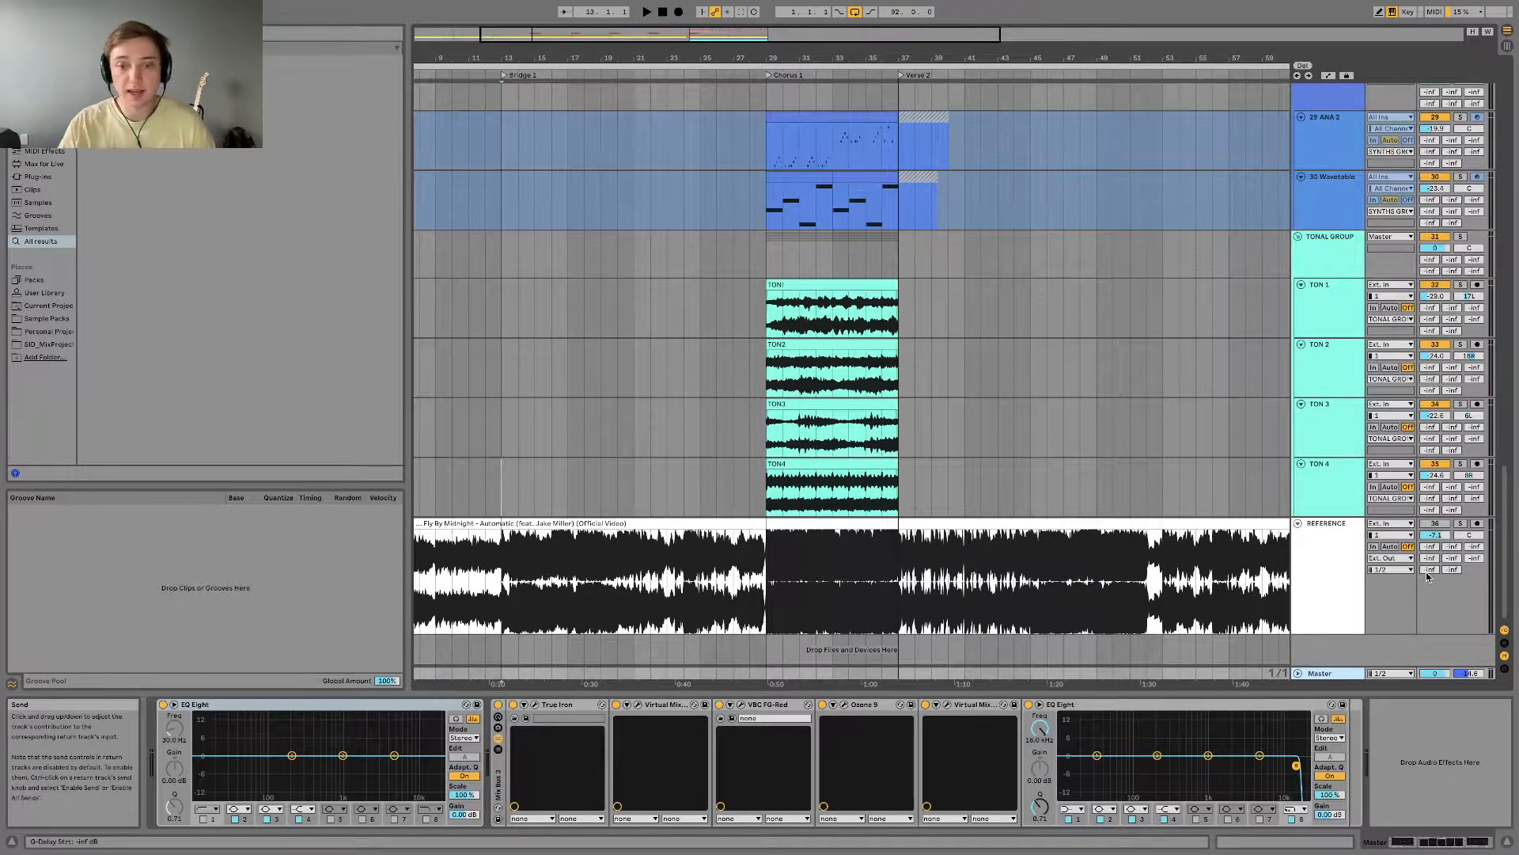
Step: Play the song from Bridge 1 with the reference track and the full mix, show the master effects, and look through the arrangement's tracks
left_click(504, 418)
key("space")
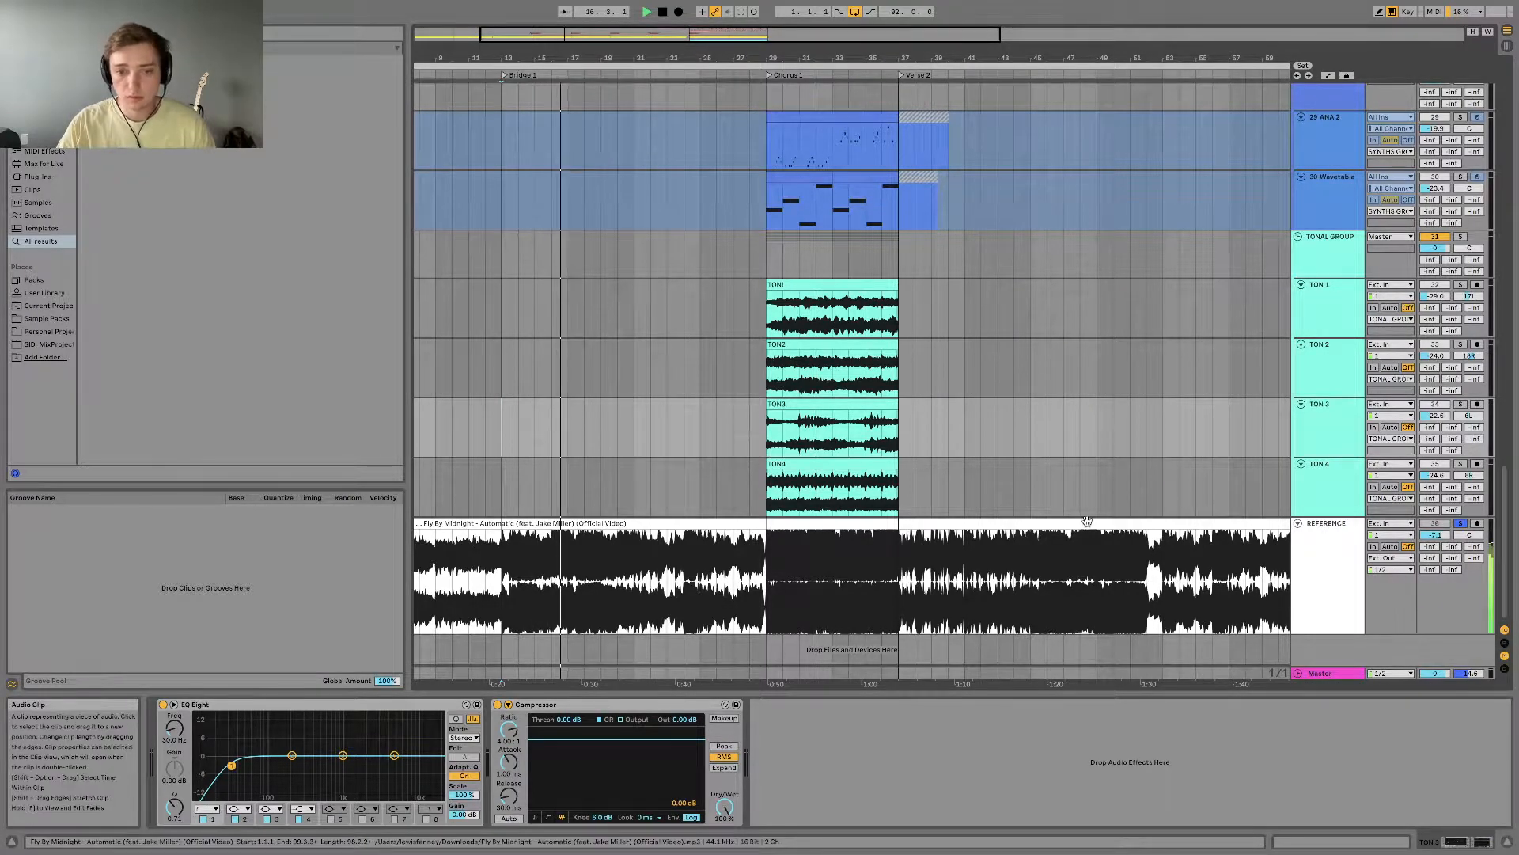
left_click(1332, 675)
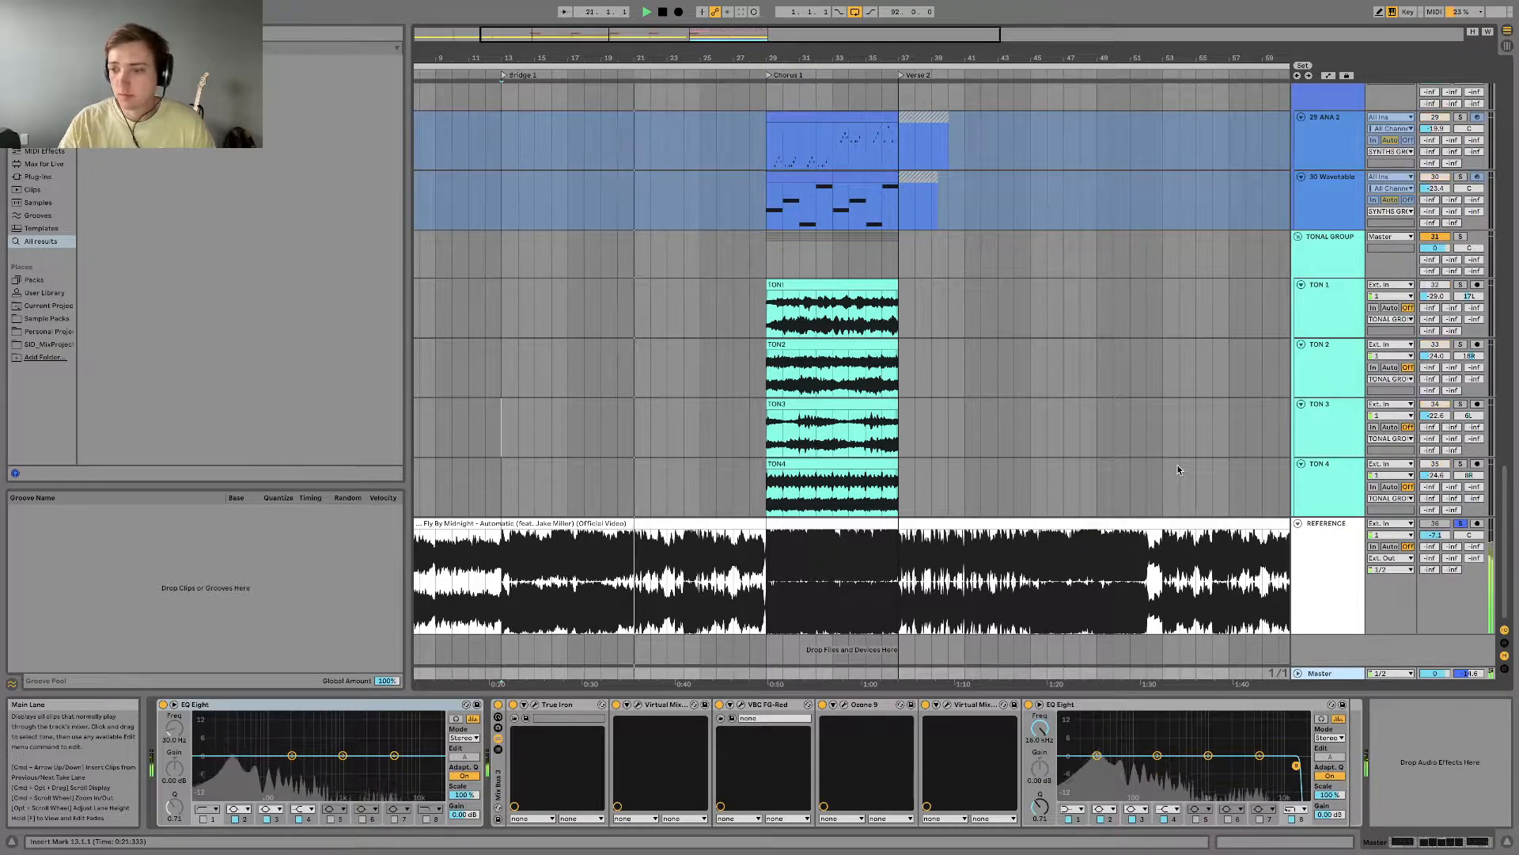
scroll(1176, 470, "up", 5)
scroll(1177, 469, "up", 1)
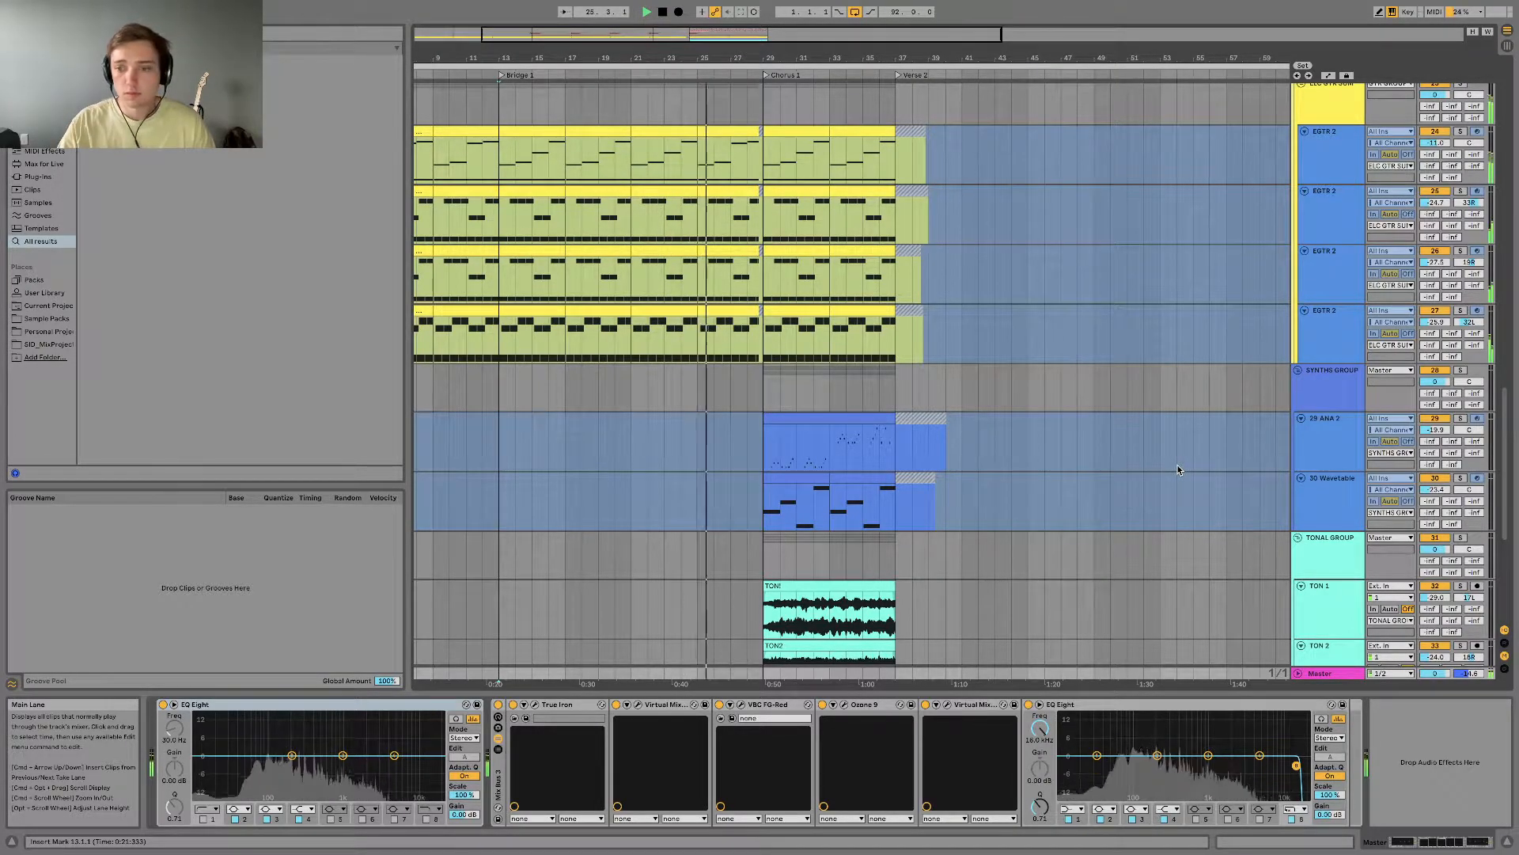
scroll(1177, 469, "up", 10)
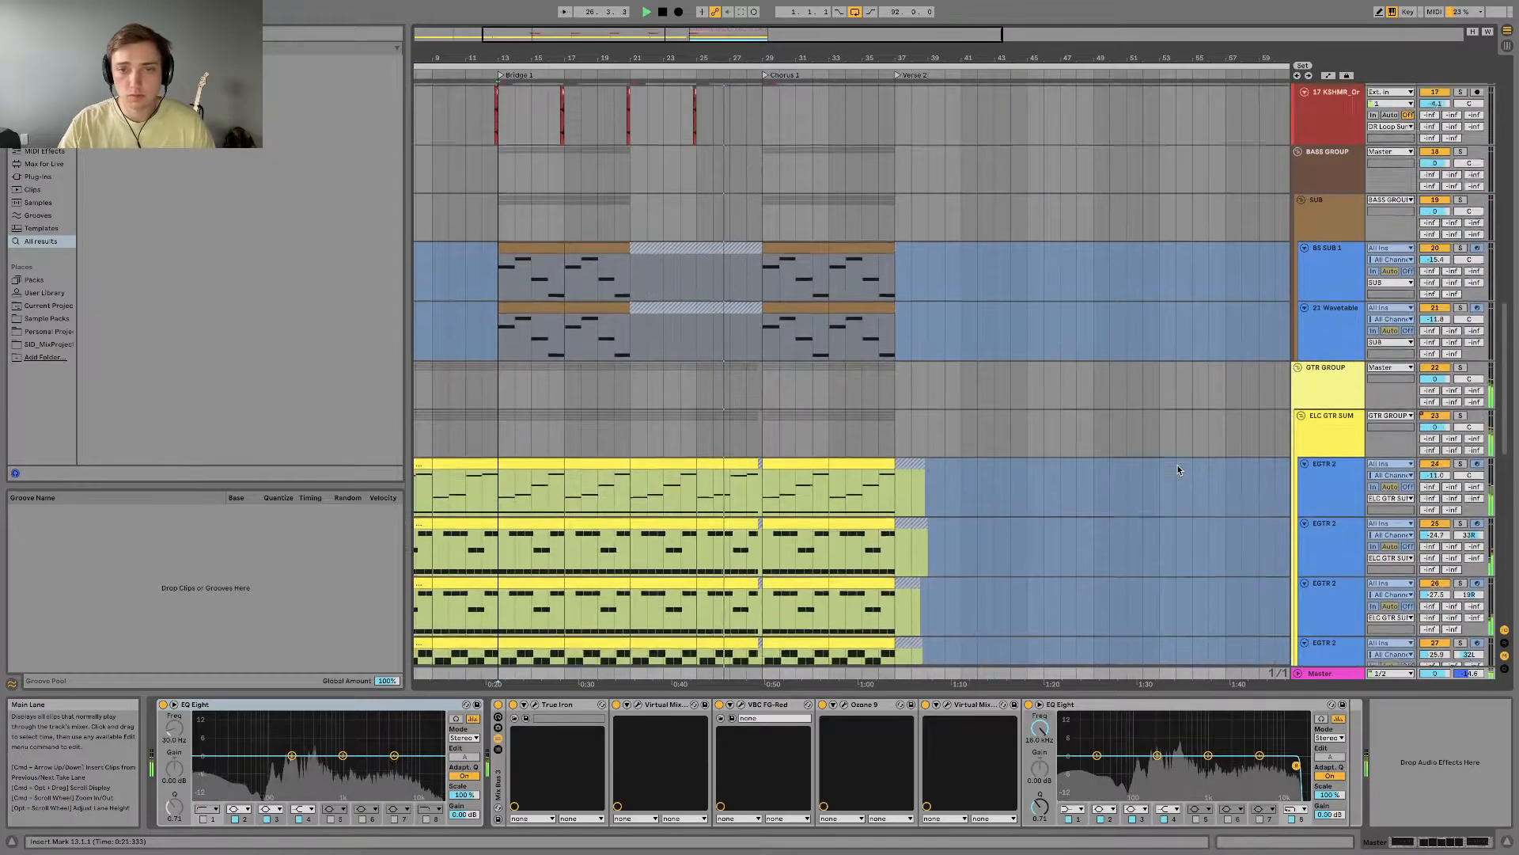
scroll(1178, 469, "up", 3)
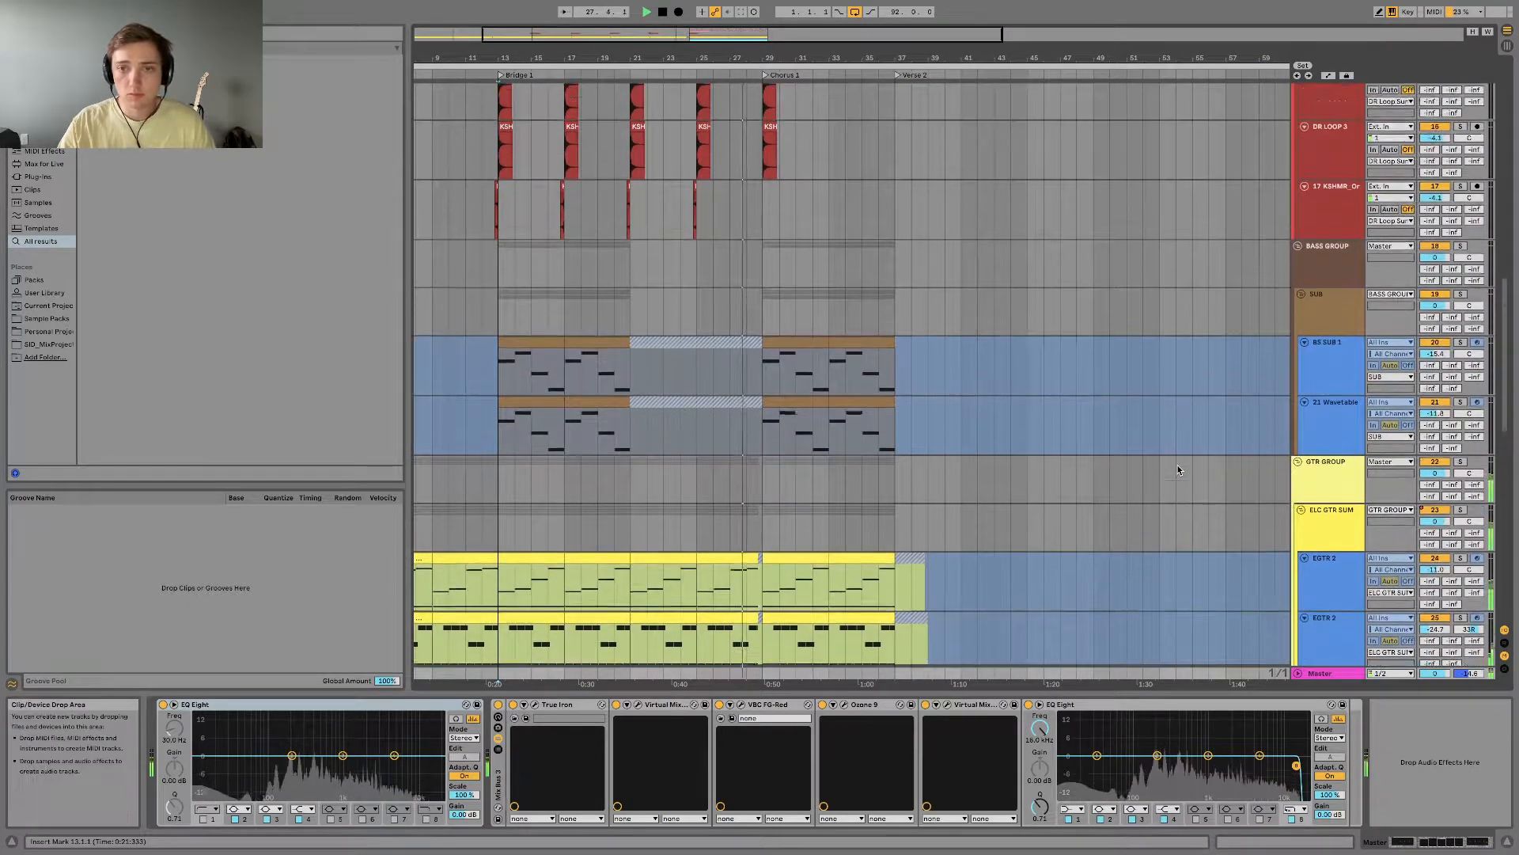
scroll(1178, 469, "up", 1)
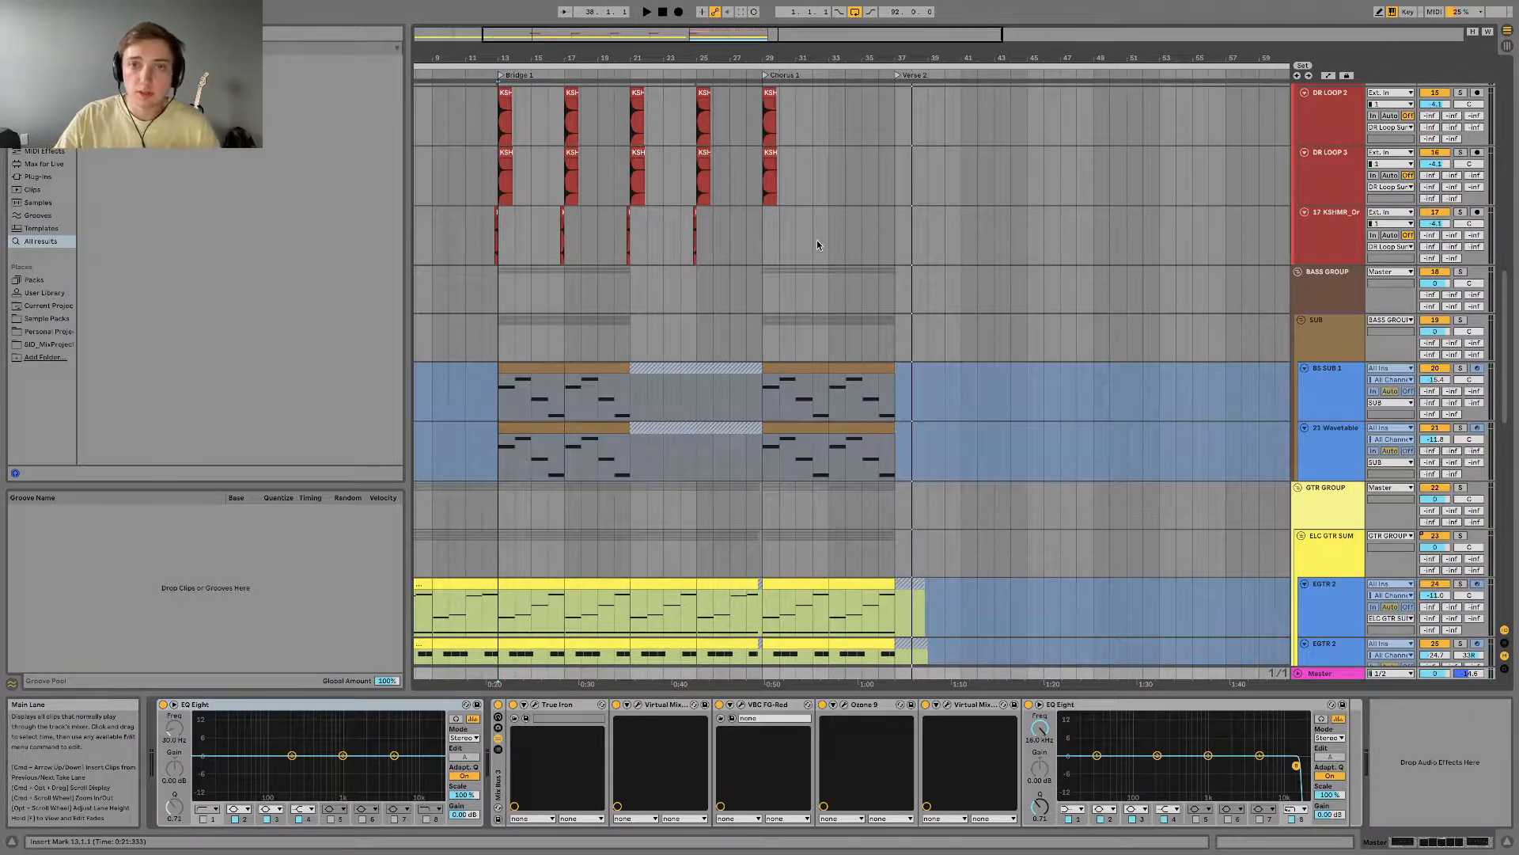
Step: Solo the GTR GROUP and play it from the start of Chorus 1
scroll(842, 241, "down", 5)
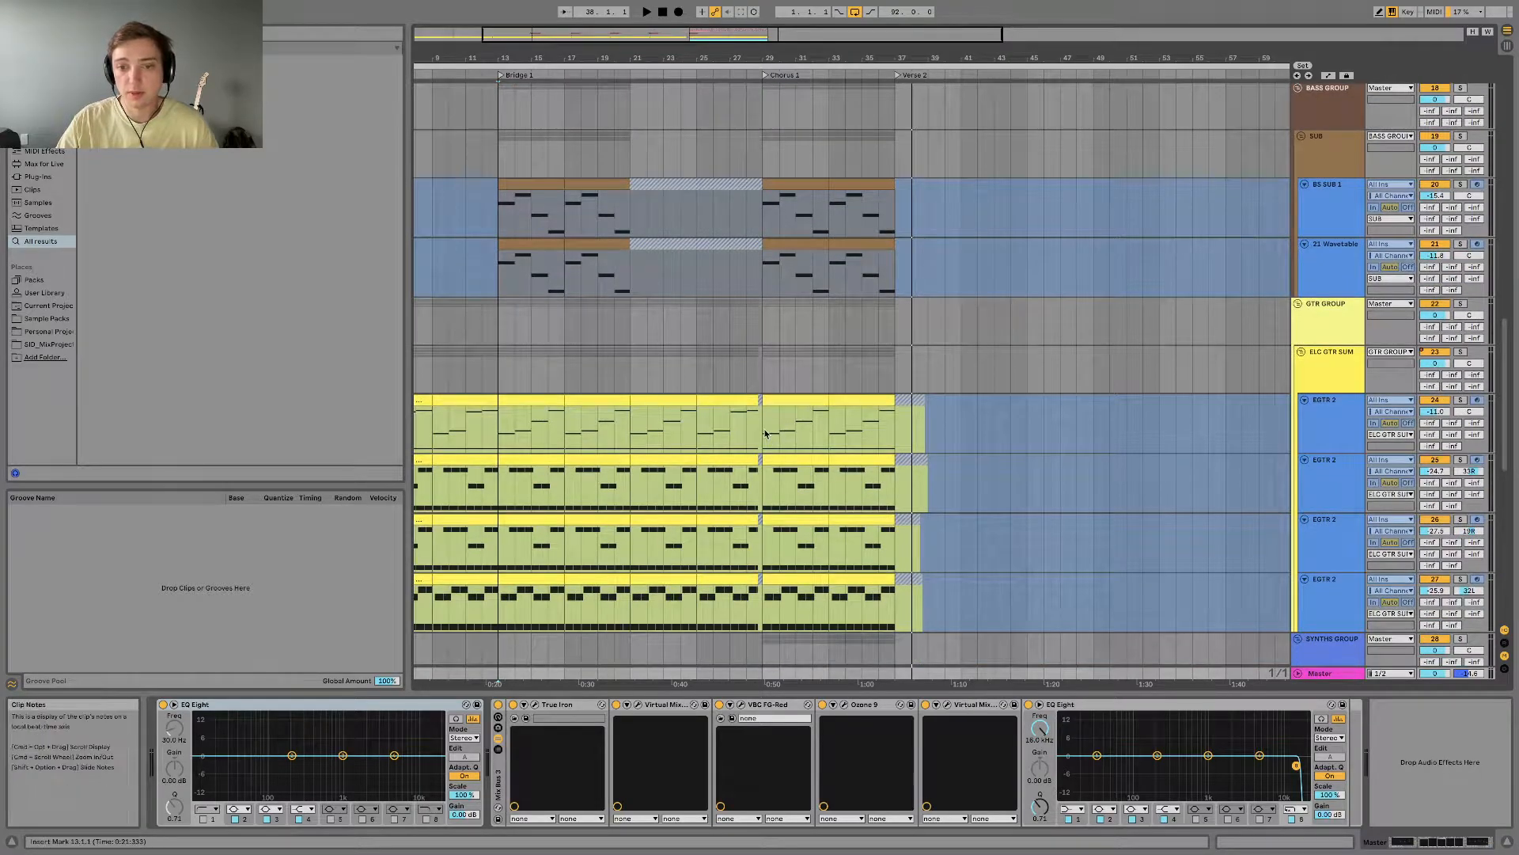
left_click(765, 433)
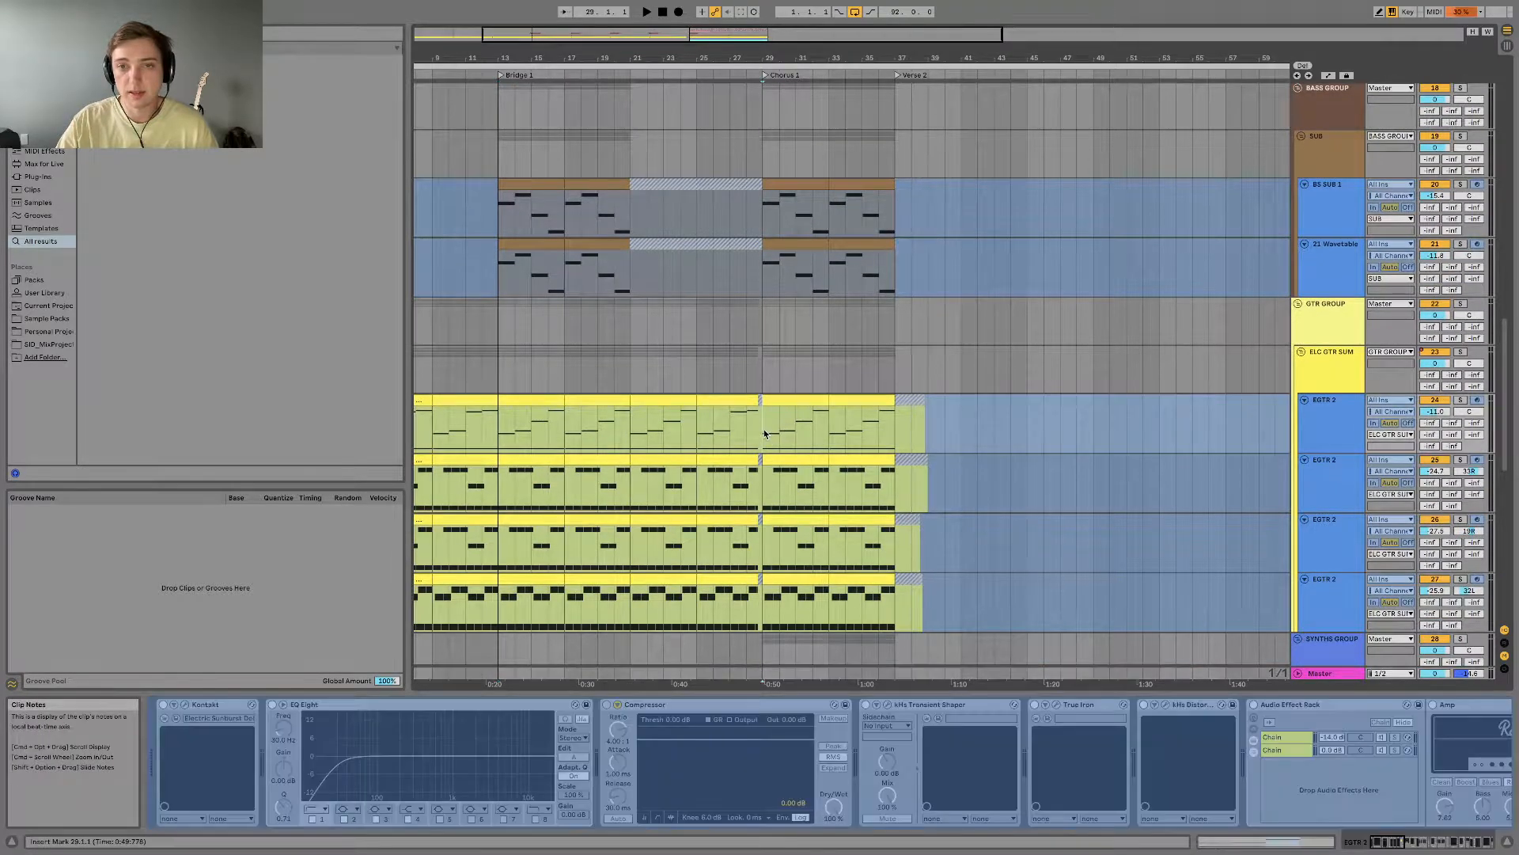
left_click(1461, 306)
key("space")
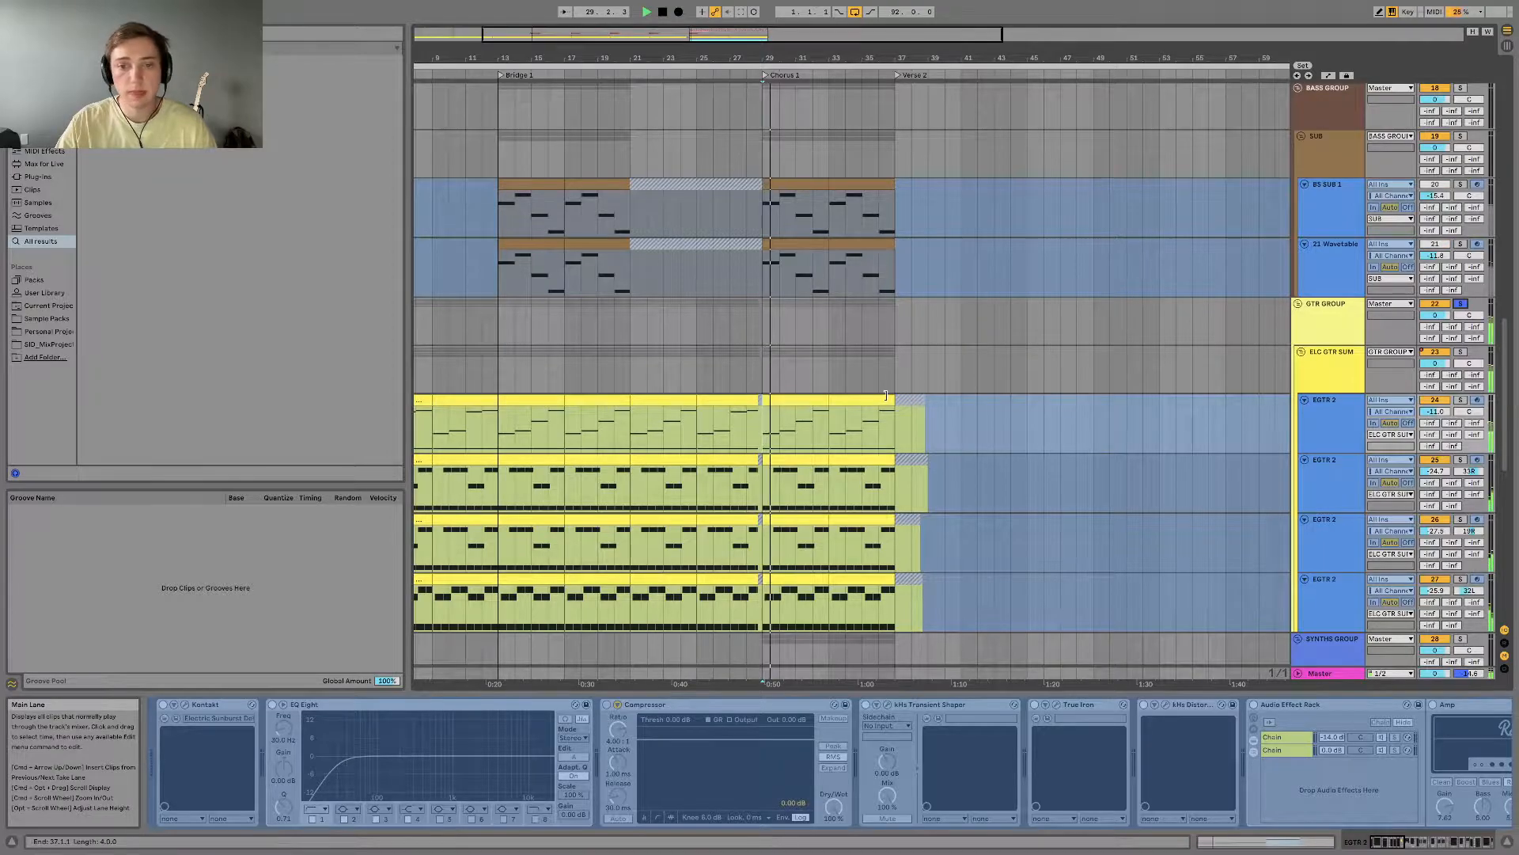
scroll(989, 419, "down", 2)
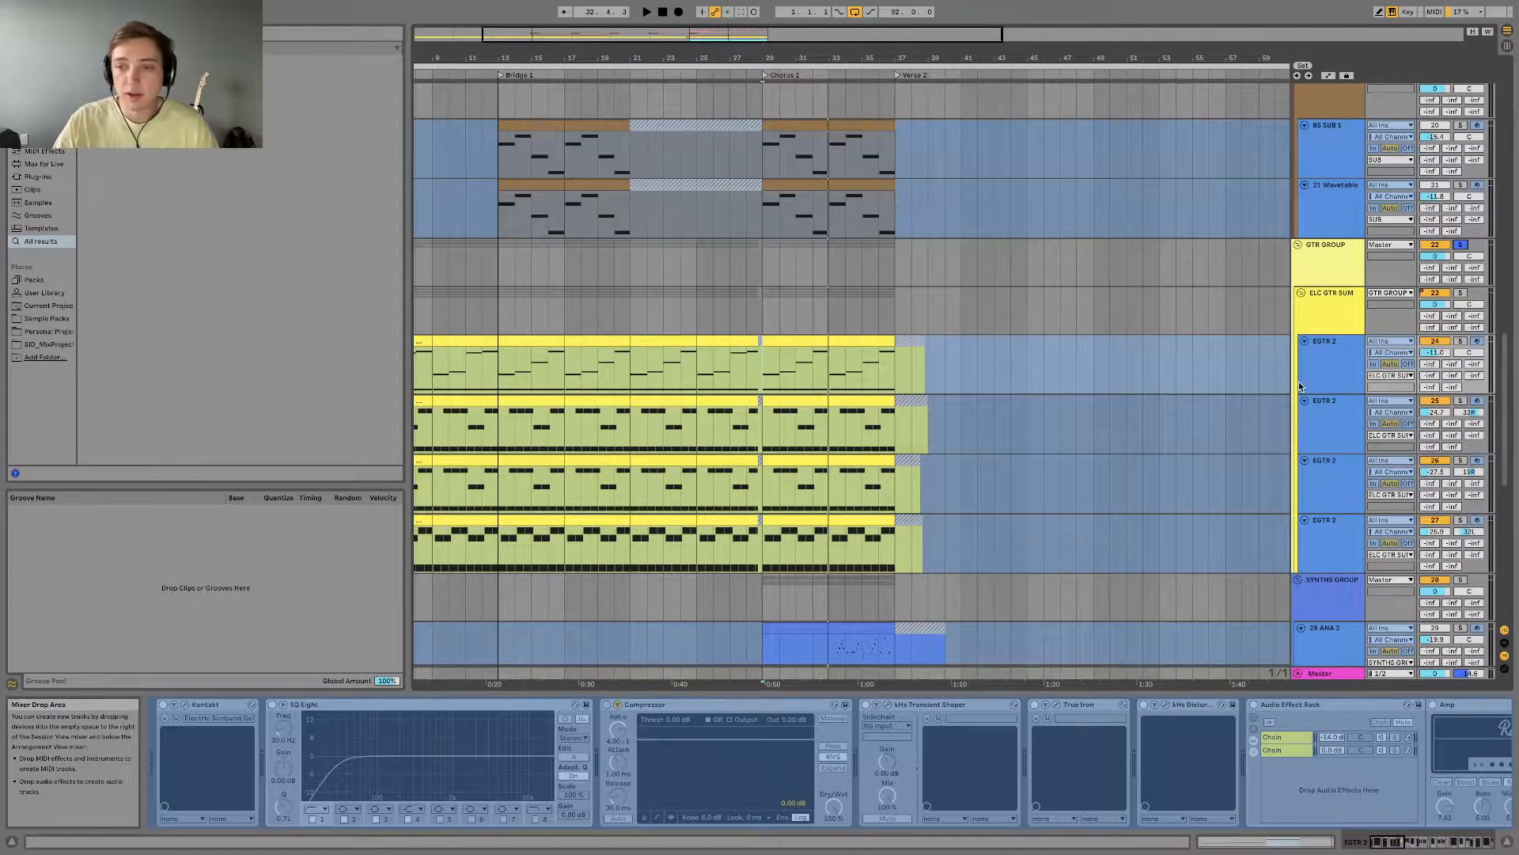
Step: Select the first four bars of Chorus 1 on the uppermost EGTR 2 track, solo that track and play it
left_click(1320, 377)
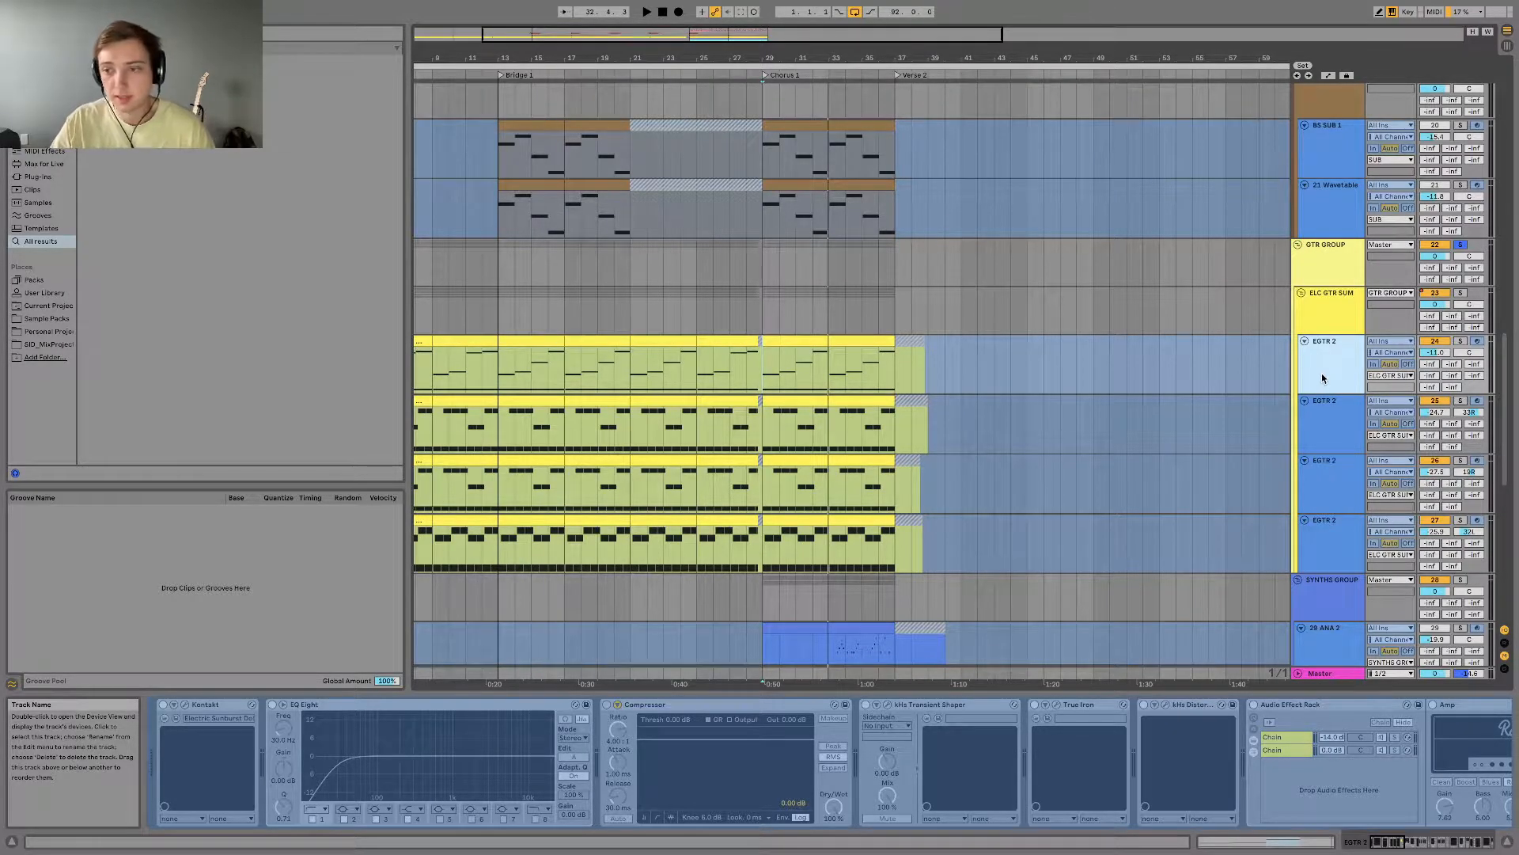
left_click(793, 341)
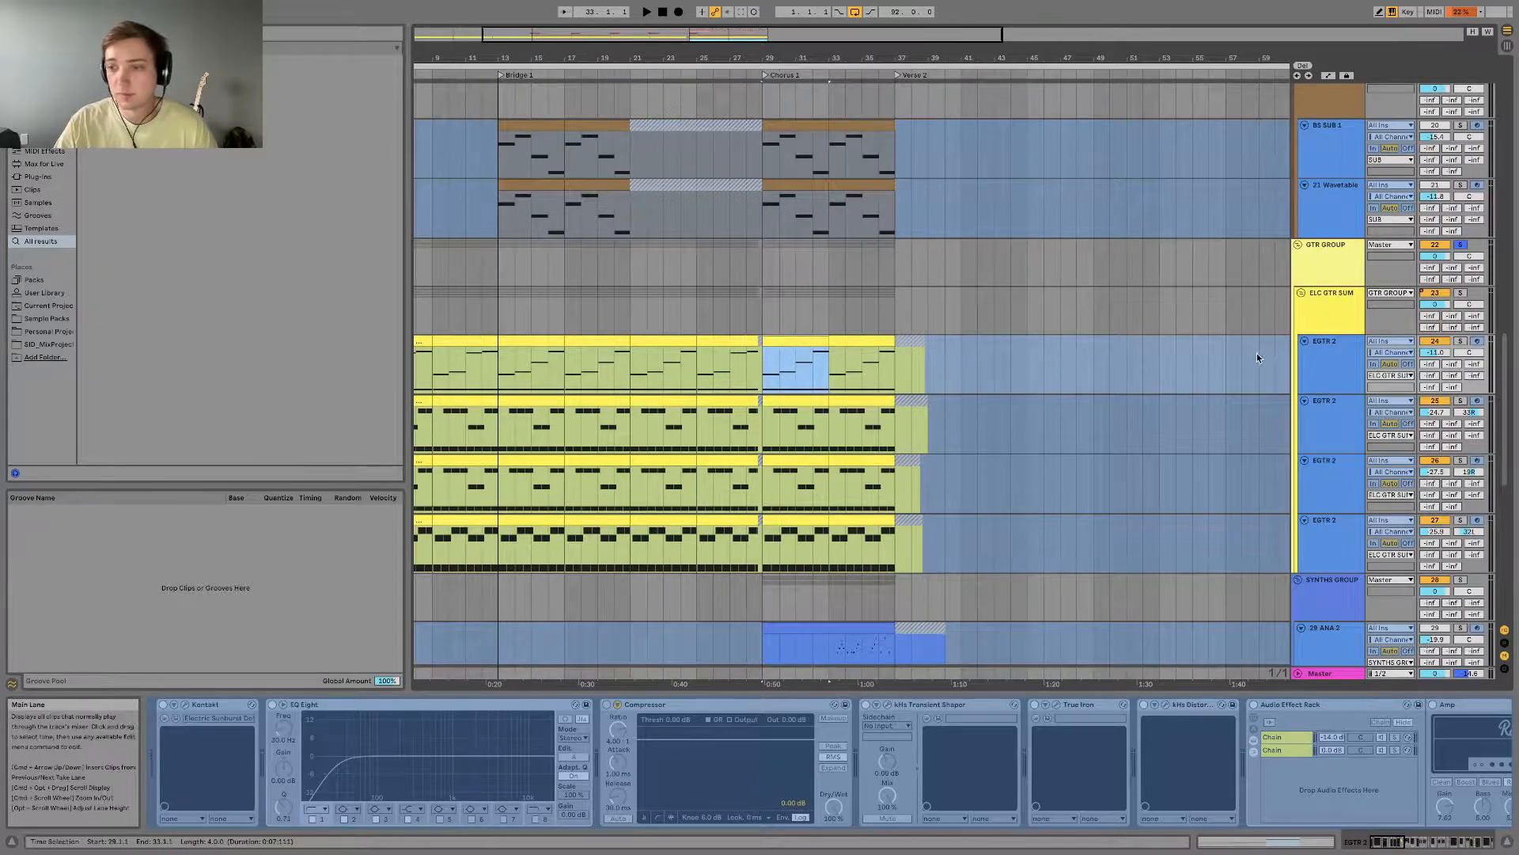
left_click(1462, 340)
key("space")
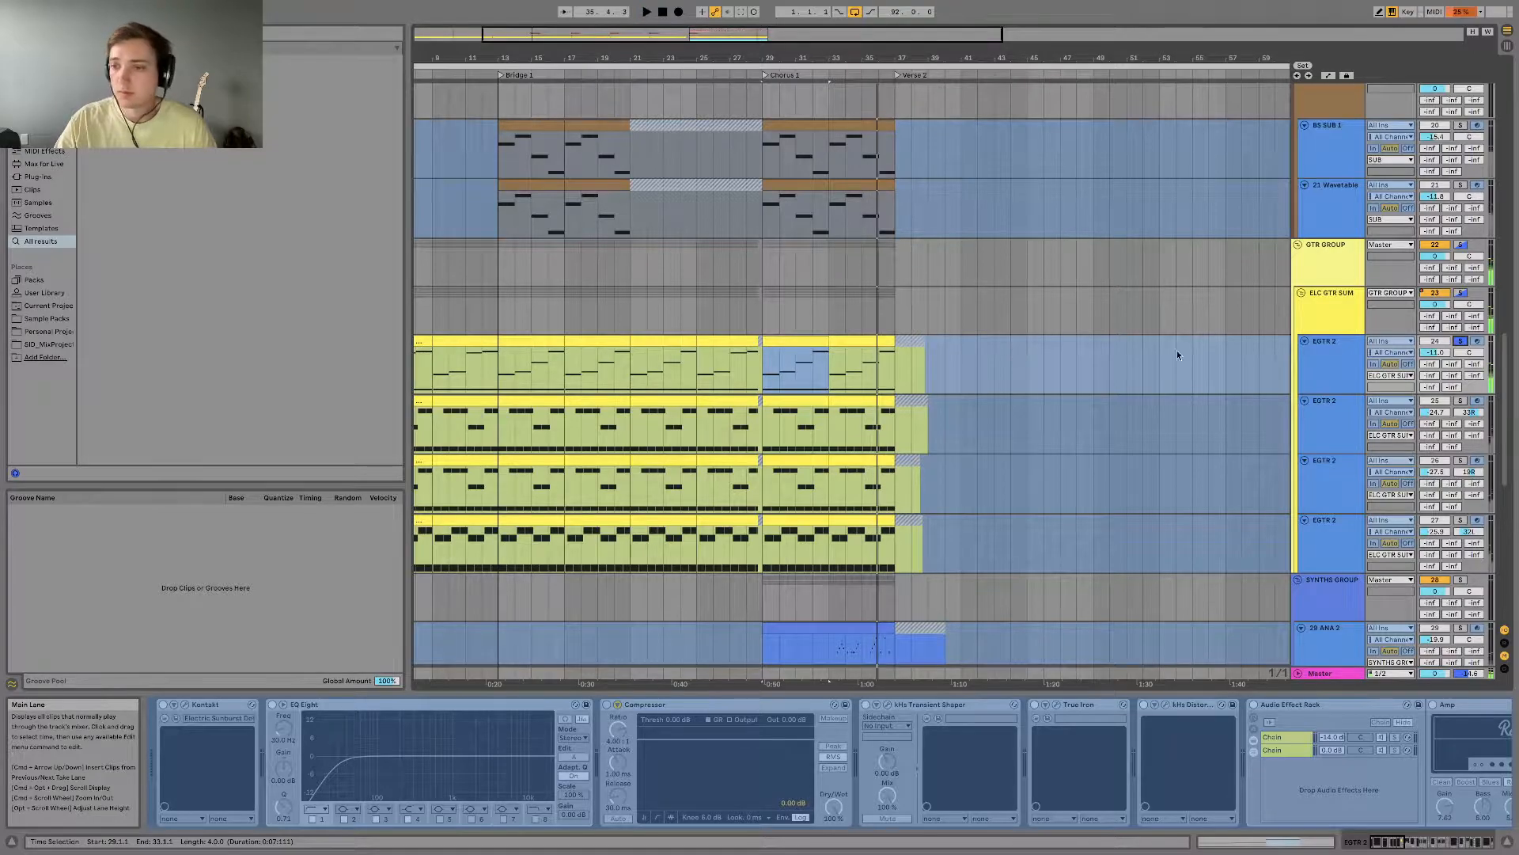
Step: Unfreeze the uppermost EGTR 2 track so its device chain can be edited
right_click(1329, 373)
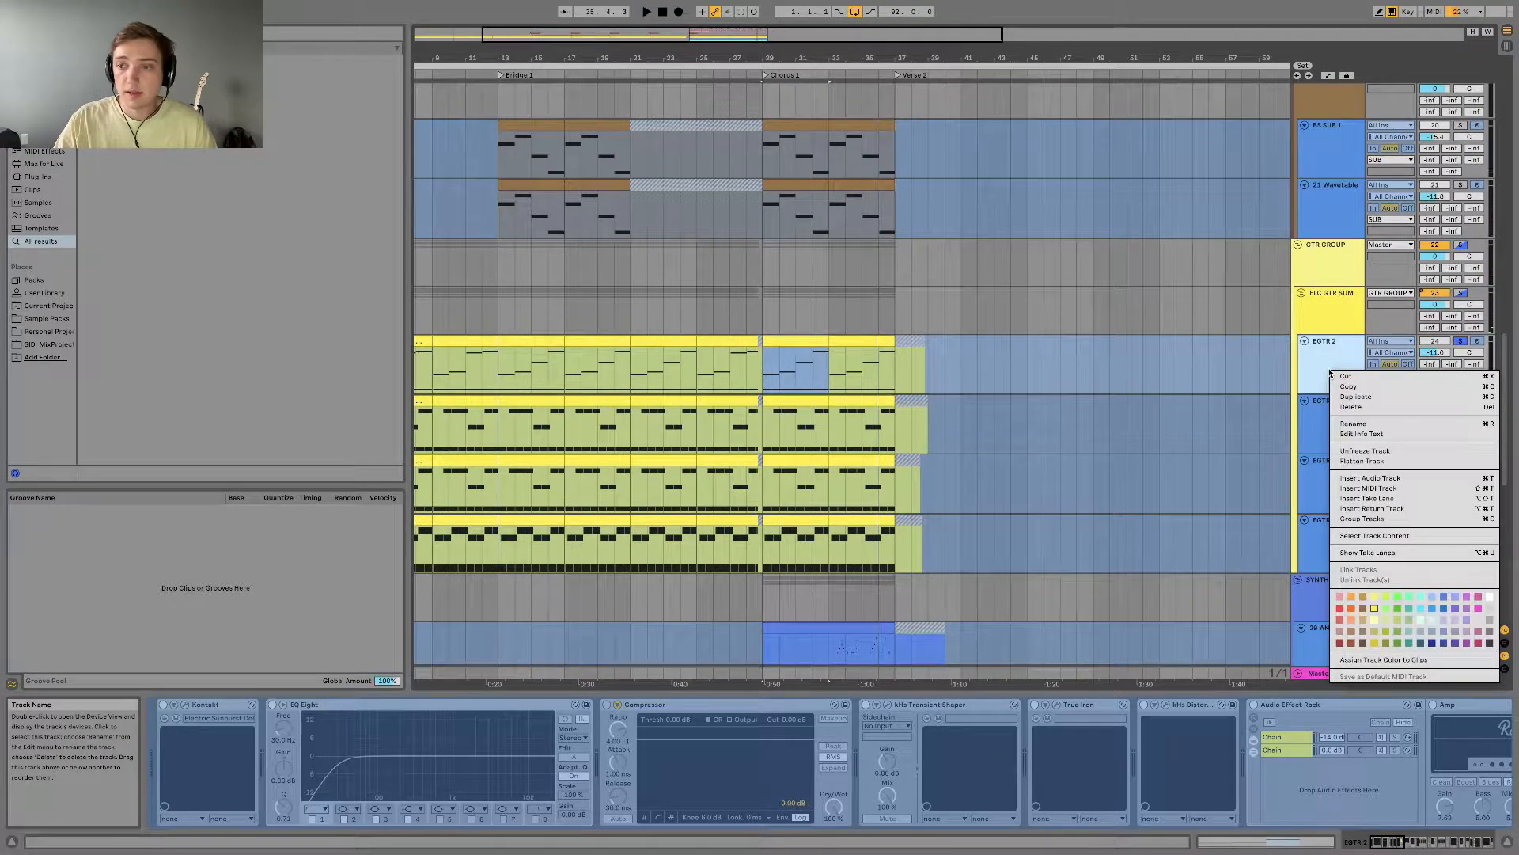
left_click(1362, 453)
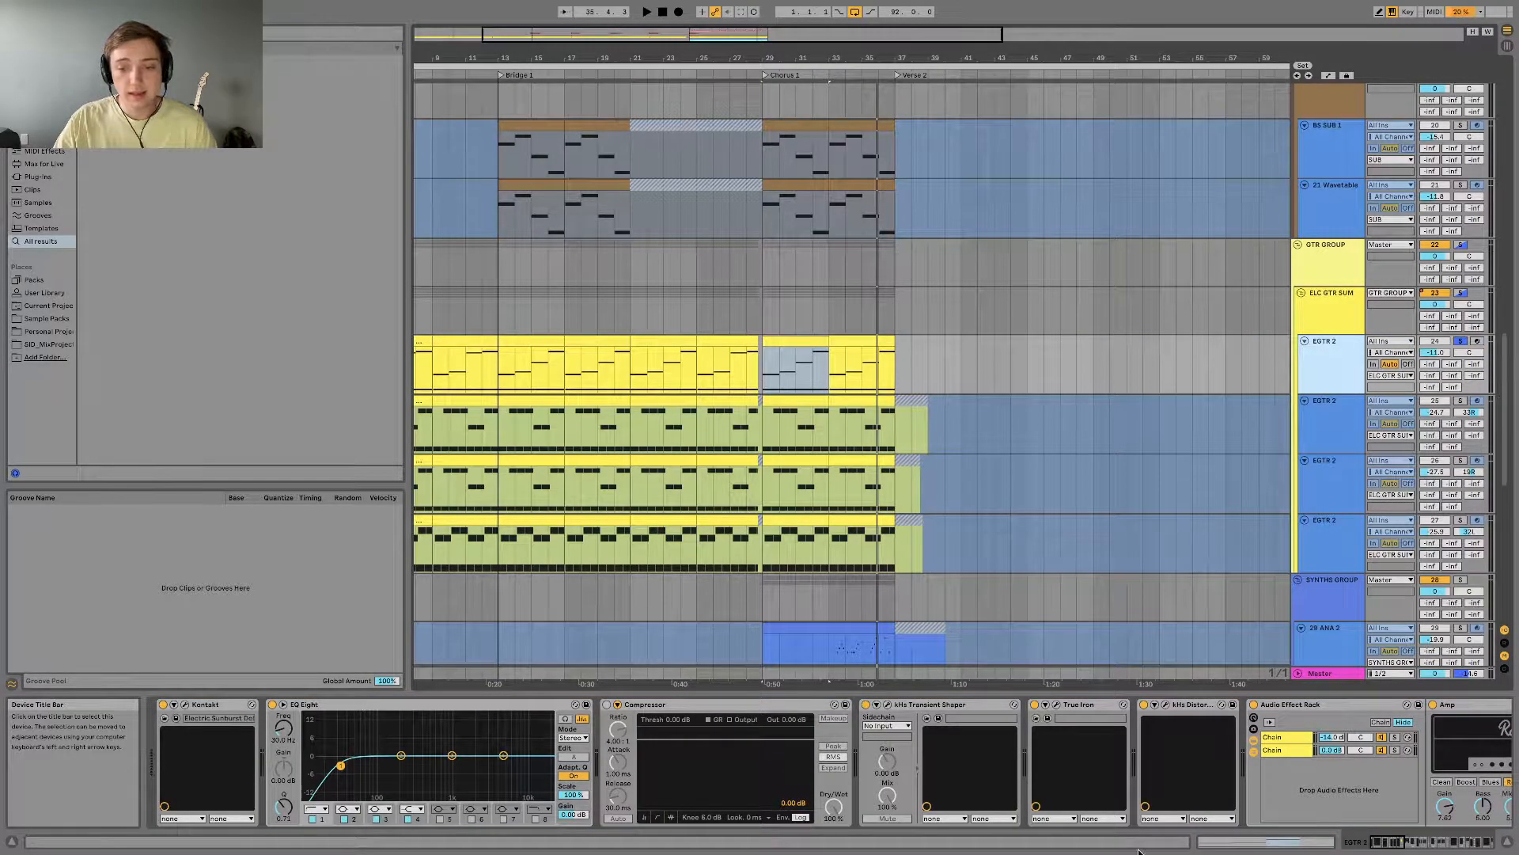
mouse_move(1378, 848)
left_mouse_down()
mouse_move(1465, 847)
mouse_move(1353, 849)
left_mouse_up()
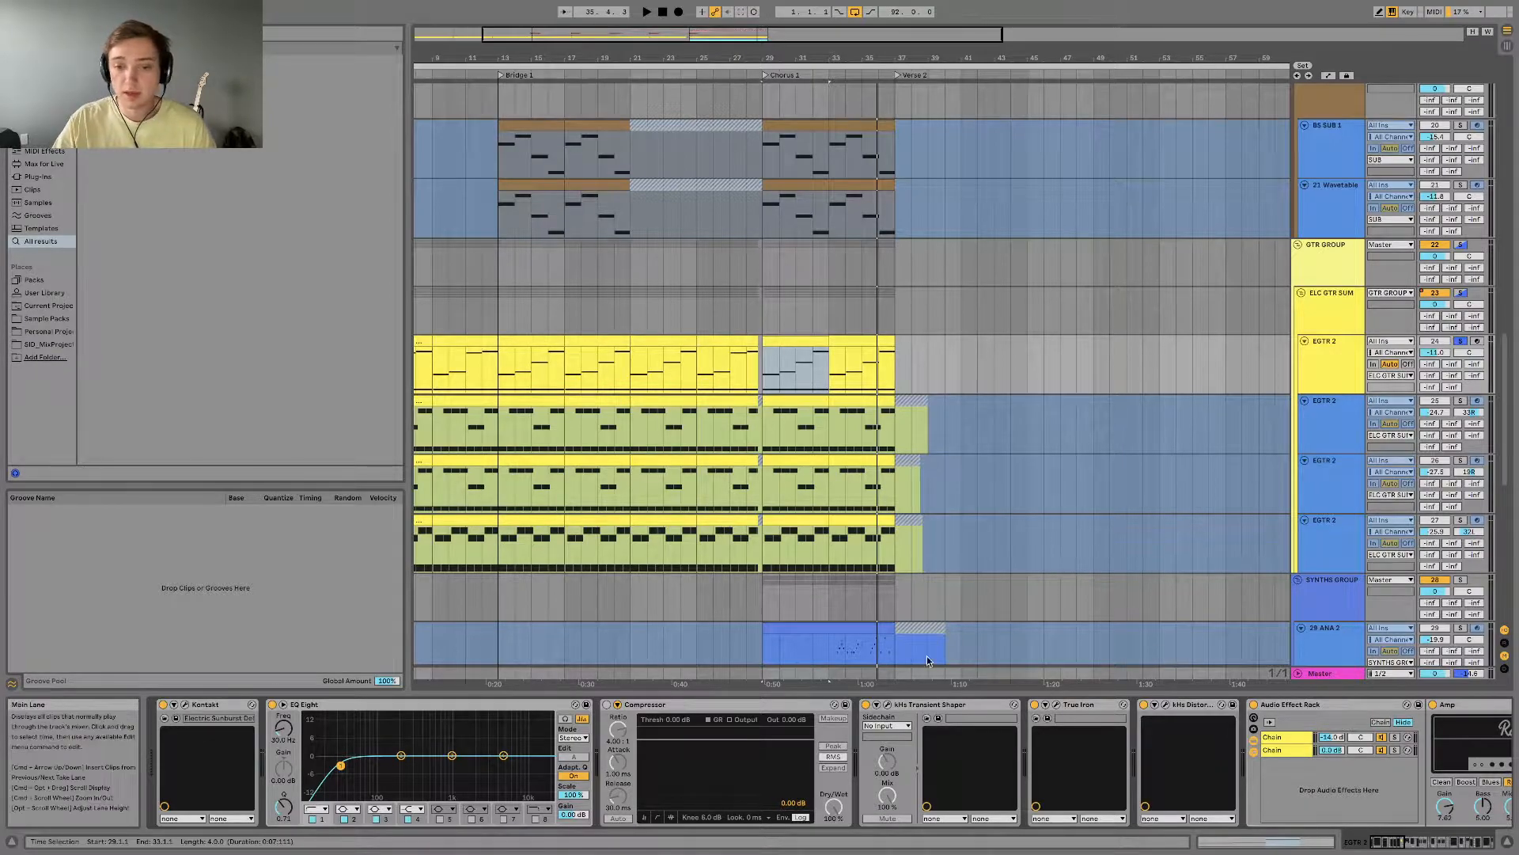
Step: Audition the dry guitar with all effects from EQ Eight through Overdrive bypassed, and reactivate them with the Compressor left off
left_click(373, 703)
left_click(1398, 848)
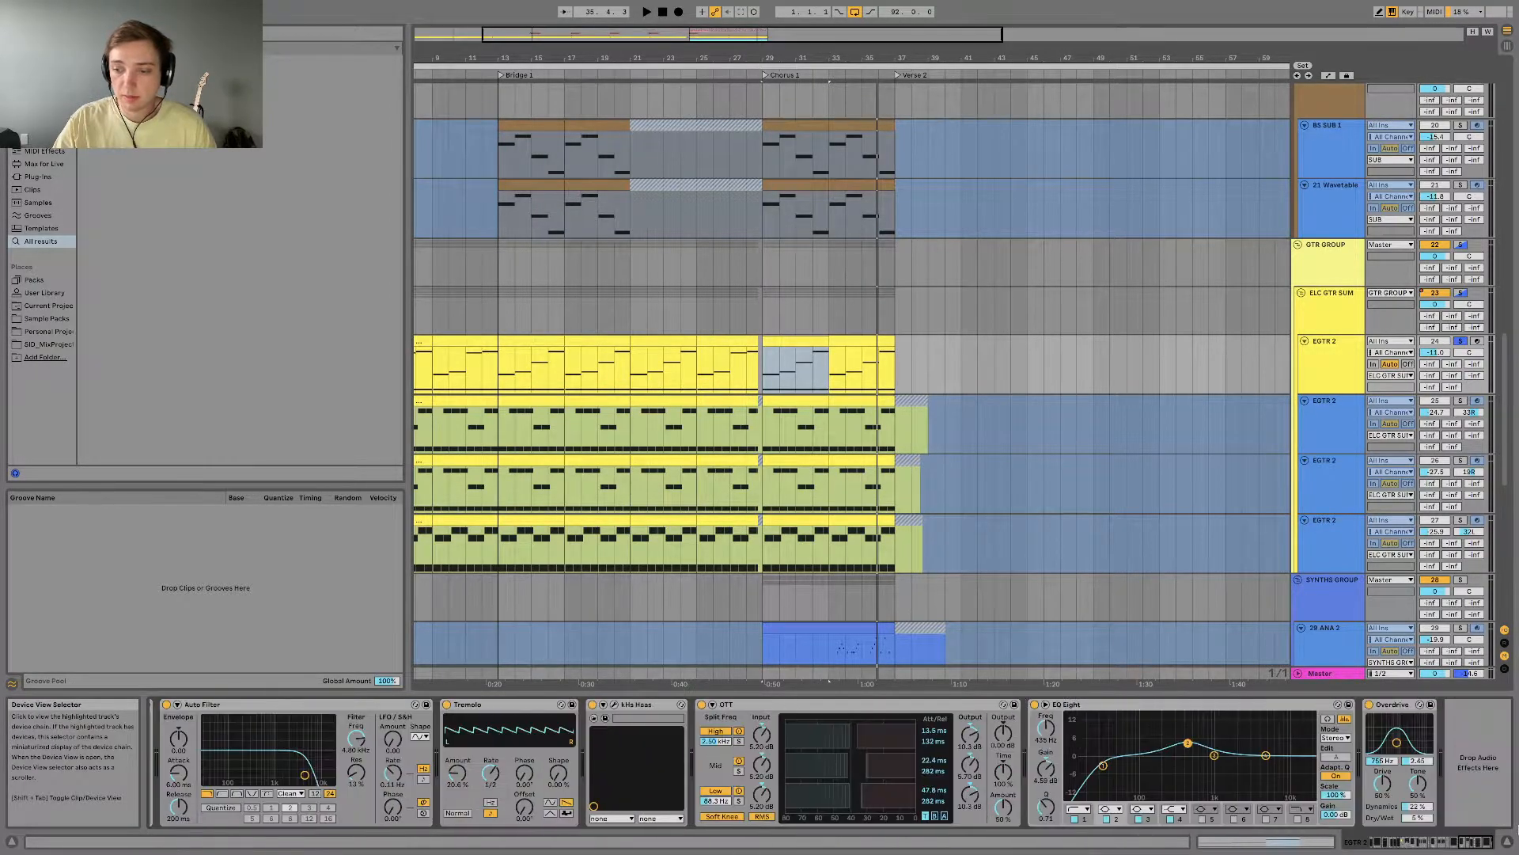
left_click(1369, 707)
key("space")
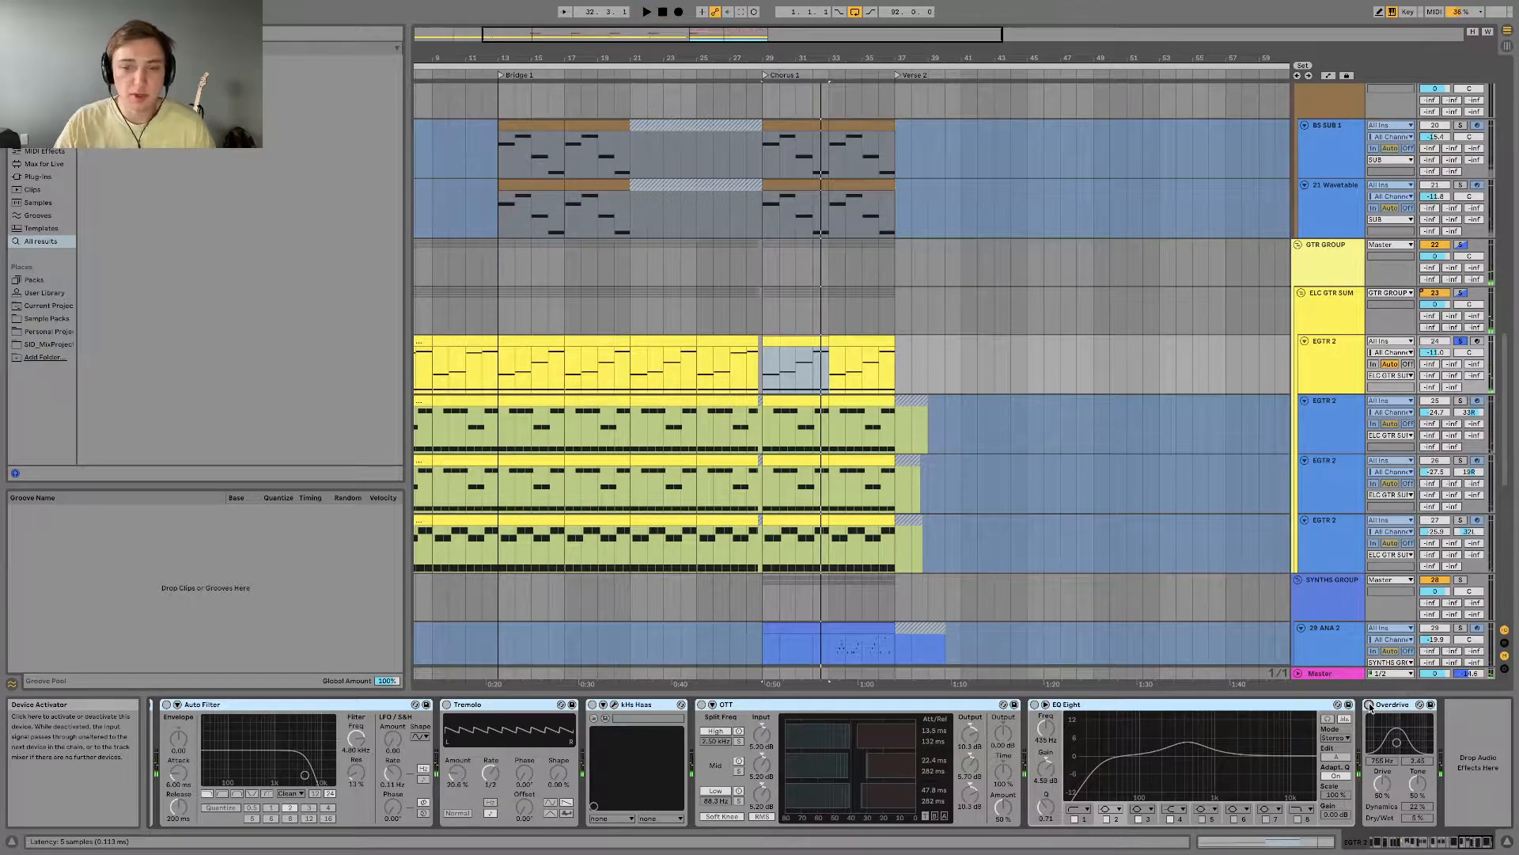
left_click(1370, 705)
left_click_drag(1465, 843, 1383, 848)
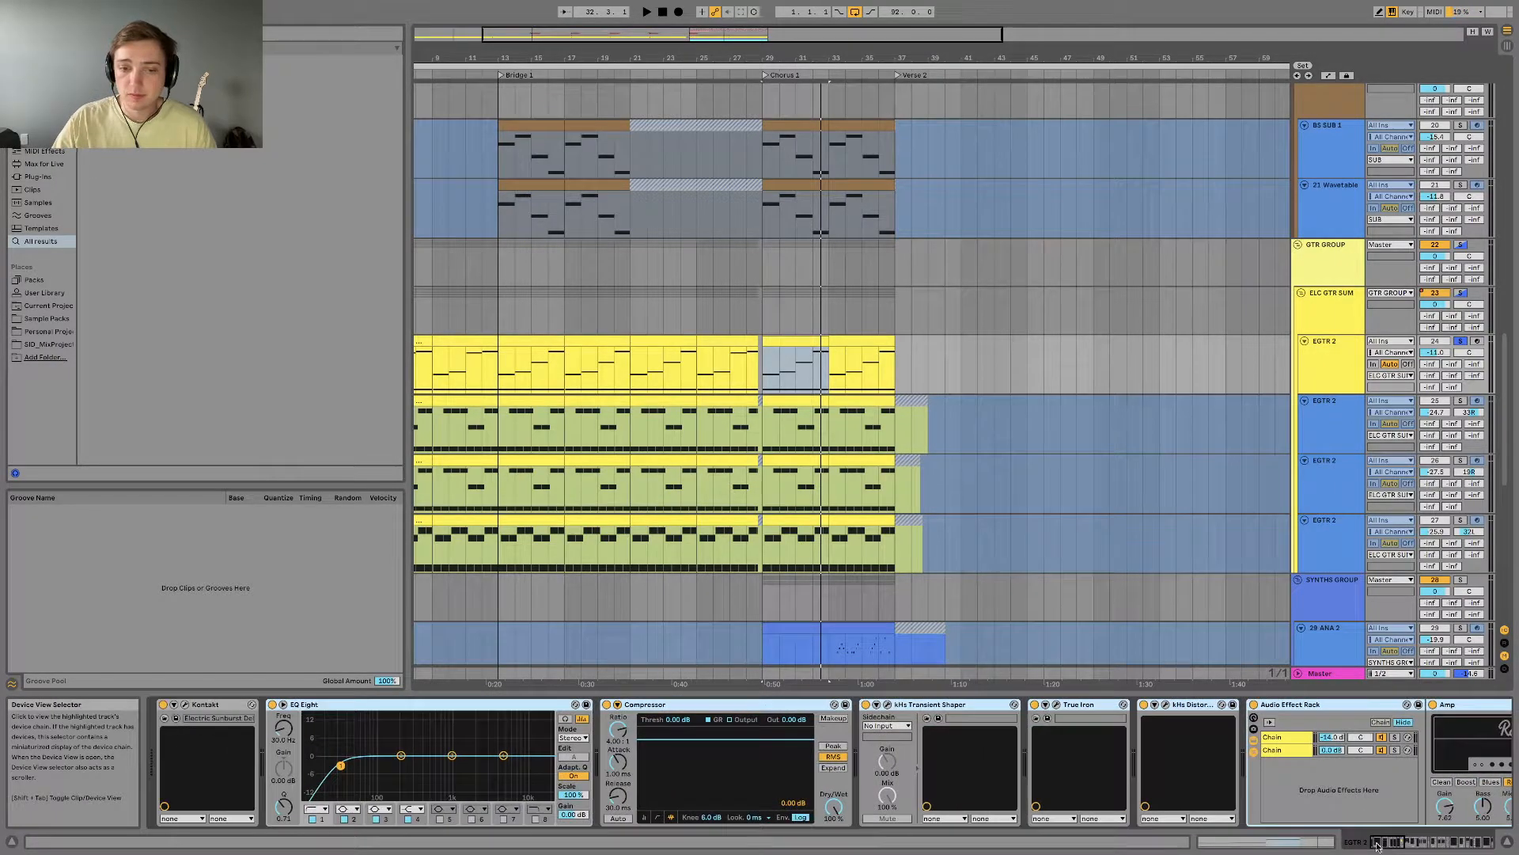
left_click(607, 707)
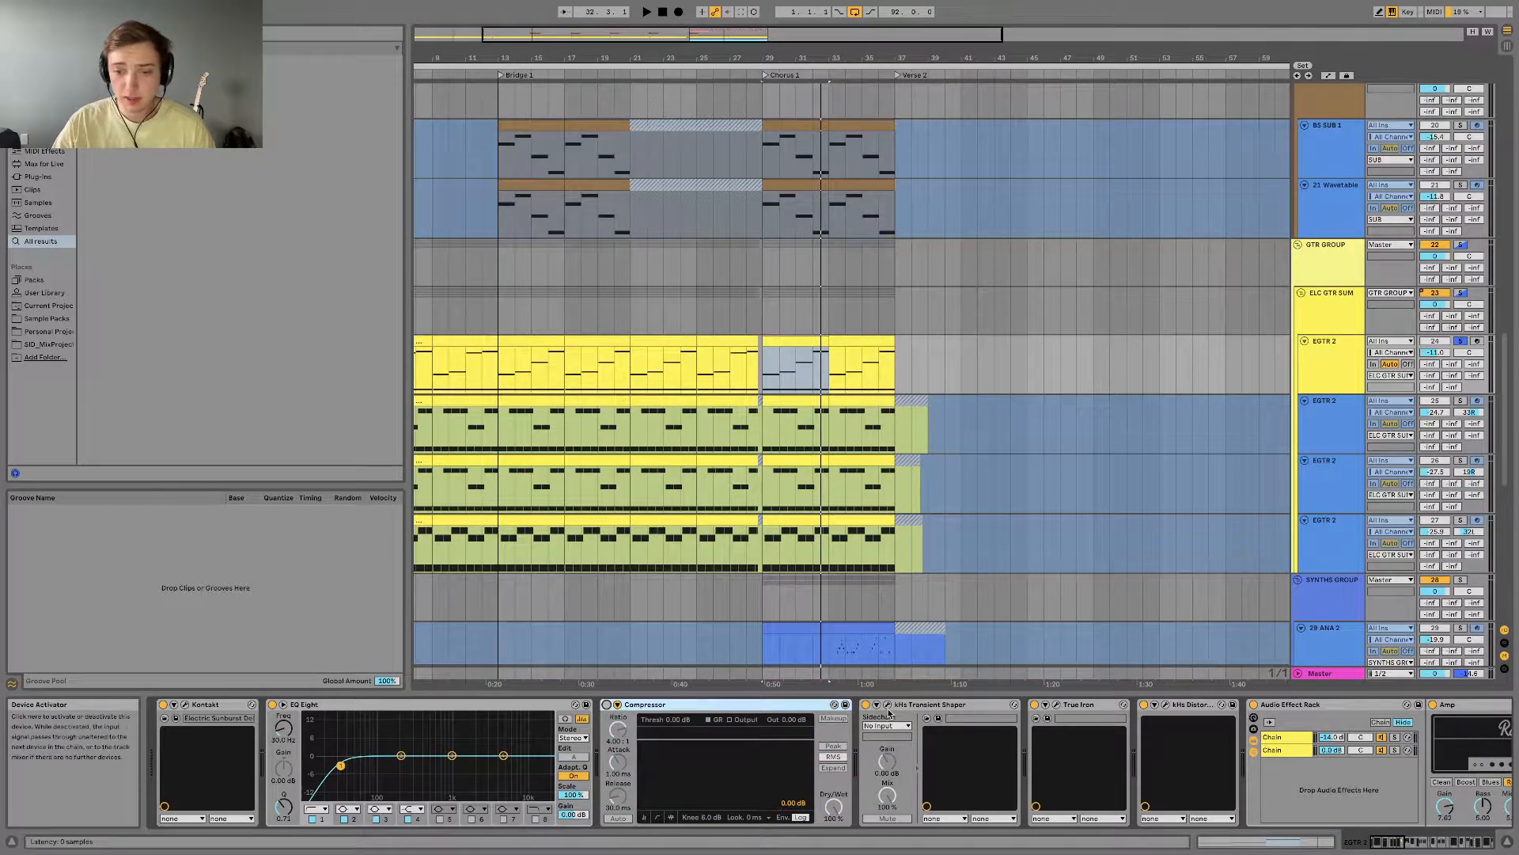
Step: Inspect the plug-in windows of kHs Transient Shaper, True Iron and kHs Distortion, closing each one after viewing
left_click(888, 706)
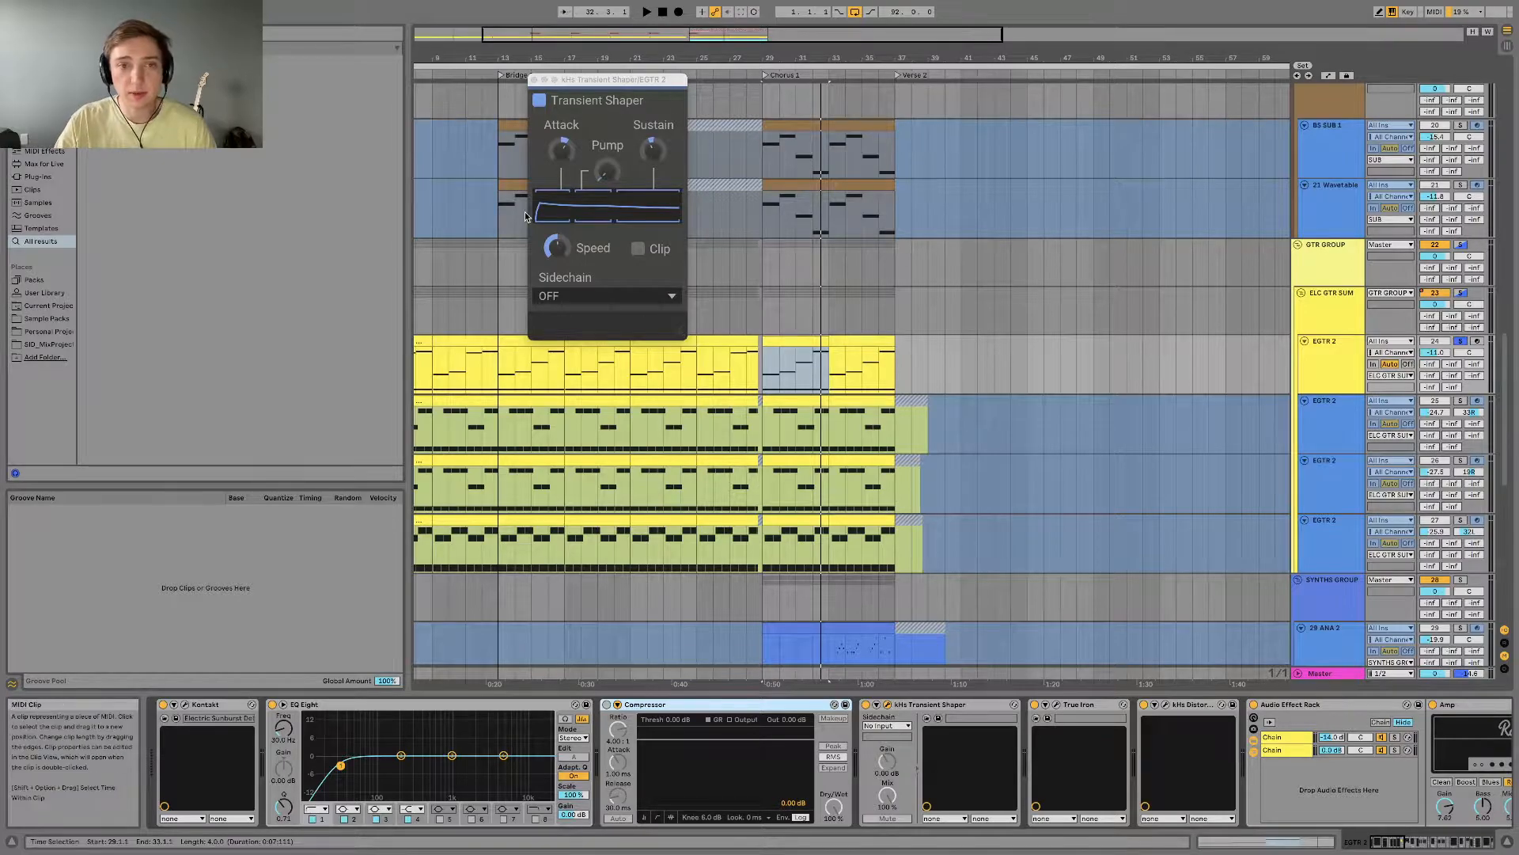
left_click(535, 80)
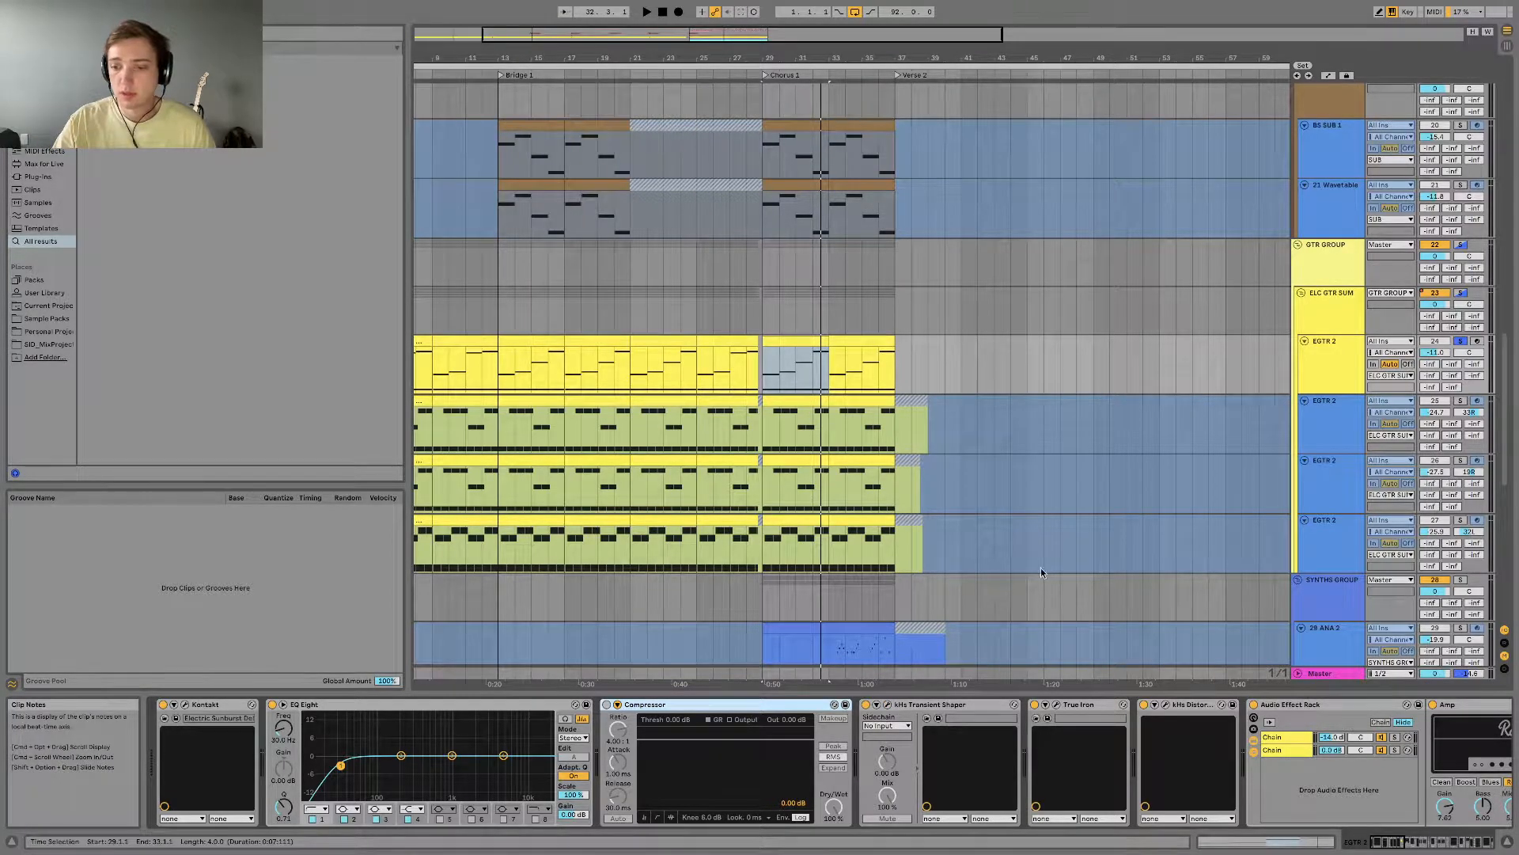
left_click(1056, 704)
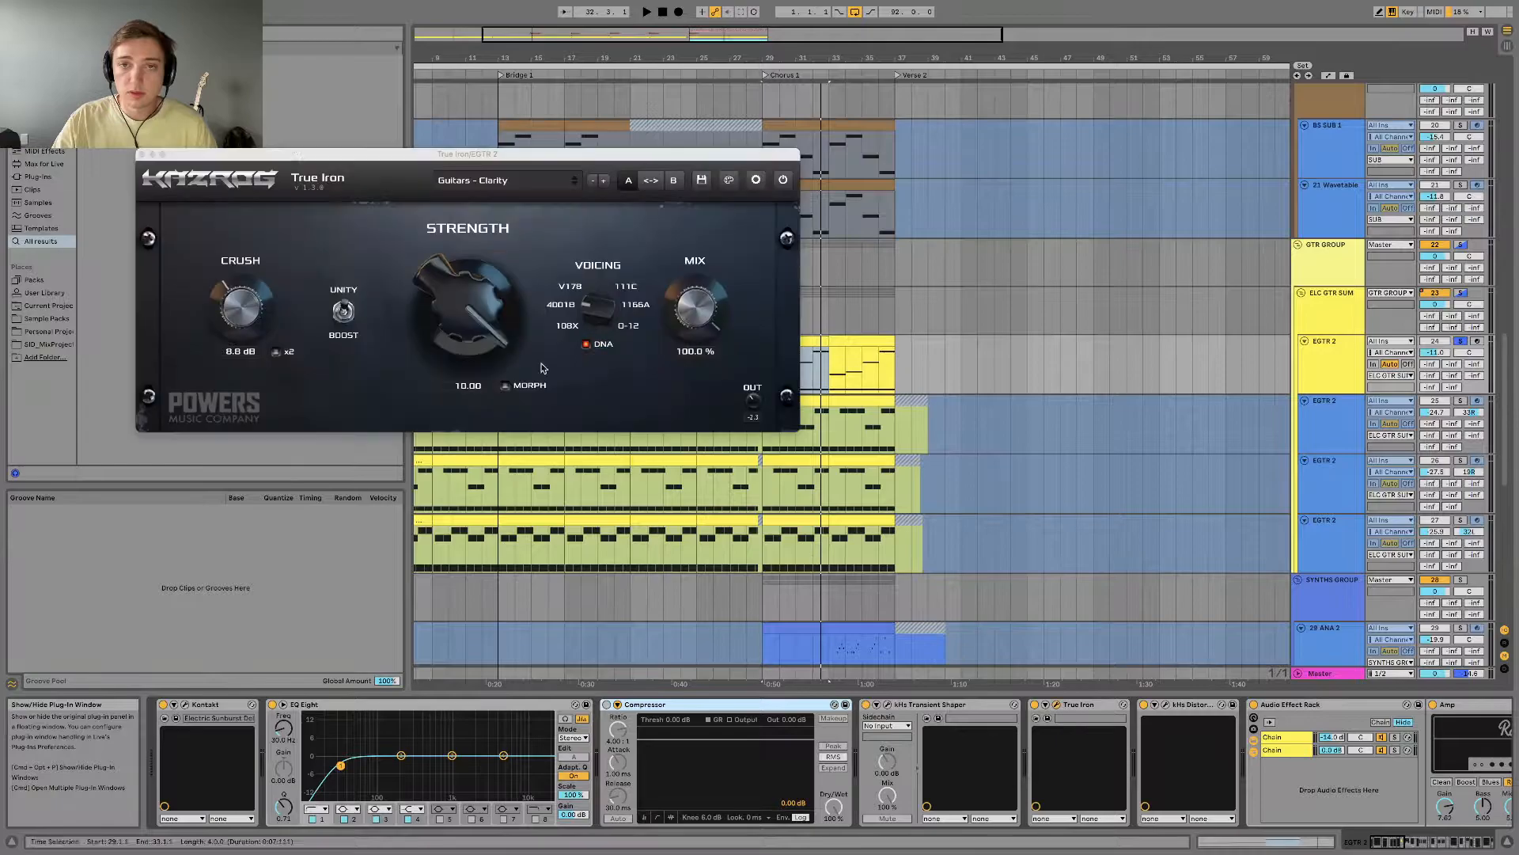
left_click(142, 156)
left_click(1165, 704)
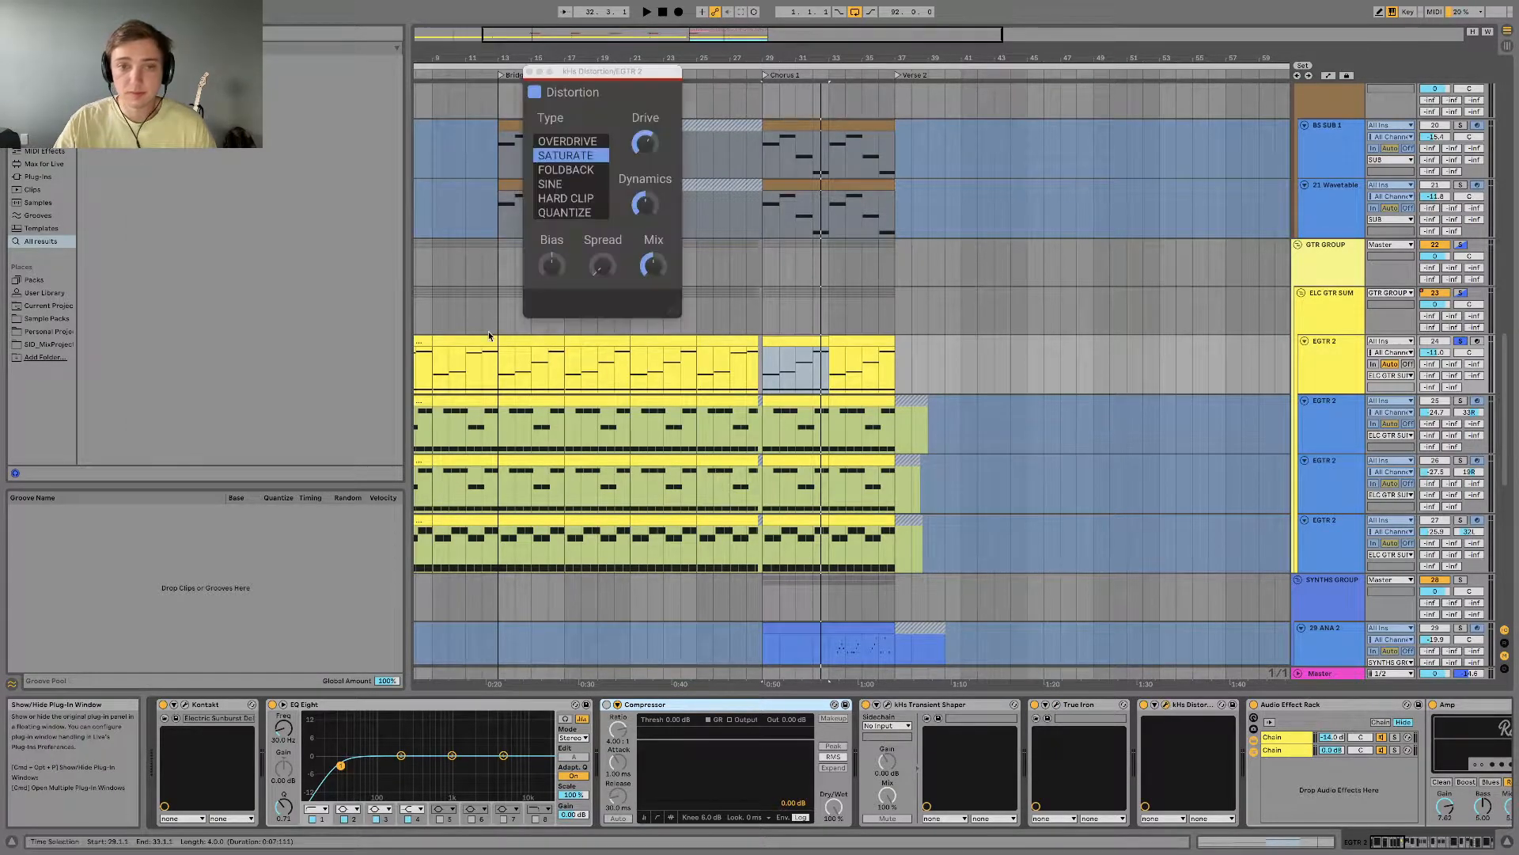
left_click(530, 73)
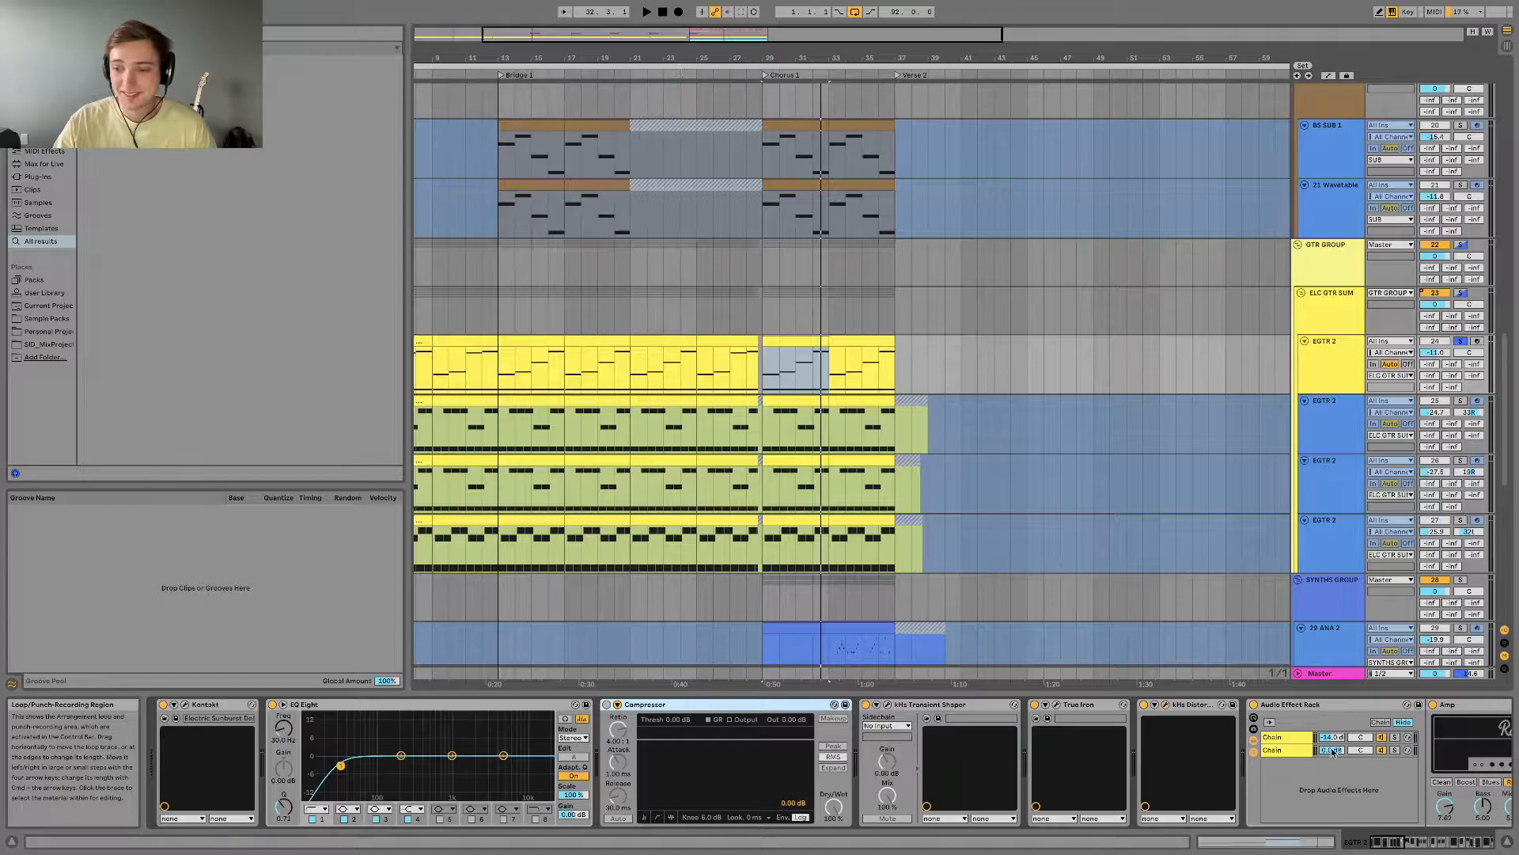
Step: Audition the two parallel chains of the Audio Effect Rack by soloing each during playback, and clear the chain solos
left_click_drag(1396, 847, 1413, 848)
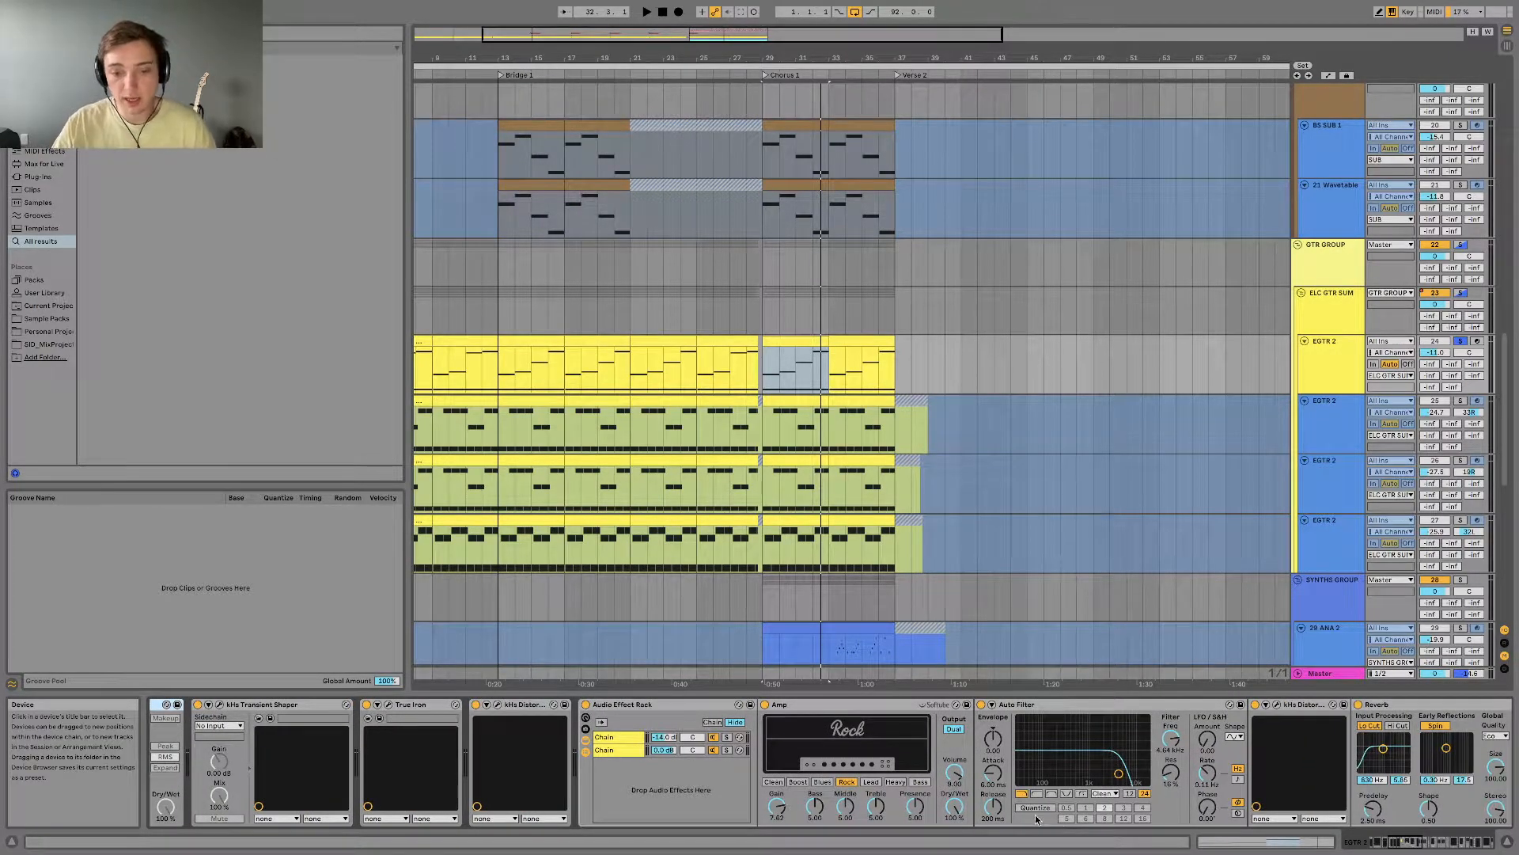
left_click(727, 737)
key("space")
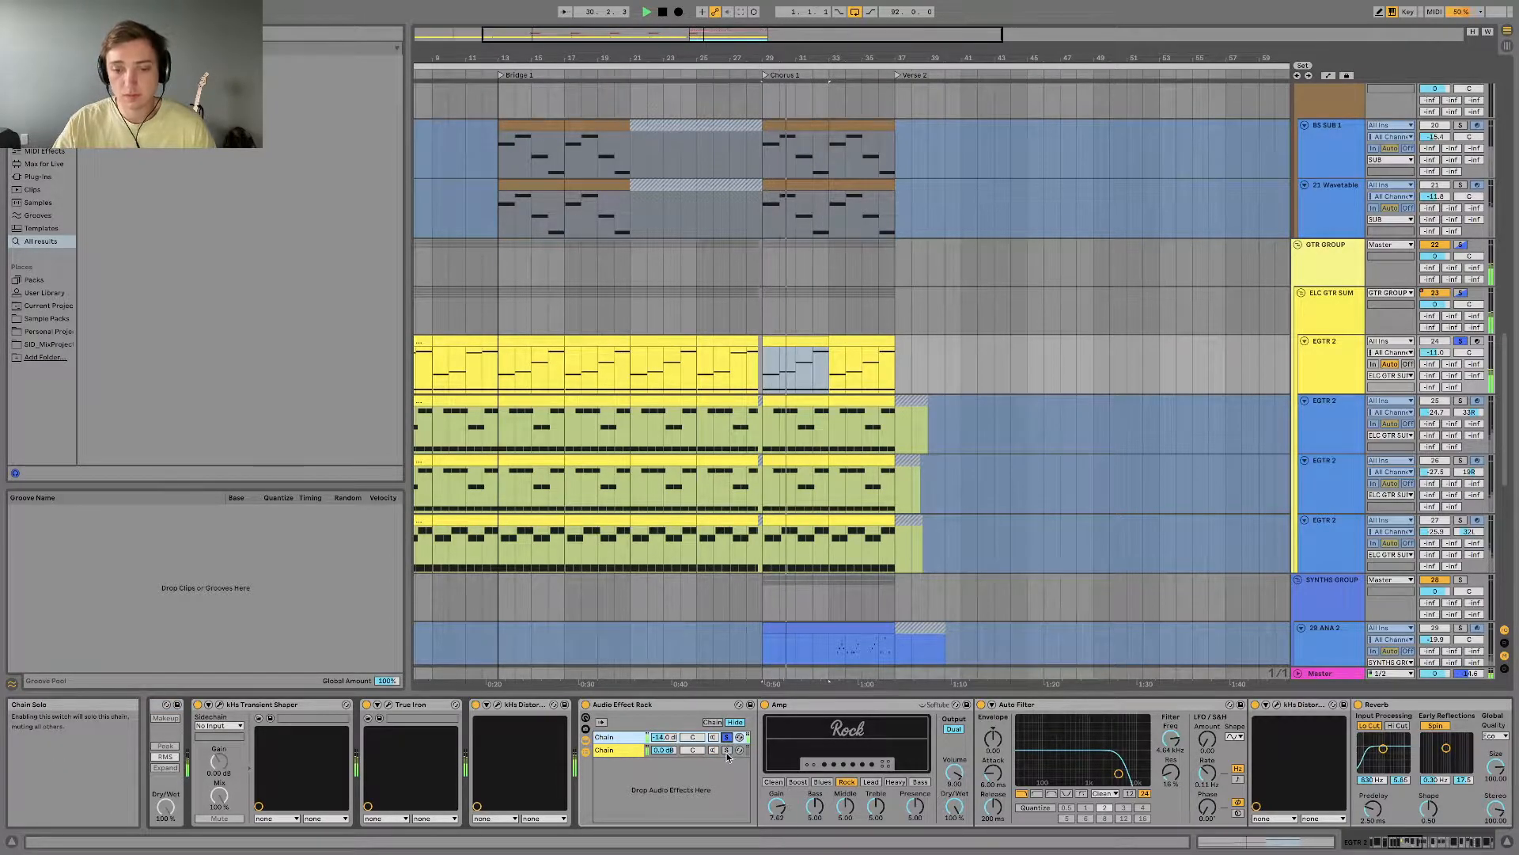
left_click(728, 751)
left_click(726, 749)
key("space")
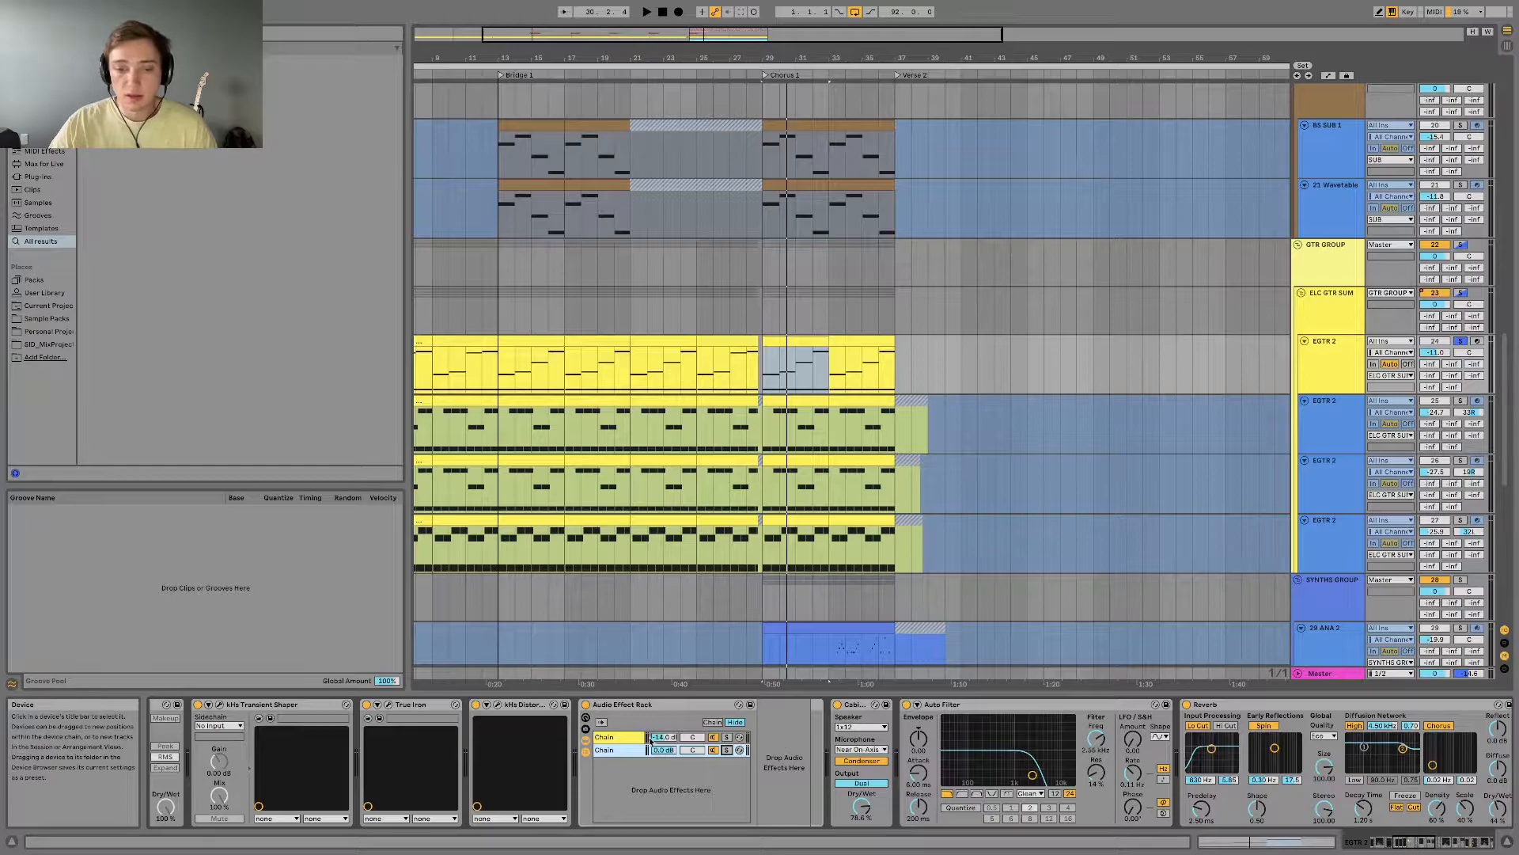
Step: Examine the devices of the rack's first chain, including Auto Filter and Reverb, and the Utility and EQ Eight further along
left_click(614, 749)
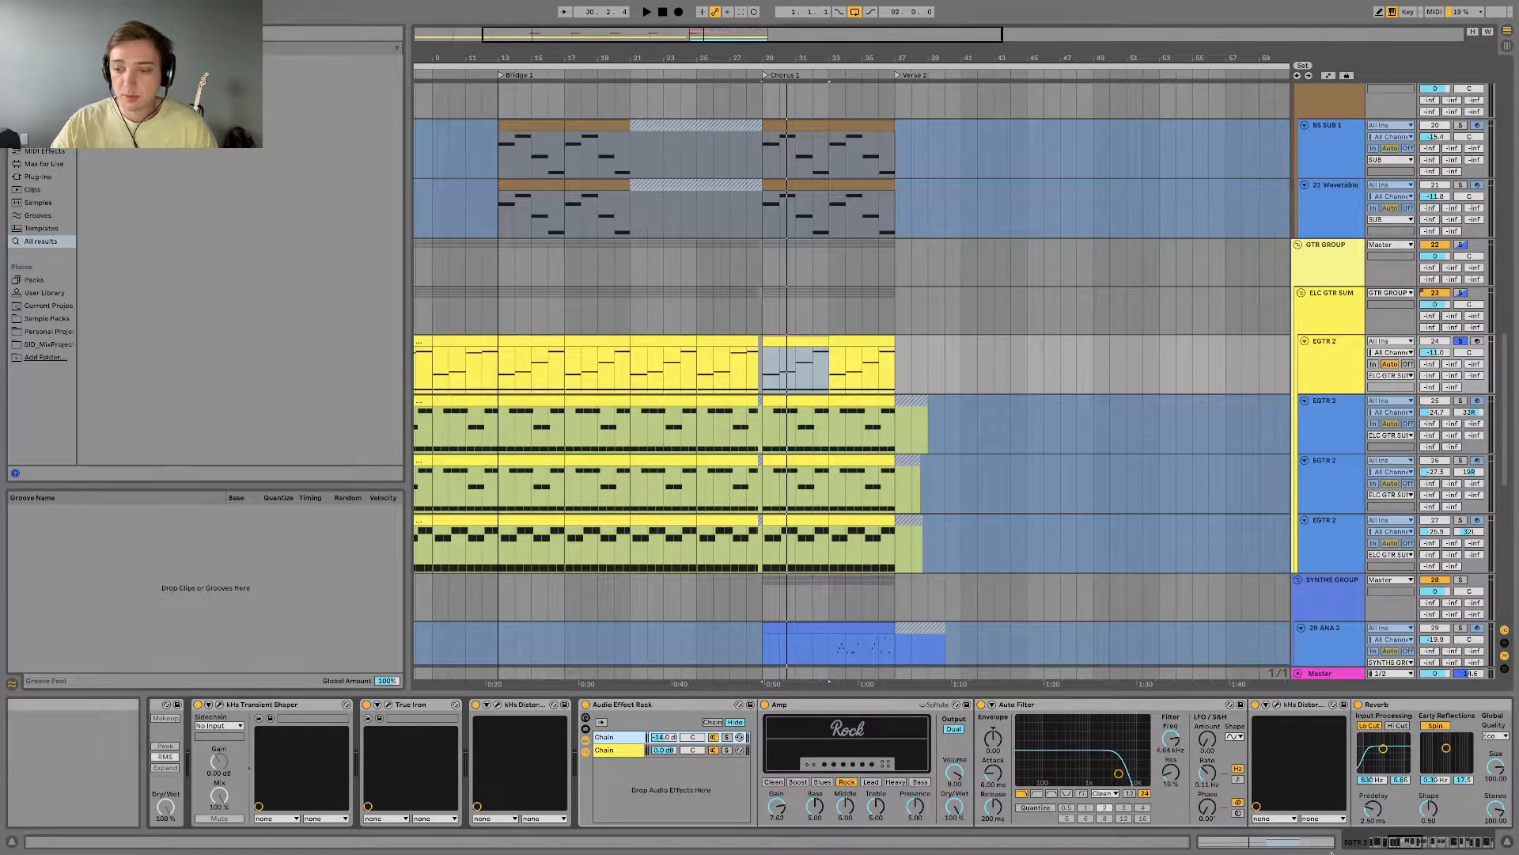
left_click_drag(1400, 849, 1430, 848)
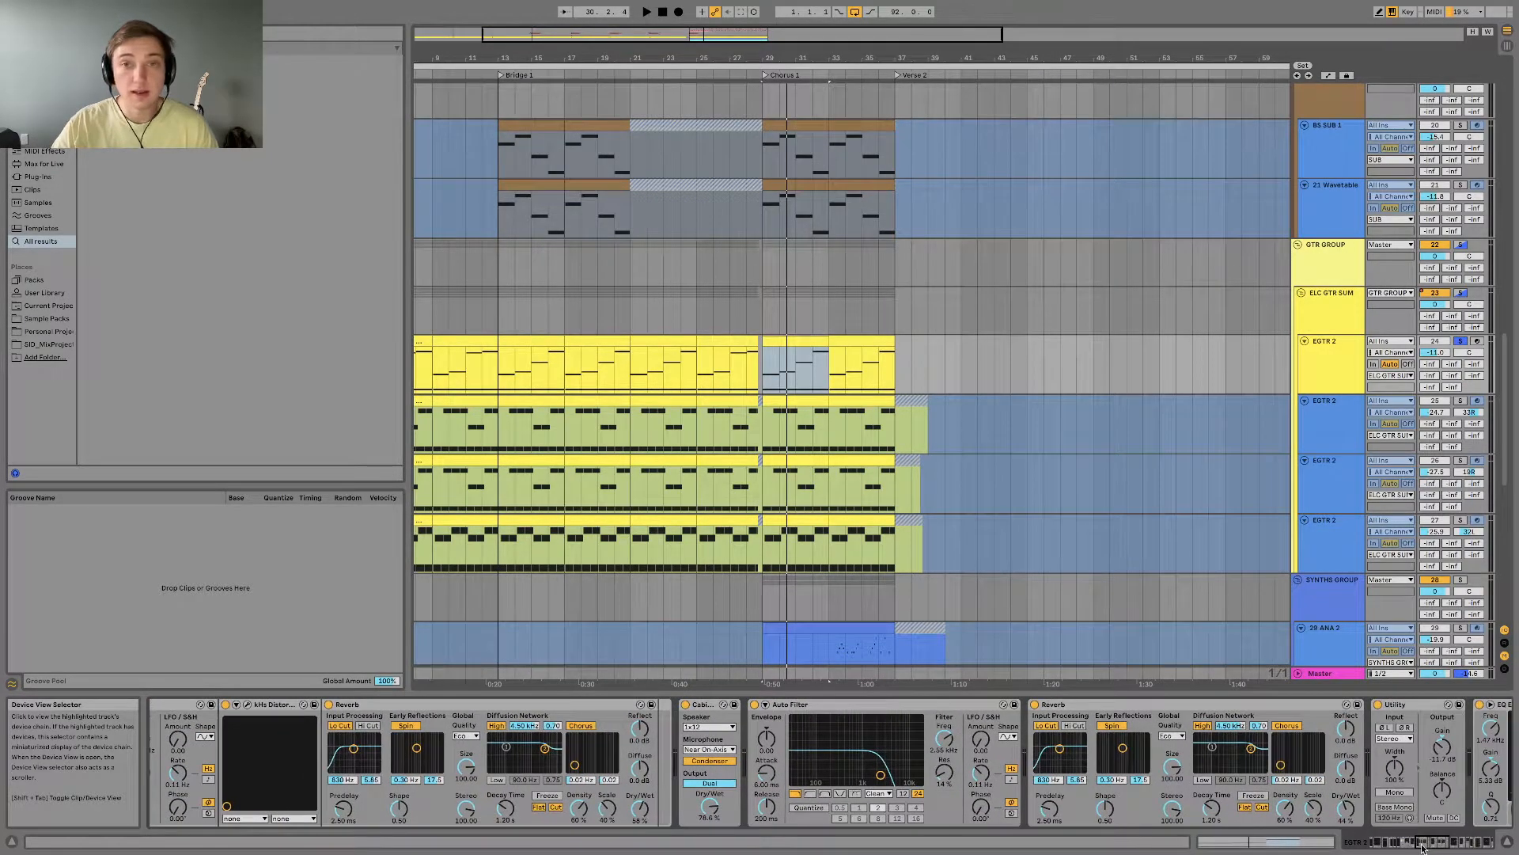
left_click(826, 705)
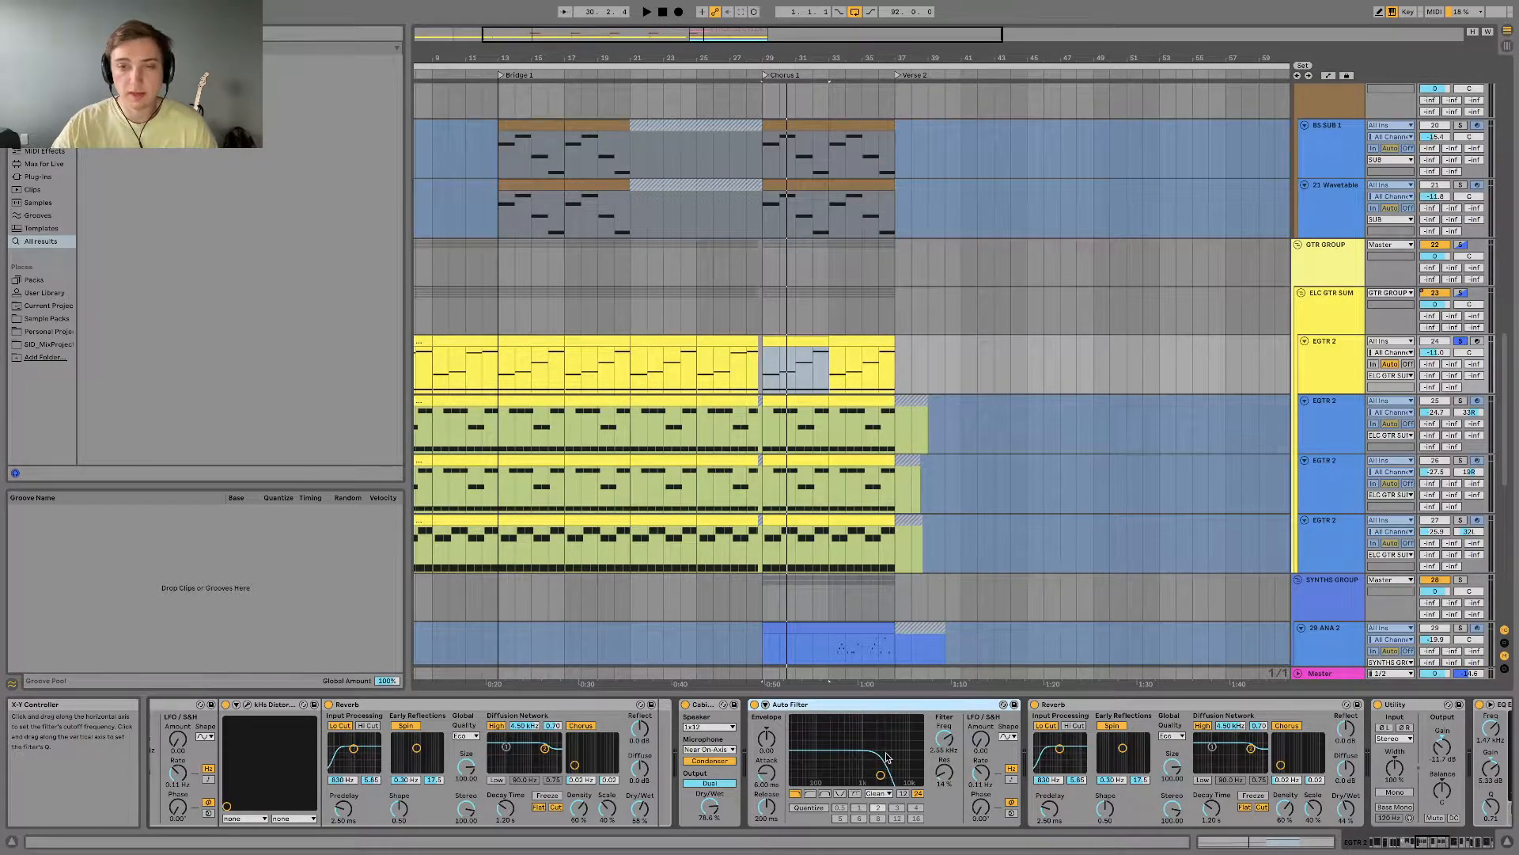
left_click(1101, 704)
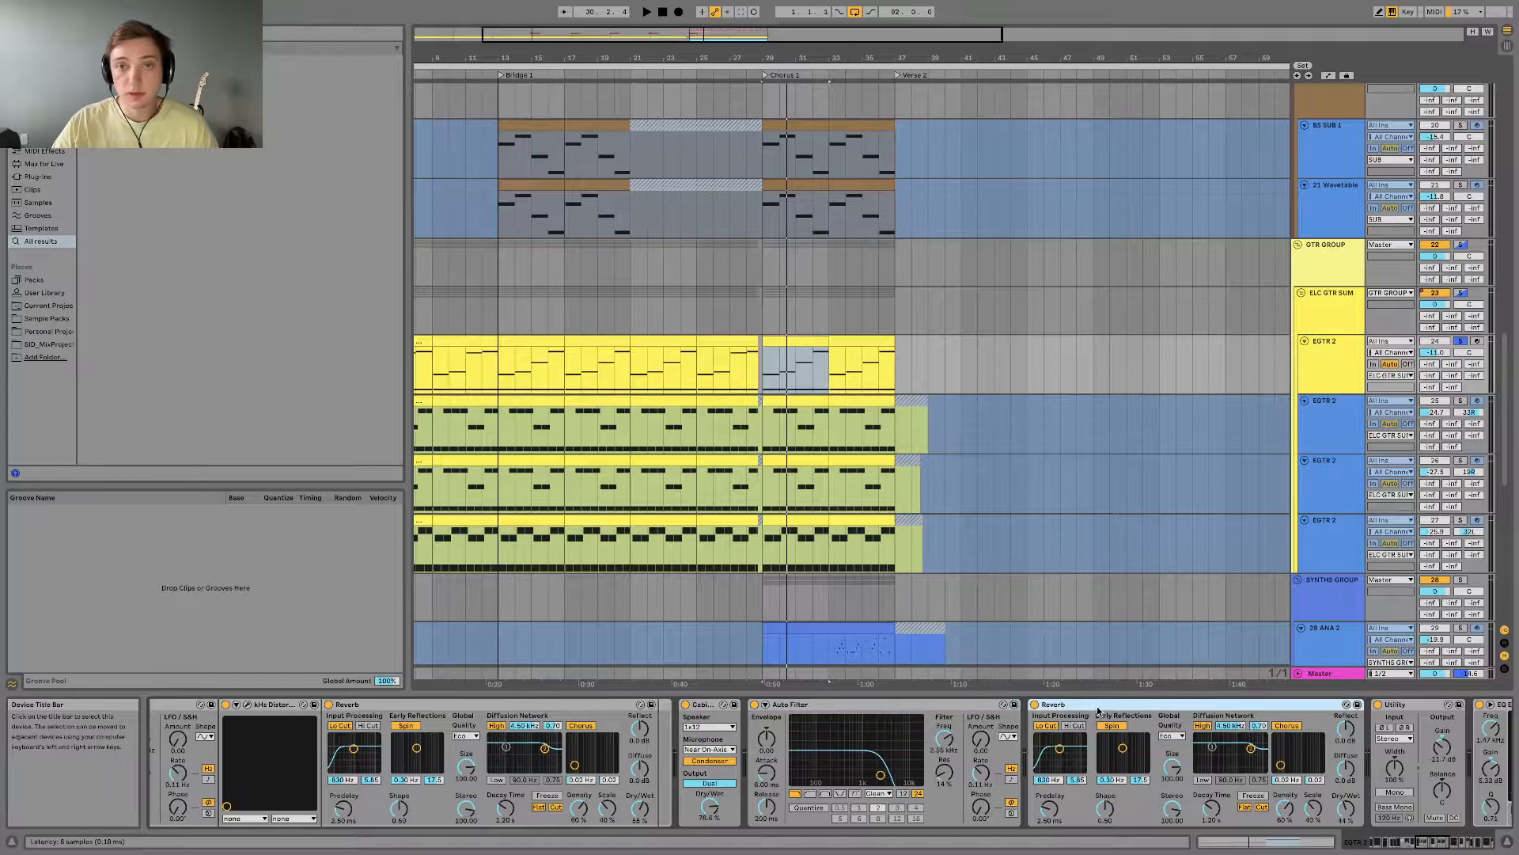
left_click(1424, 846)
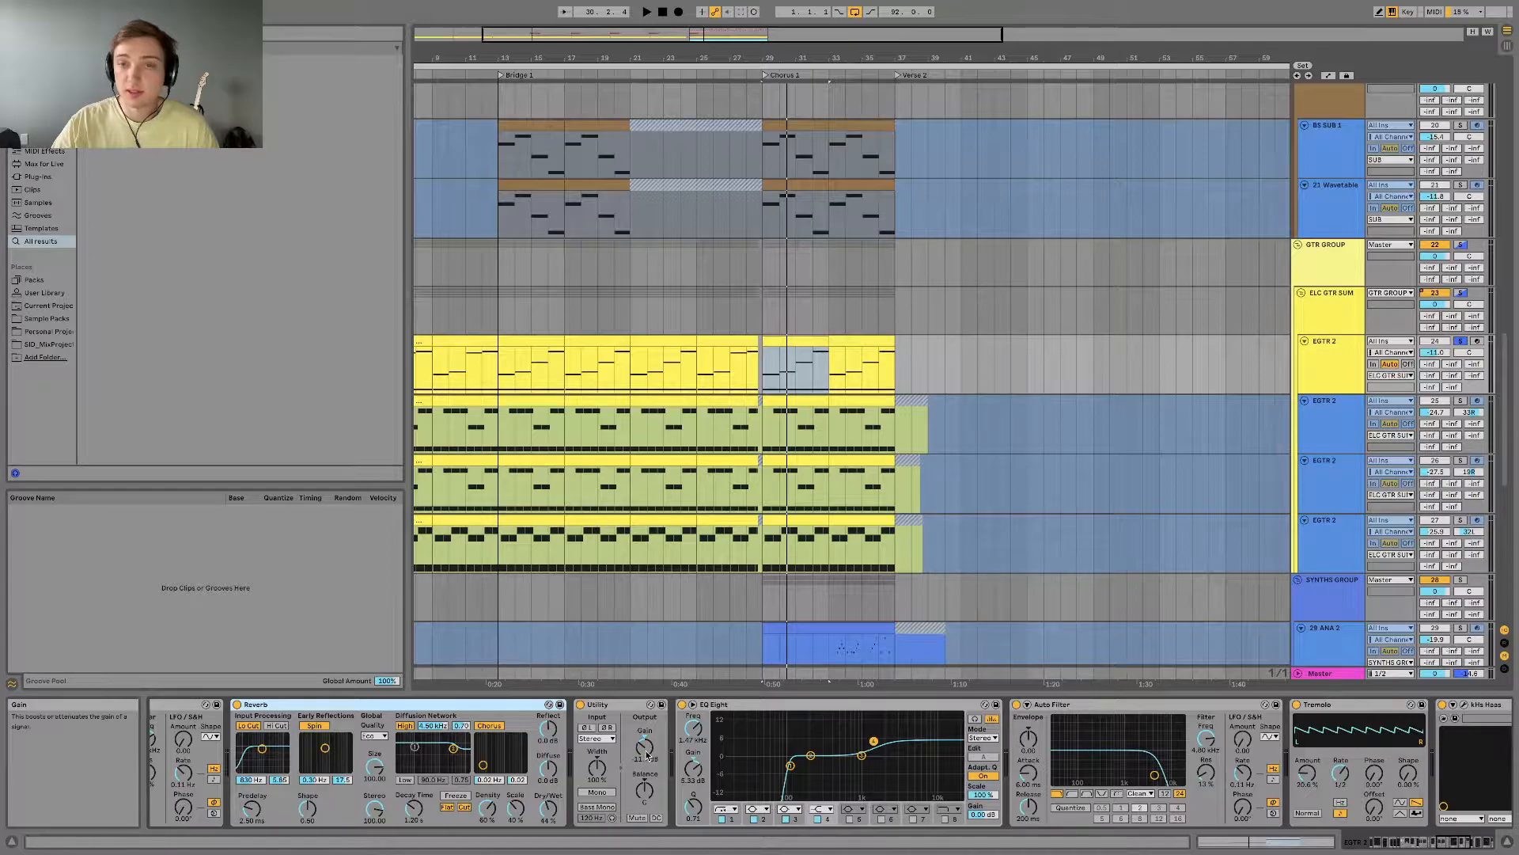
left_click(884, 701)
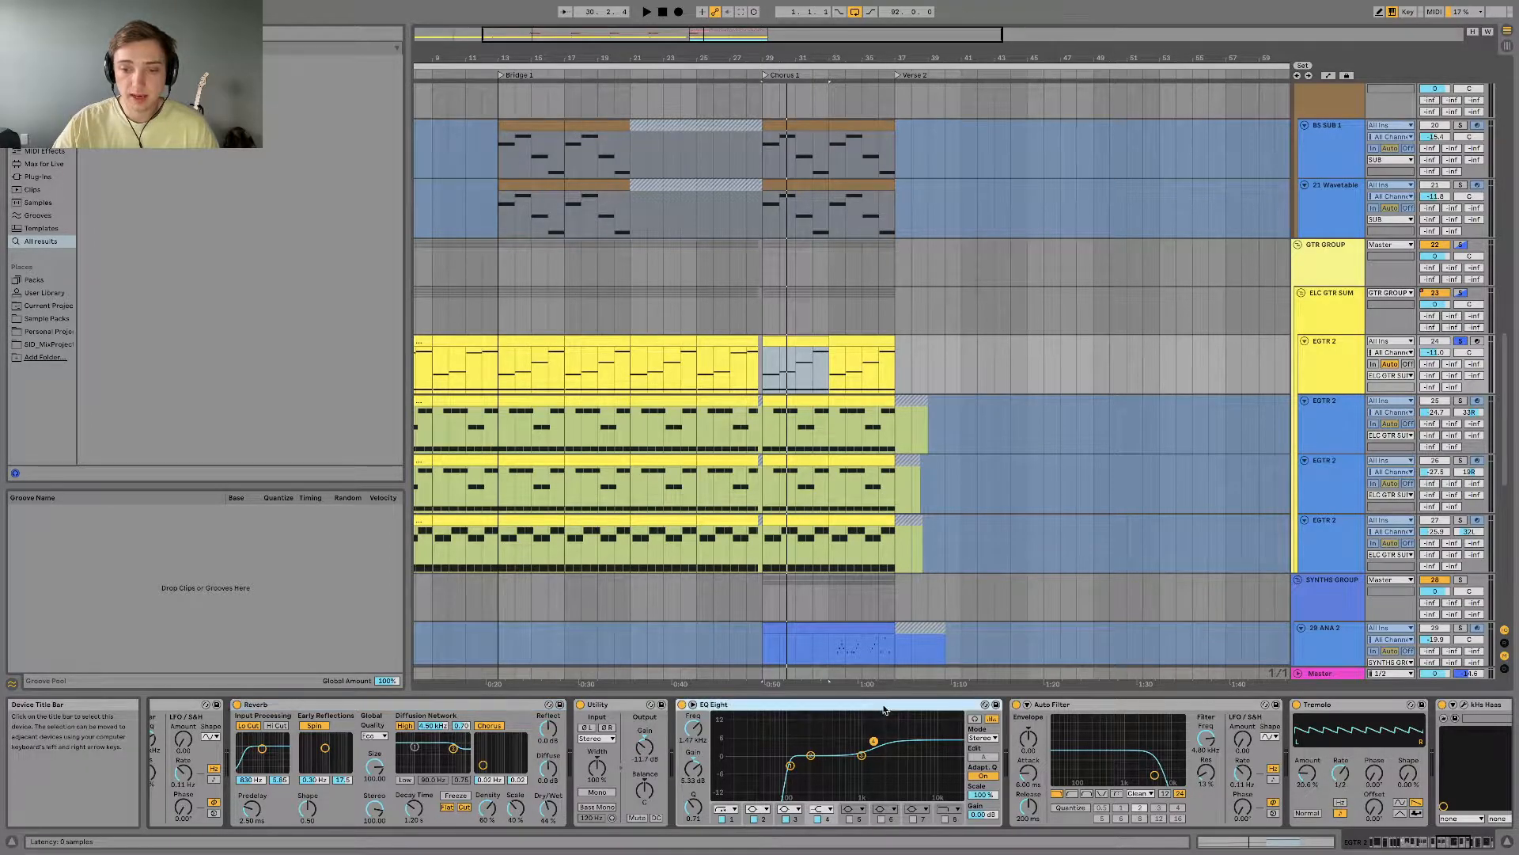
left_click(871, 743)
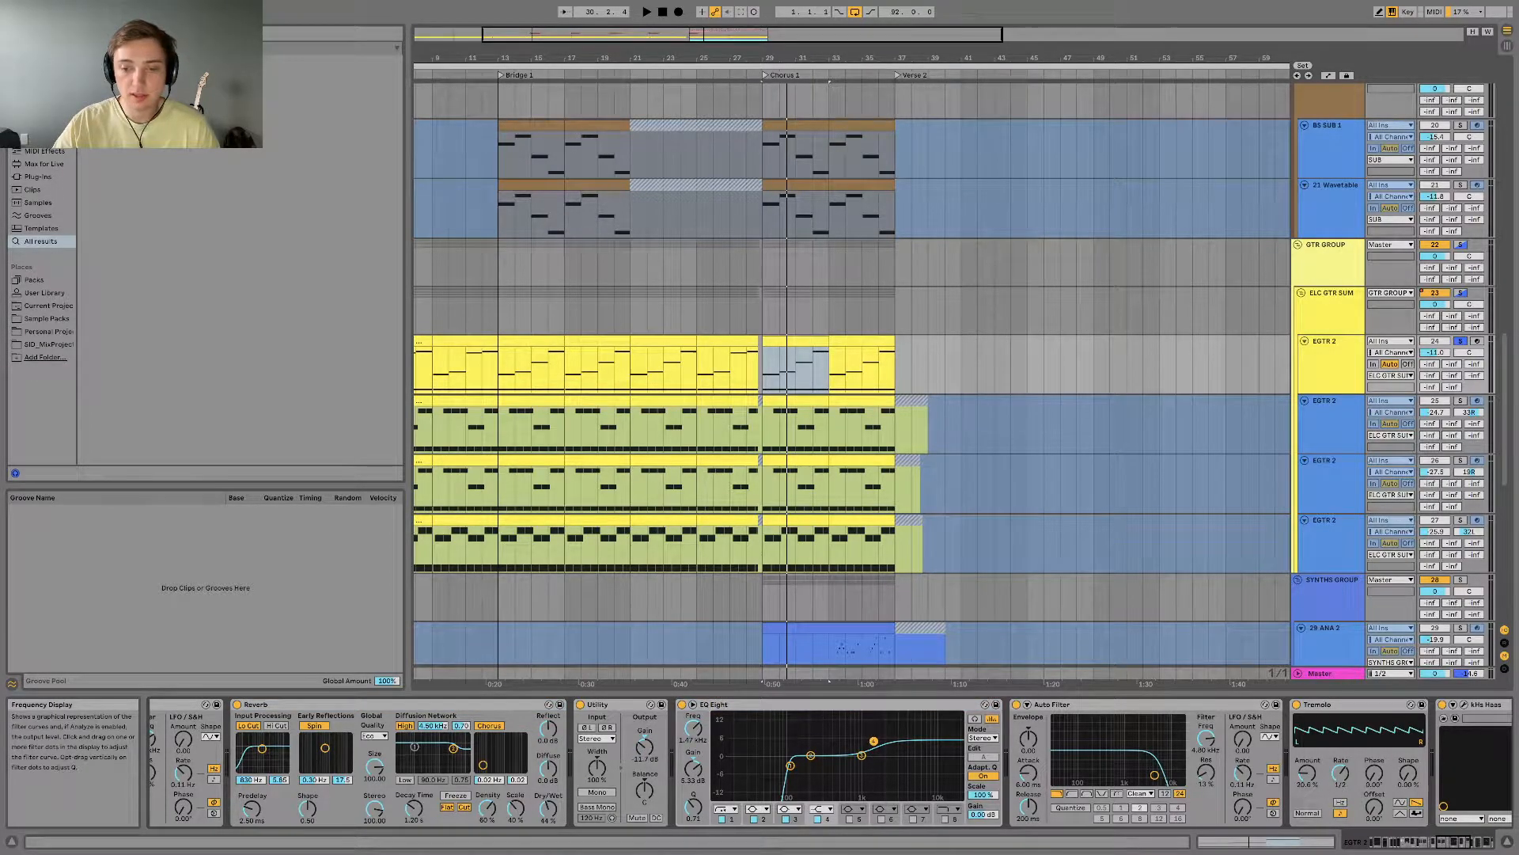
Step: Examine the Auto Filter and audition the Tremolo during playback, raising its Amount sharply and bringing it back down to about 18 %
left_click(1141, 703)
left_click_drag(1402, 843, 1448, 844)
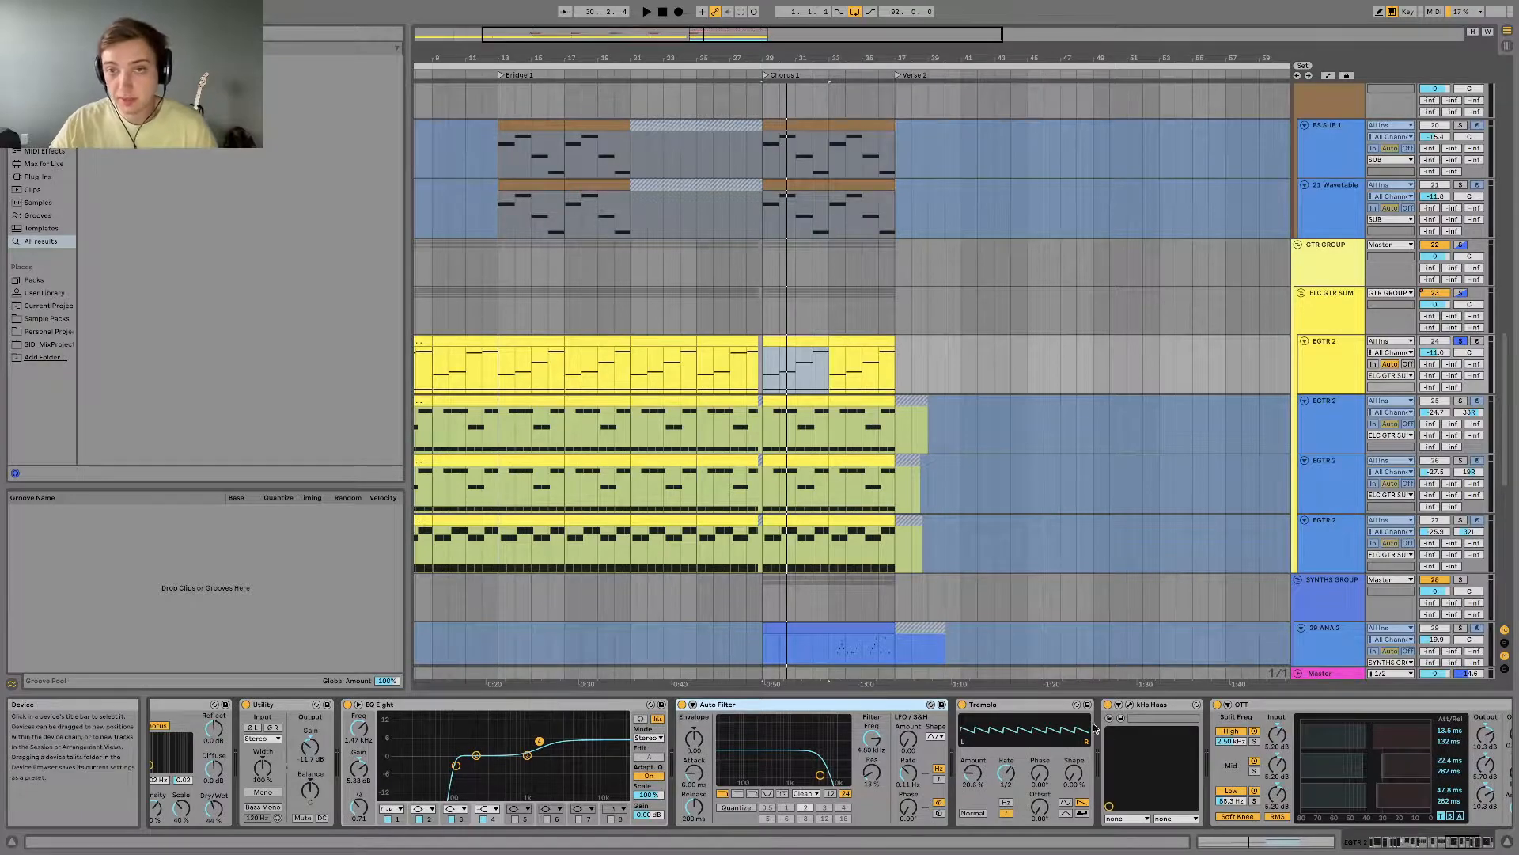
key("space")
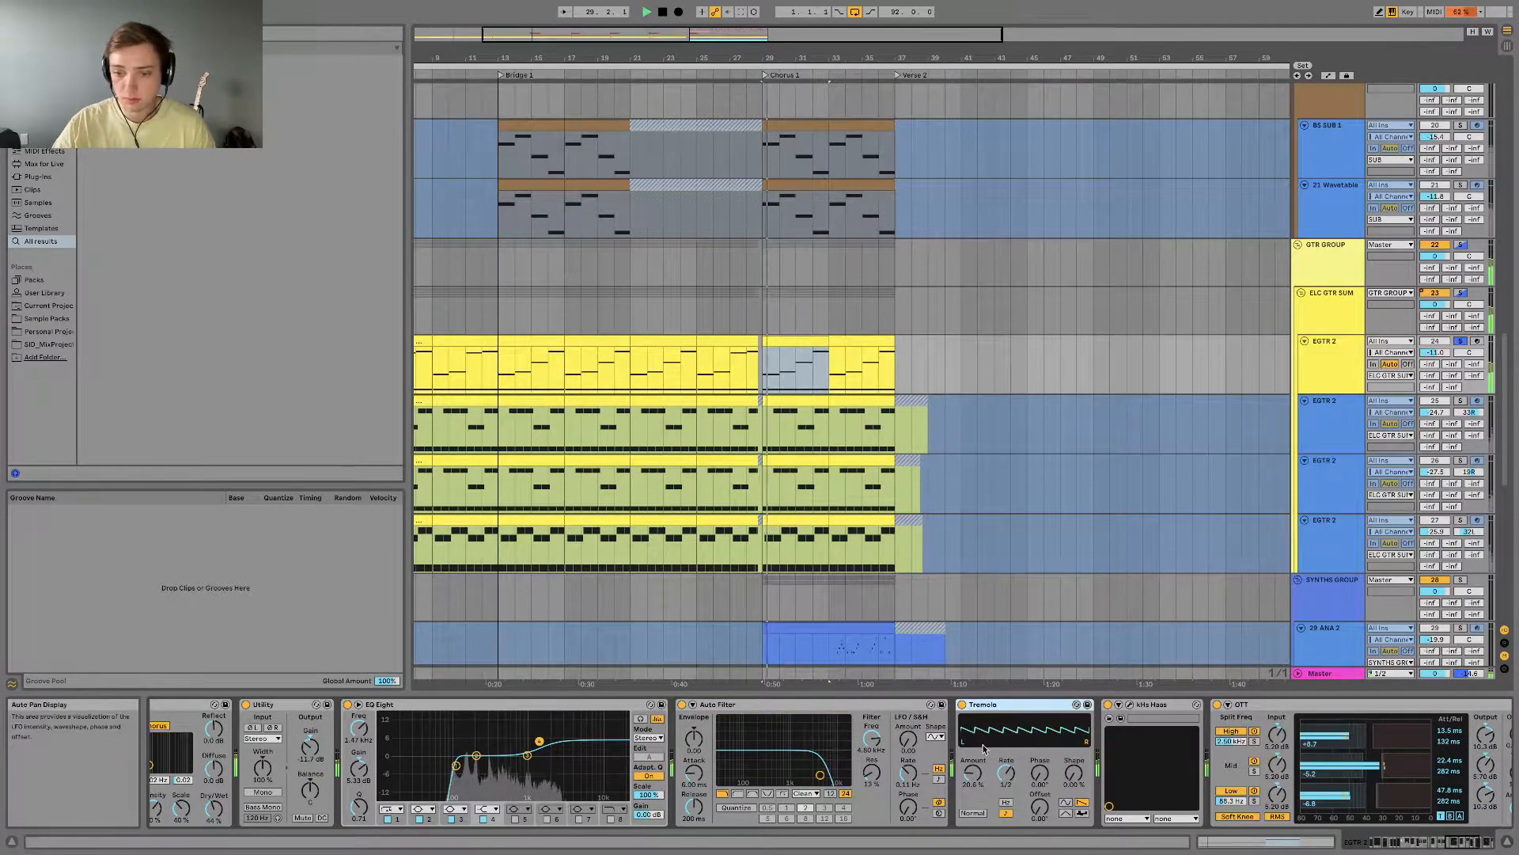
left_click_drag(973, 773, 972, 712)
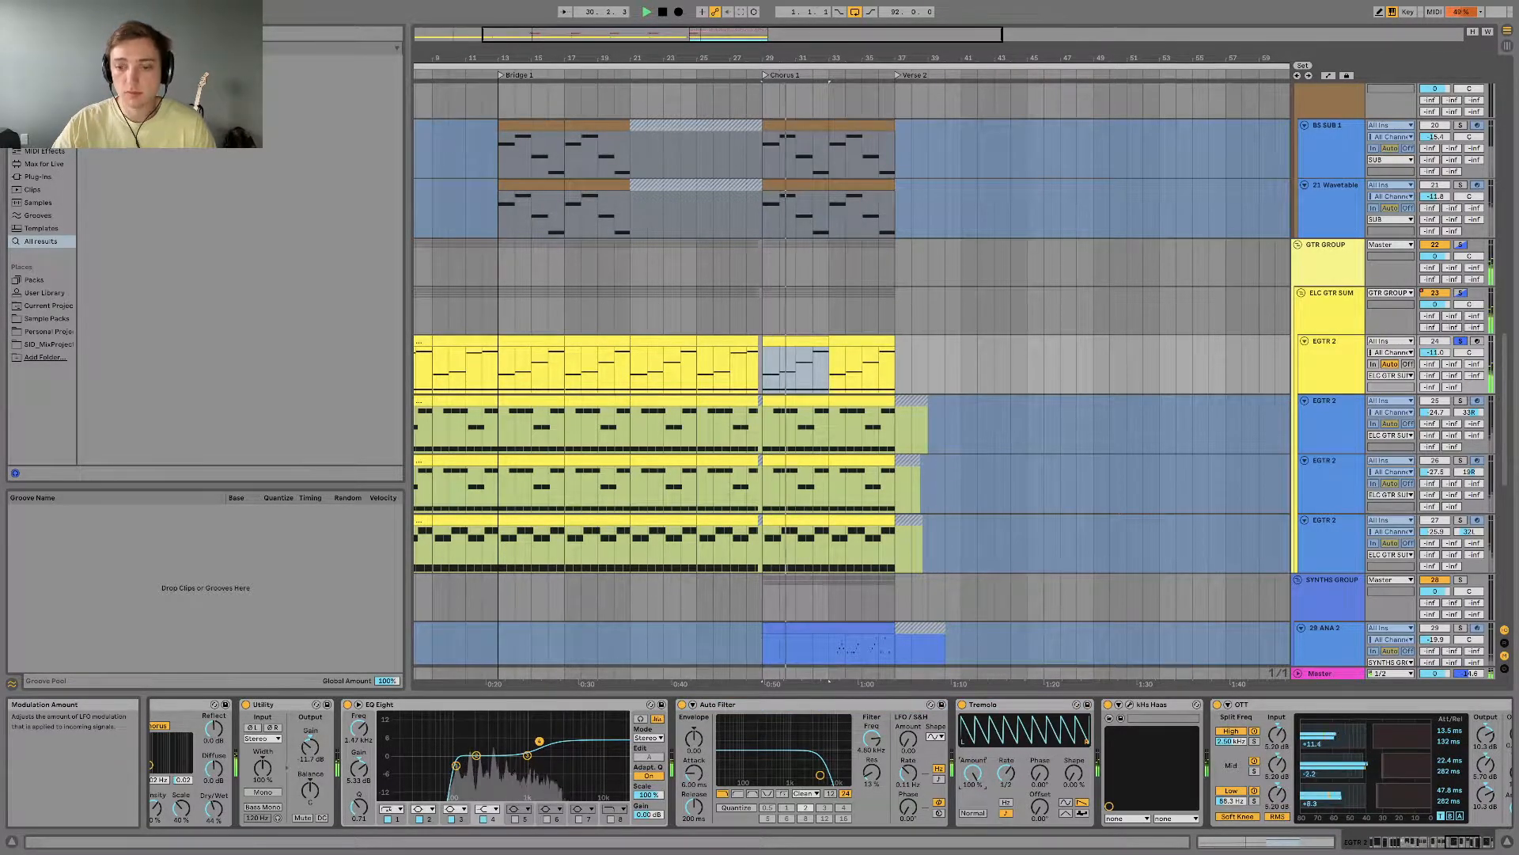
left_click_drag(973, 773, 973, 836)
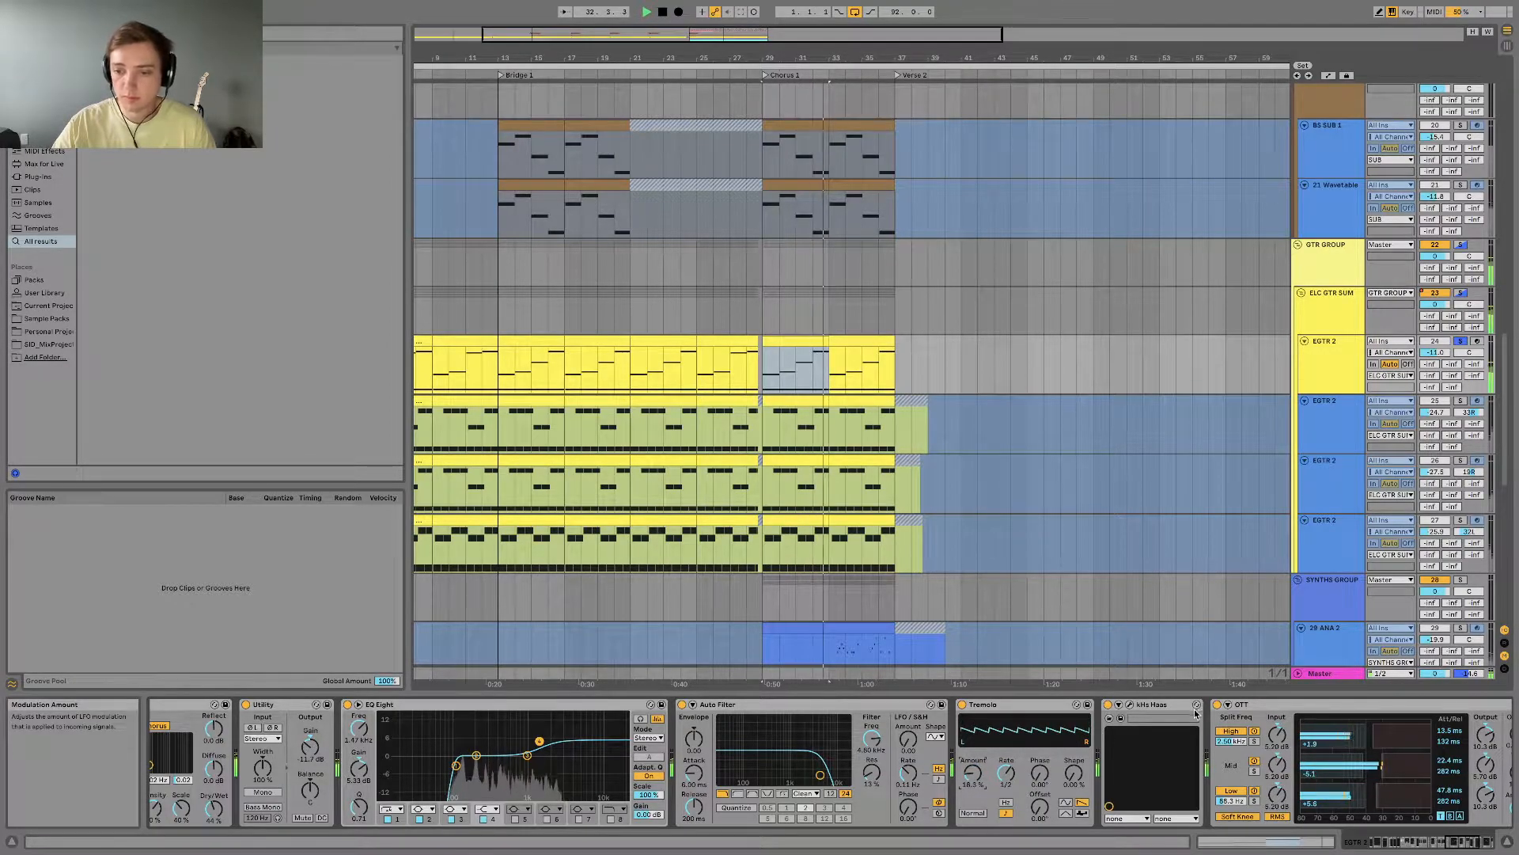
key("space")
Step: Open the kHs Haas plug-in window and inspect its delay and channel settings
left_click(1130, 704)
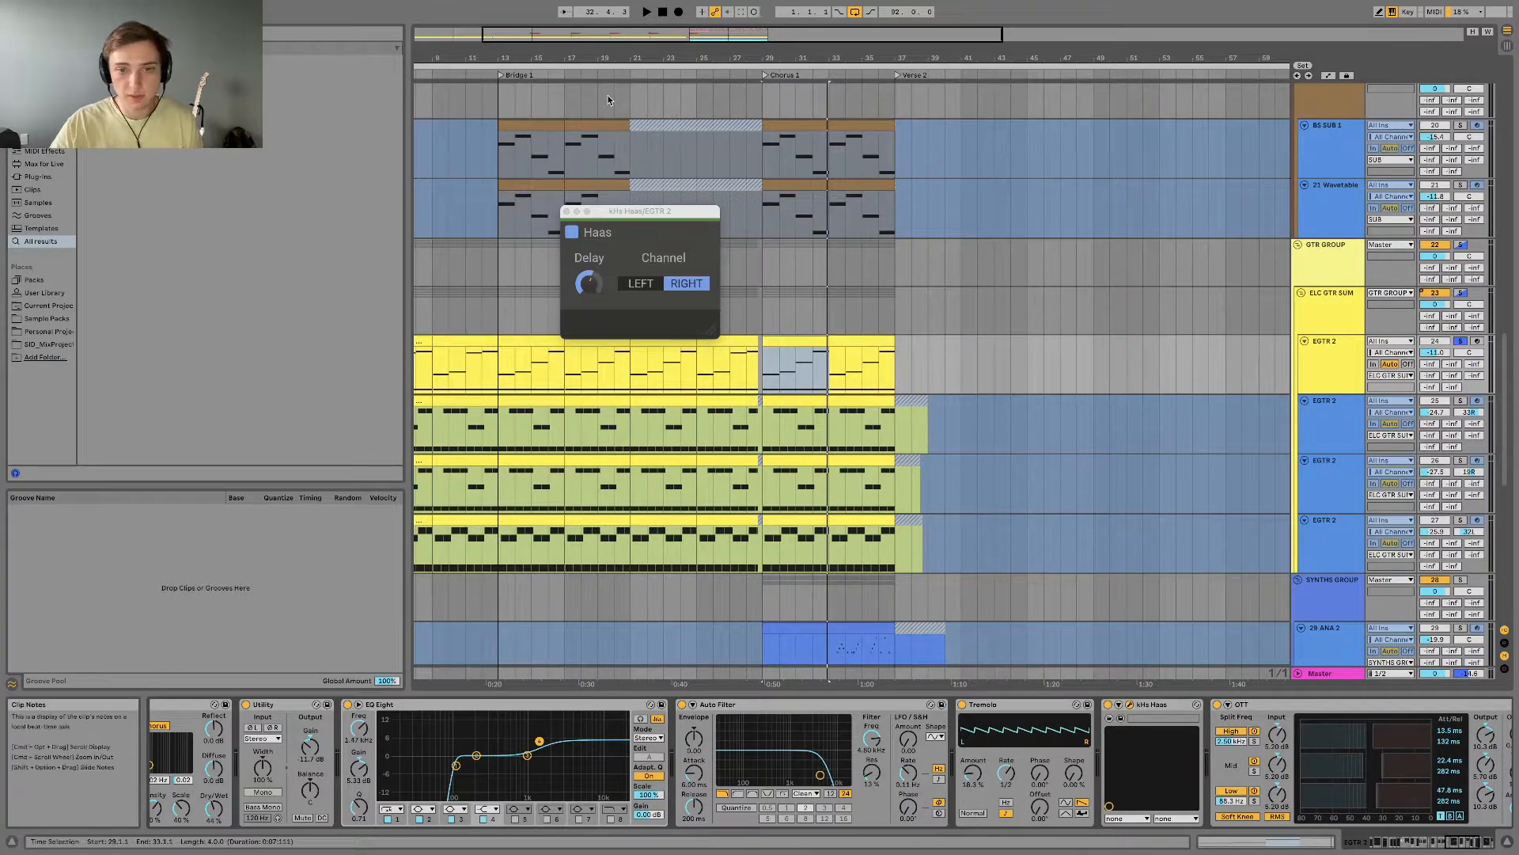
left_click_drag(633, 214, 641, 216)
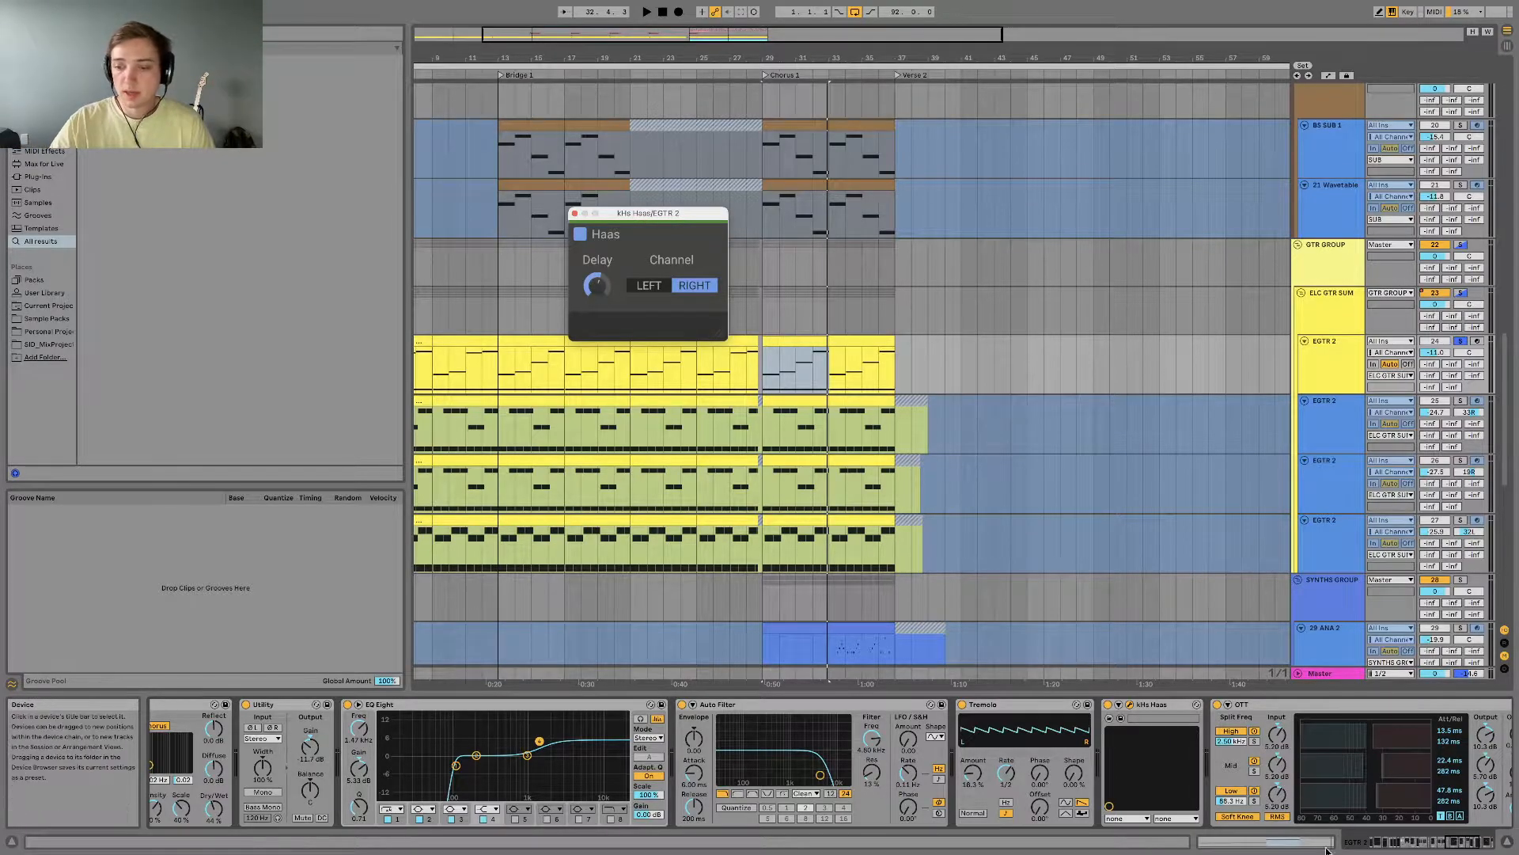
Step: Examine the OTT, EQ Eight and Overdrive at the end of the lead guitar's chain and play the guitar through it
left_click(1470, 845)
left_click(1470, 845)
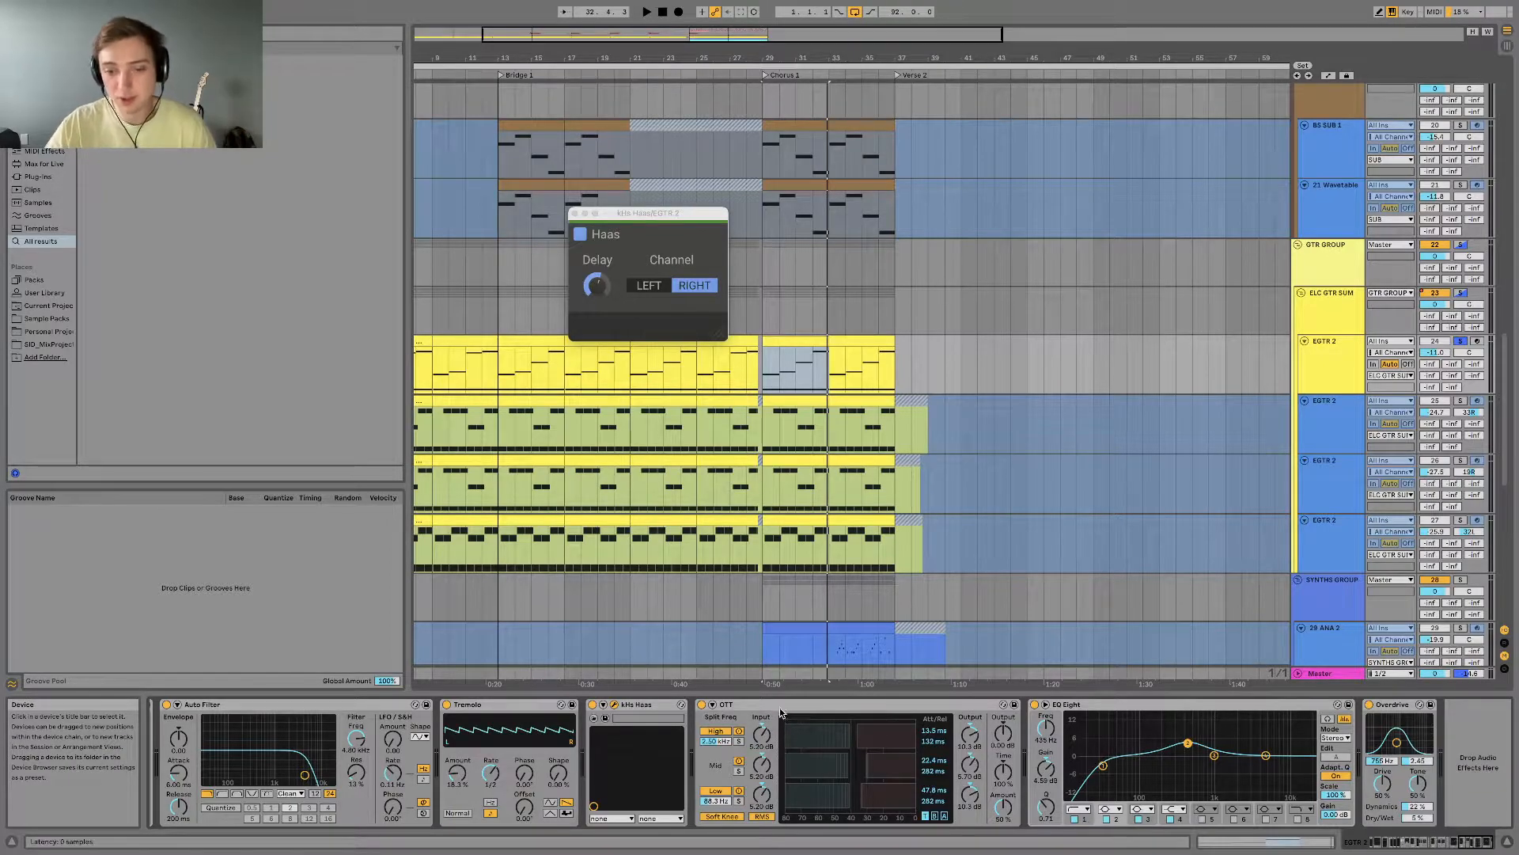
left_click(1132, 701)
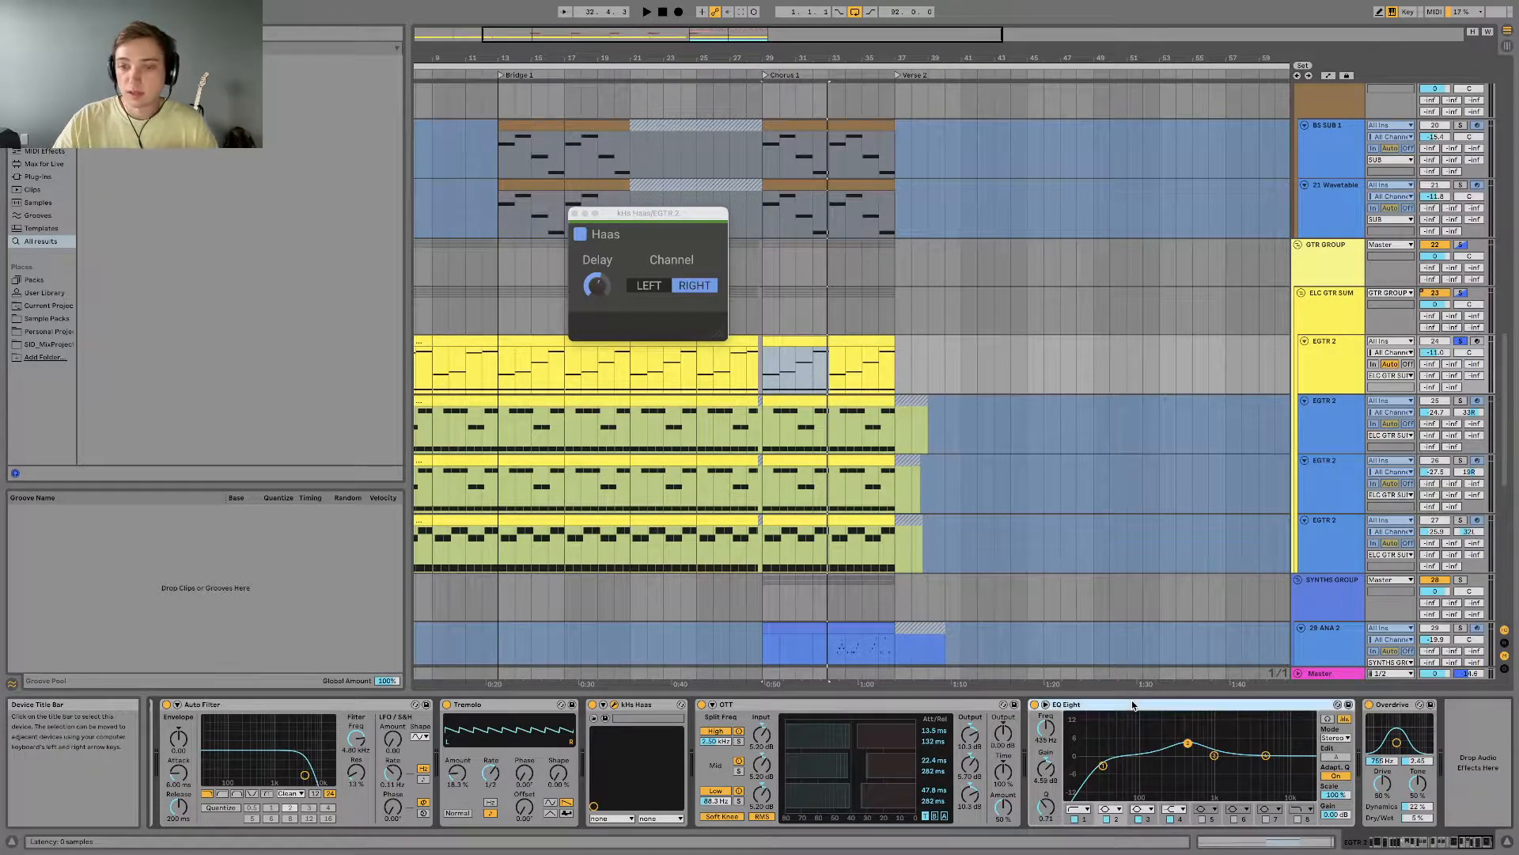
left_click(1399, 707)
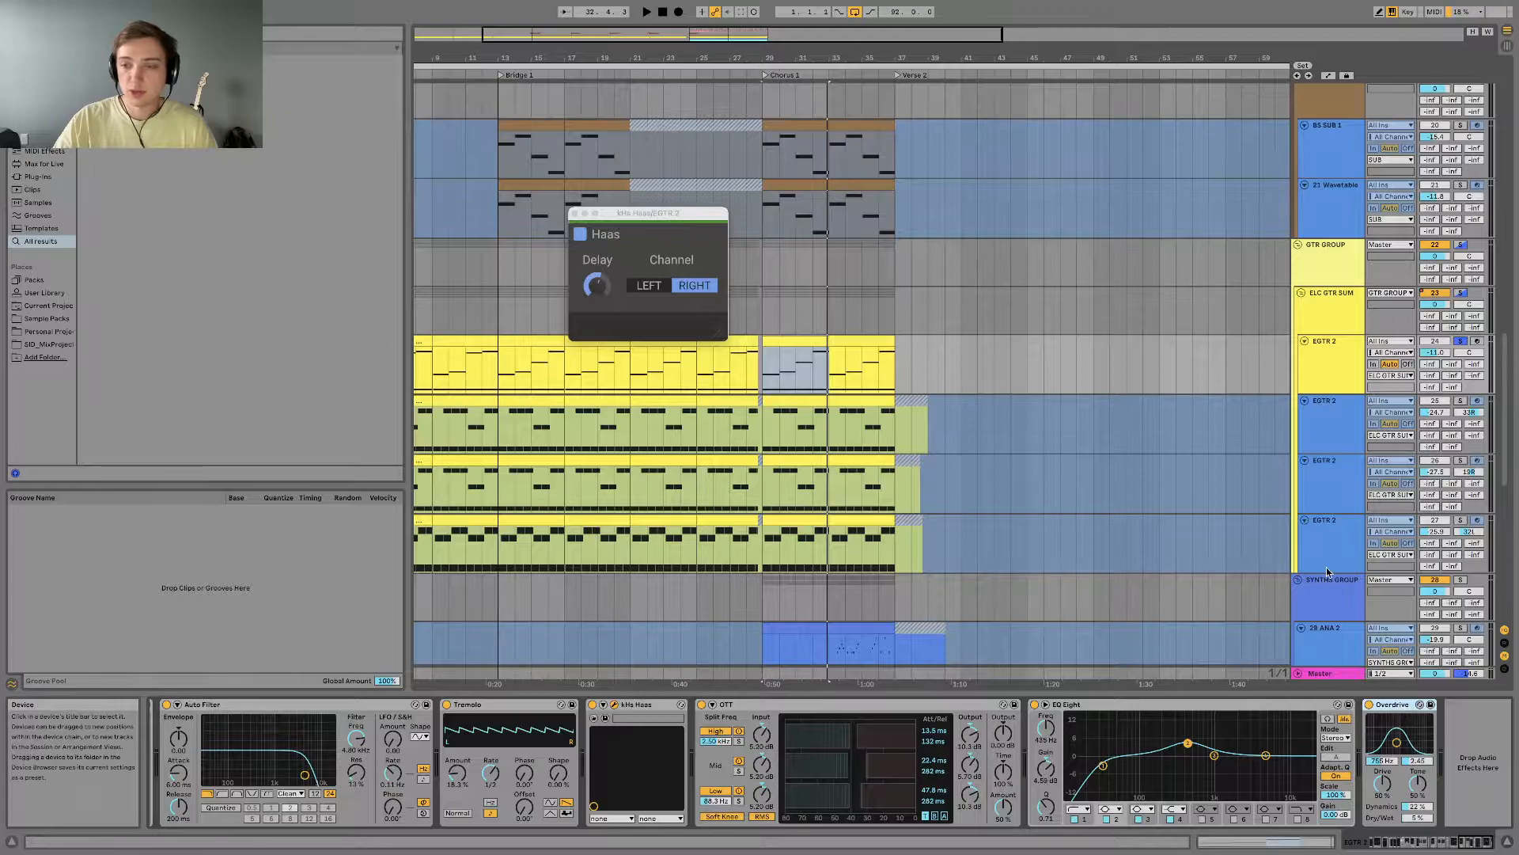
left_click(1346, 360)
key("space")
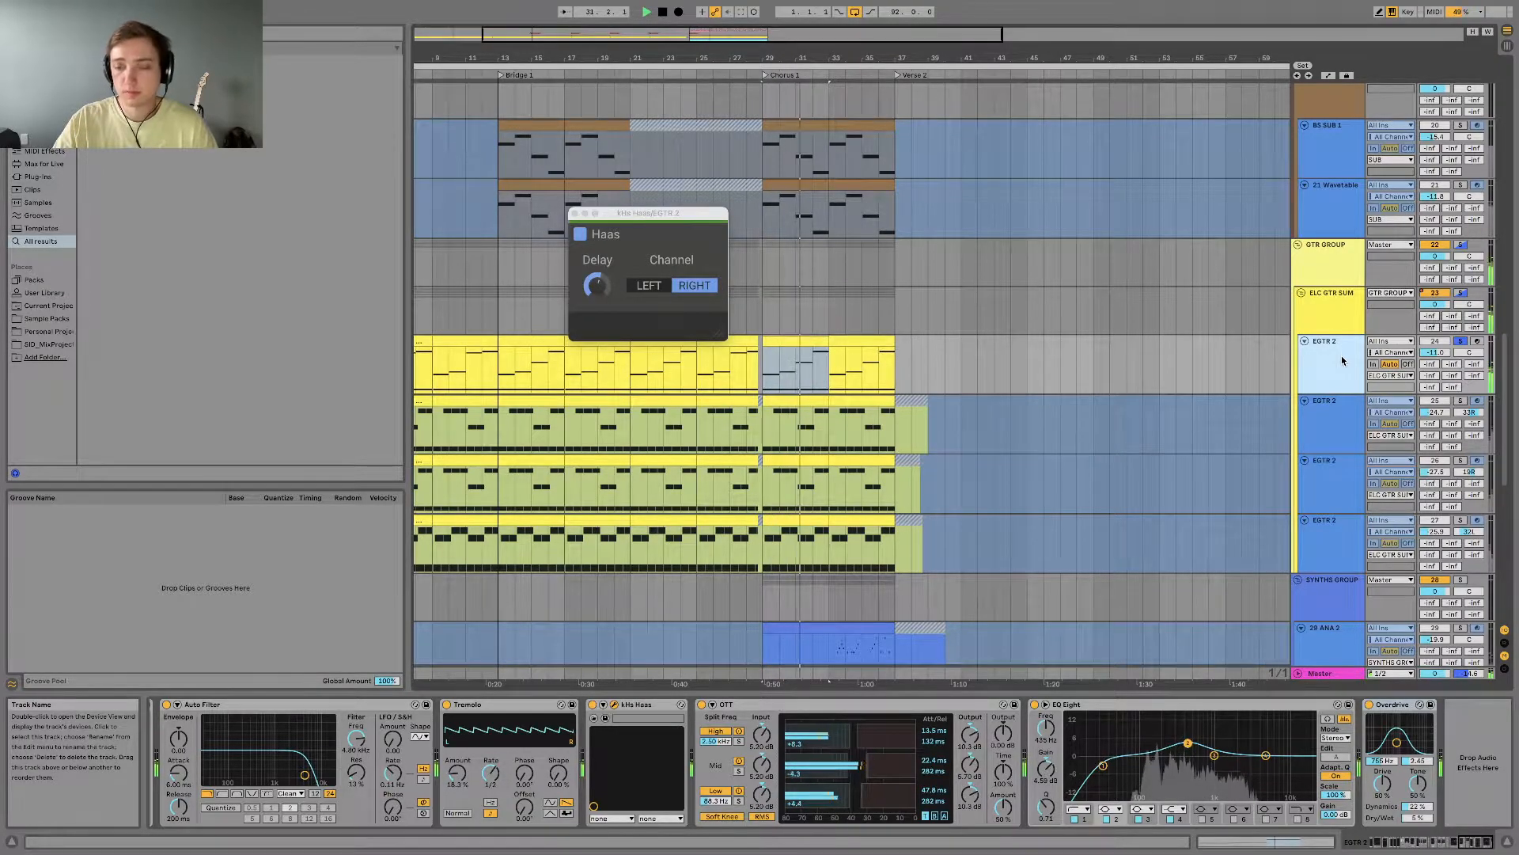
Step: Solo the three rhythm guitar tracks 25, 26 and 27 together and play the chorus
scroll(1341, 361, "down", 2)
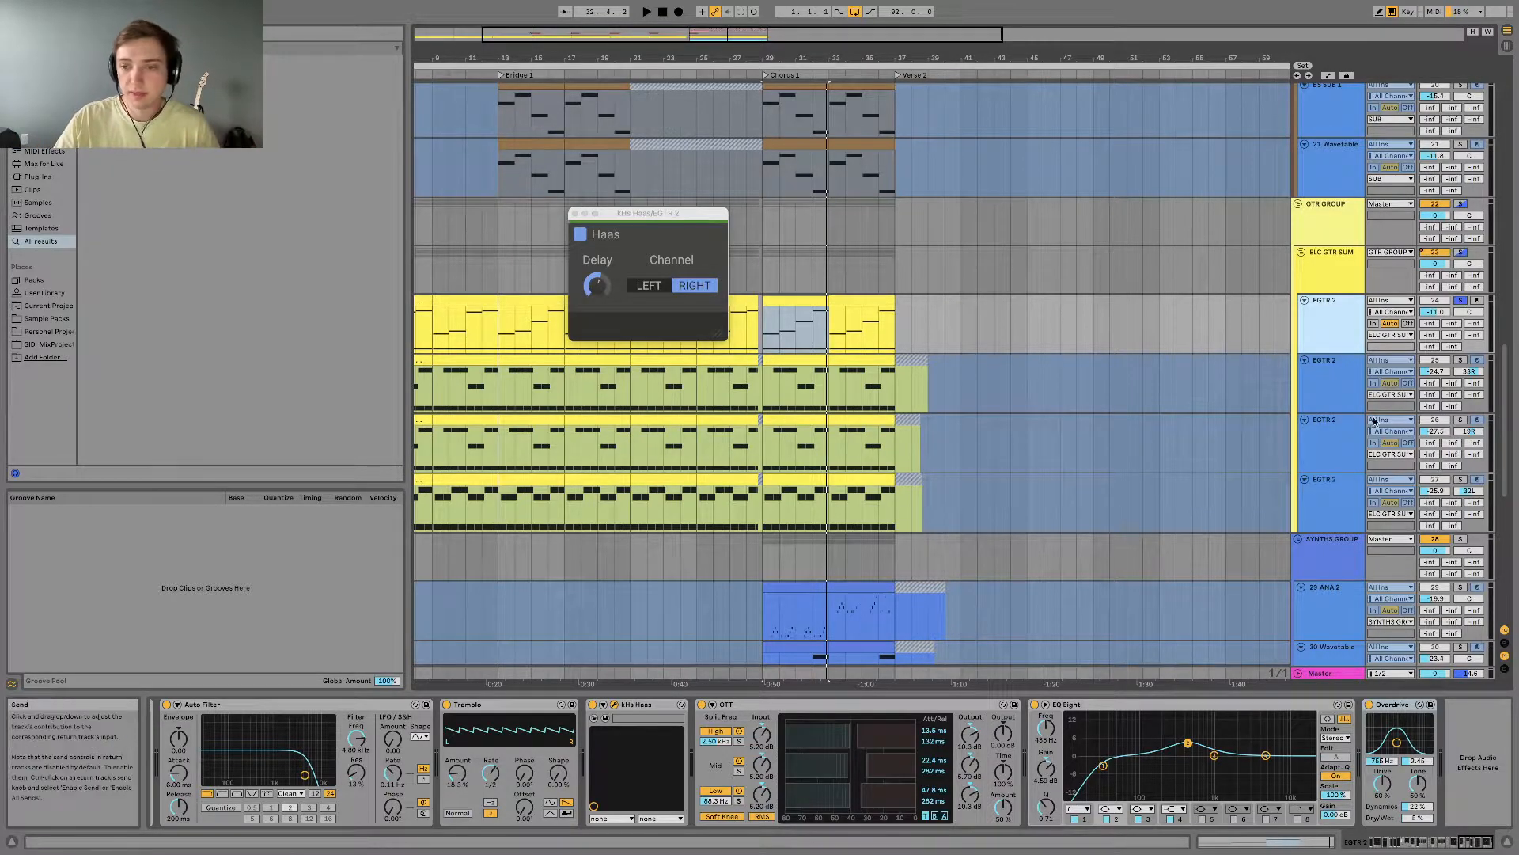
left_click(1461, 365)
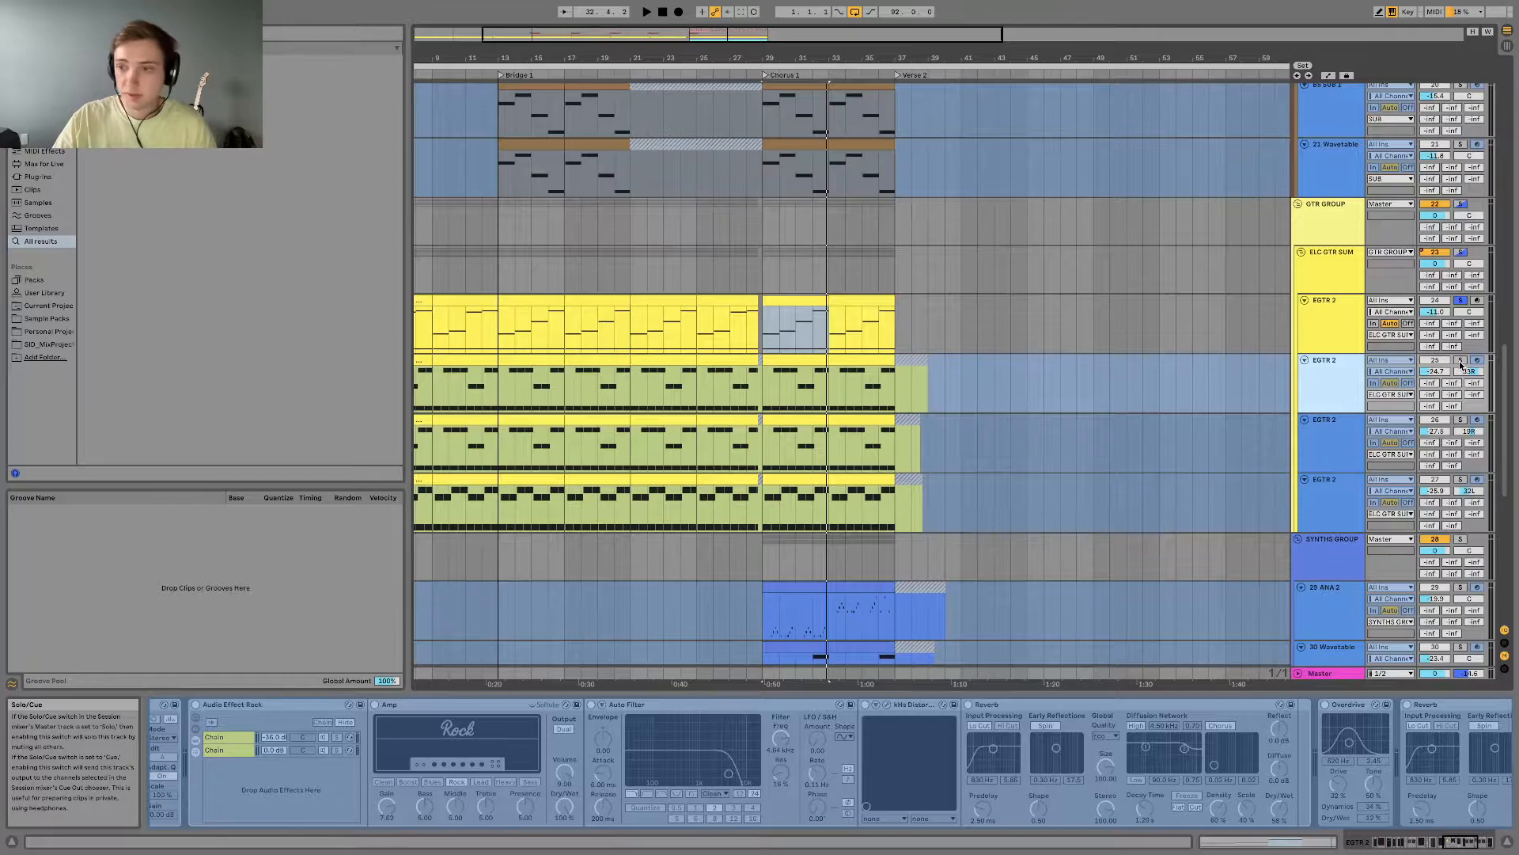
left_click(1461, 363)
left_click(1461, 421)
left_click(1462, 481)
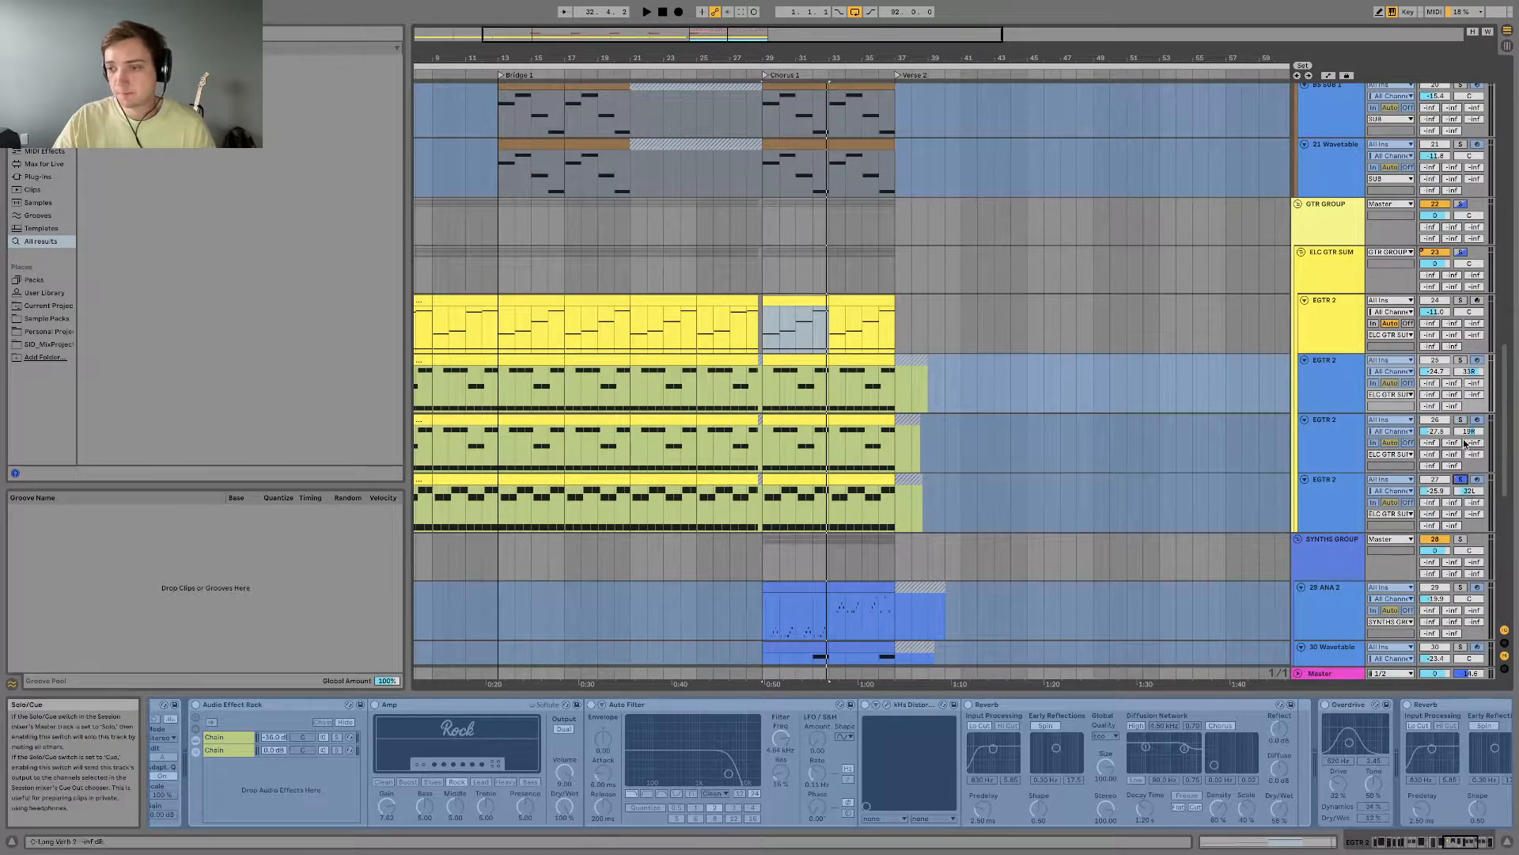
key("space")
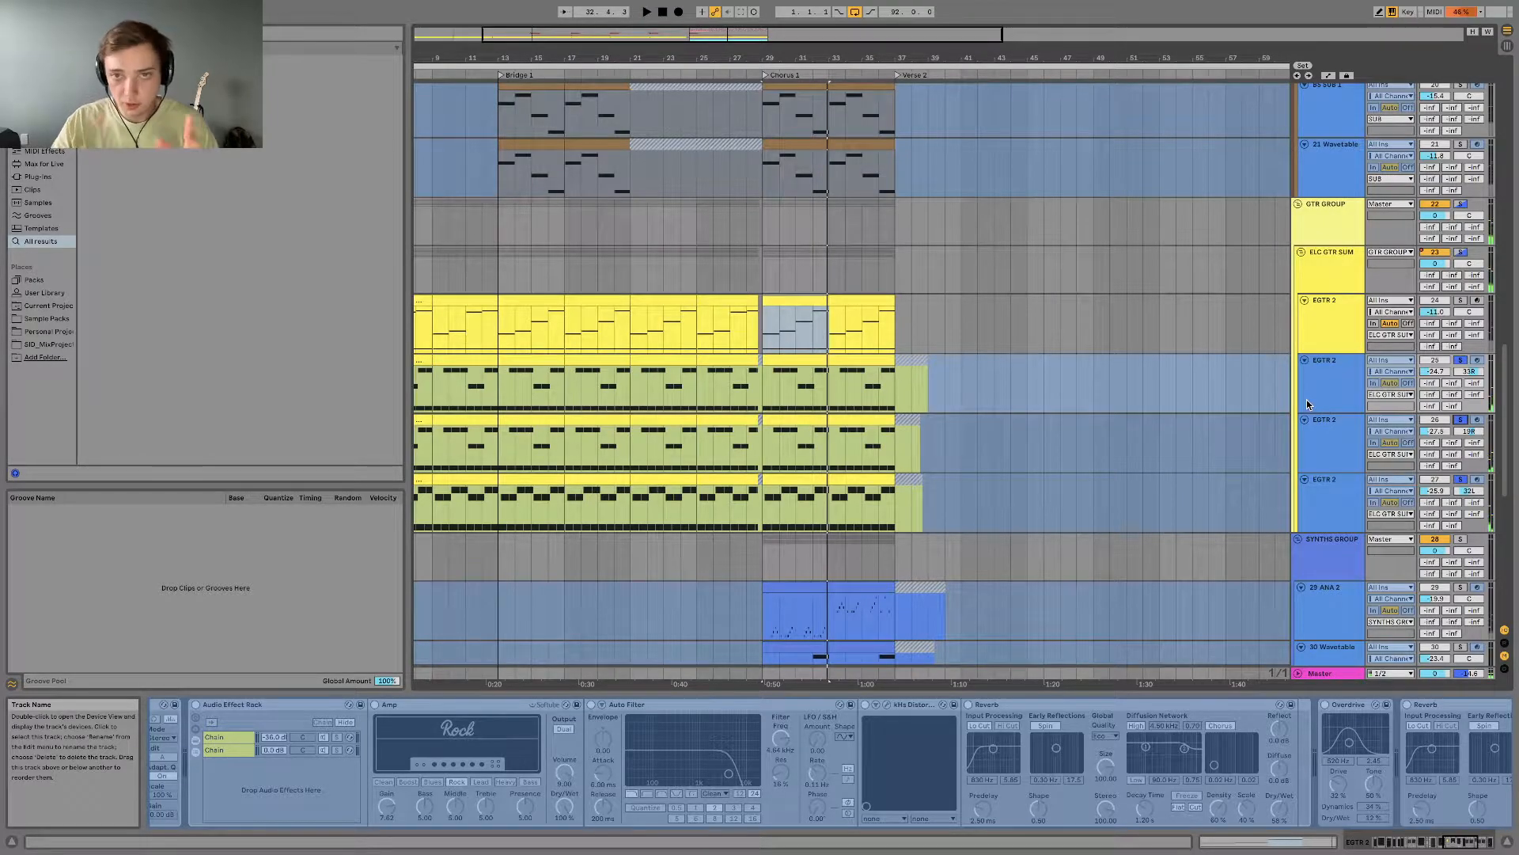
Step: Compare the device chains of rhythm guitar tracks 27 and 25, including the Audio Effect Rack, Amp and Auto Filter
left_click(1317, 491)
left_click(794, 479)
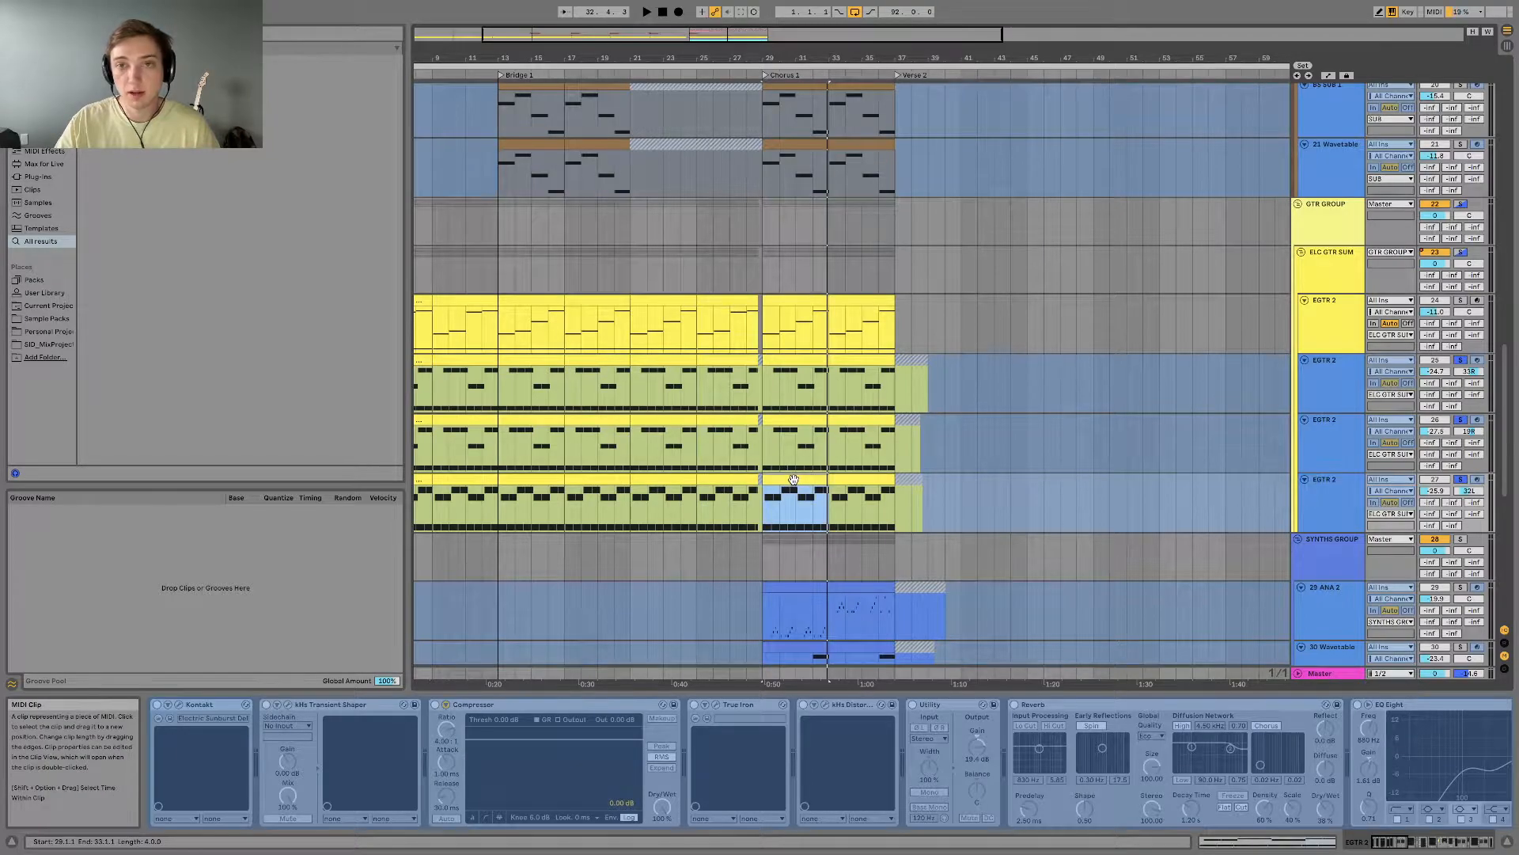
left_click(1332, 387)
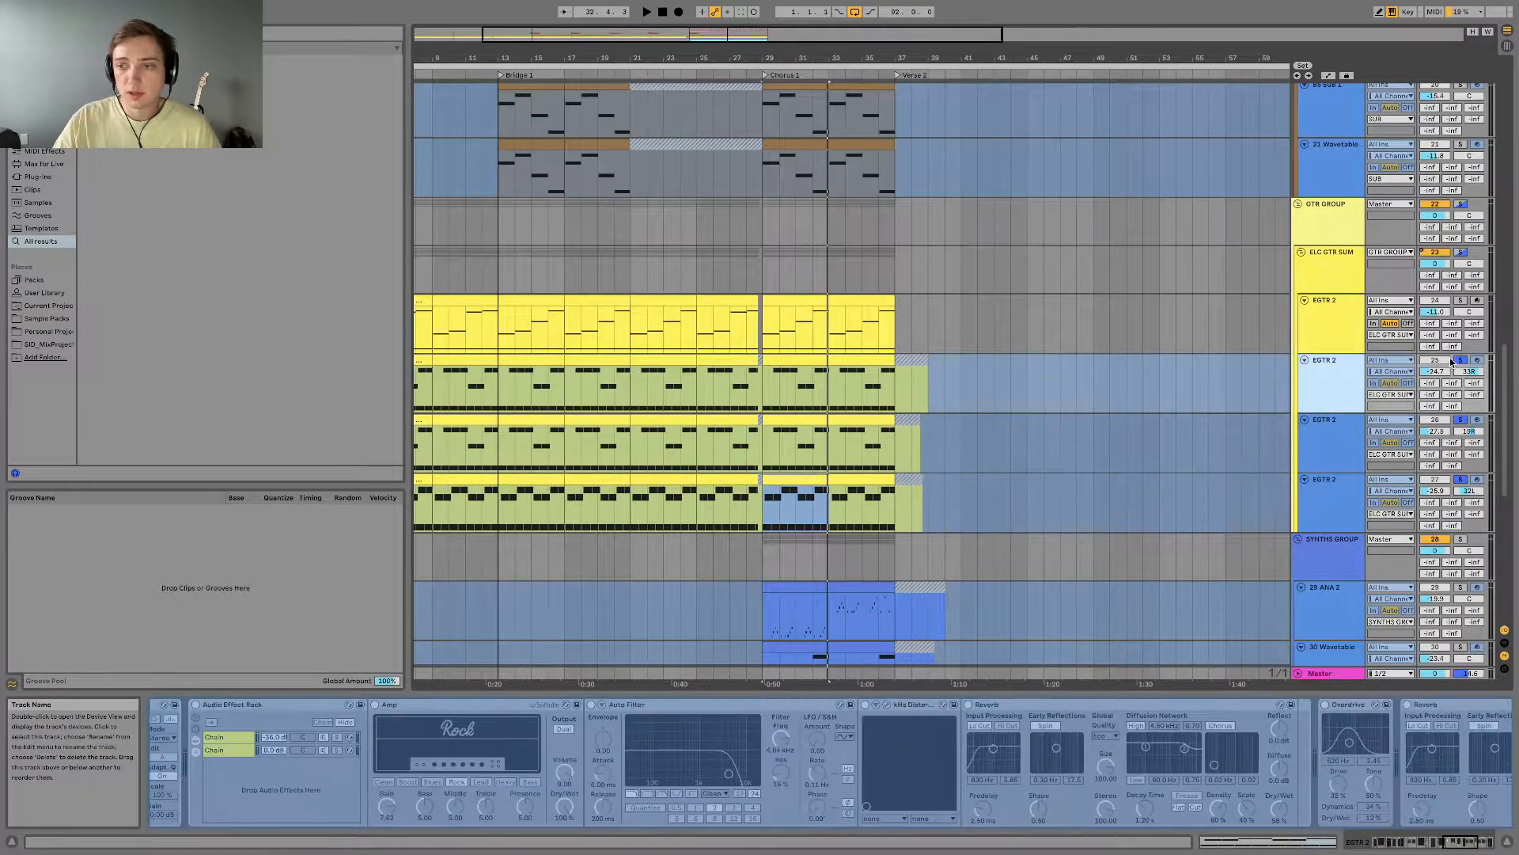
left_click(1240, 486)
left_click(1331, 378)
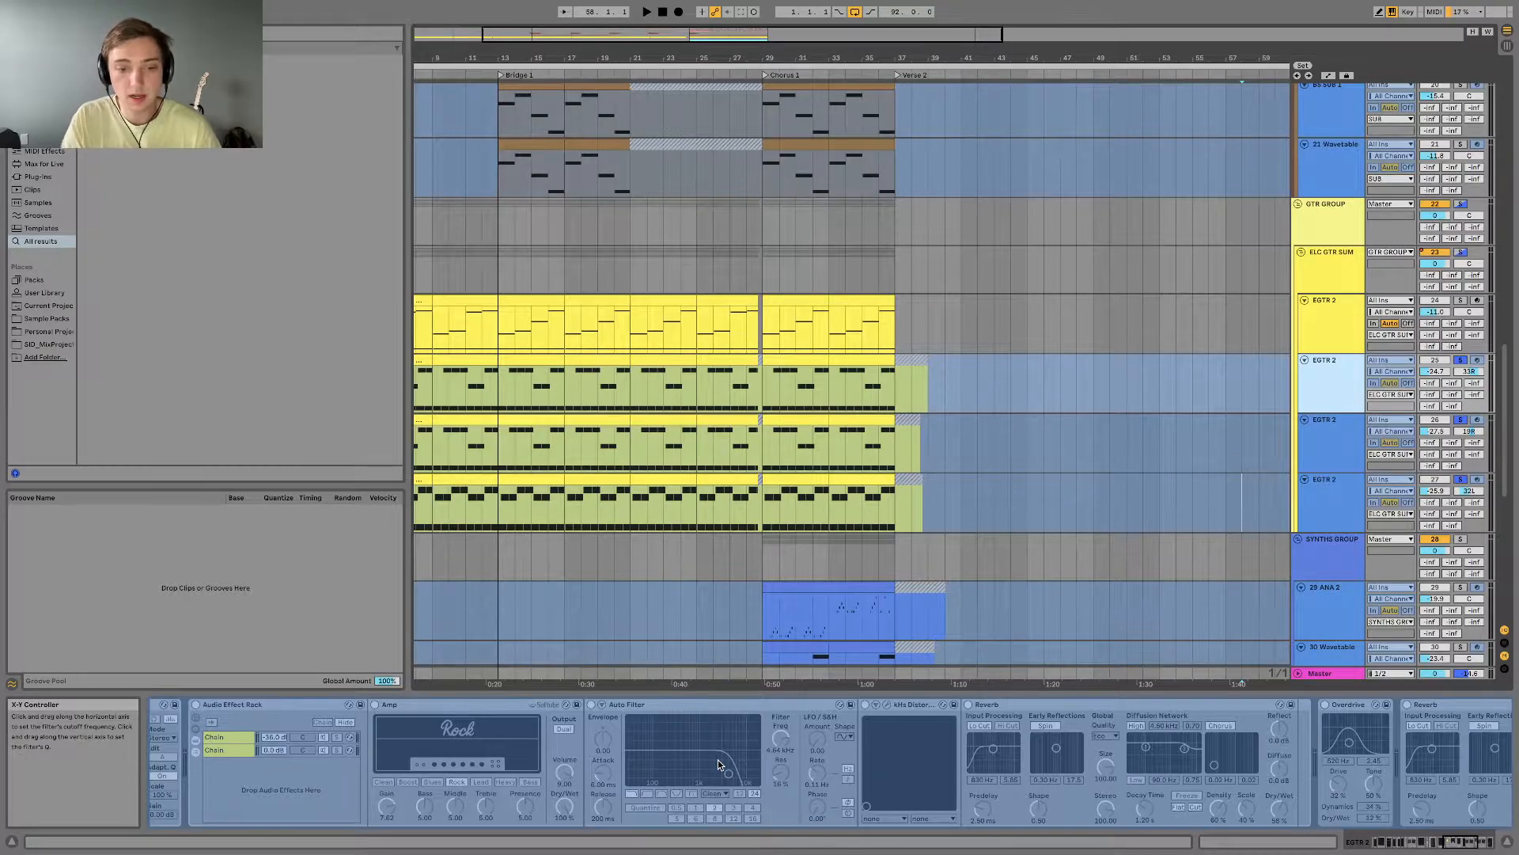
left_click(1210, 377)
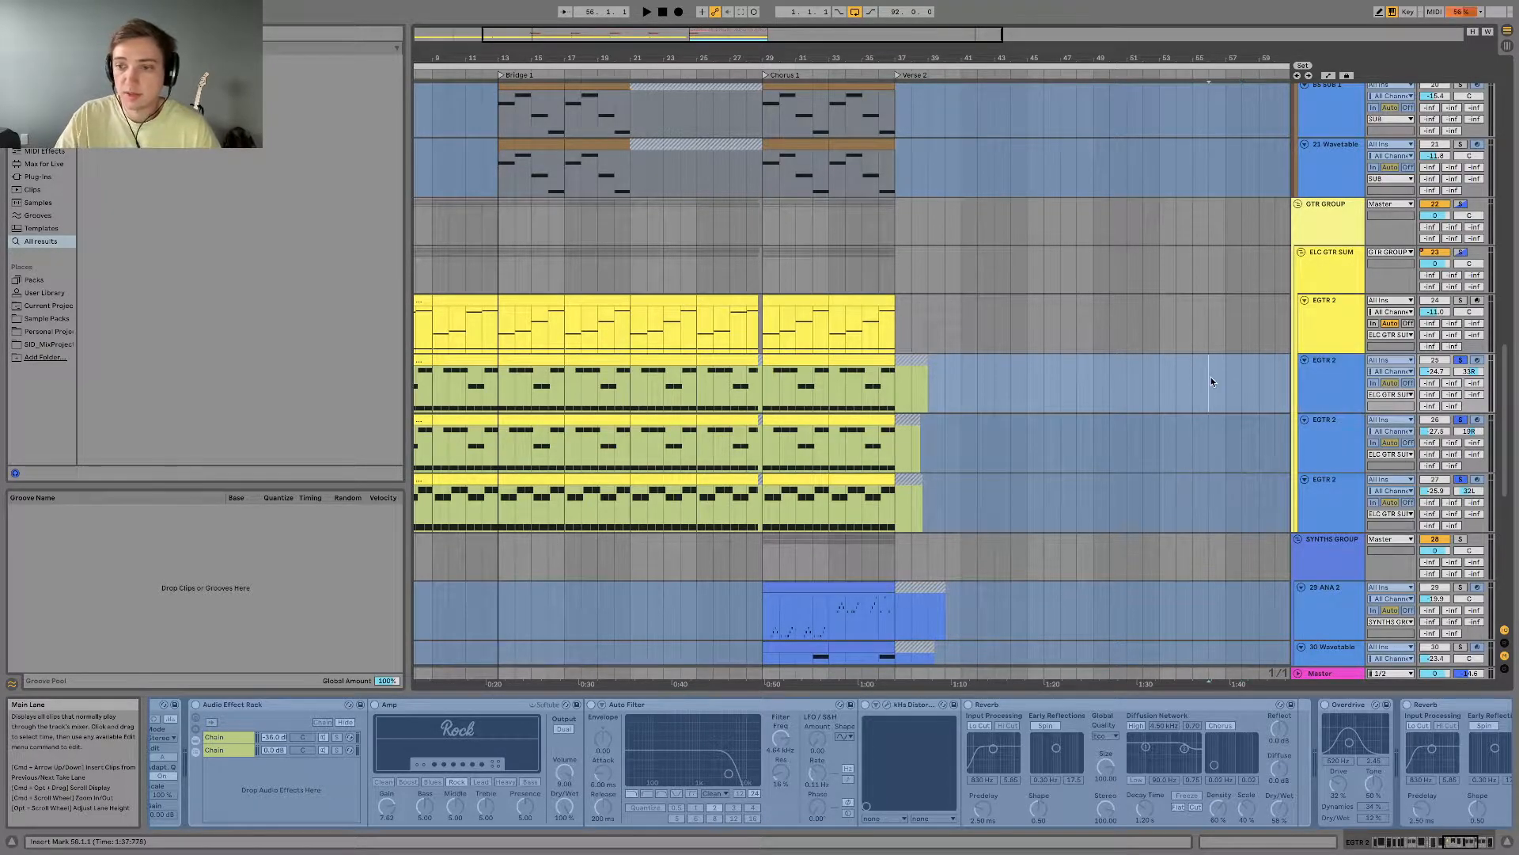
left_click(1345, 382)
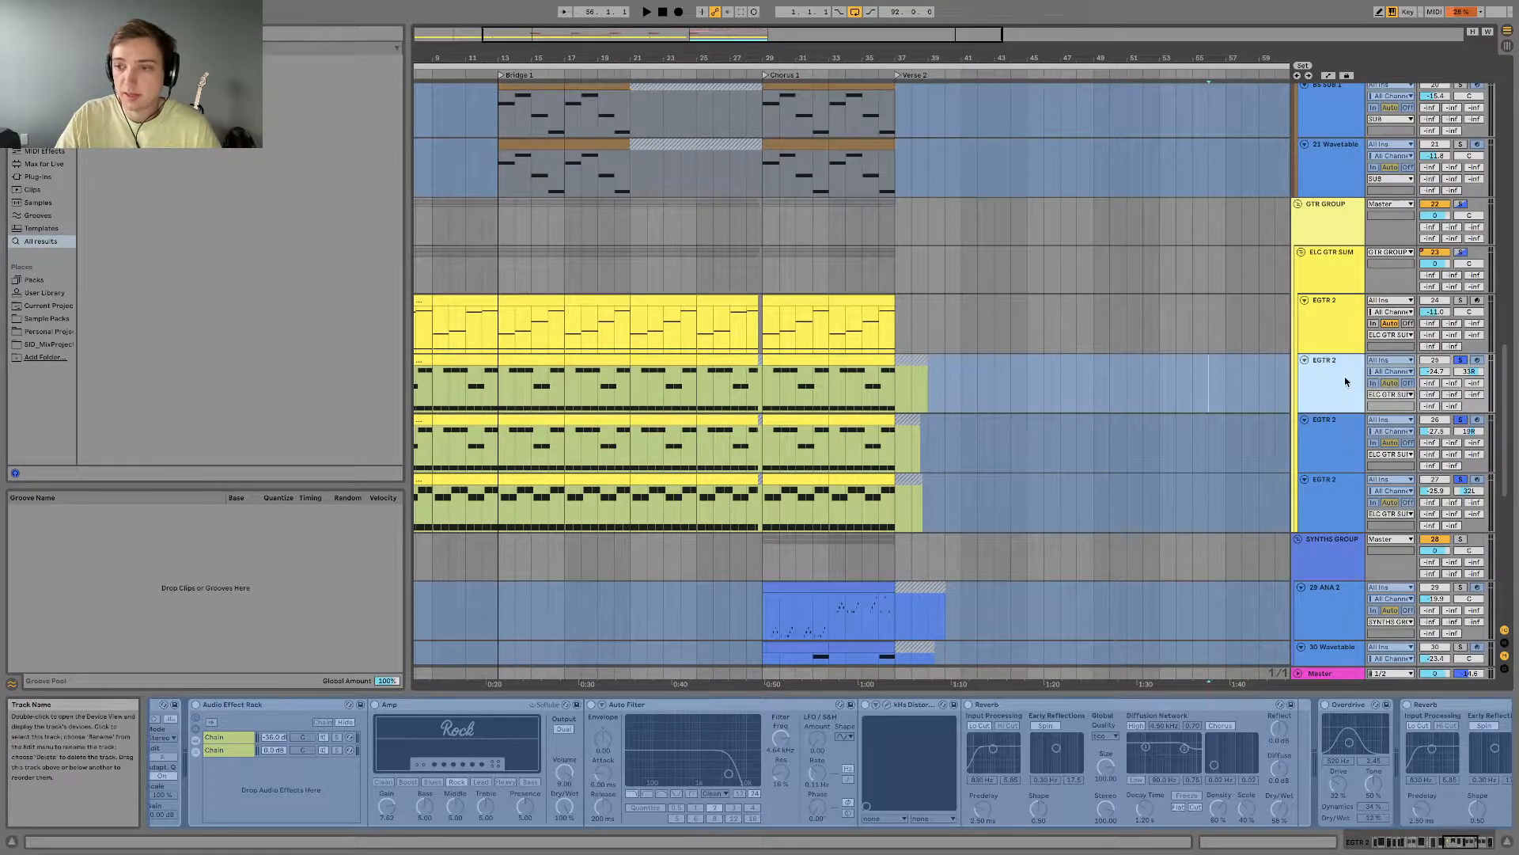
Step: Audition each of the three rhythm guitars alone over the chorus by soloing them in turn, followed by the whole GTR GROUP
left_click(1460, 361)
left_click(783, 362)
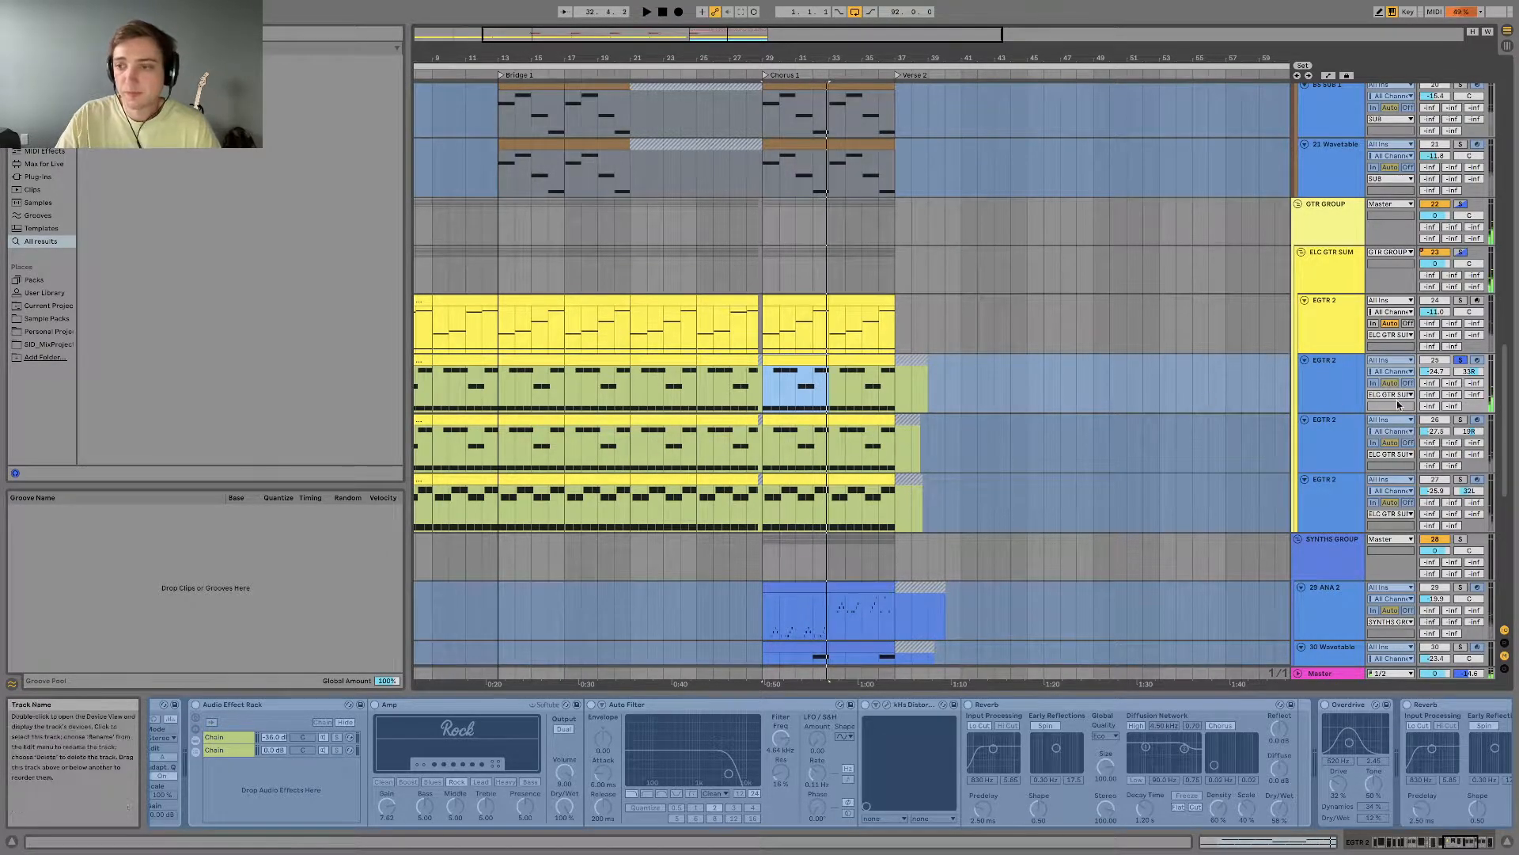
left_click(1461, 420)
key("space")
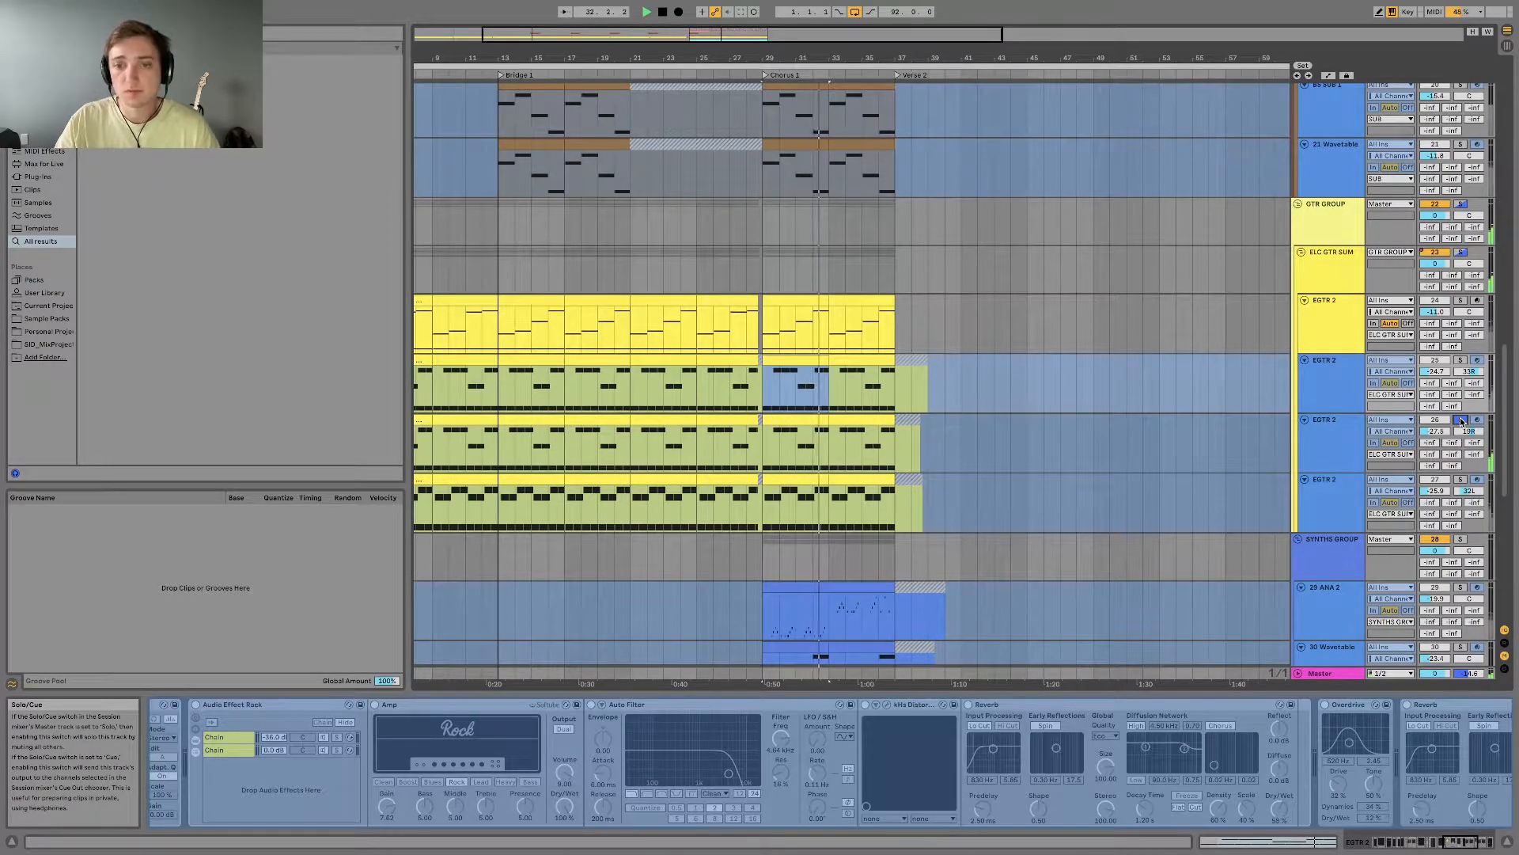
left_click(1460, 419)
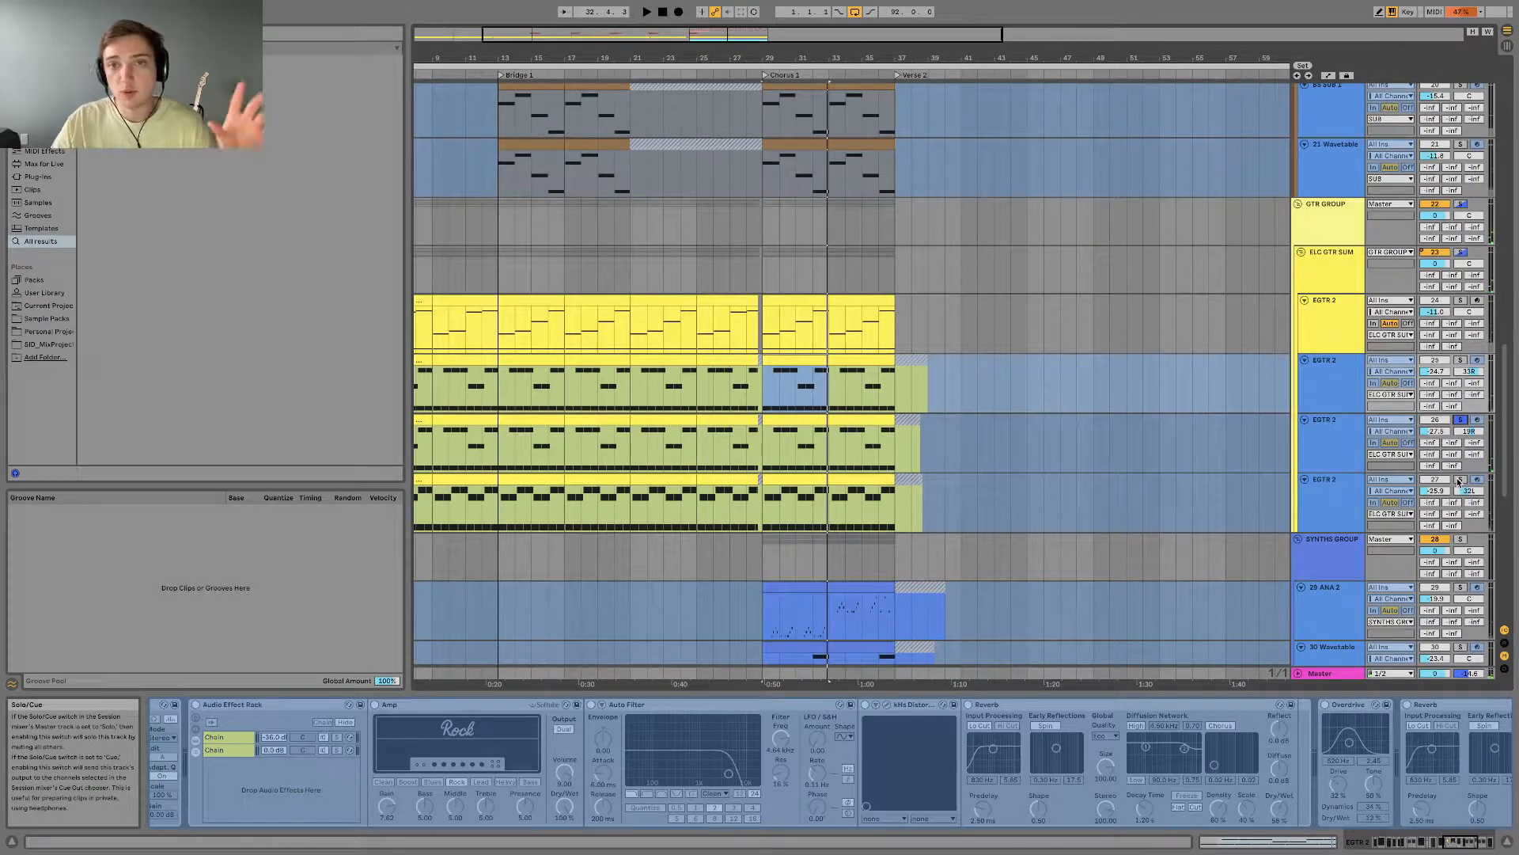
left_click(1460, 480)
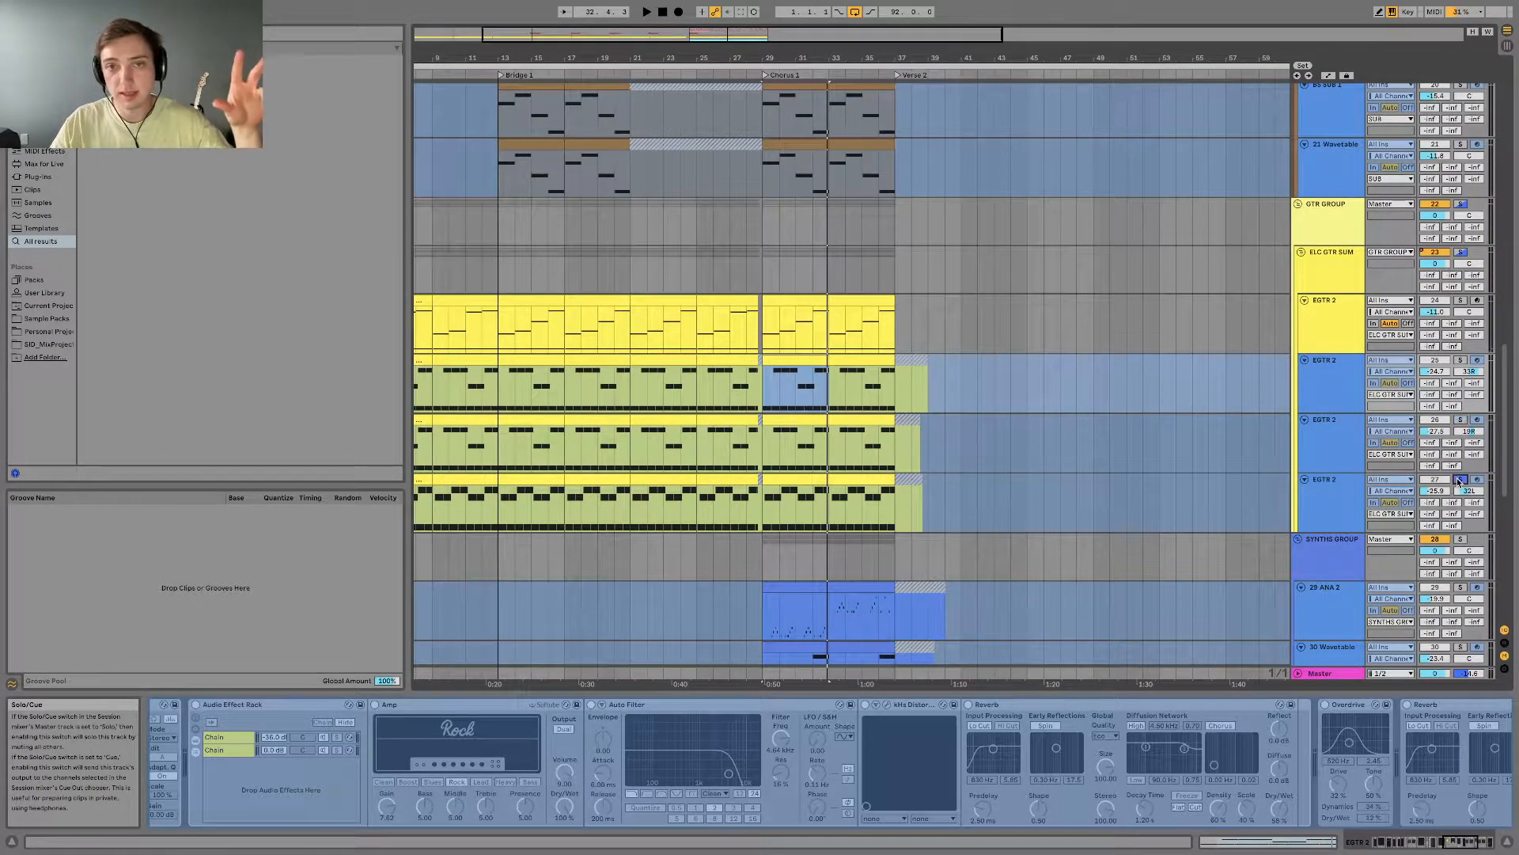
left_click(788, 480)
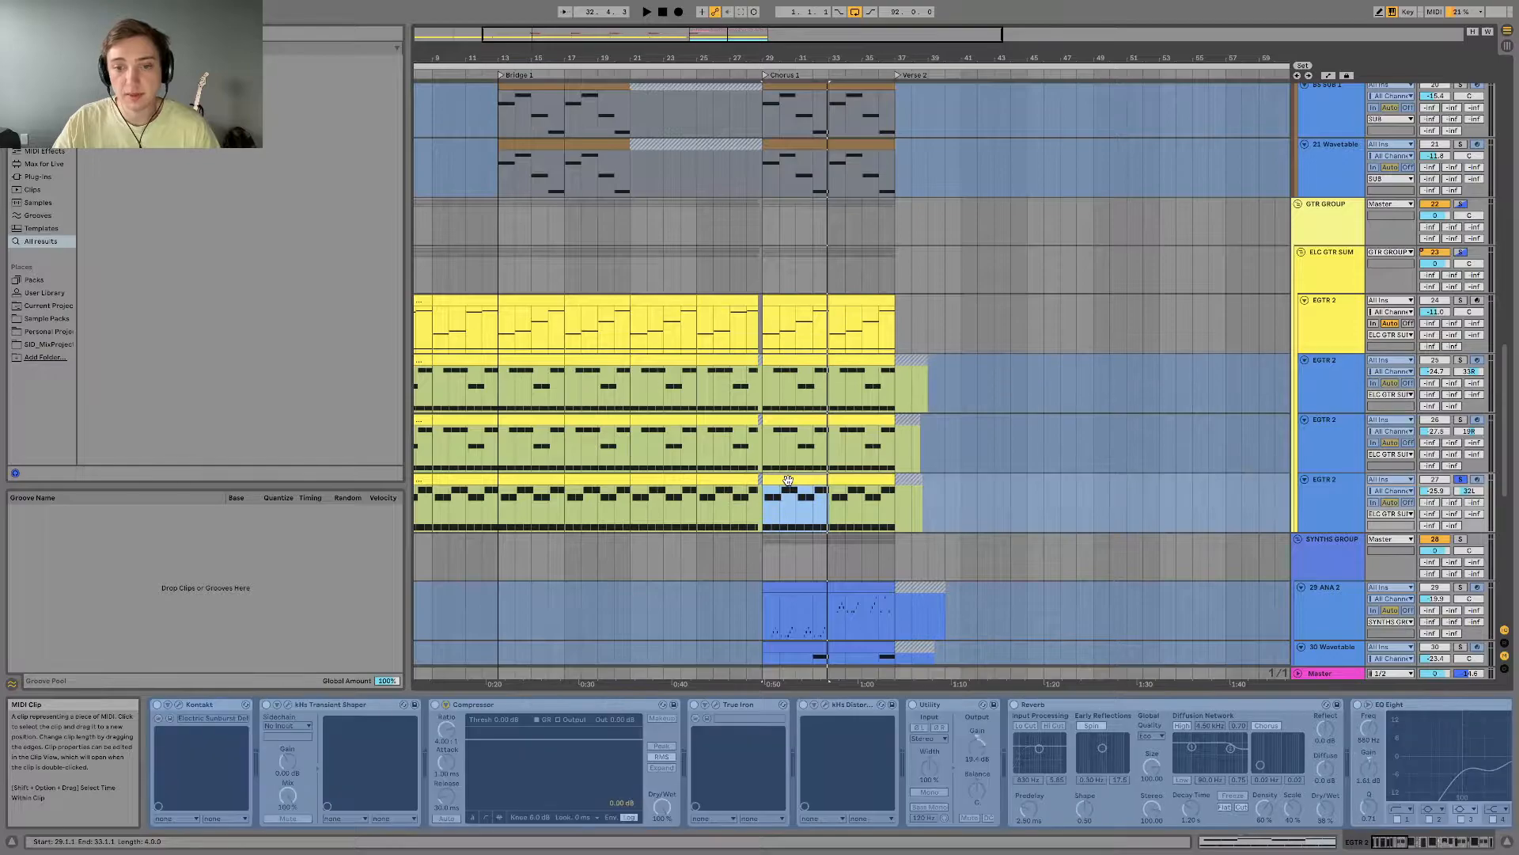
key("space")
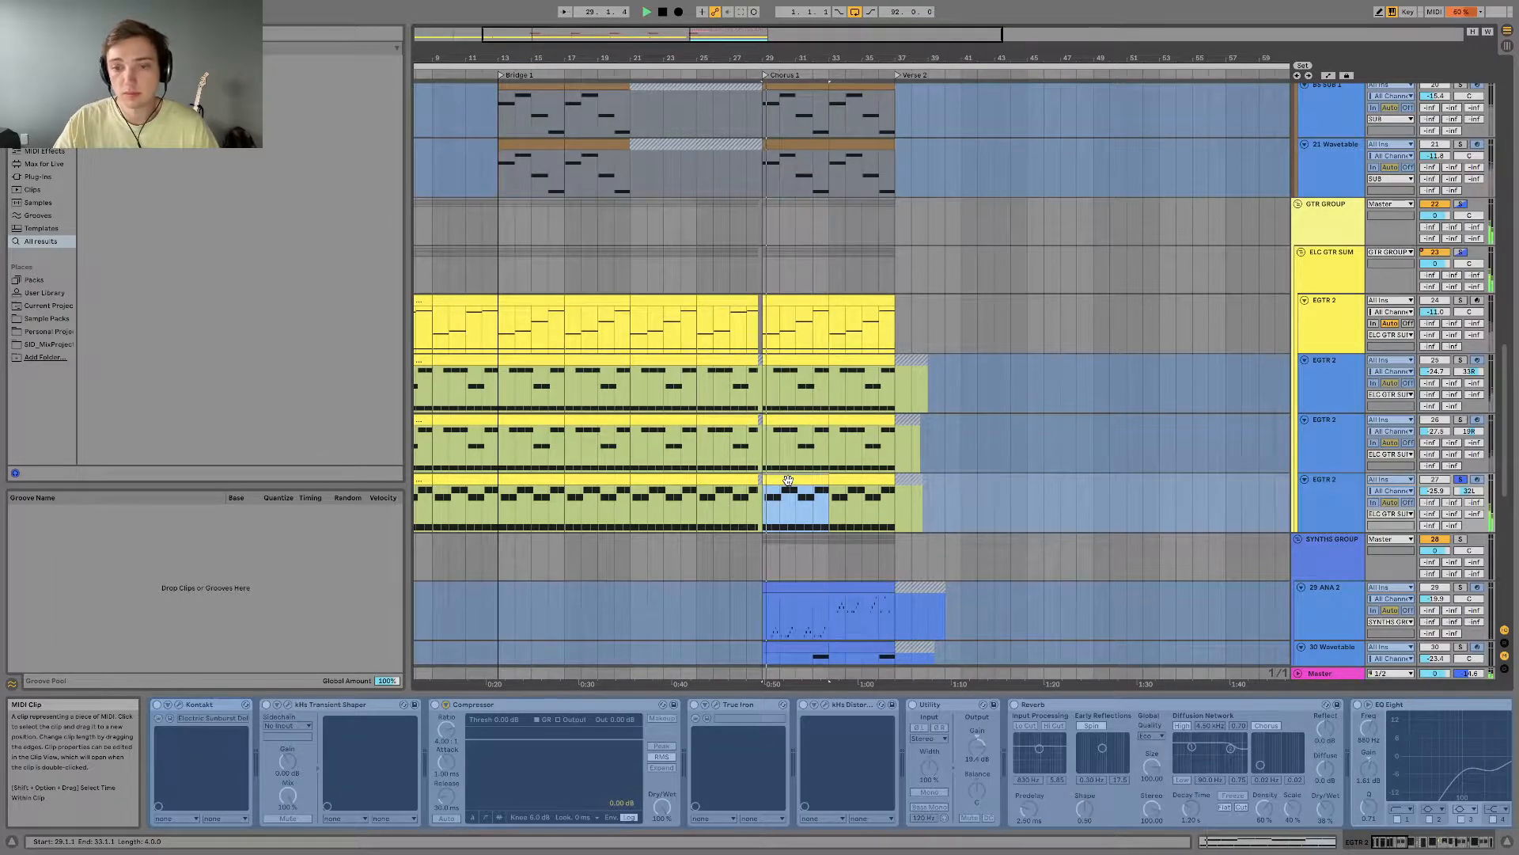
left_click(1461, 206)
key("space")
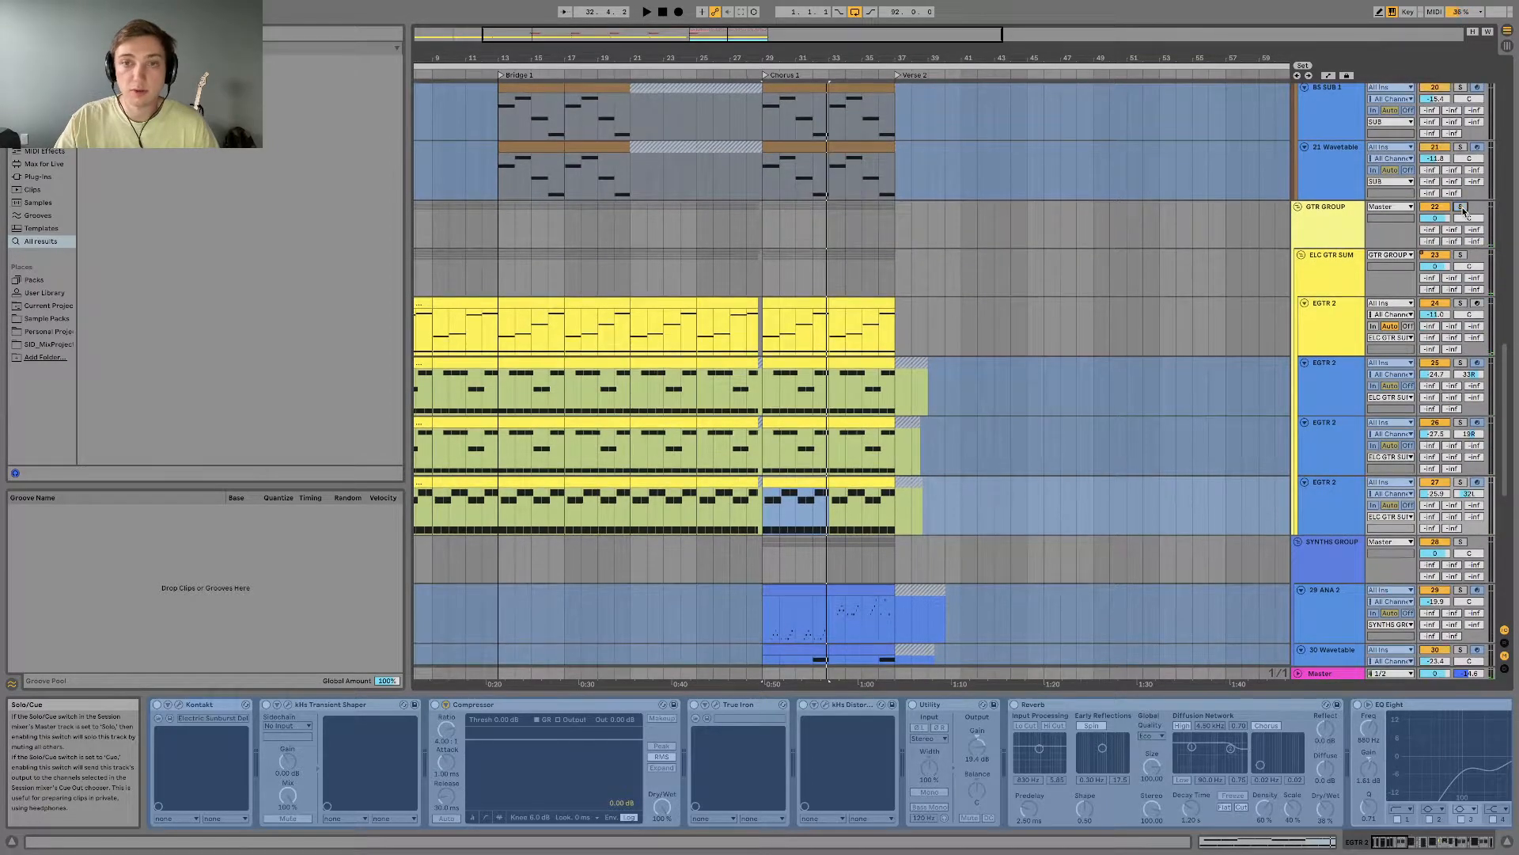
Step: Solo the BASS GROUP and play its chorus part
scroll(1463, 212, "up", 4)
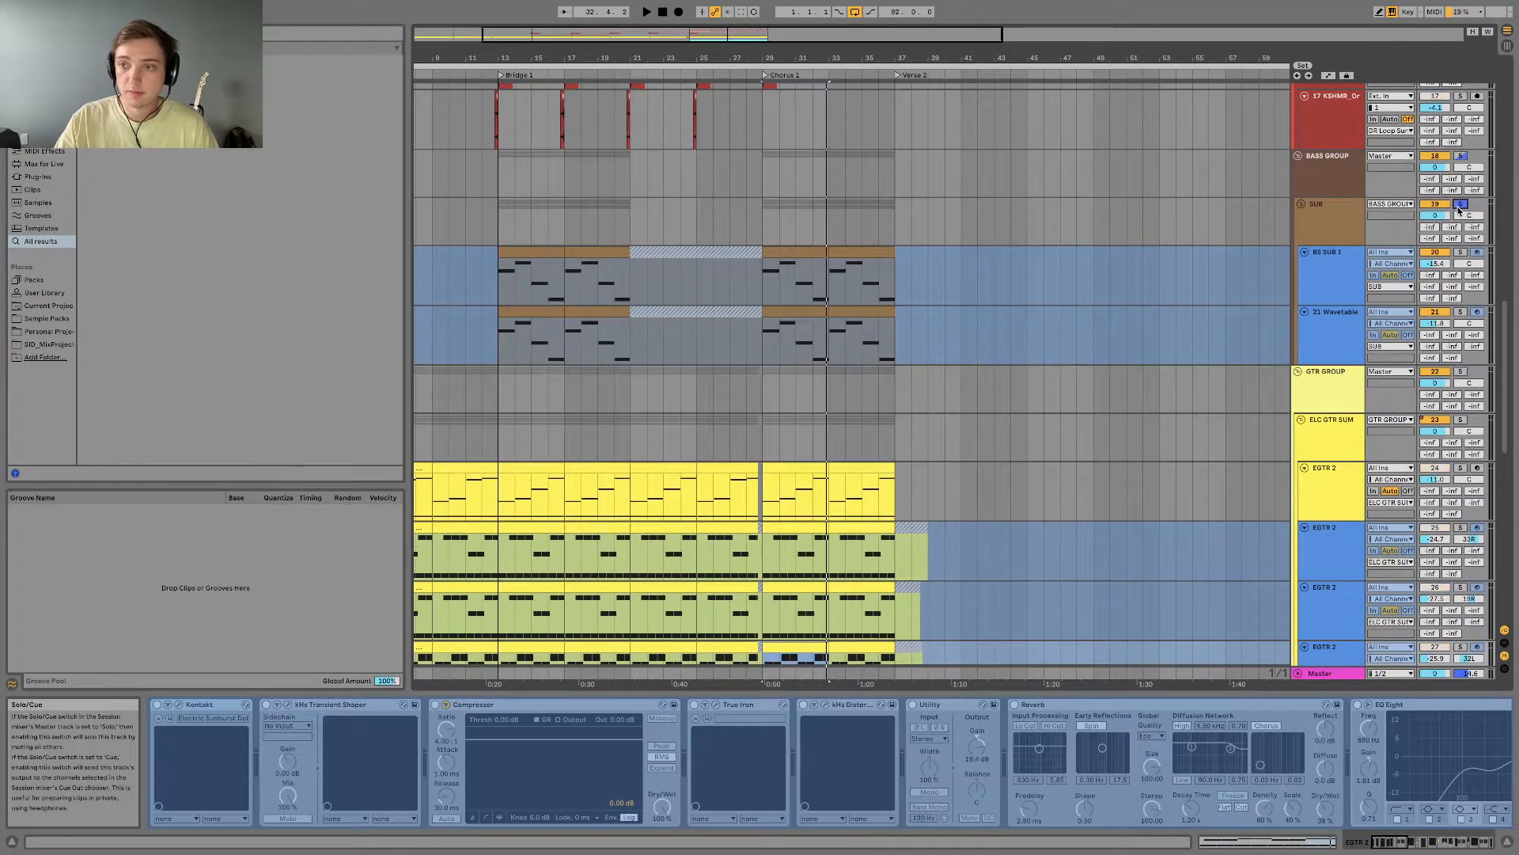
left_click(1461, 156)
key("space")
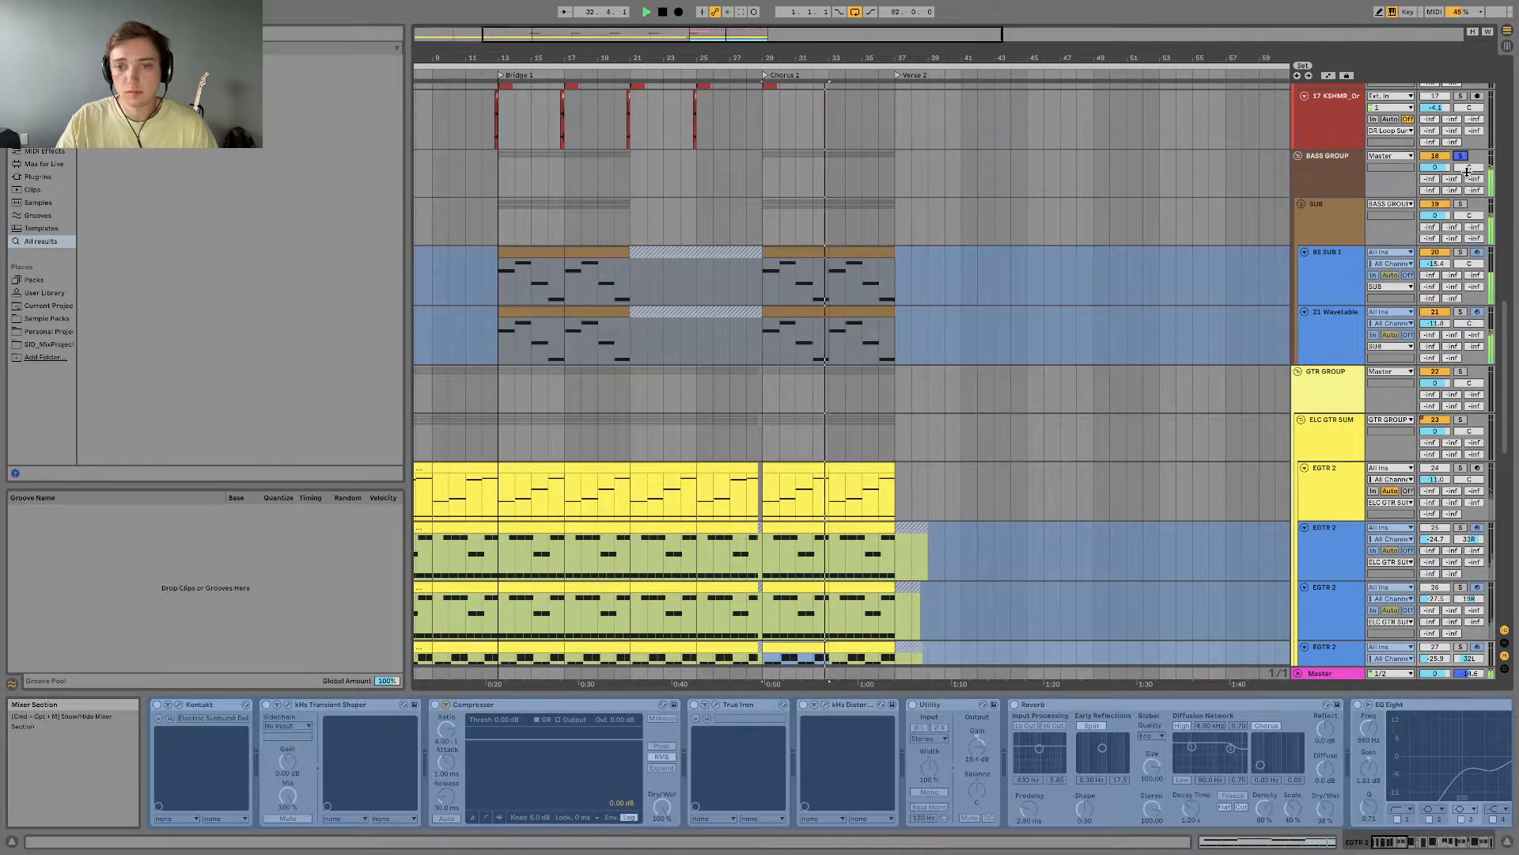
Step: Examine the Wavetable, Neutron 3 Sculptor and Compressor on the BS SUB 1 track and audition the track in solo
left_click(1324, 254)
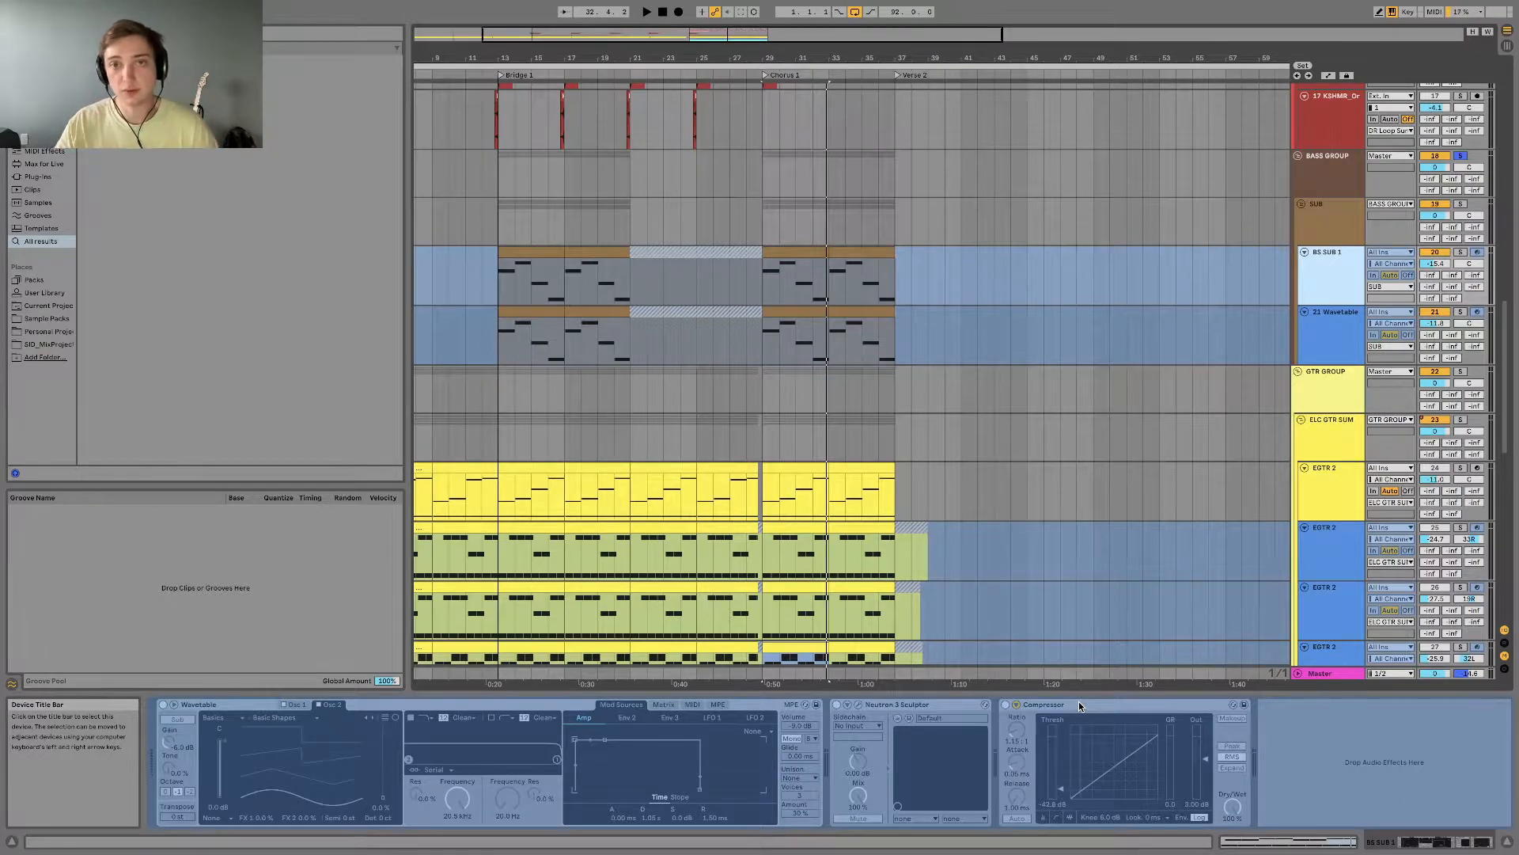
left_click(1461, 251)
key("space")
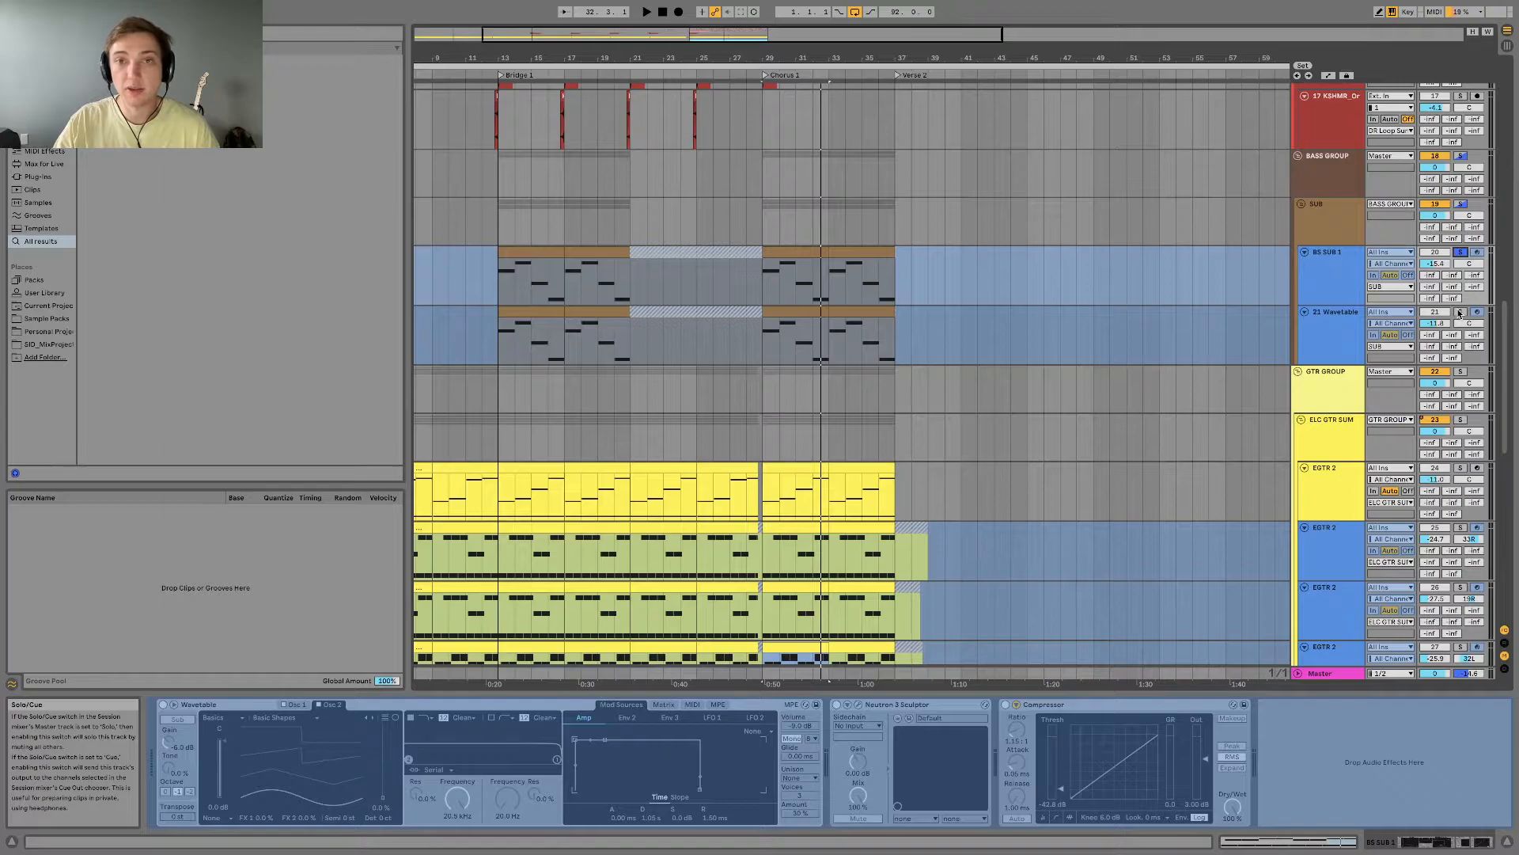
Step: Audition the 21 Wavetable bass track in solo and examine its devices from Wavetable through EQ Eight, distortion and Compressor to Tremolo
key("space")
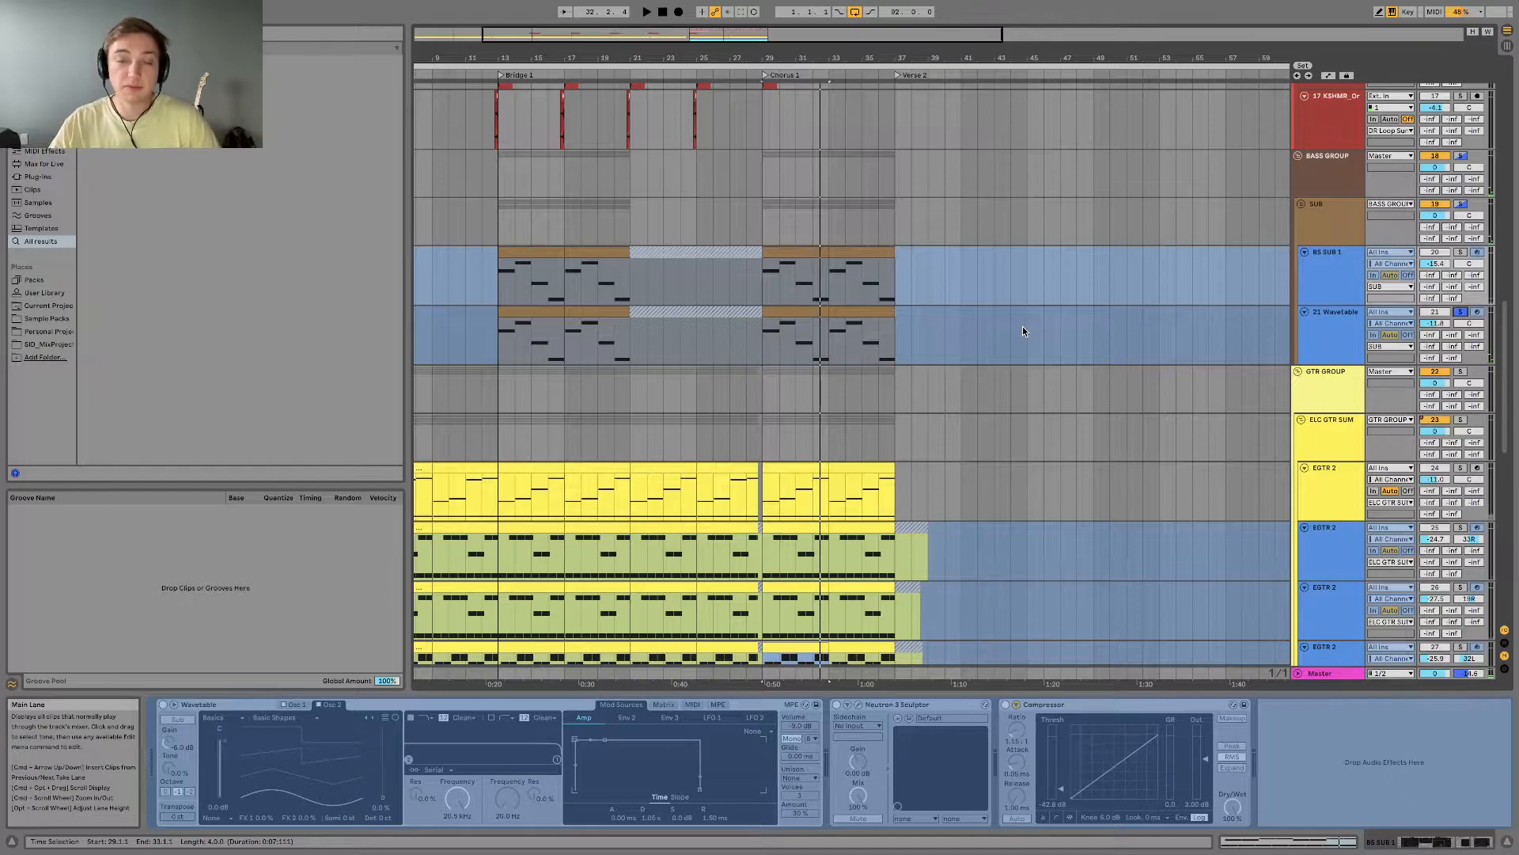
left_click(1301, 320)
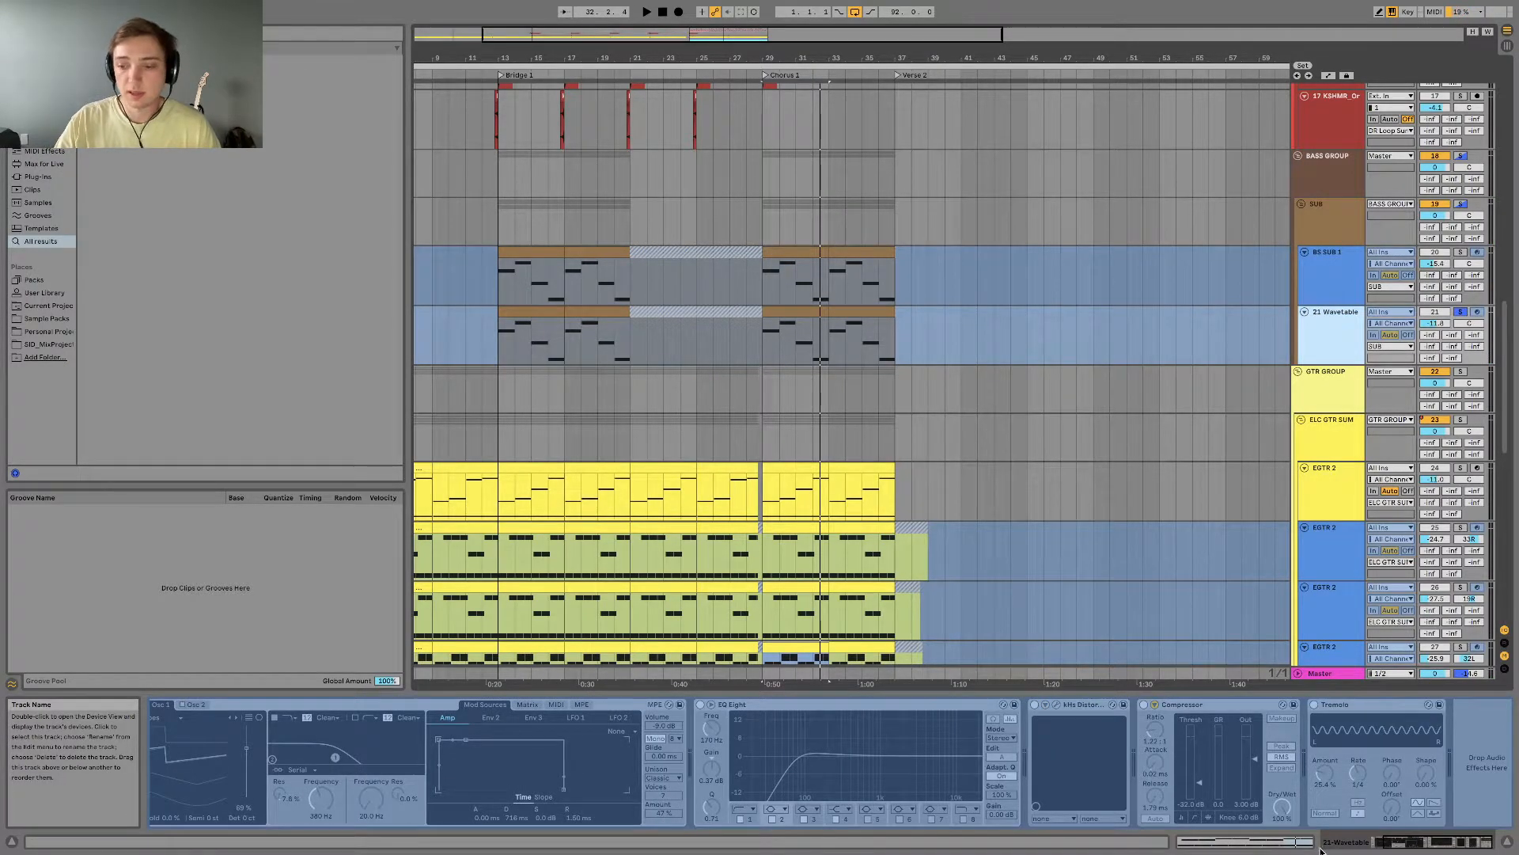
left_click(1406, 846)
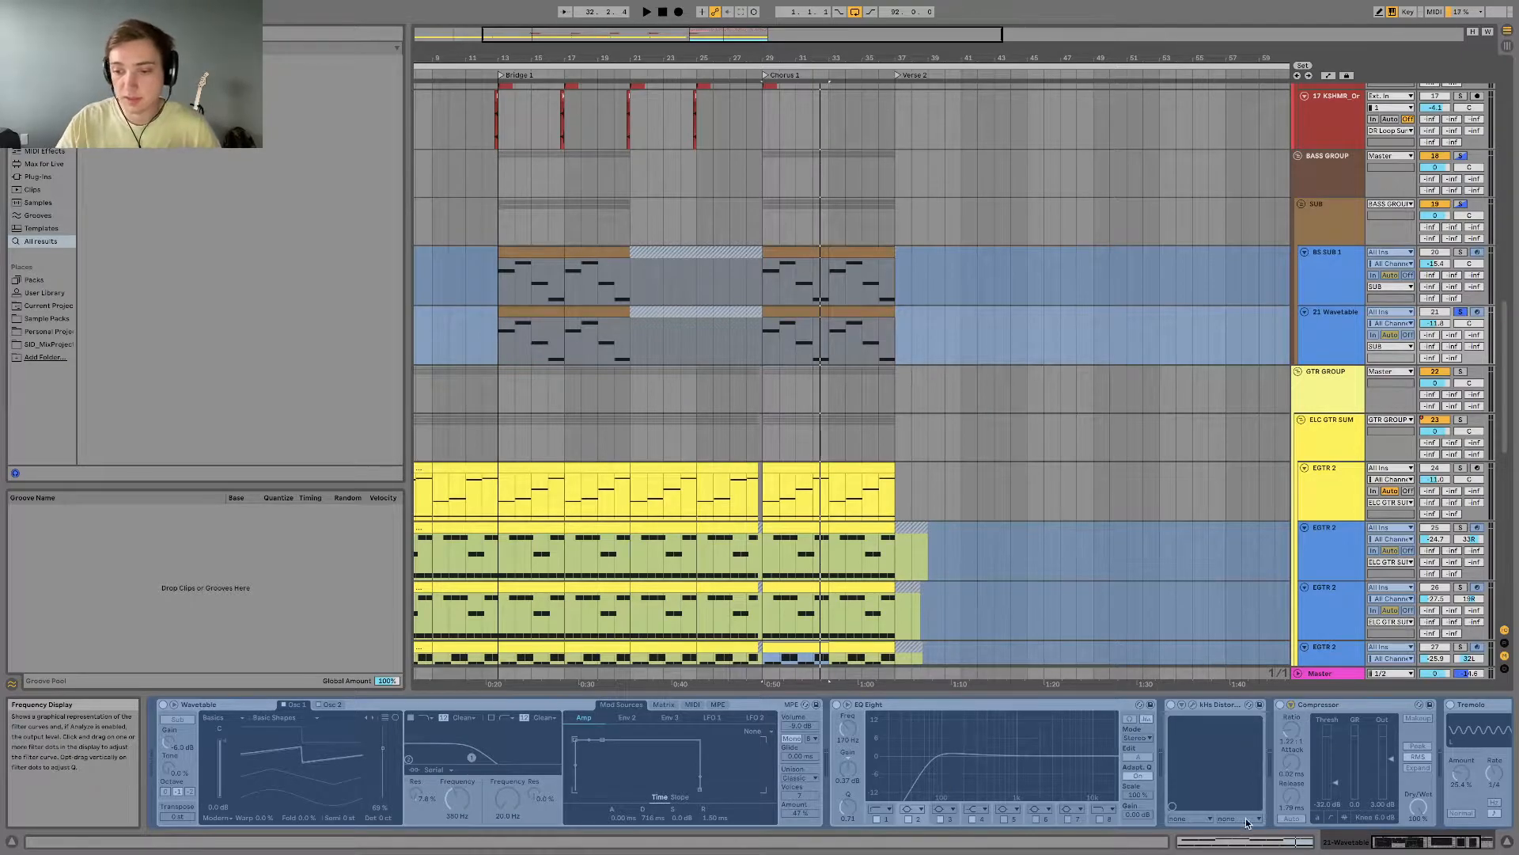
left_click_drag(1414, 846, 1466, 844)
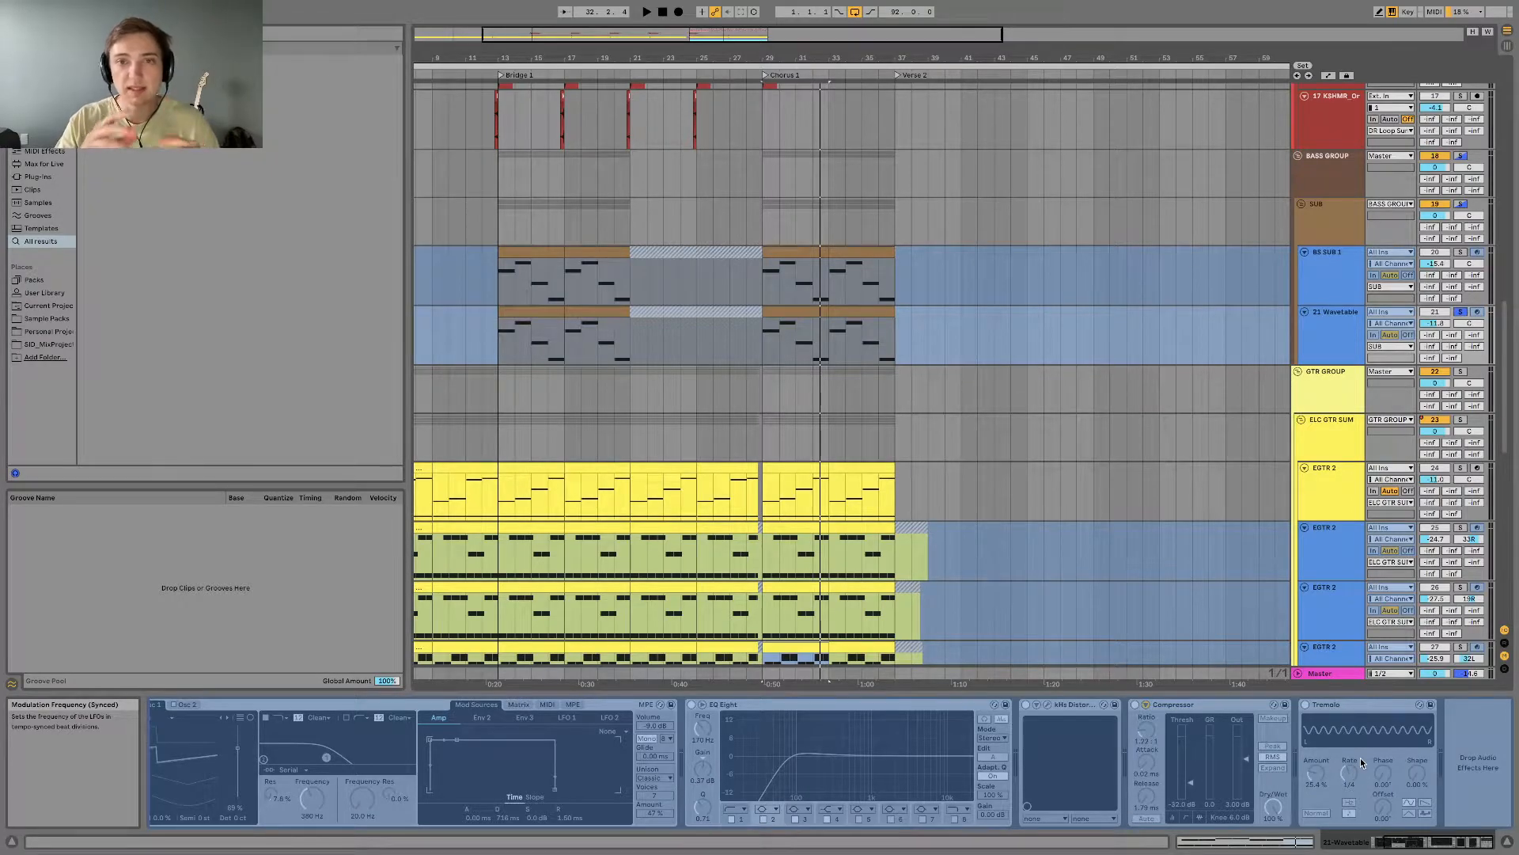
key("space")
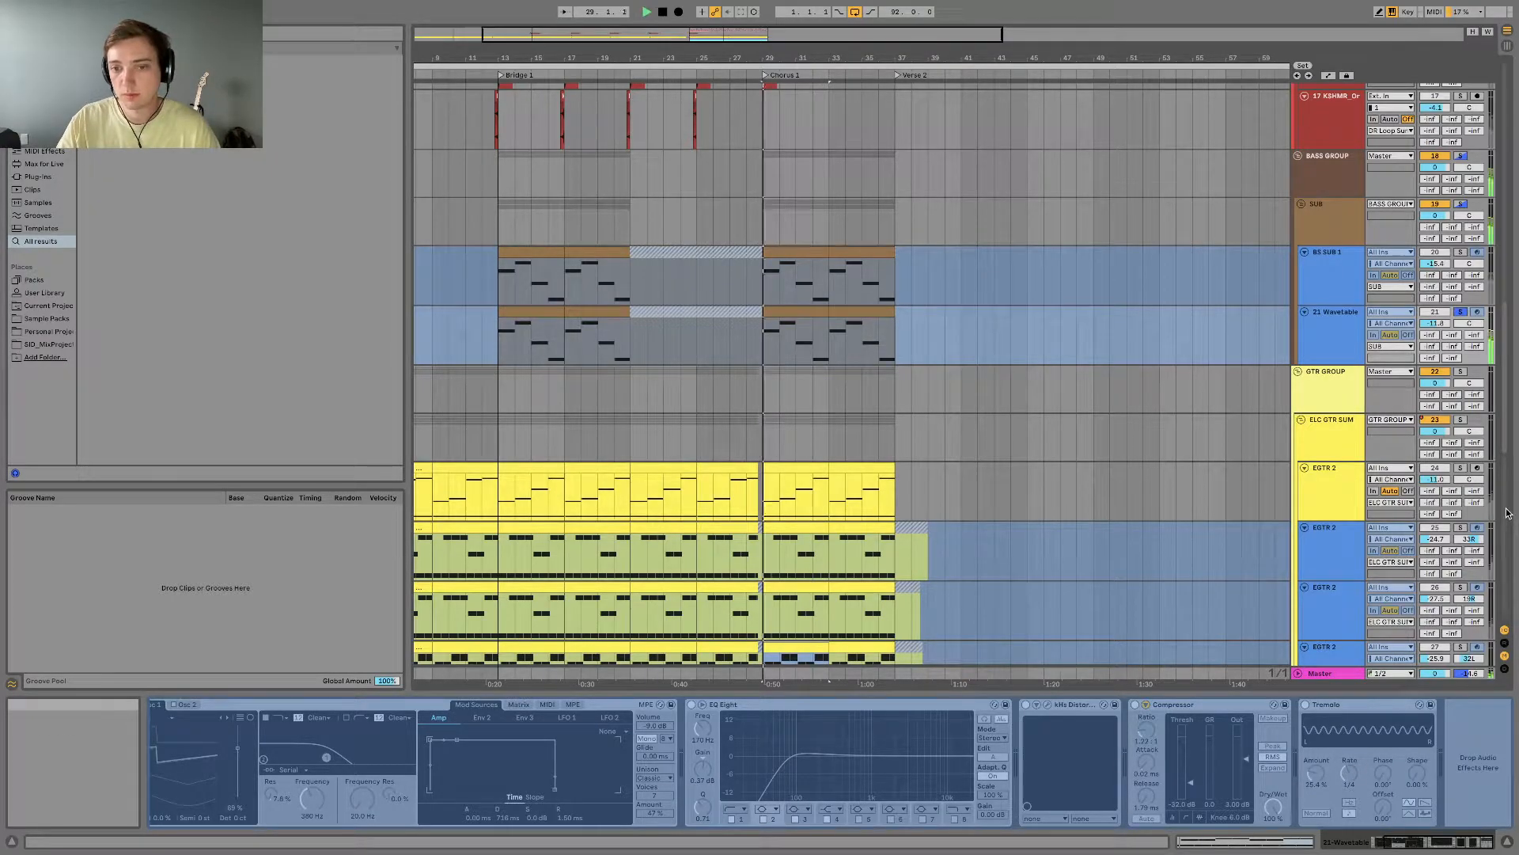
Step: Audition the whole BASS GROUP in solo, followed by the DRUMS GROUP
left_click(1460, 159)
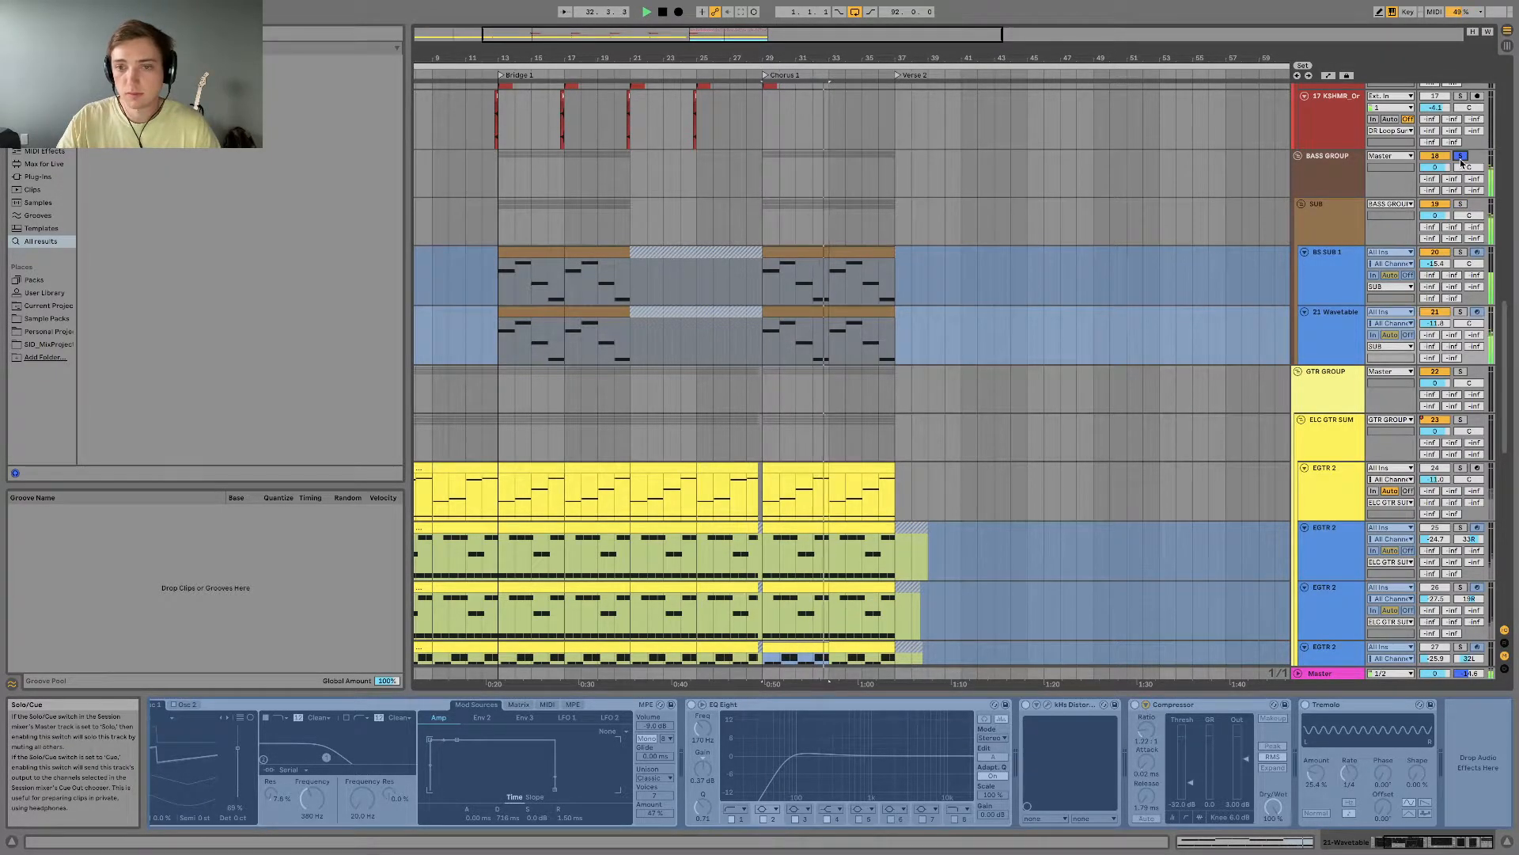
scroll(1453, 275, "up", 3)
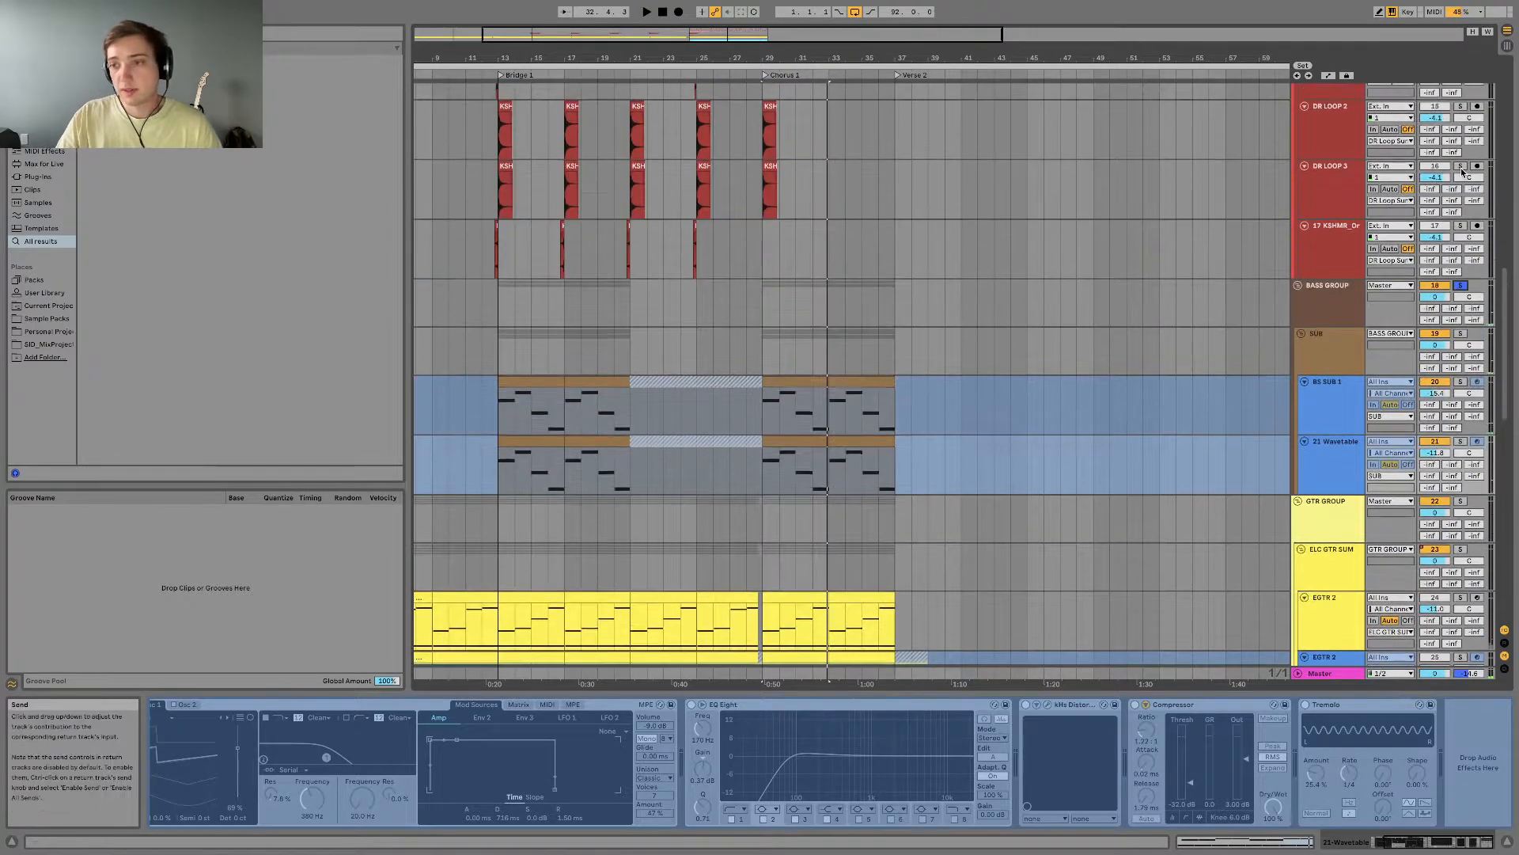
scroll(1453, 276, "up", 15)
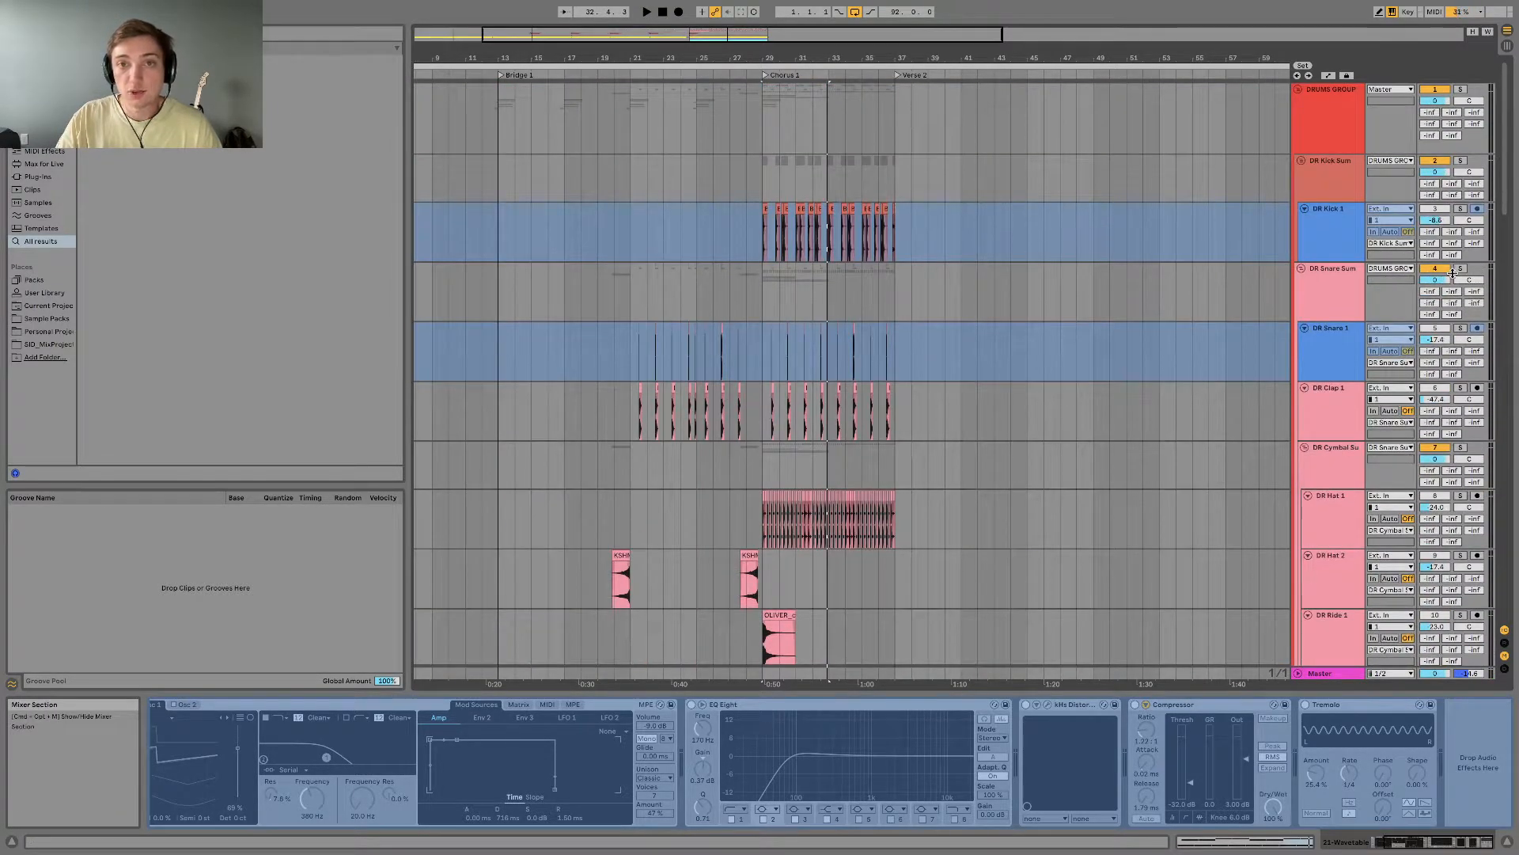
left_click(1461, 88)
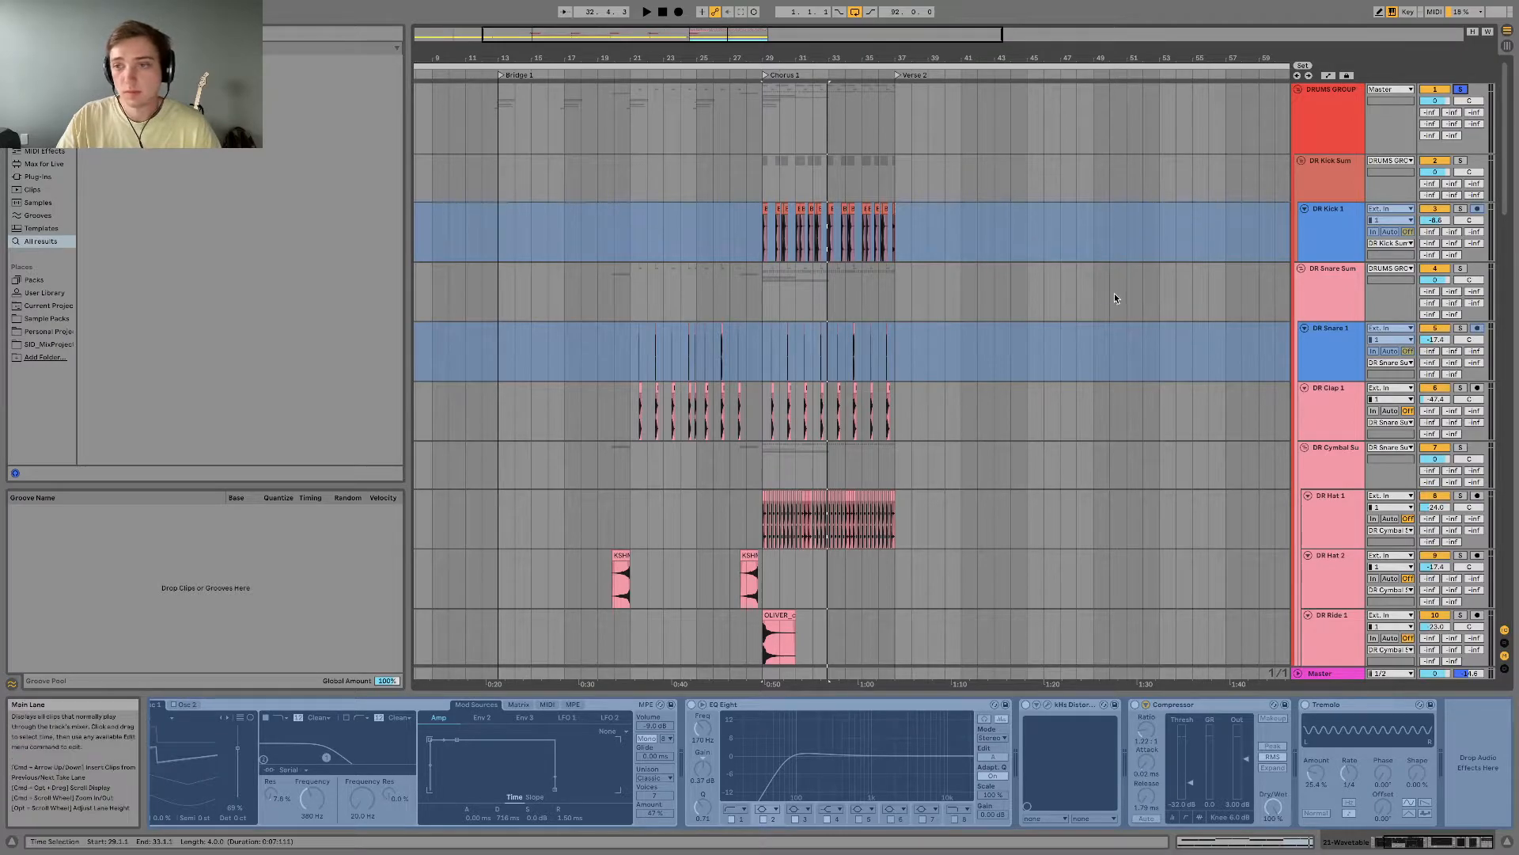
left_click(1469, 172)
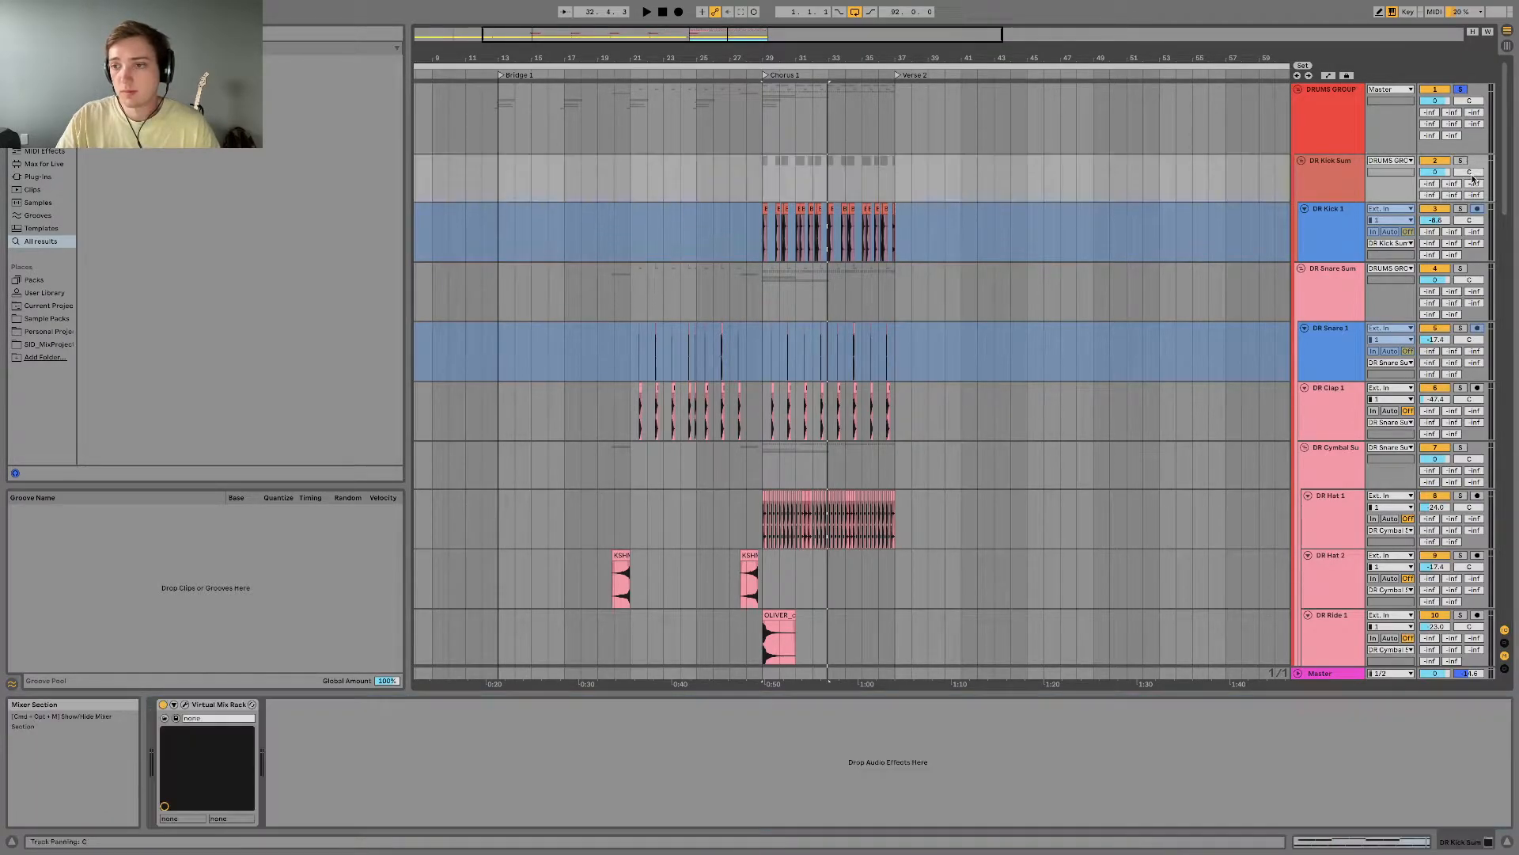
left_click(1461, 89)
left_click(1460, 90)
key("space")
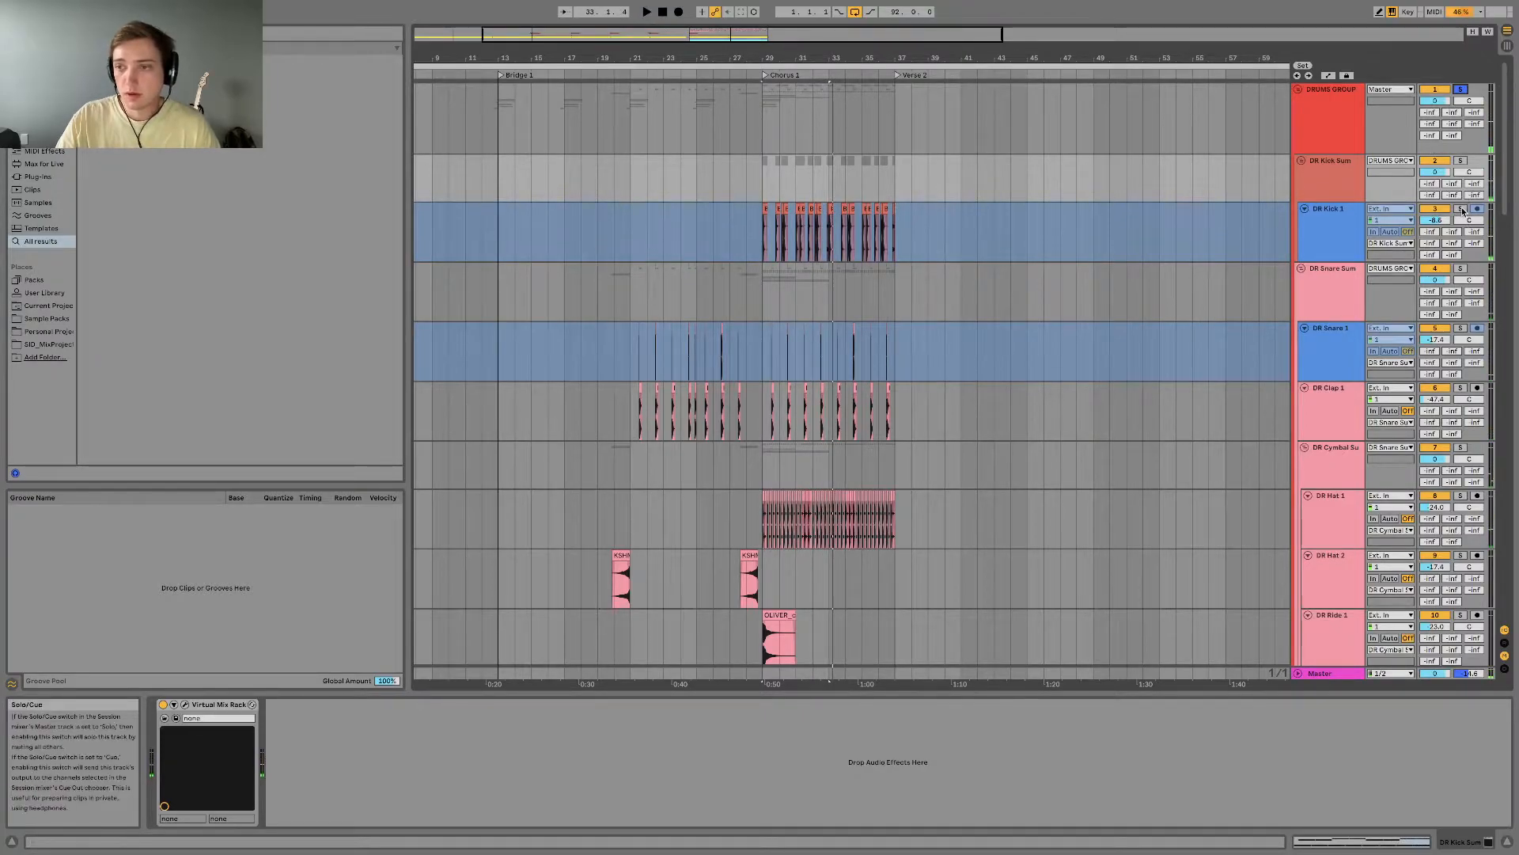
Step: Play the DR Kick 1 track in solo and unfreeze it
left_click(1336, 237)
key("space")
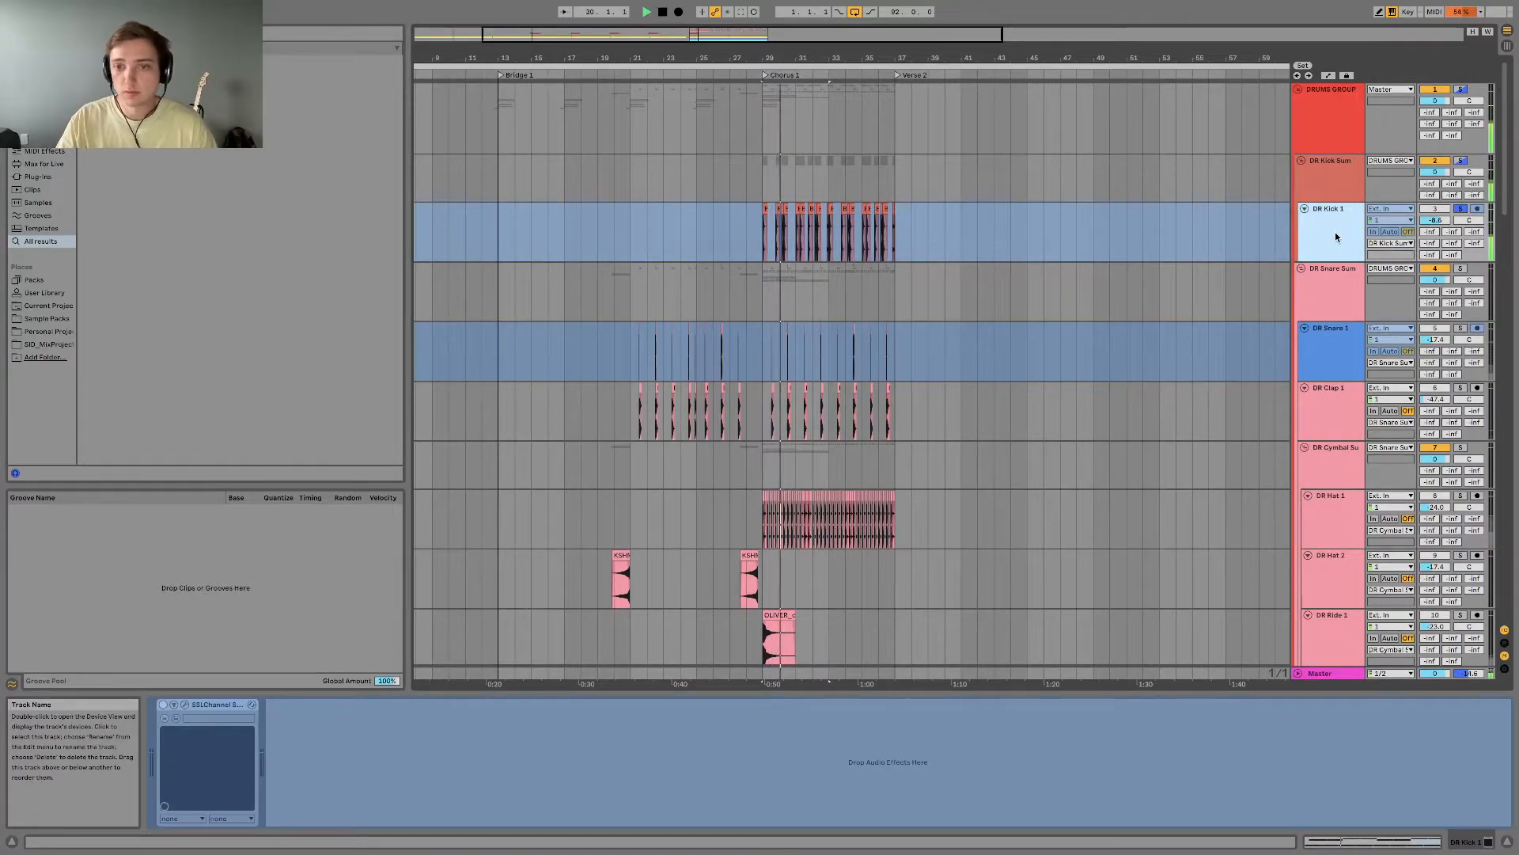
right_click(1336, 236)
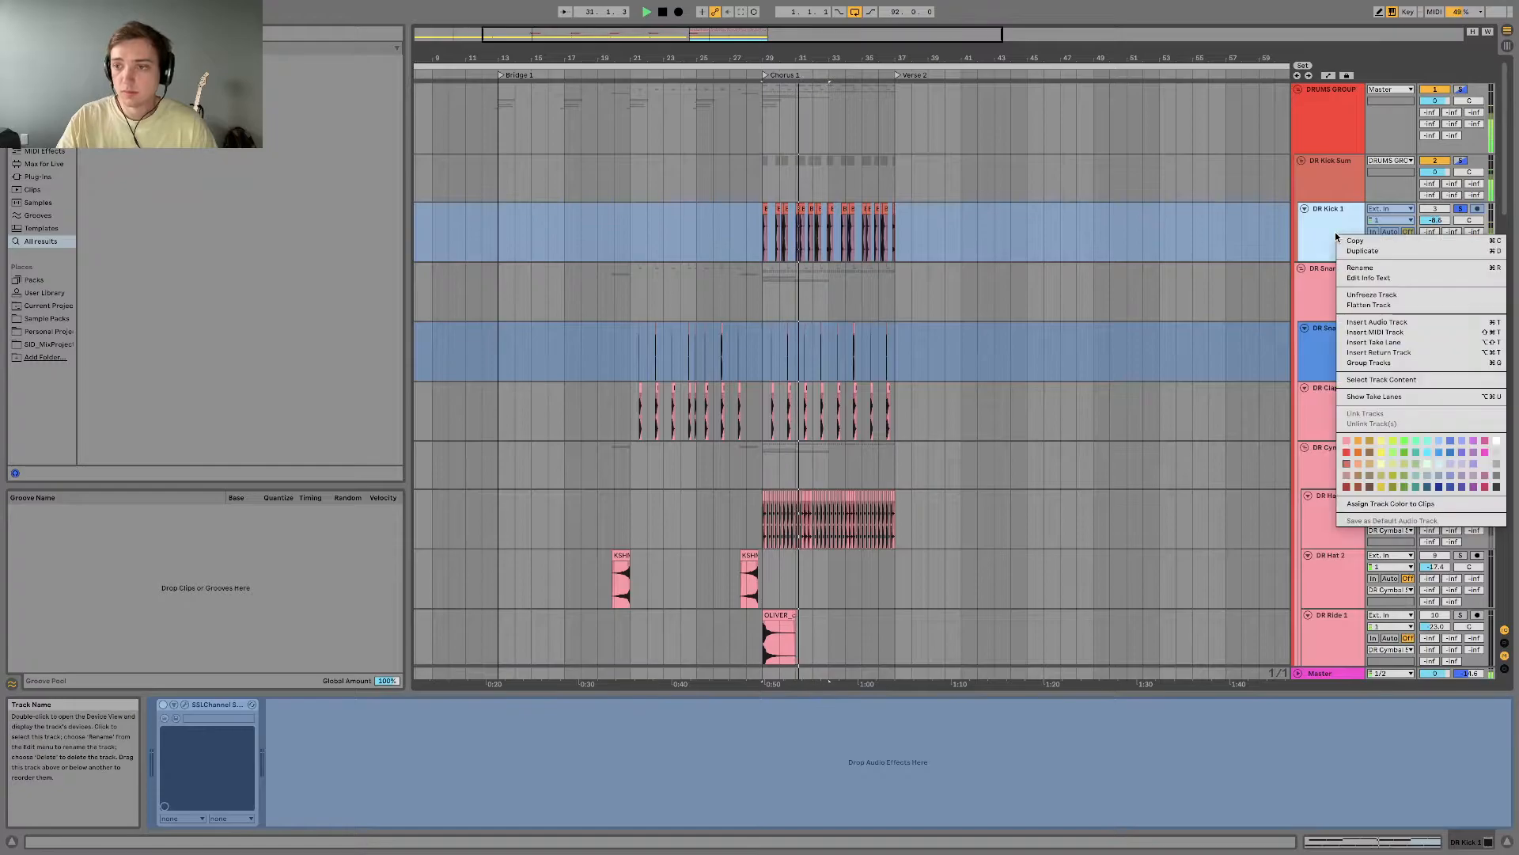
left_click(1370, 295)
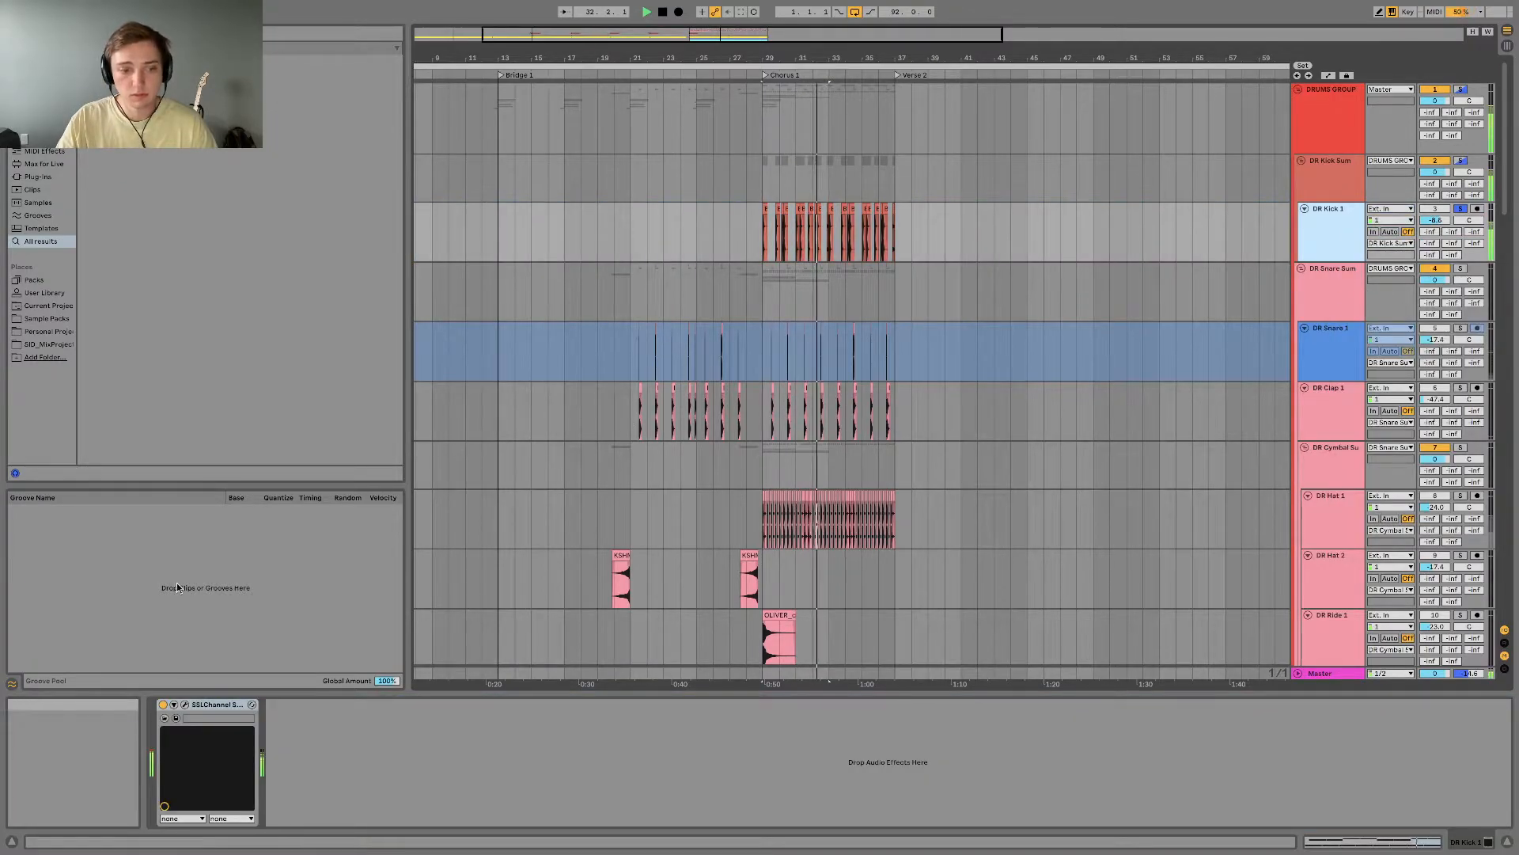
Step: Examine the EQ and dynamics settings of the SSLChannel plug-in on DR Kick 1 and replay the soloed kick
left_click(184, 705)
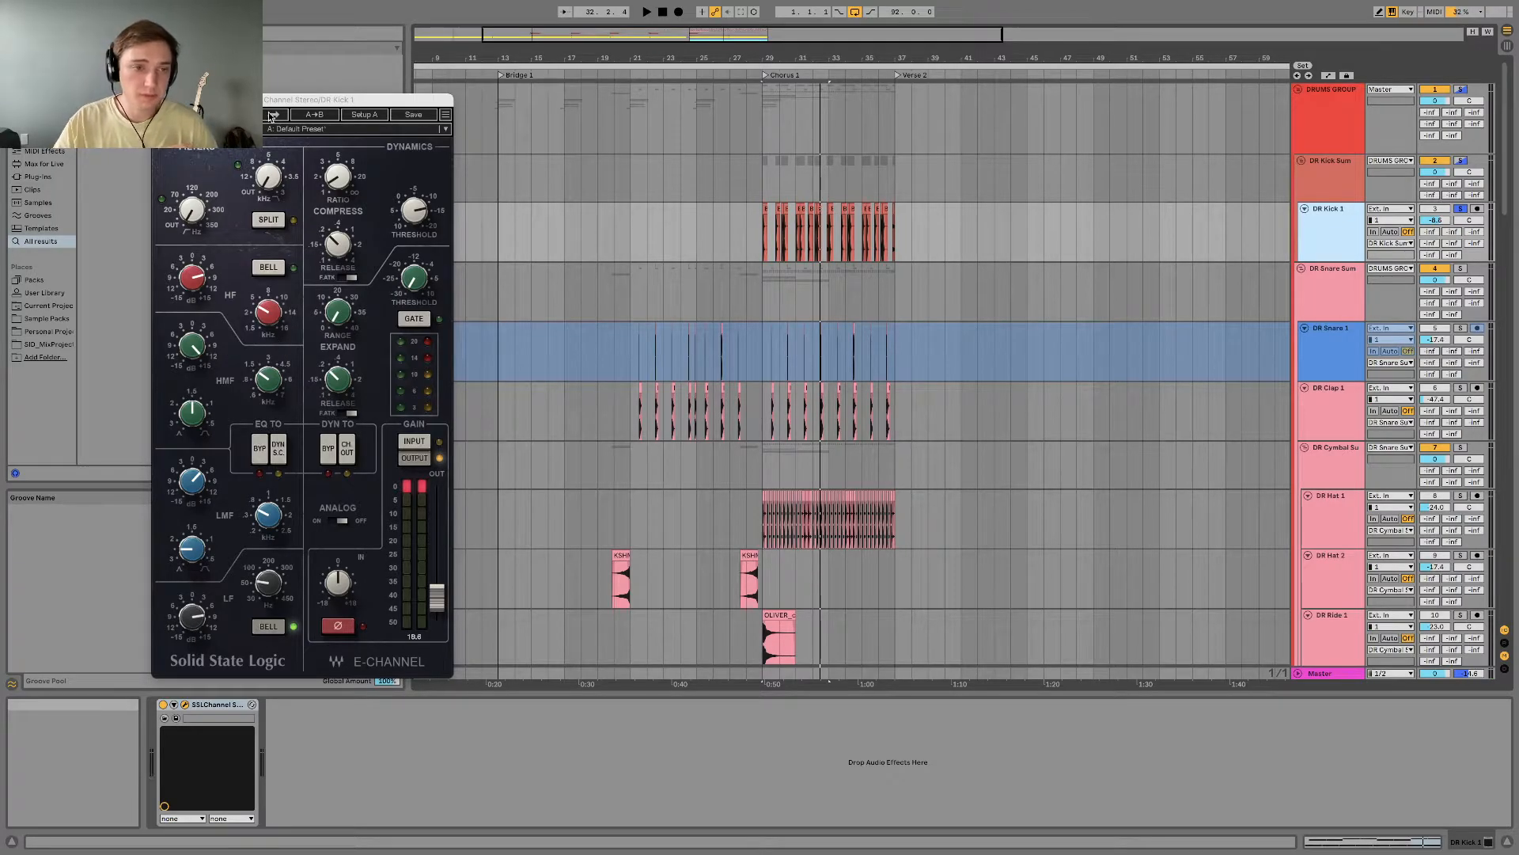
left_click_drag(276, 105, 382, 69)
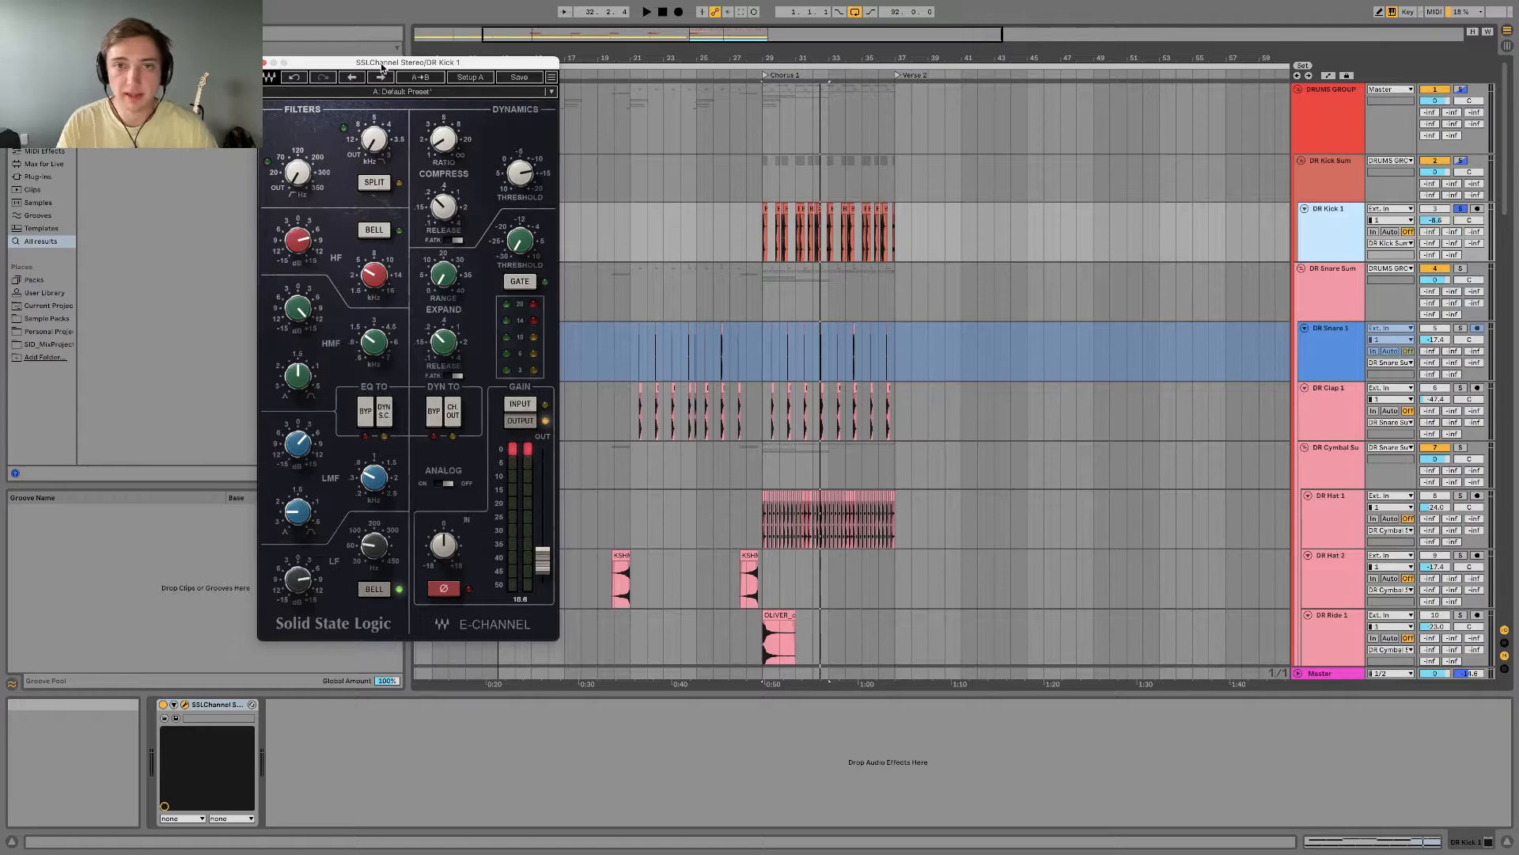
left_click_drag(381, 64, 426, 79)
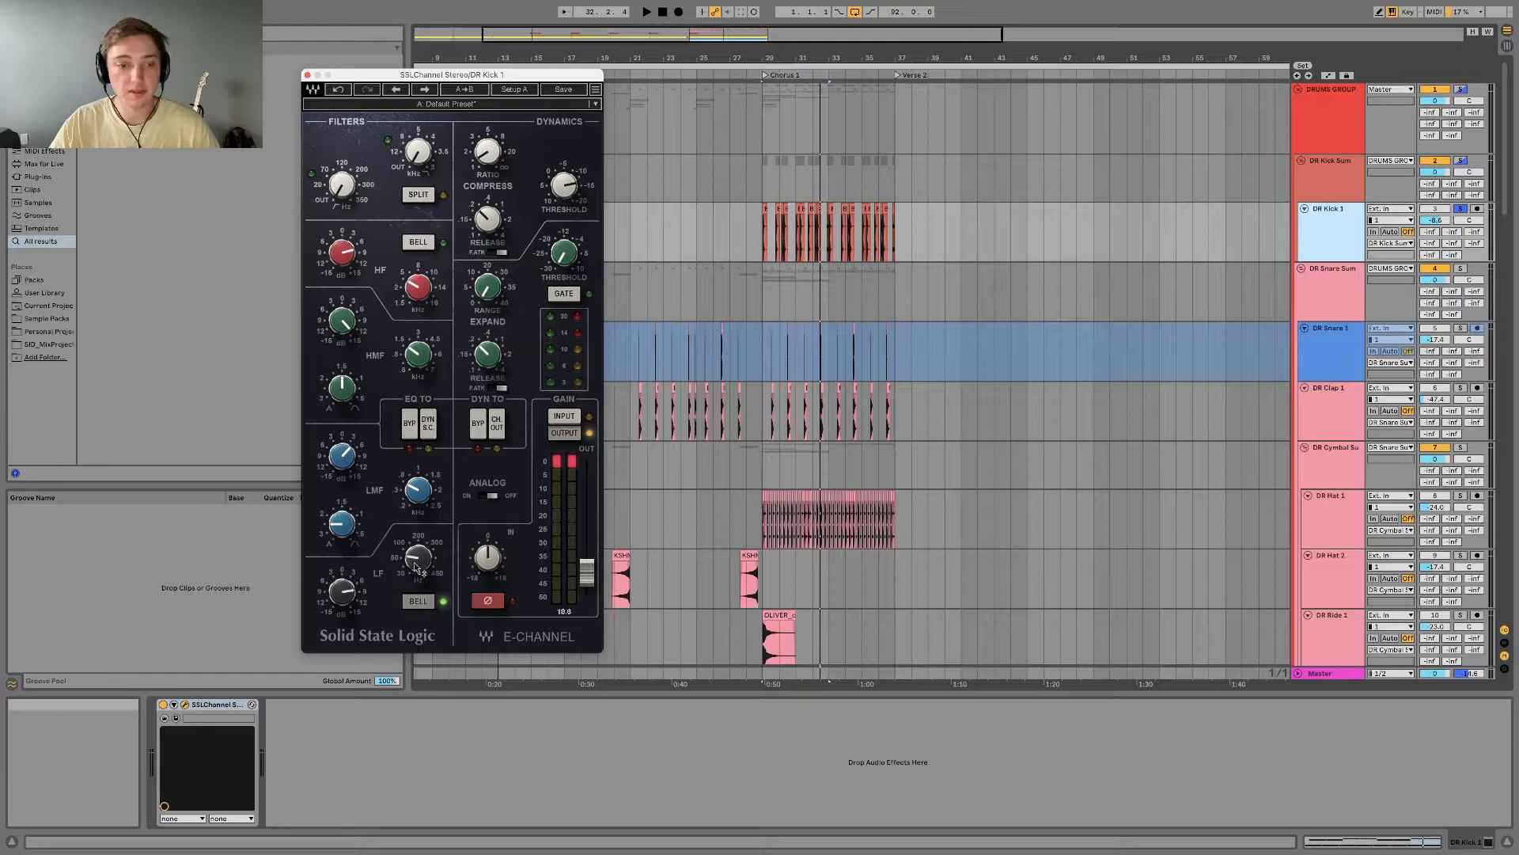
left_click_drag(415, 567, 415, 563)
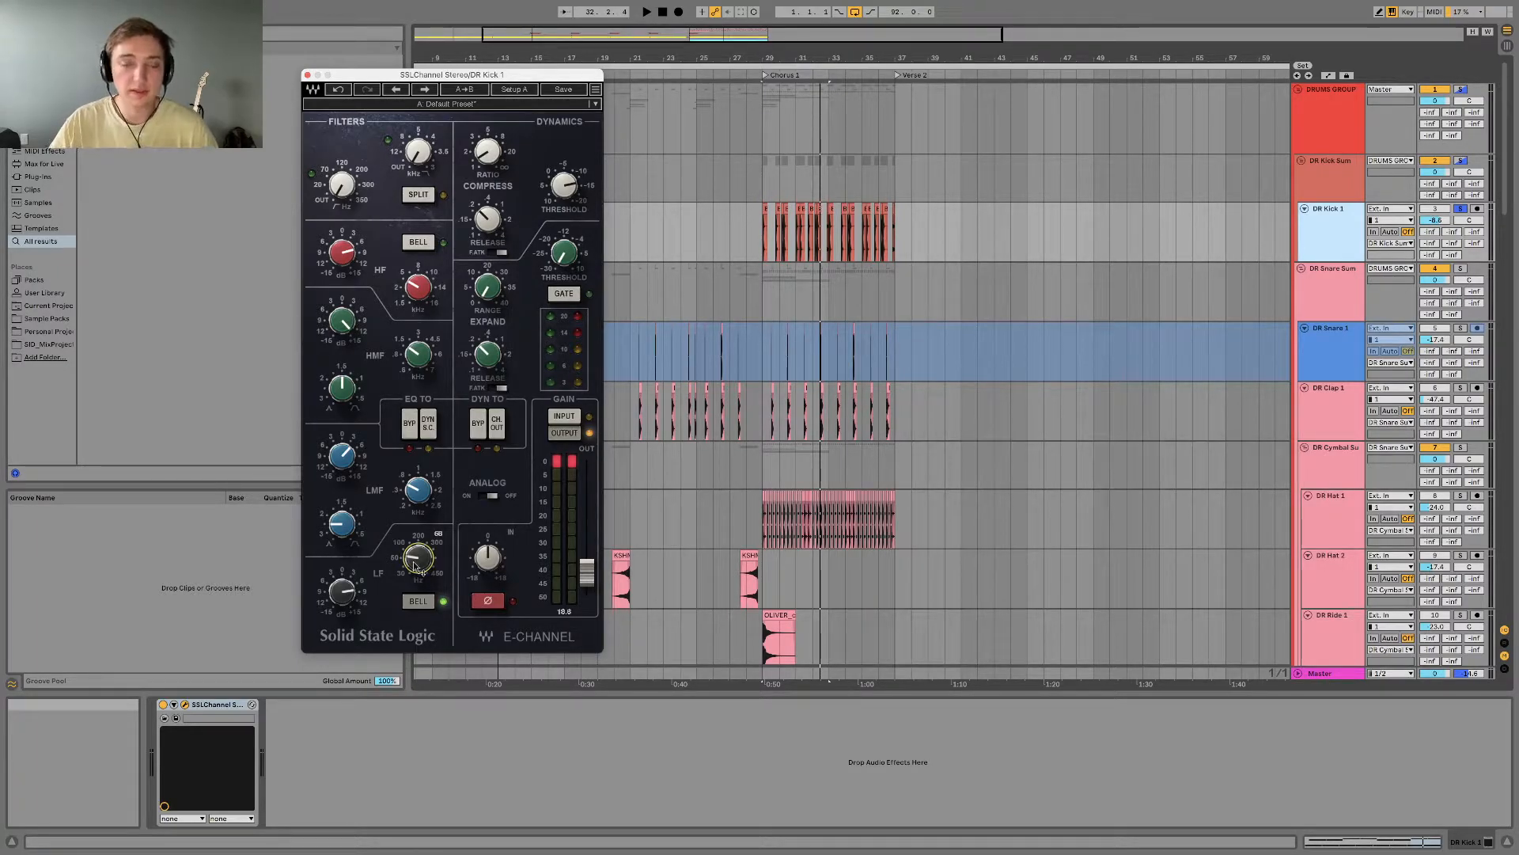
left_click(413, 486)
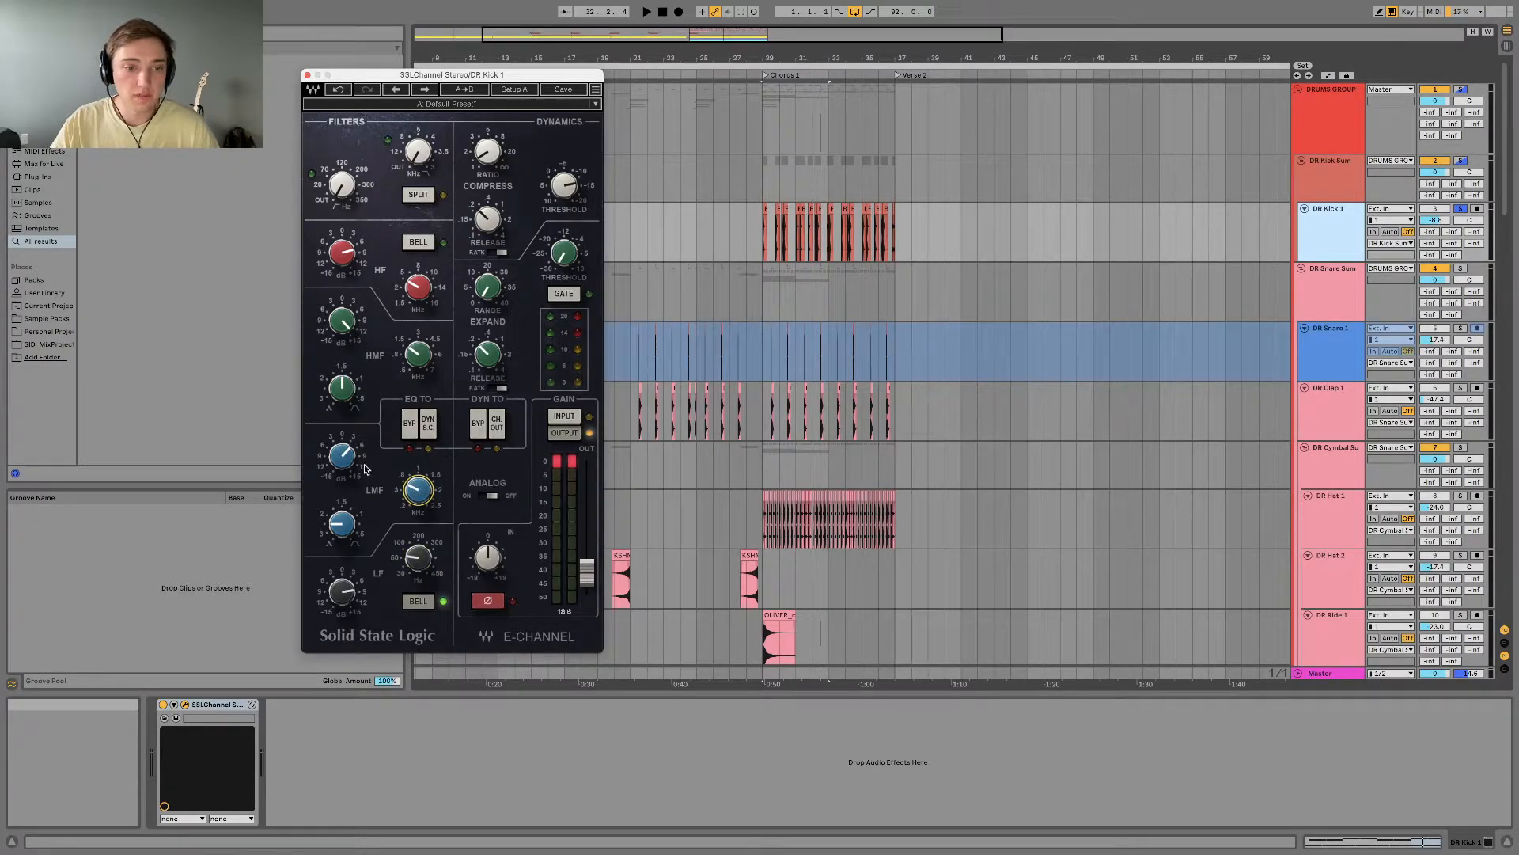
left_click(413, 369)
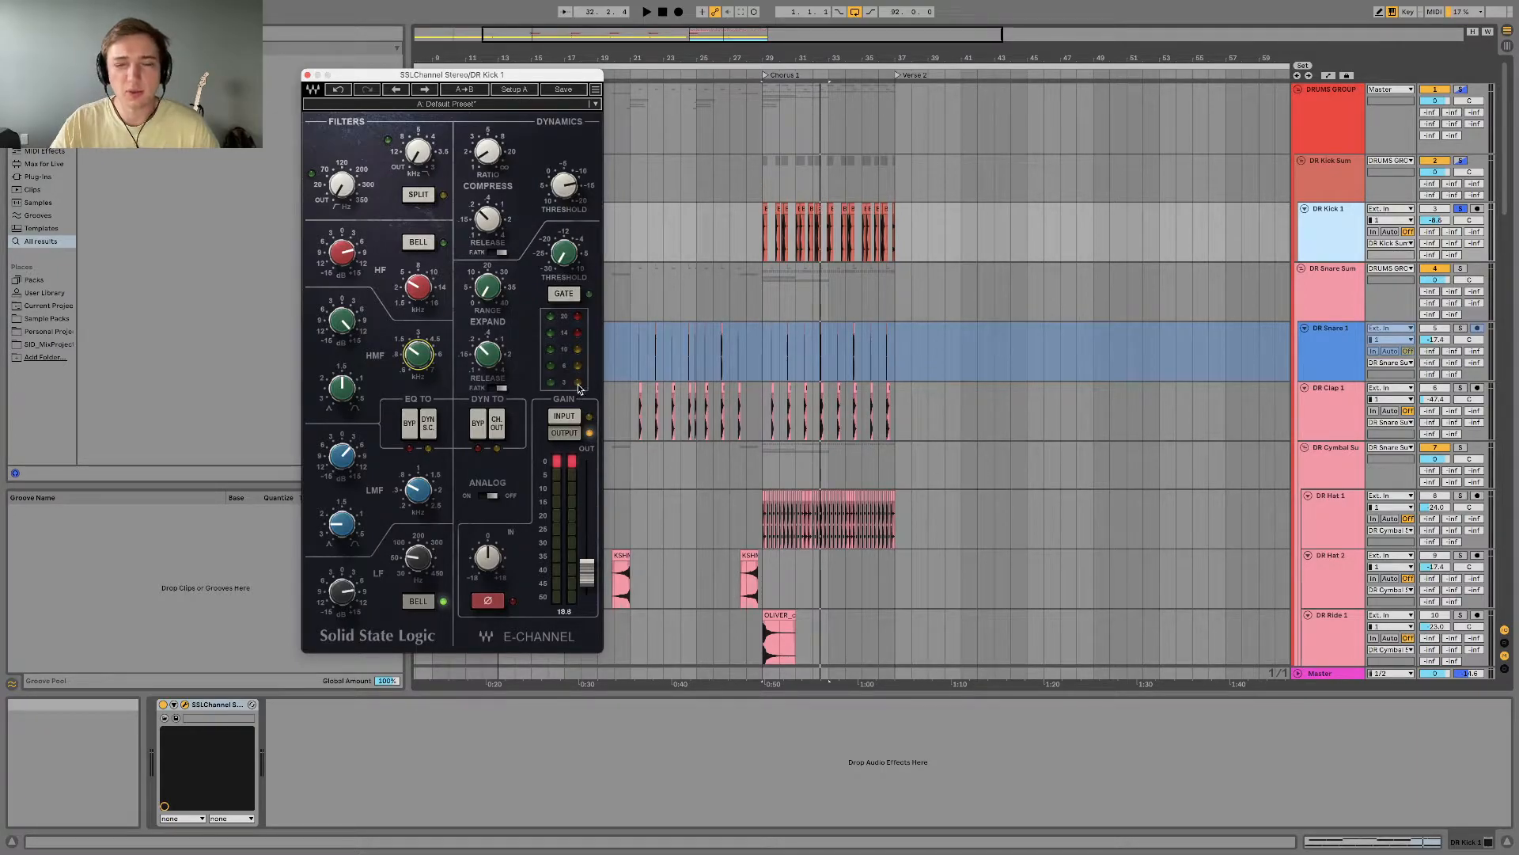
key("space")
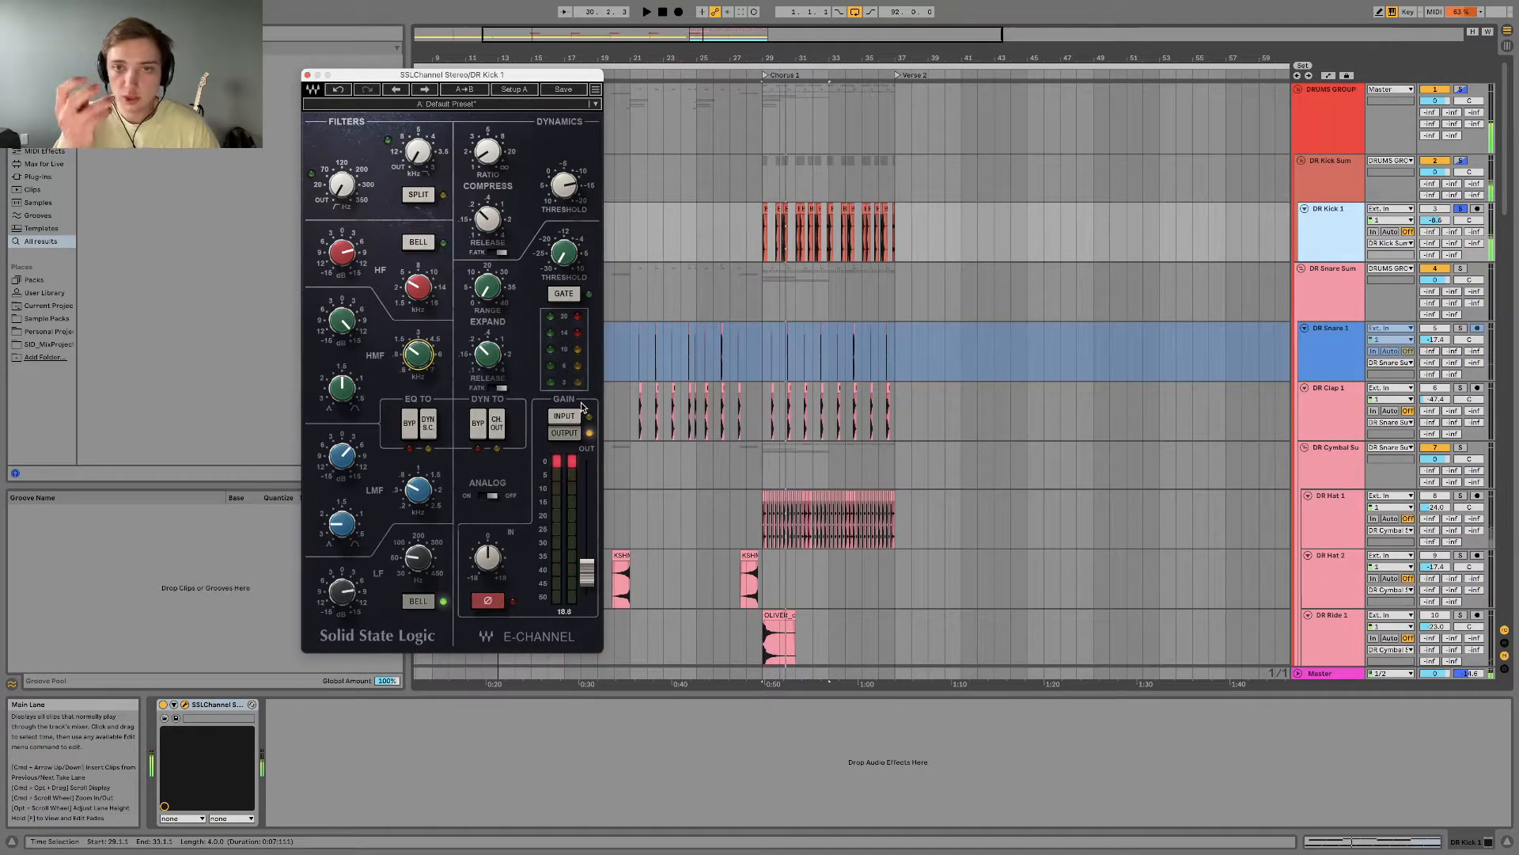
left_click(307, 74)
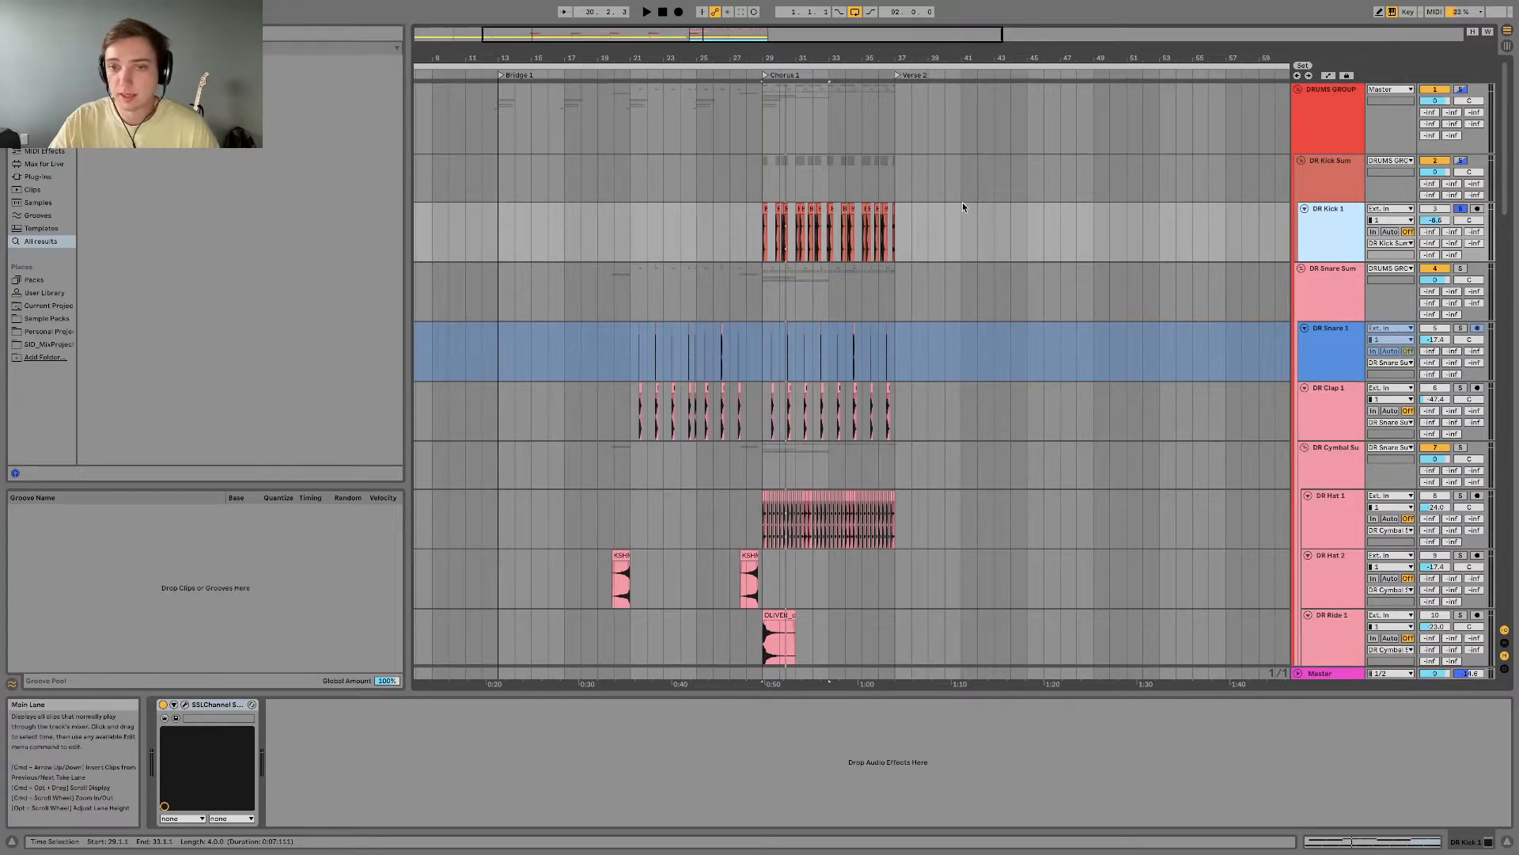
Step: Audition the DR Snare Sum group in solo, followed by its DR Snare 1 and DR Clap 1 tracks
scroll(957, 208, "down", 2)
left_click(1460, 235)
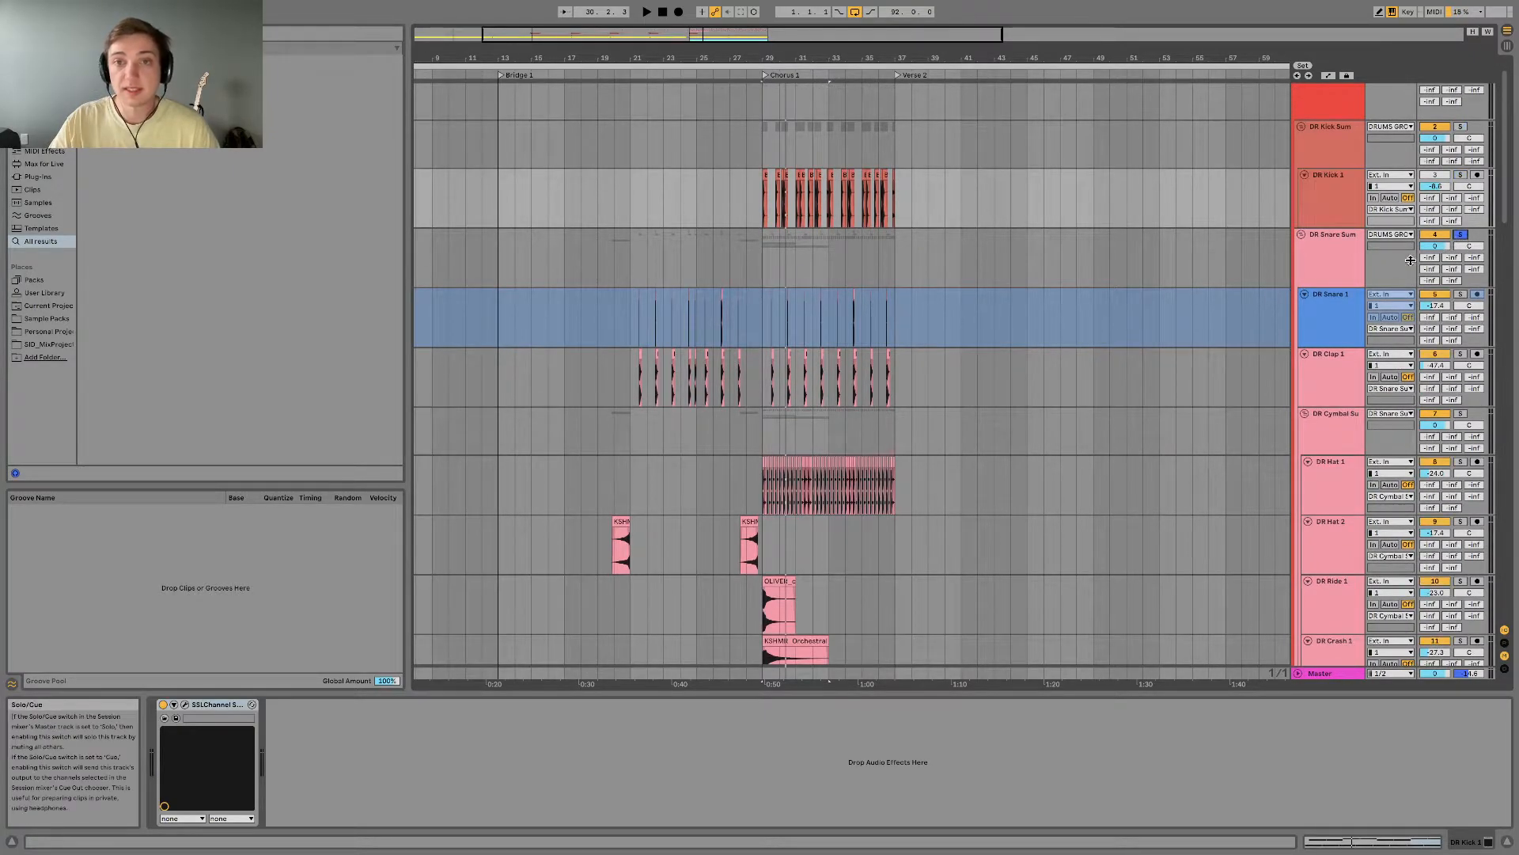
key("space")
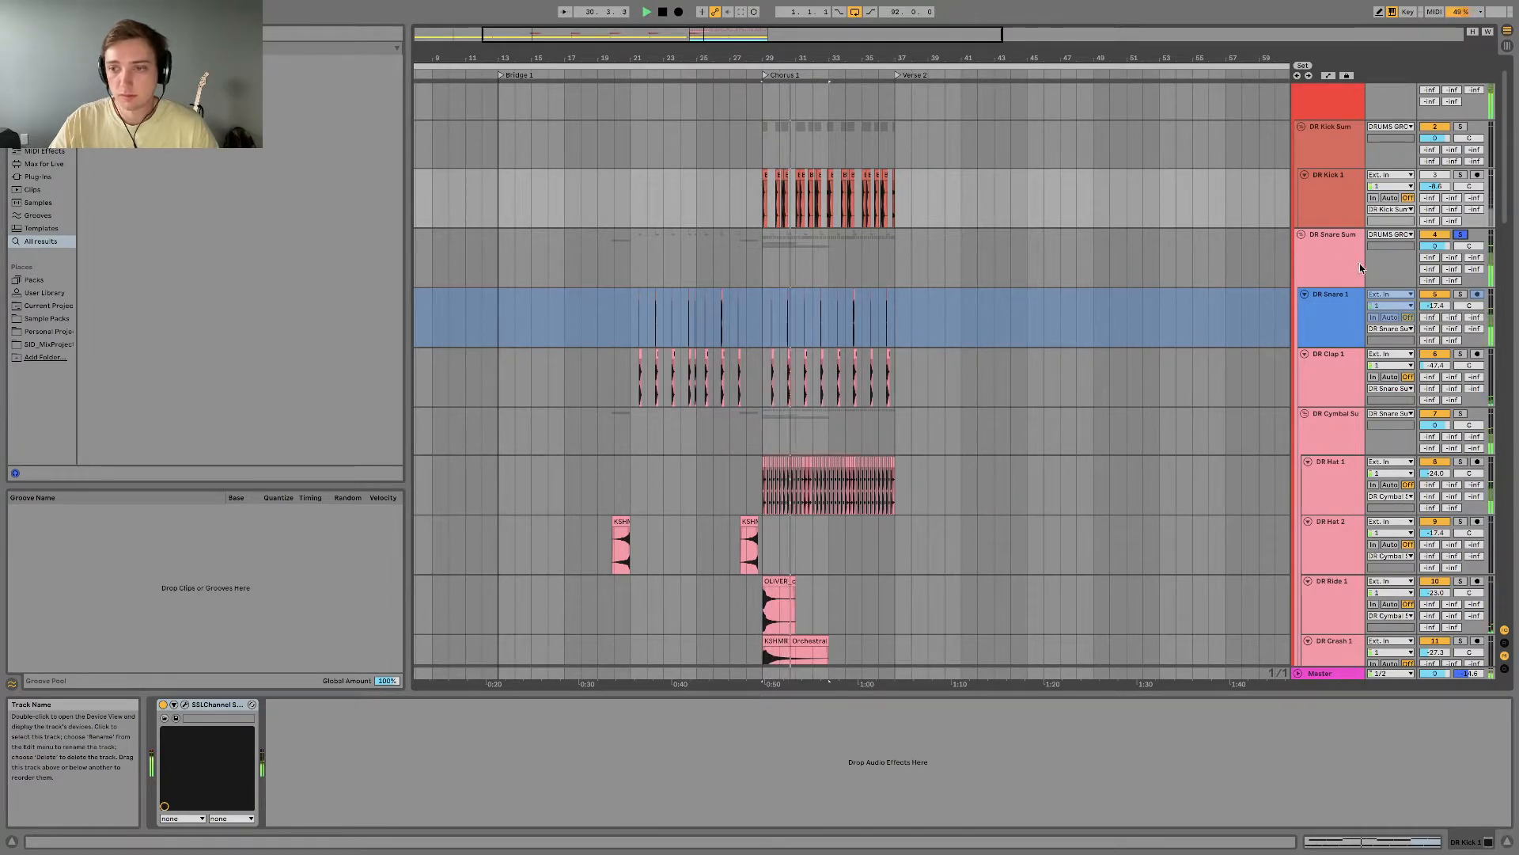
left_click(1461, 294)
left_click(1459, 354)
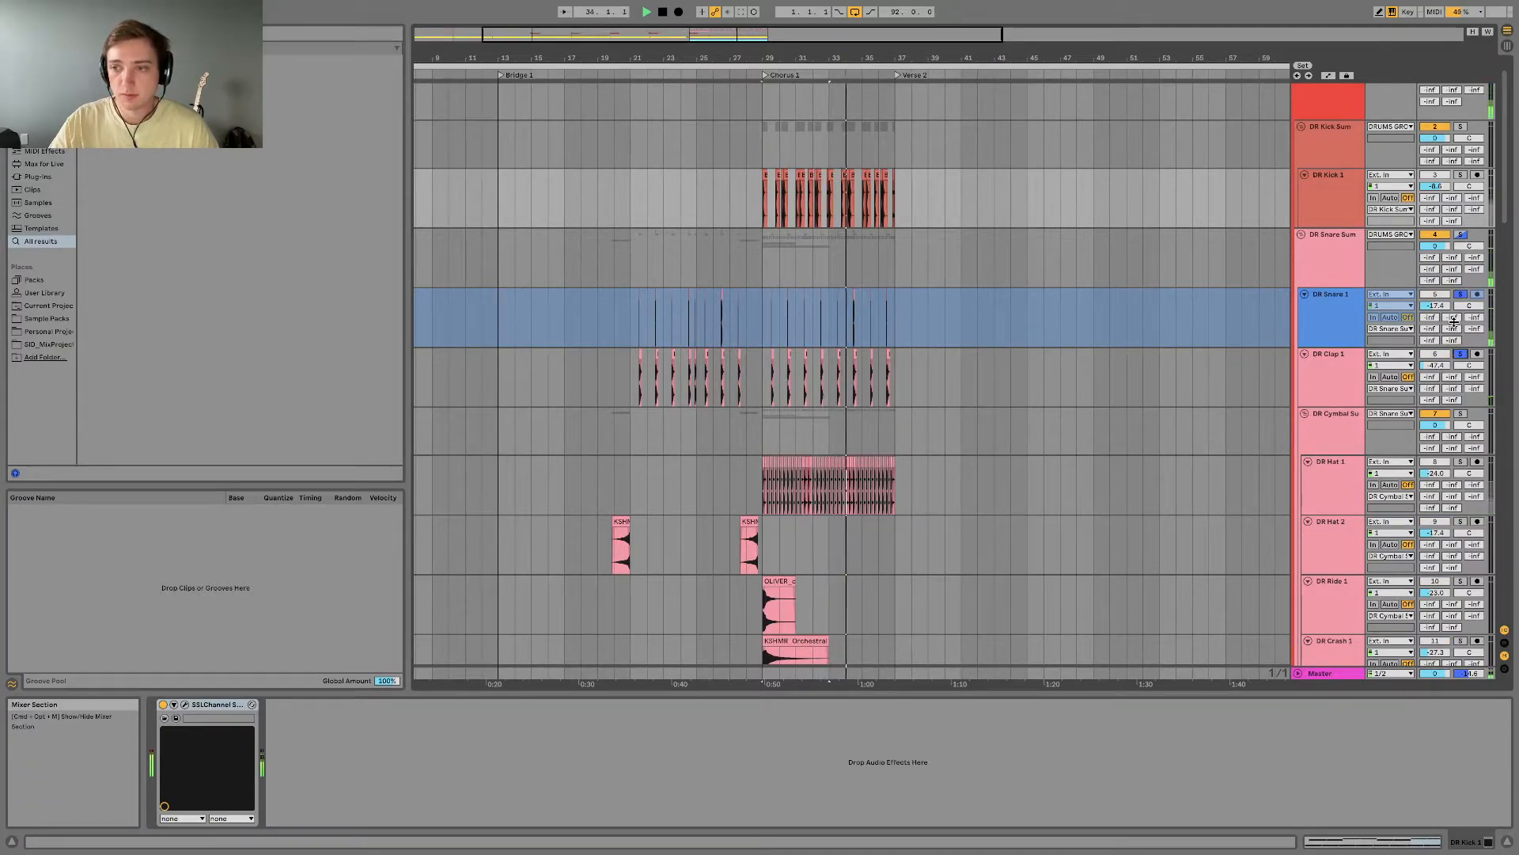
left_click(1331, 312)
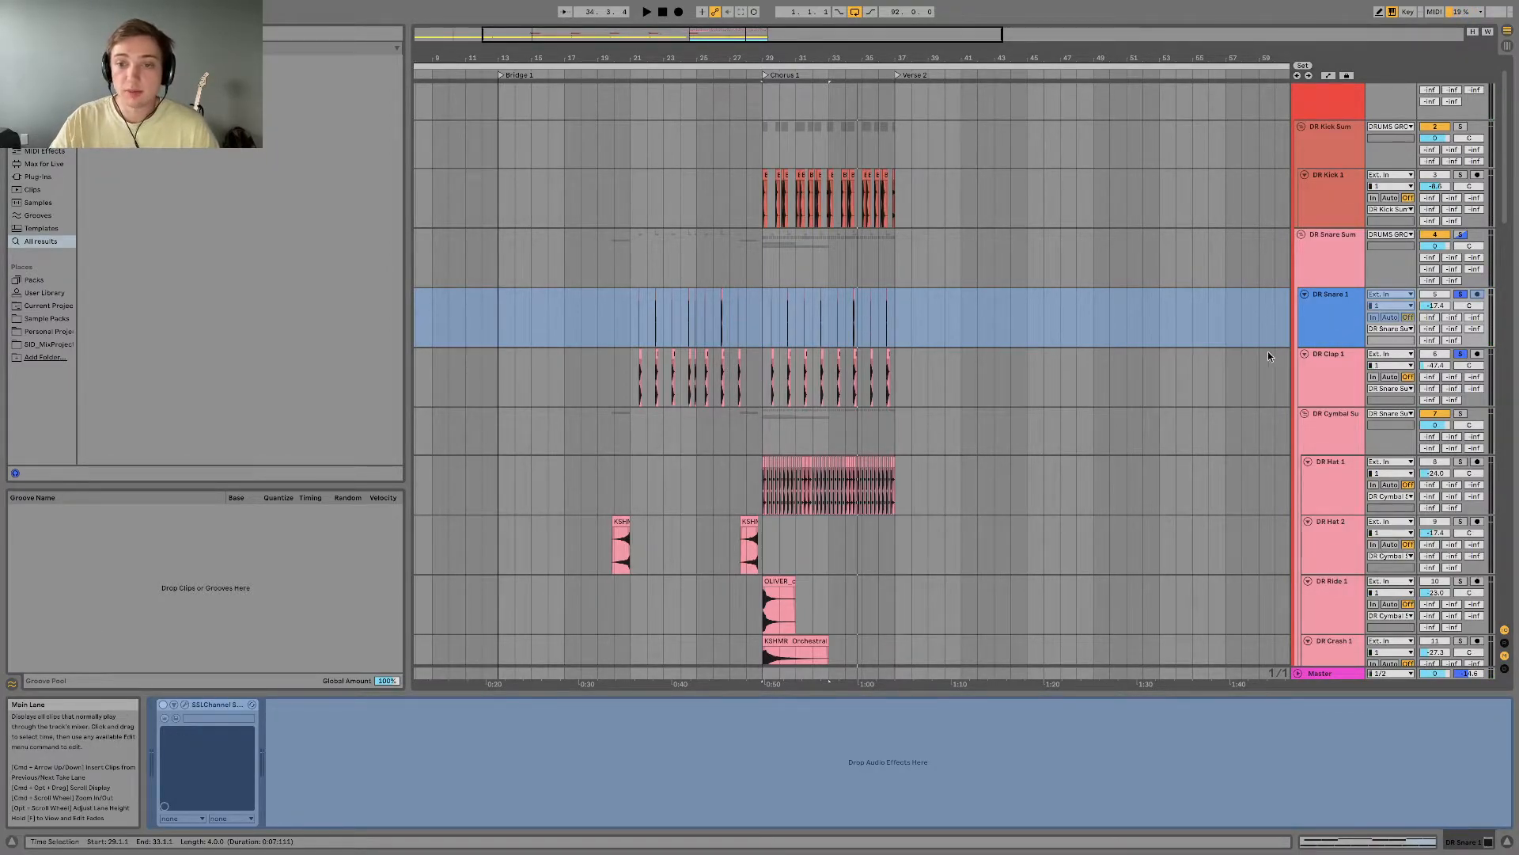
Step: Audition DR Clap 1 alone from the start of Chorus 1 and clear its solo
left_click(1209, 379)
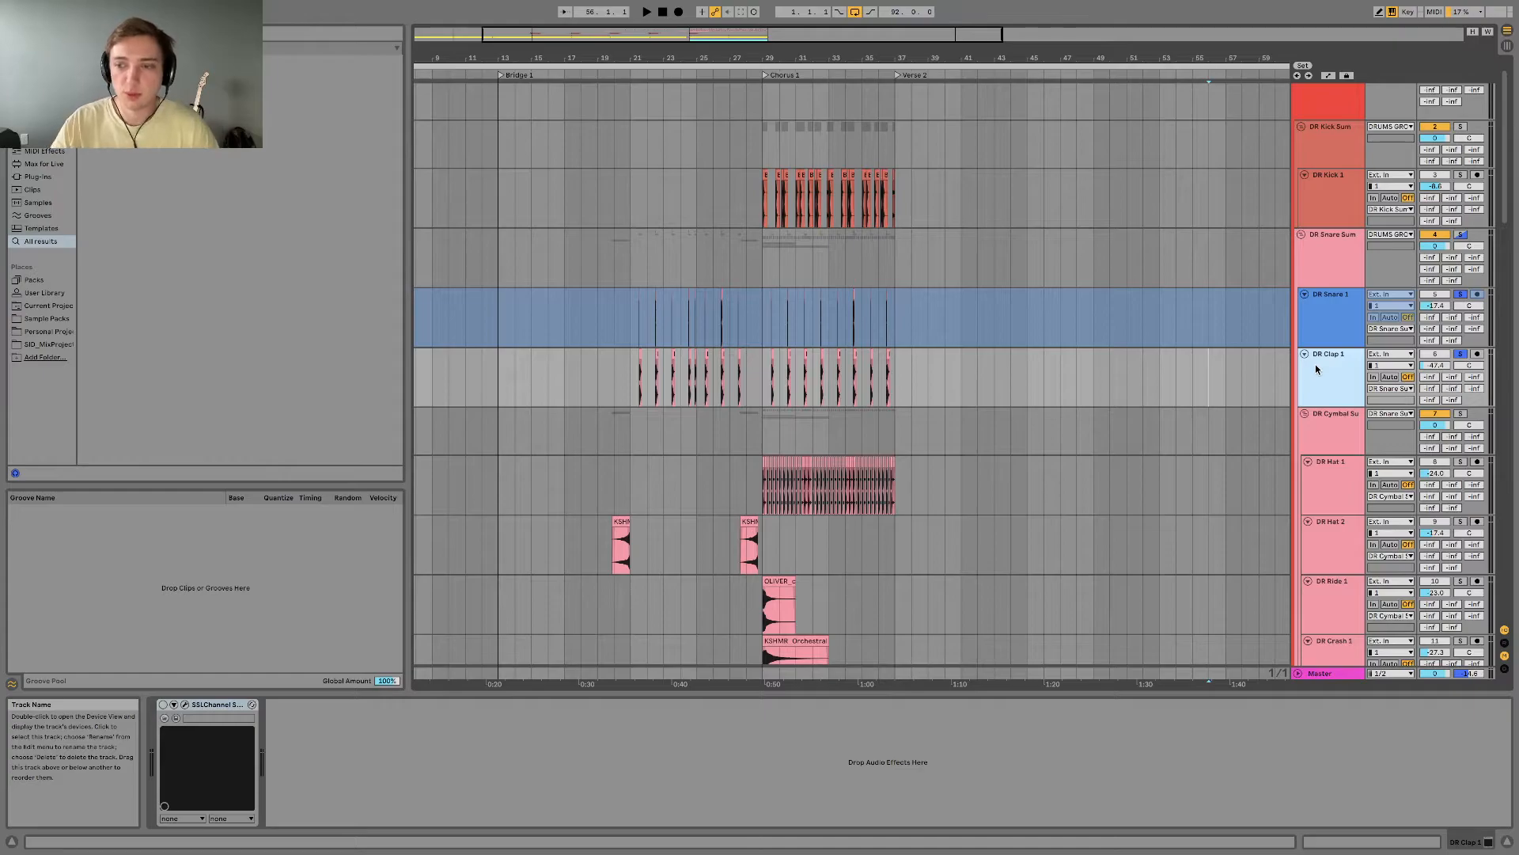
left_click(1461, 354)
key("space")
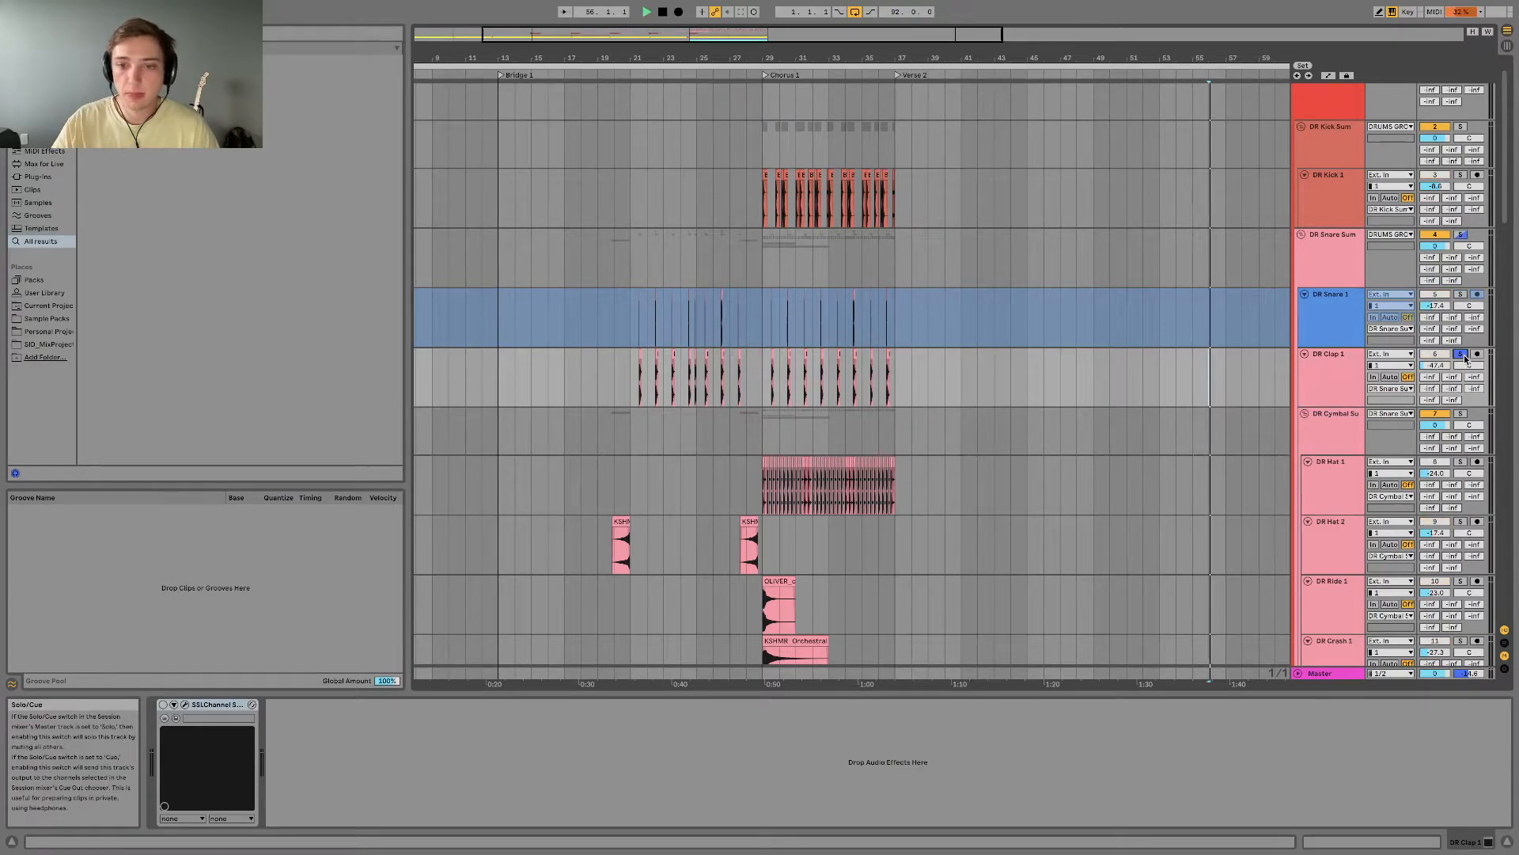
left_click(762, 386)
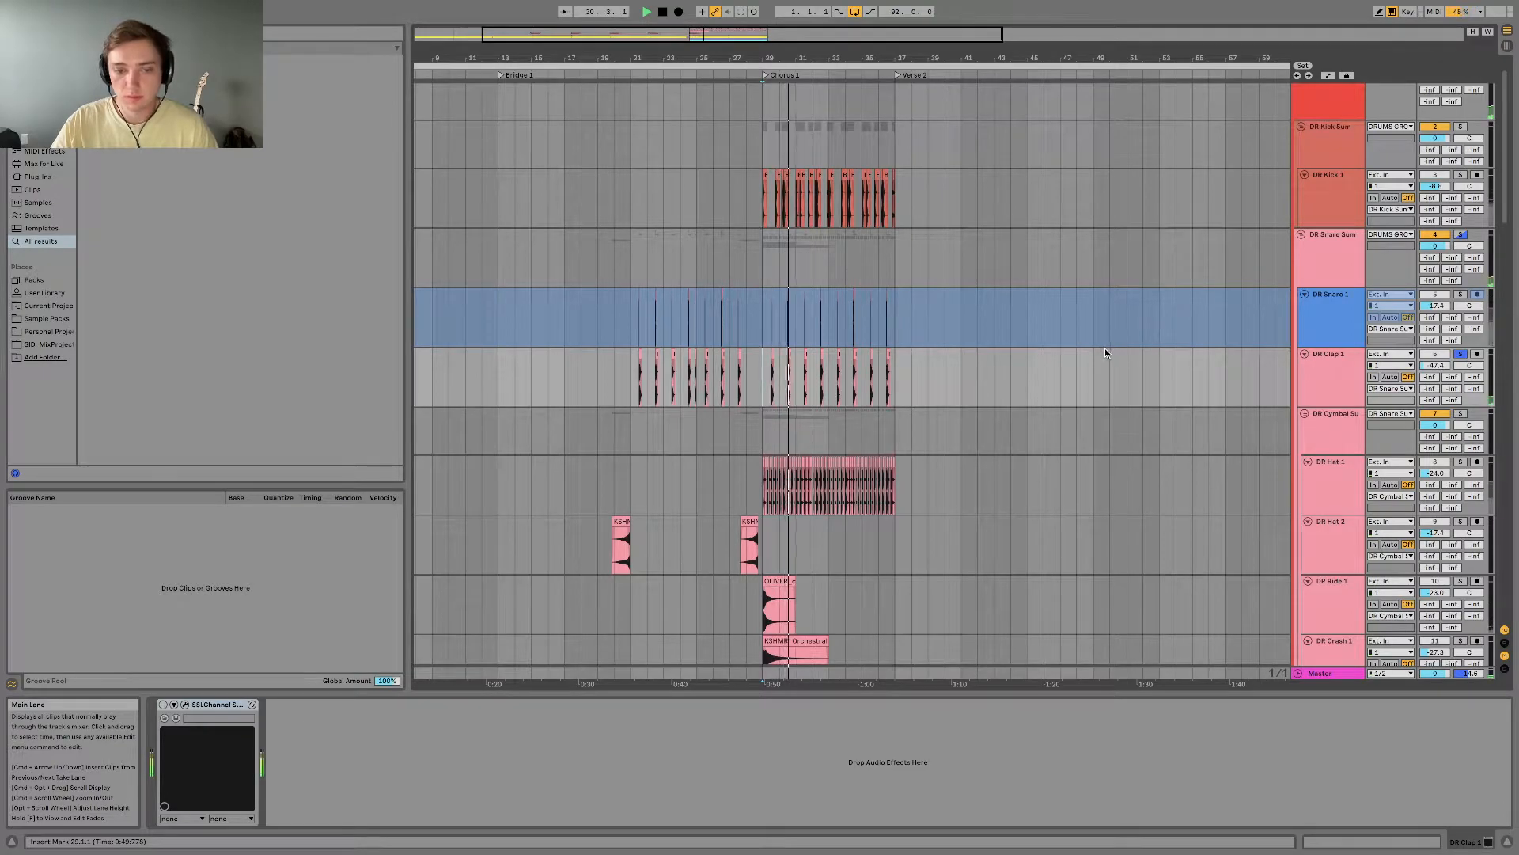
left_click(1462, 356)
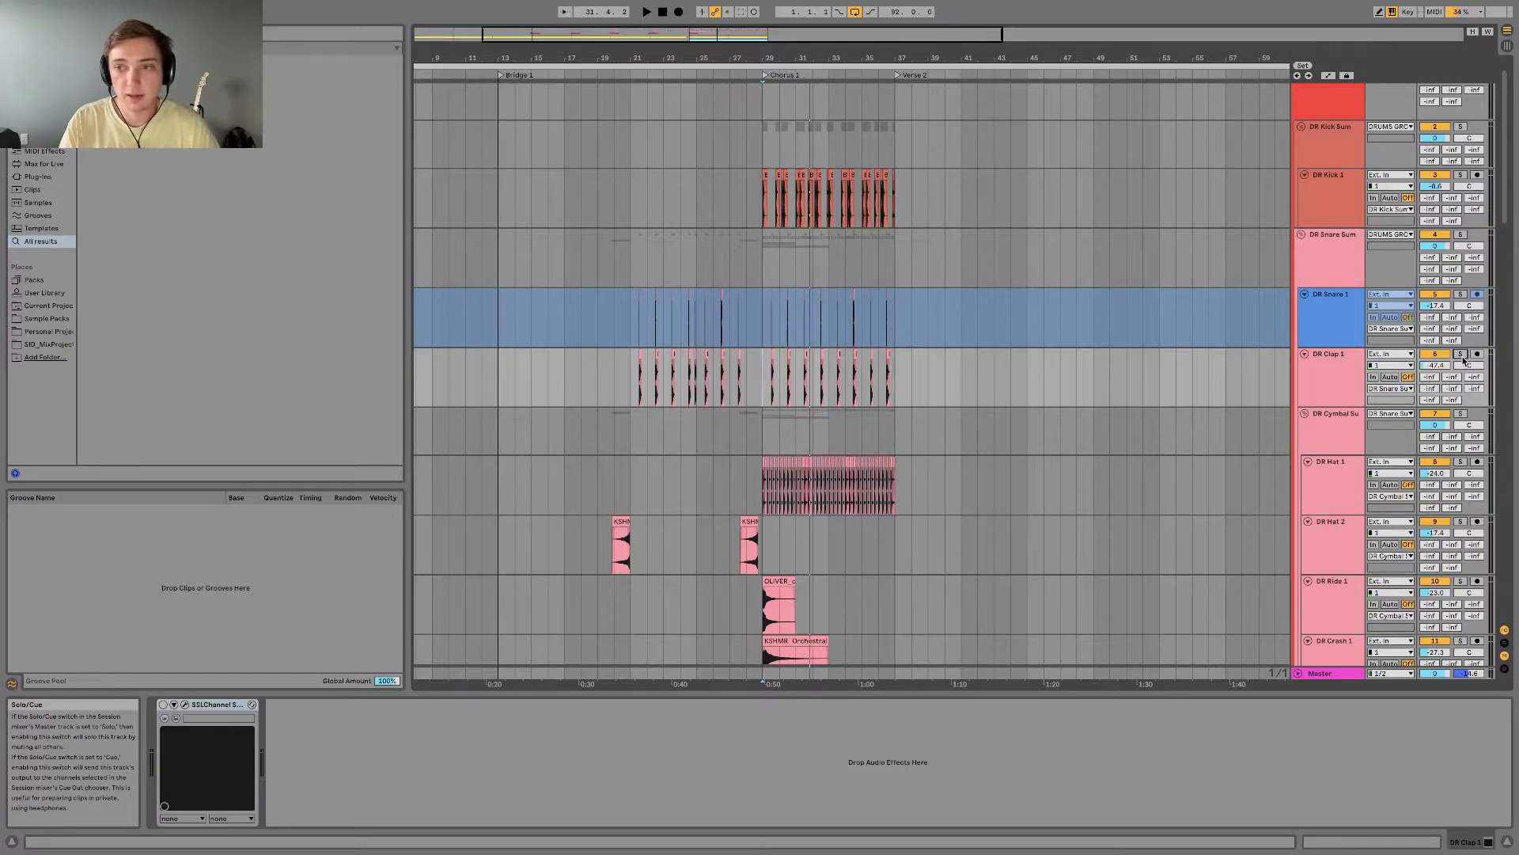
Step: Play DR Hat 1 in solo from the start of Chorus 1 and raise its EQ Eight low-cut frequency to 612 Hz
scroll(1463, 360, "down", 2)
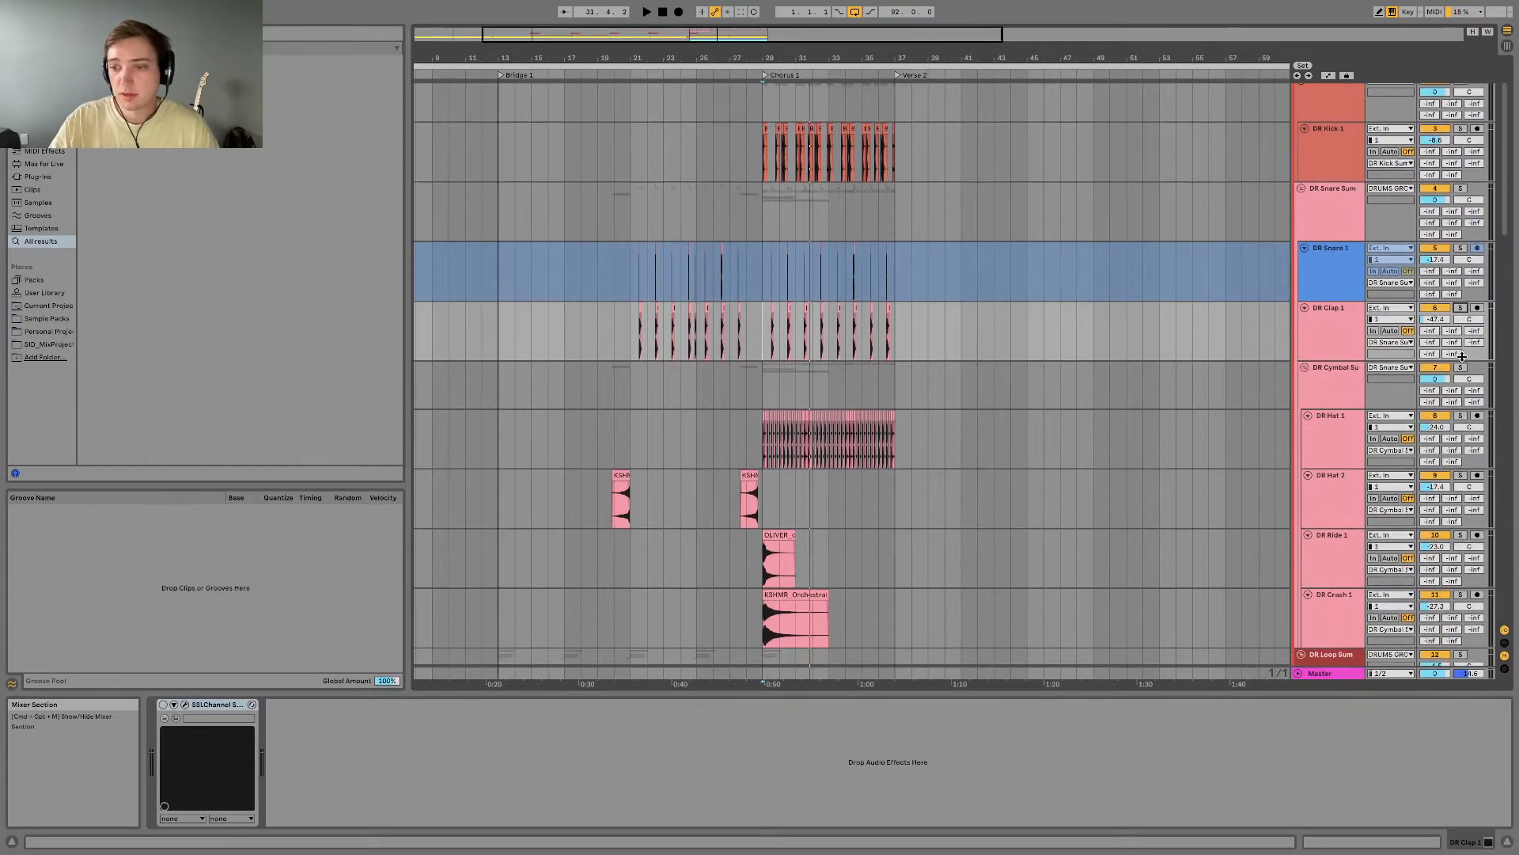
left_click(1461, 417)
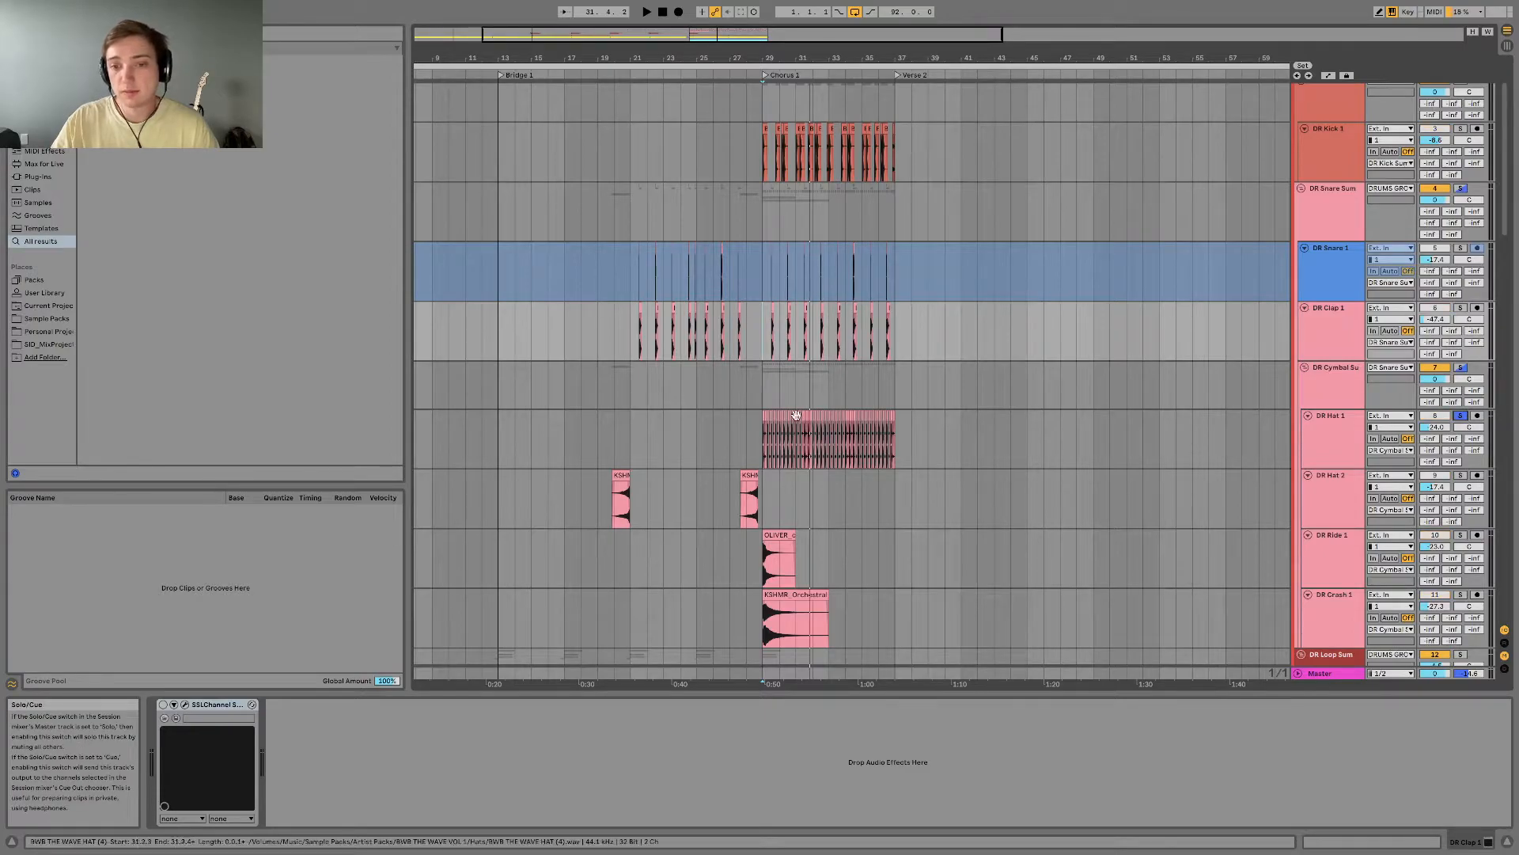
left_click(761, 443)
key("space")
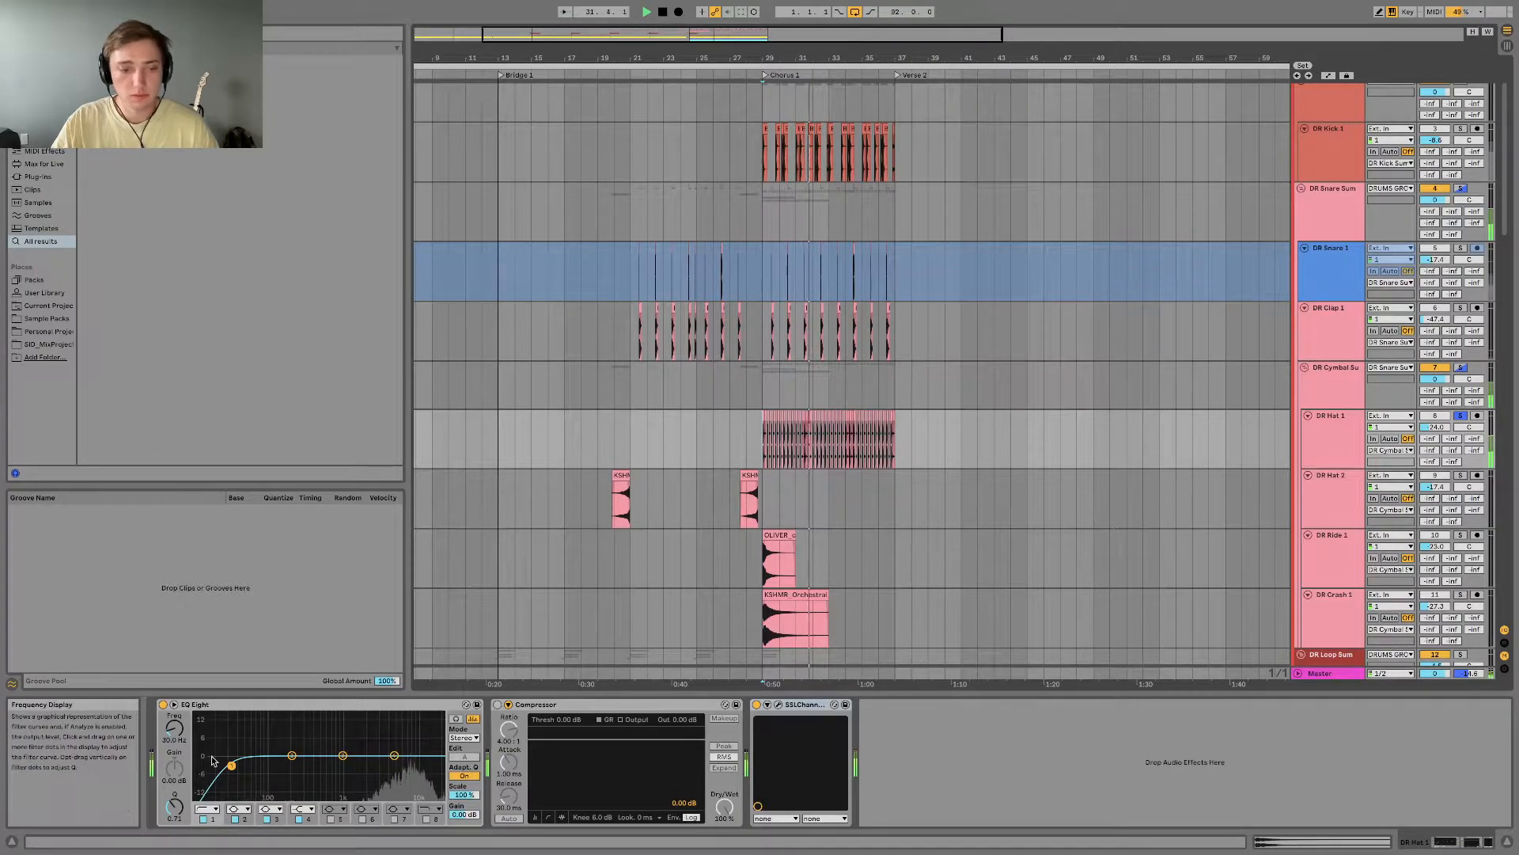
left_click_drag(231, 766, 327, 766)
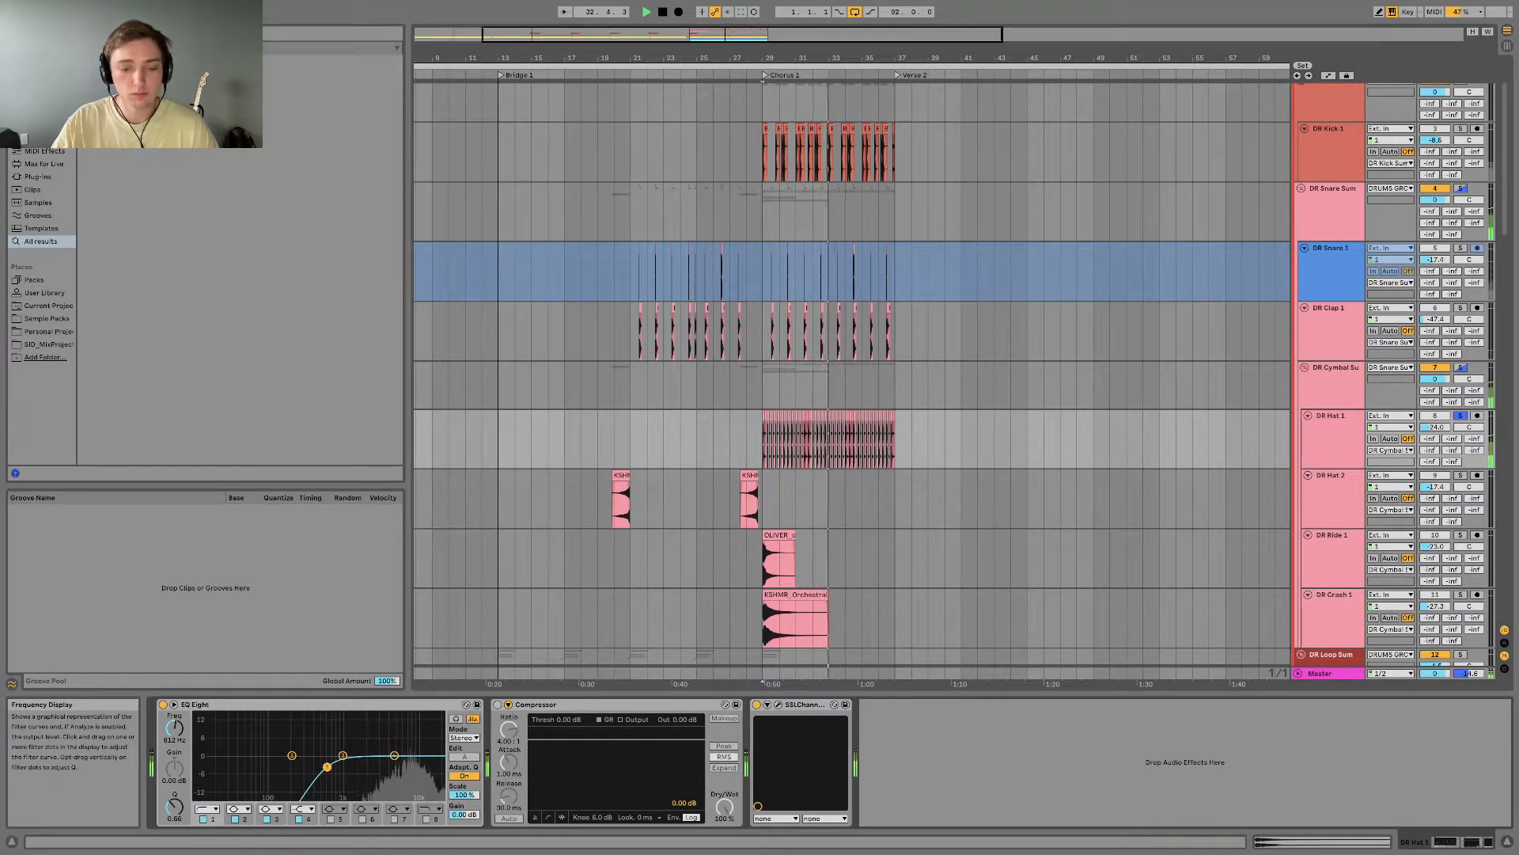
Step: Examine the SSLChannel plug-in on DR Hat 1 and compare the playing hat with the plug-in bypassed and active
left_click(778, 705)
left_click_drag(290, 178, 291, 121)
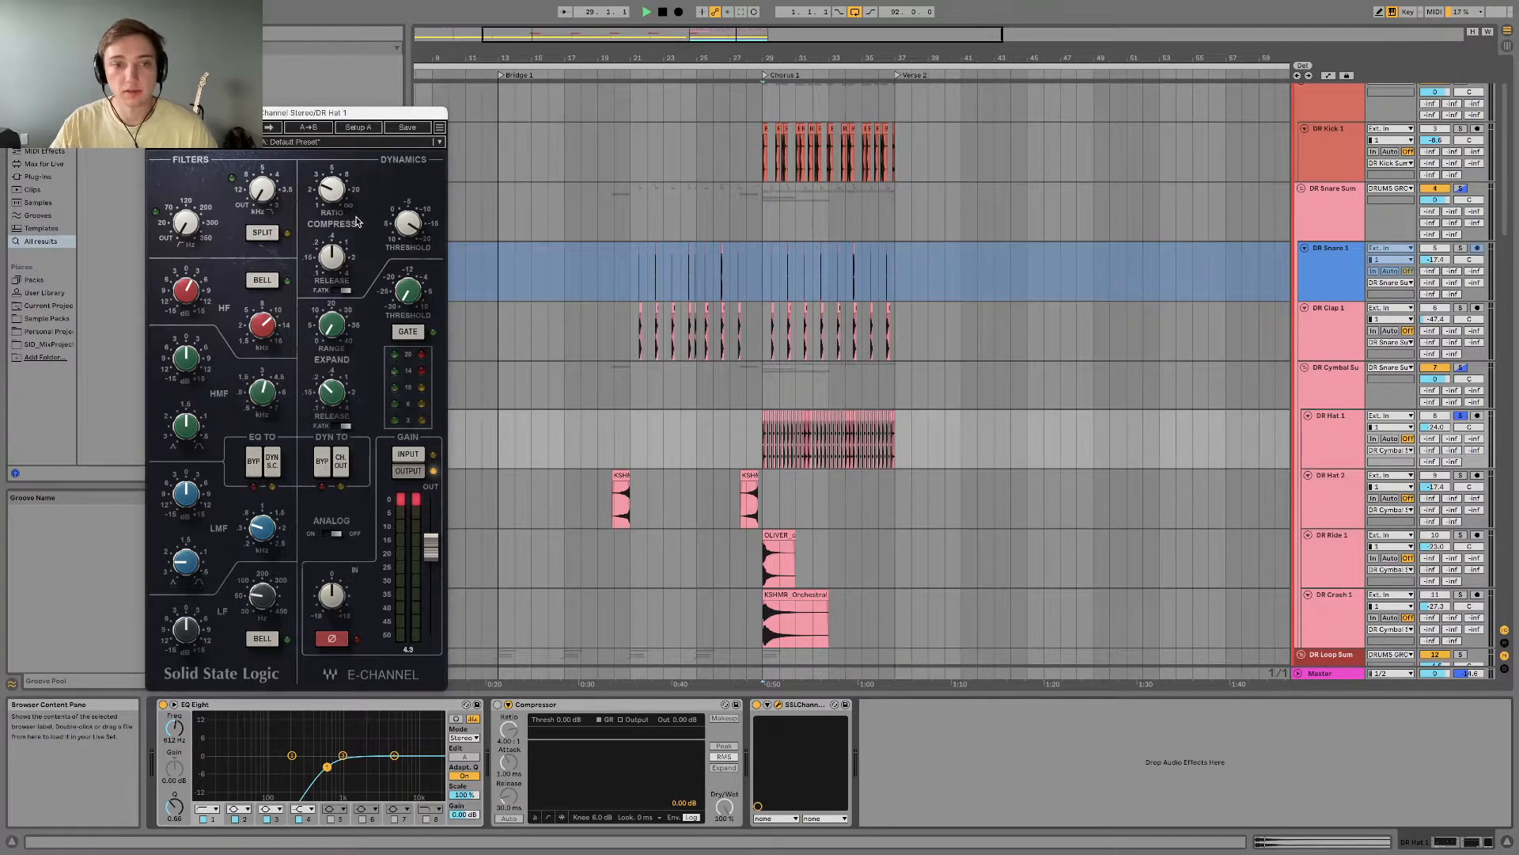
key("space")
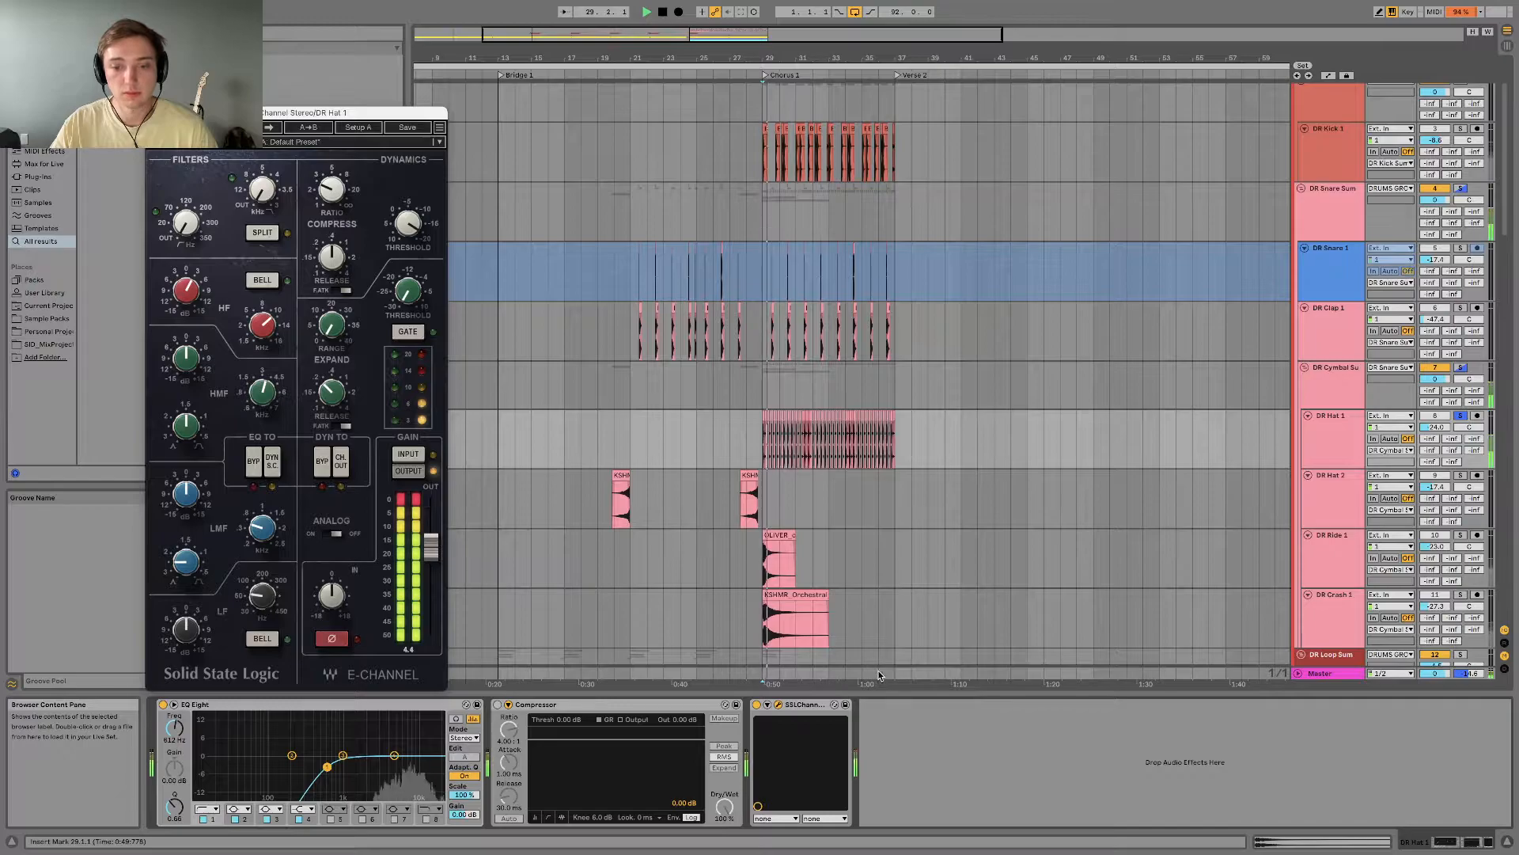
left_click(757, 705)
left_click(757, 705)
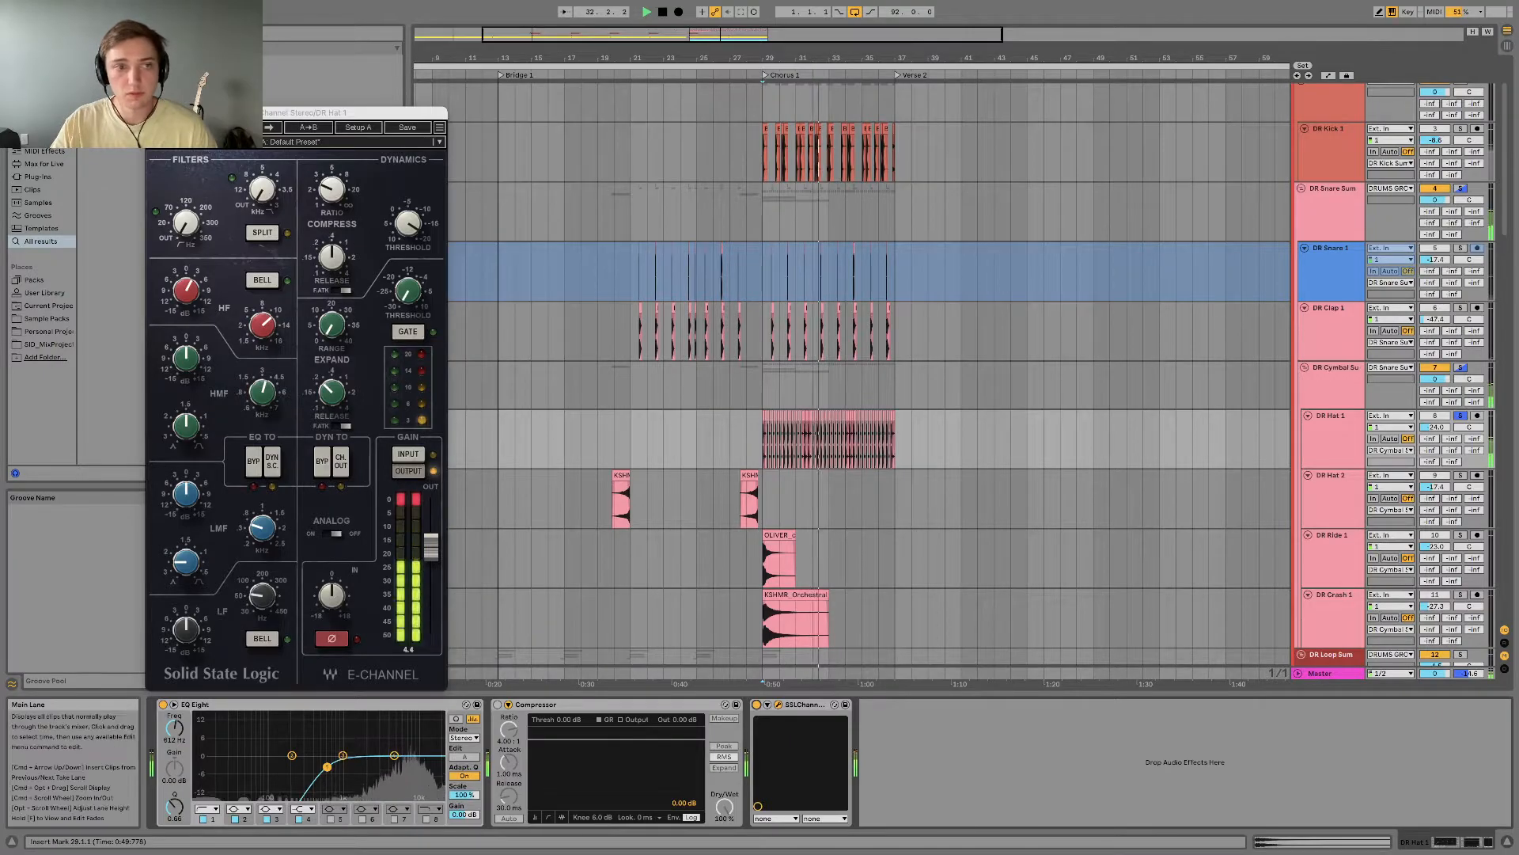
left_click(154, 113)
Step: Enlarge the arrangement overview and show the clip details of the first DR Hat 1 sample in Chorus 1
left_click_drag(818, 45, 818, 125)
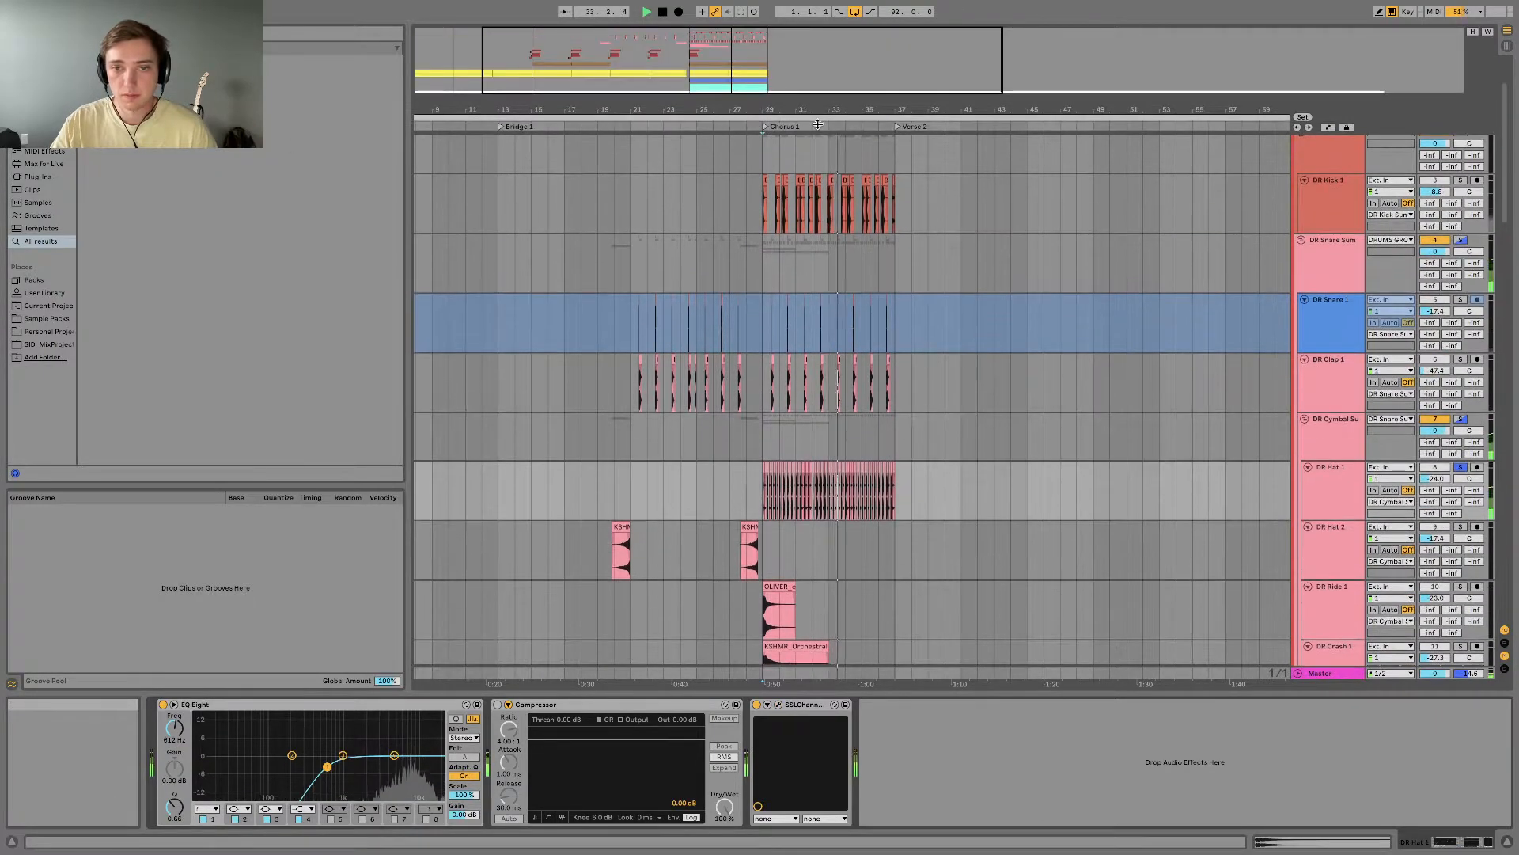
left_click_drag(666, 111, 666, 190)
key("space")
left_click_drag(665, 111, 757, 113)
left_click(520, 468)
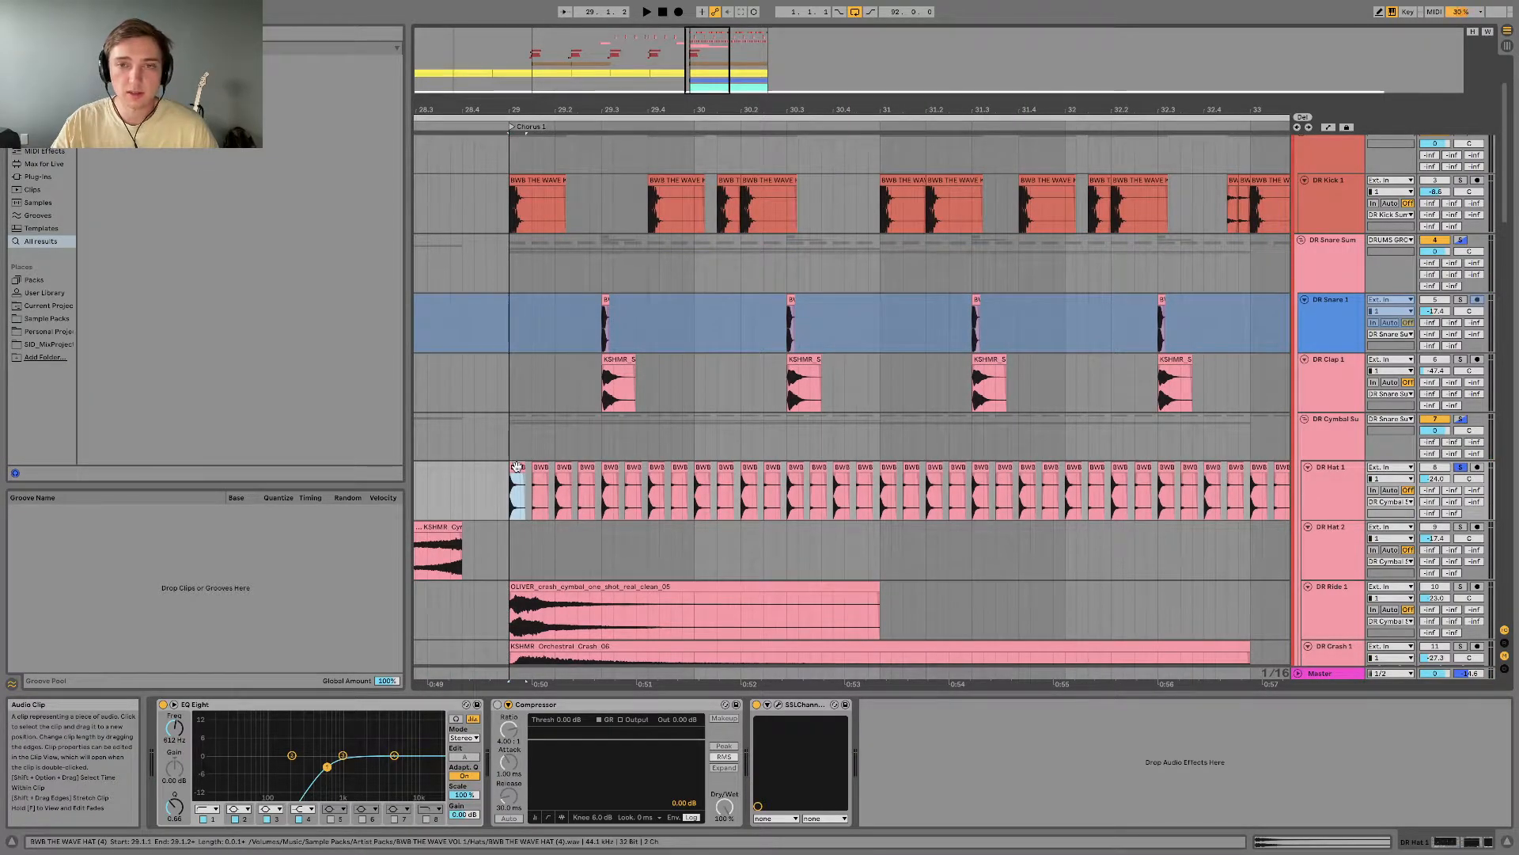
double_click(516, 467)
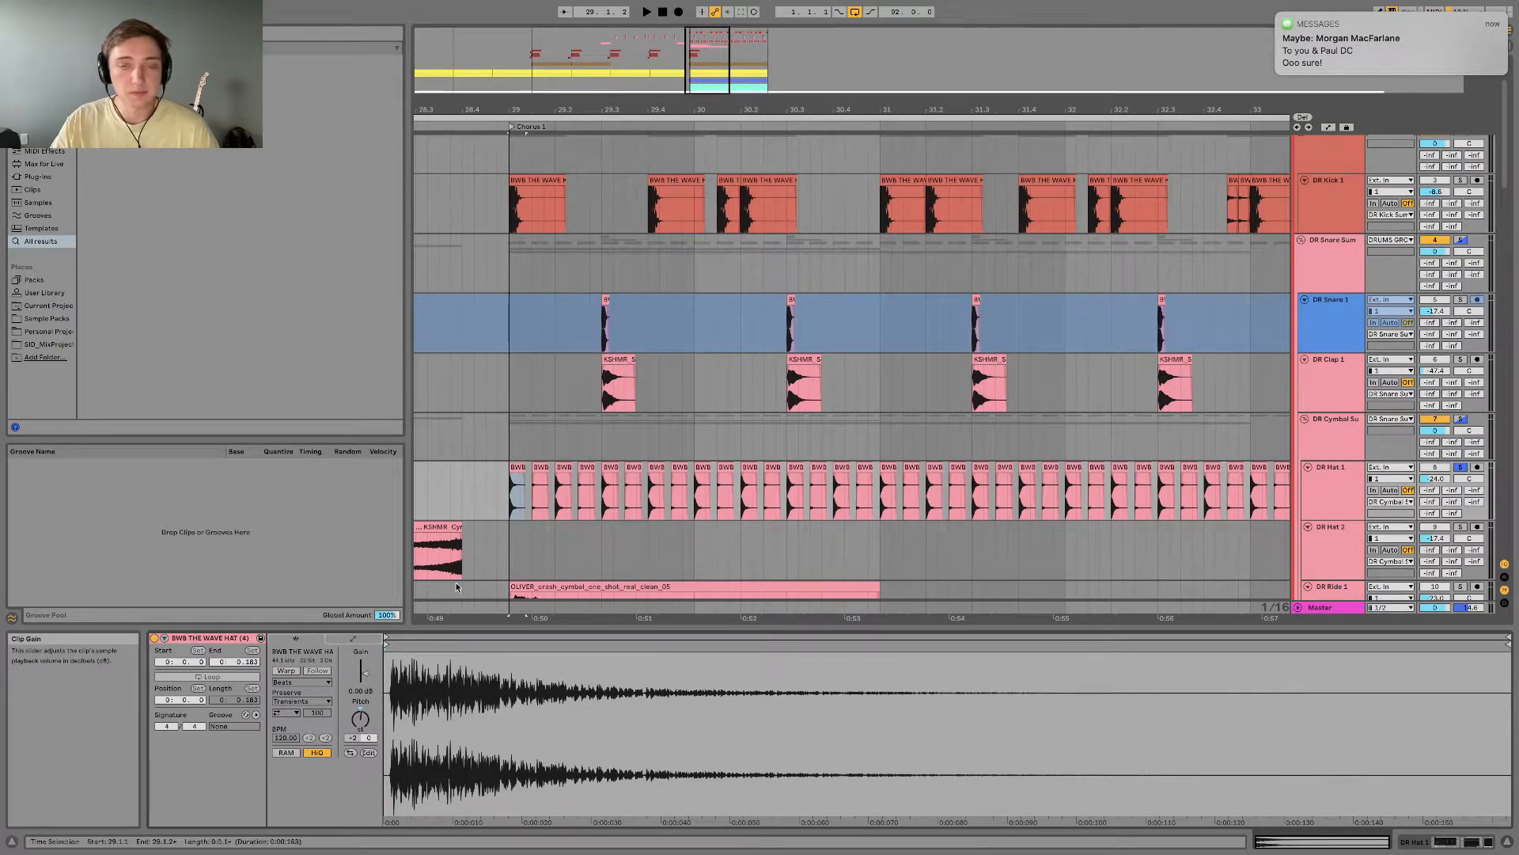
Step: Show the clip details of the second DR Hat 1 sample in Chorus 1 while the soloed hat pattern plays
left_click(541, 467)
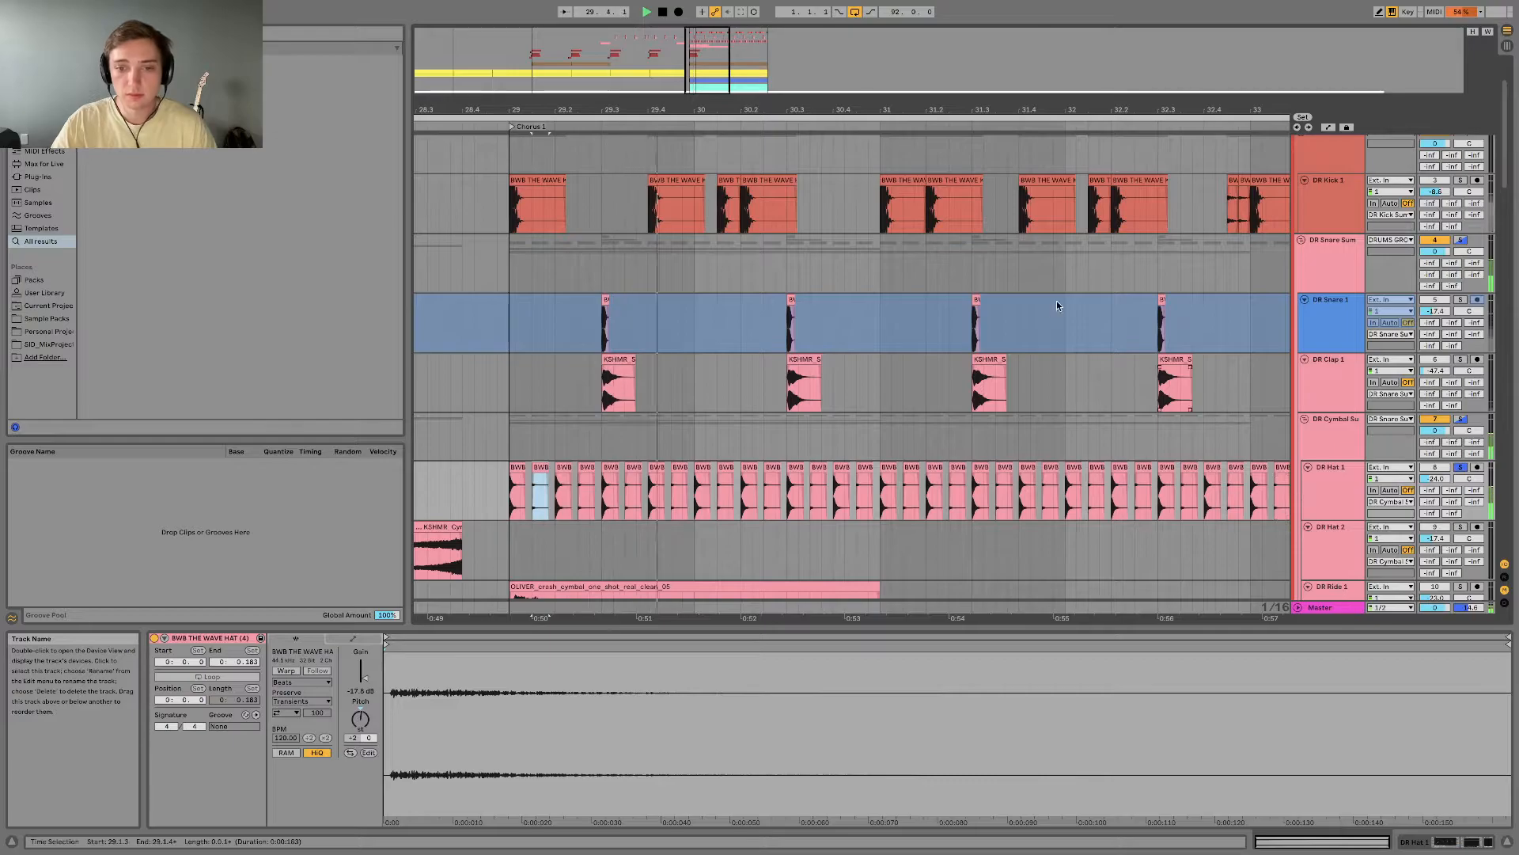
left_click_drag(931, 105, 841, 27)
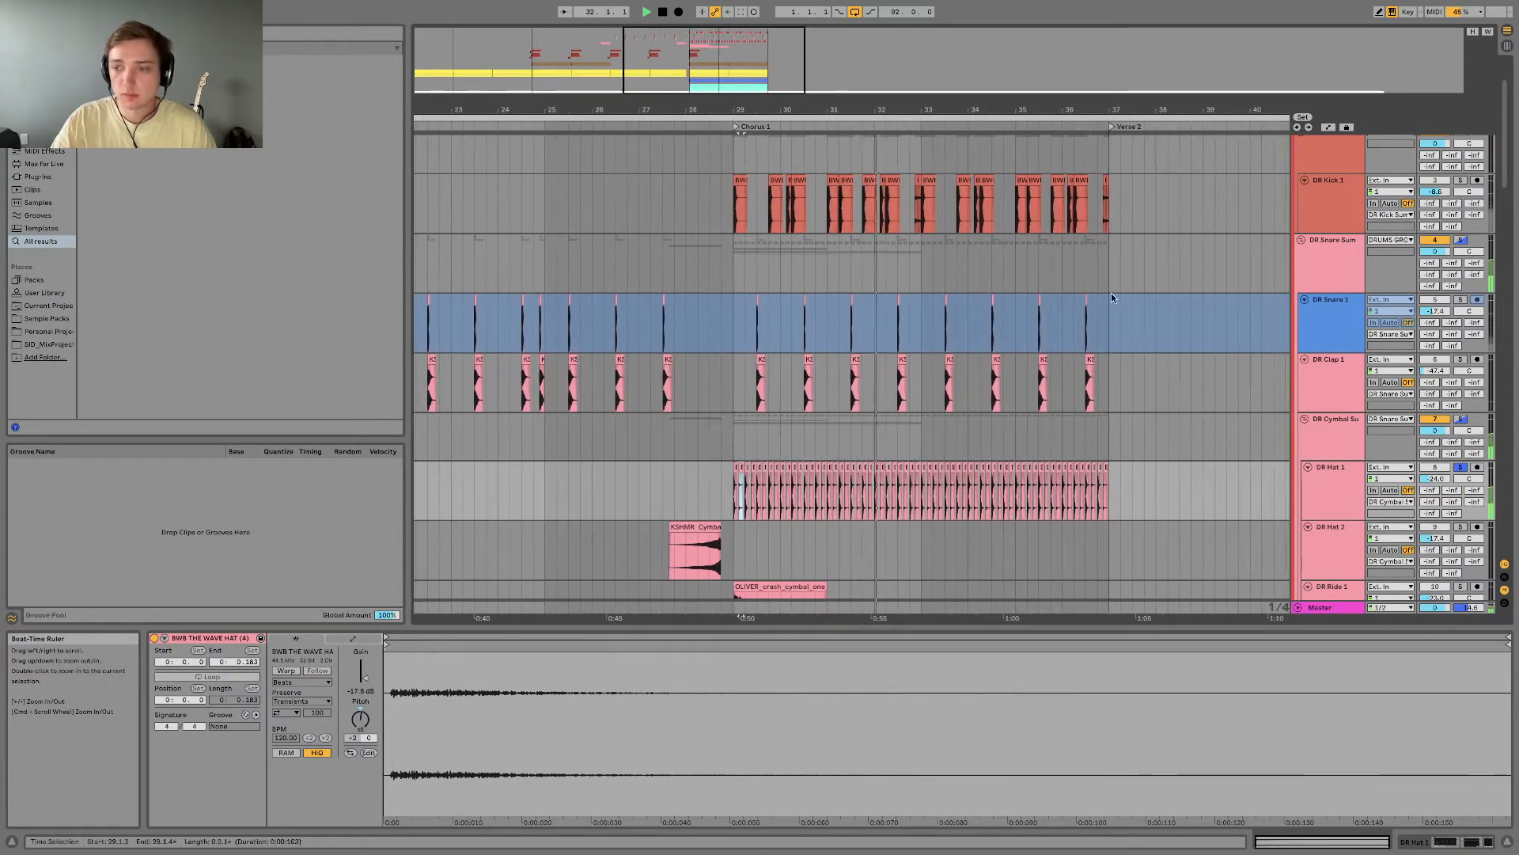
scroll(989, 348, "down", 3)
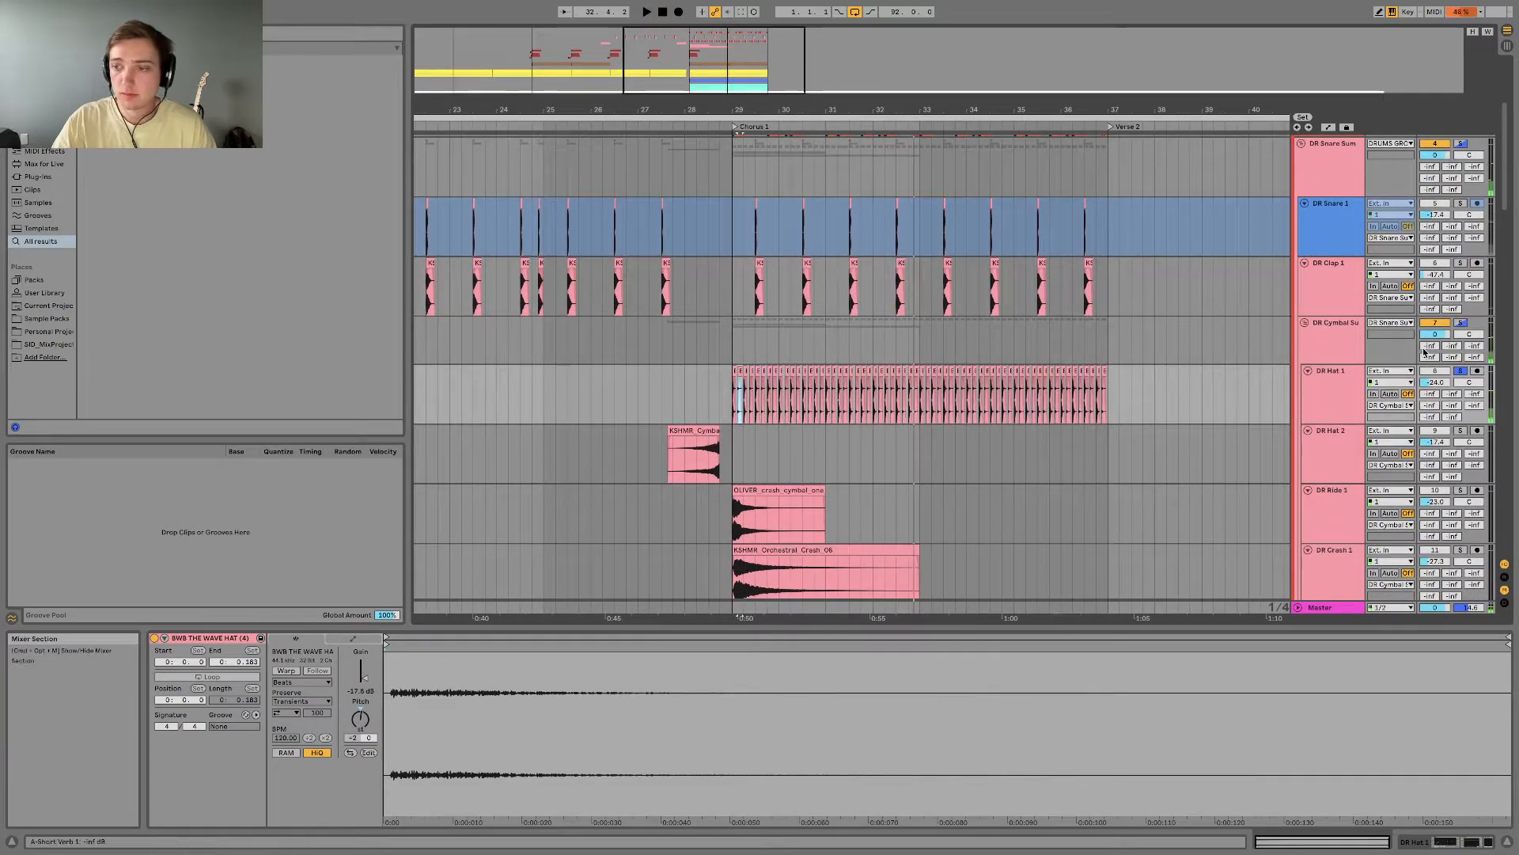
Step: Play the DR Loop Sum group in solo from just before bar 25 and again from just before Chorus 1
scroll(790, 301, "down", 7)
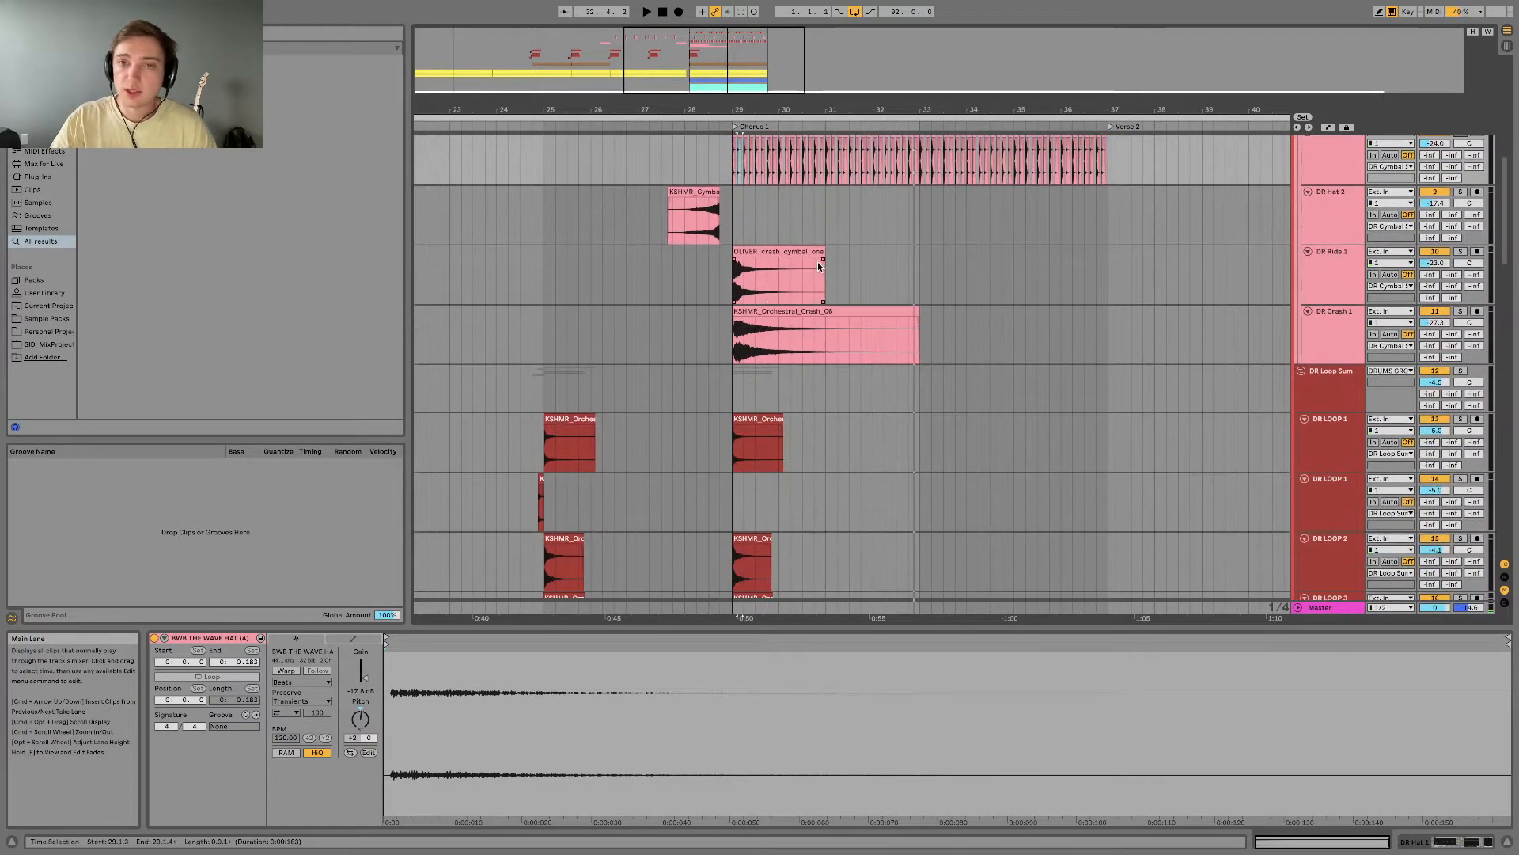
scroll(815, 261, "down", 6)
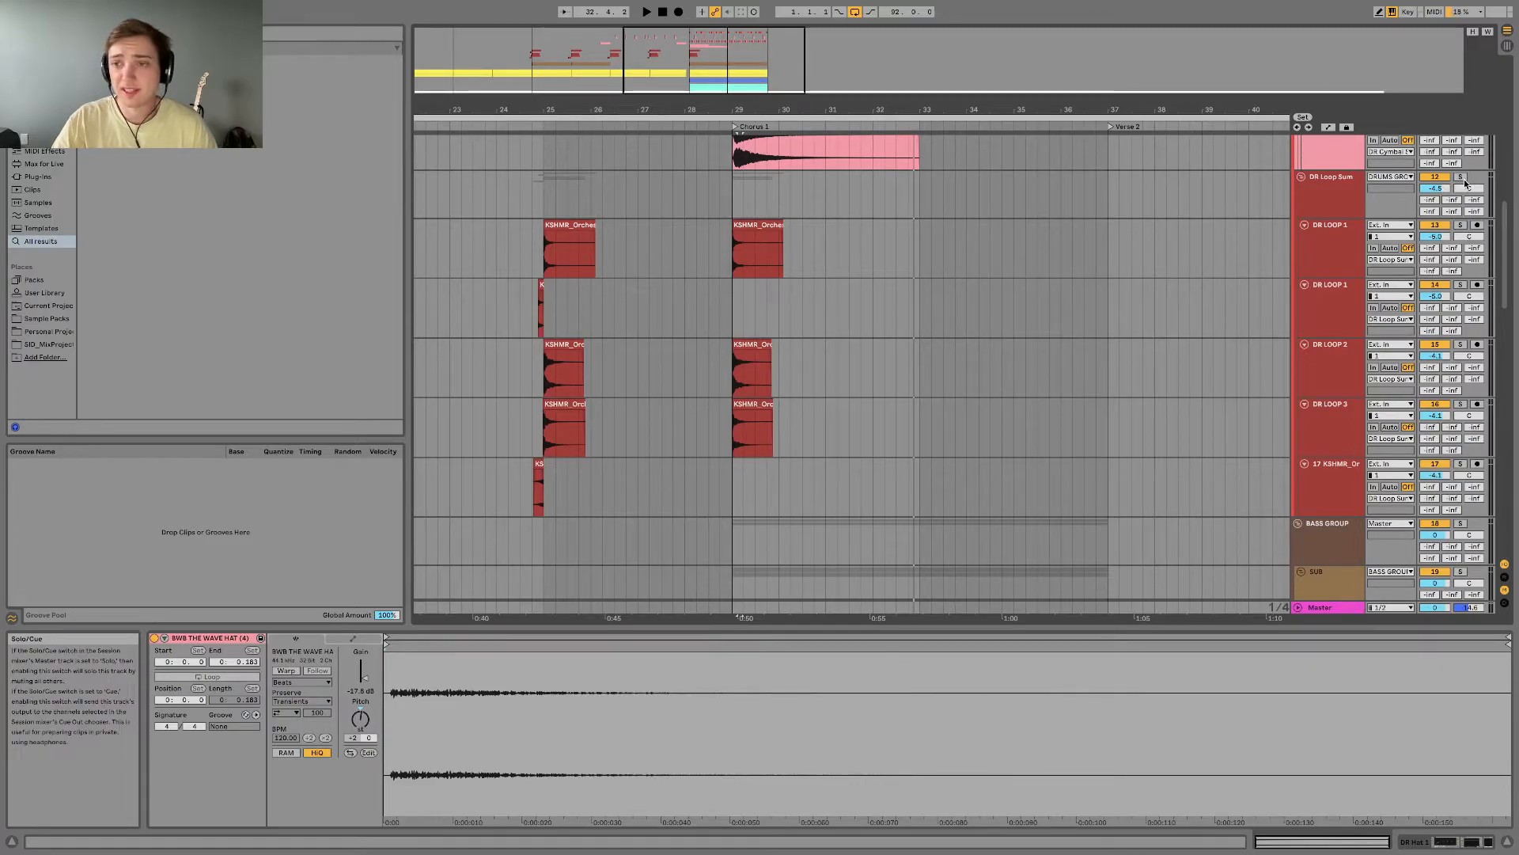
left_click(525, 244)
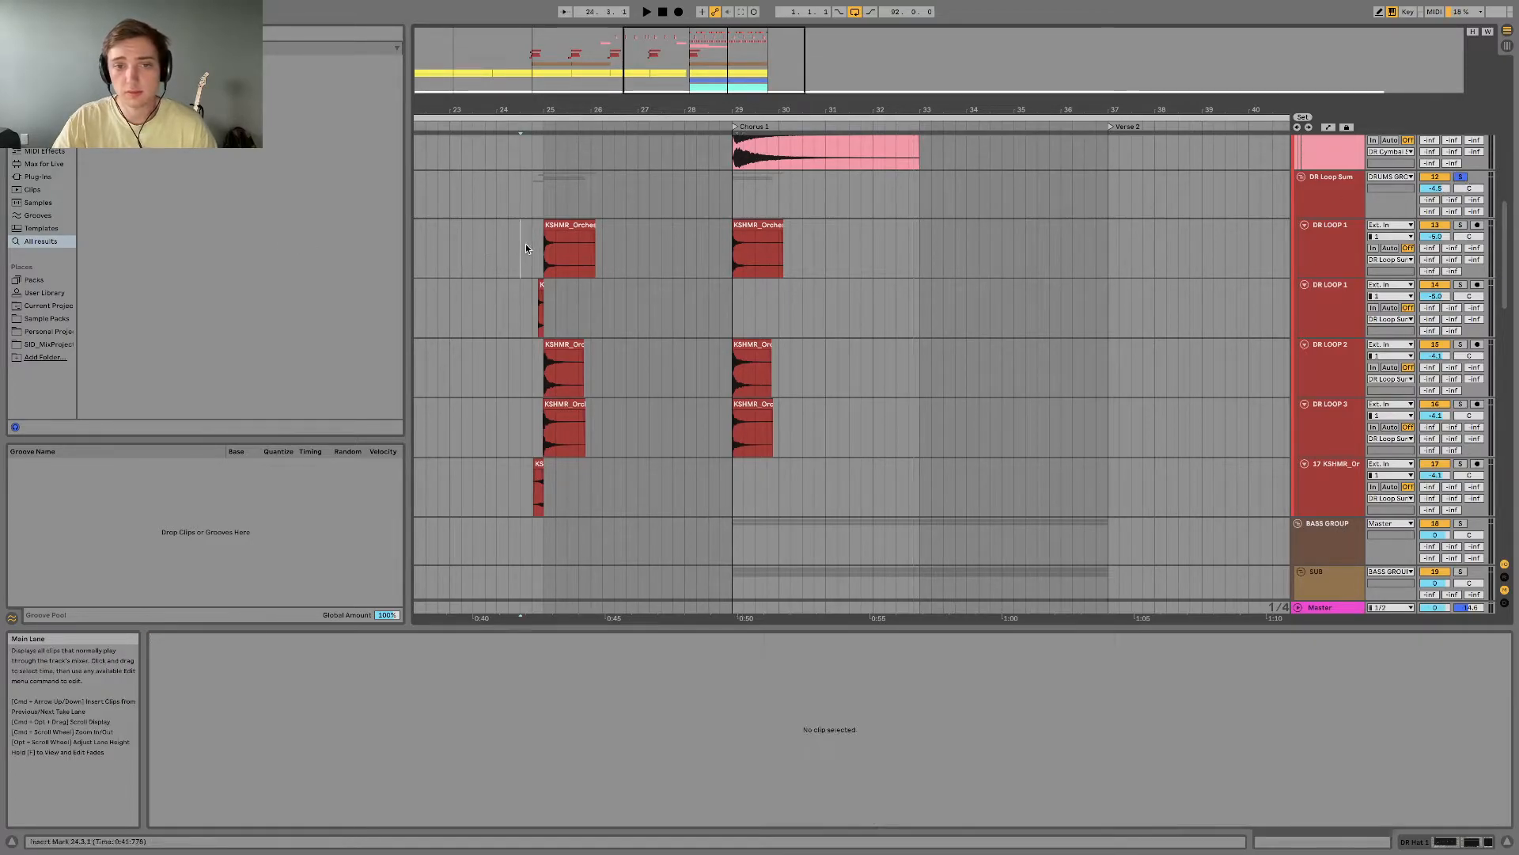
key("space")
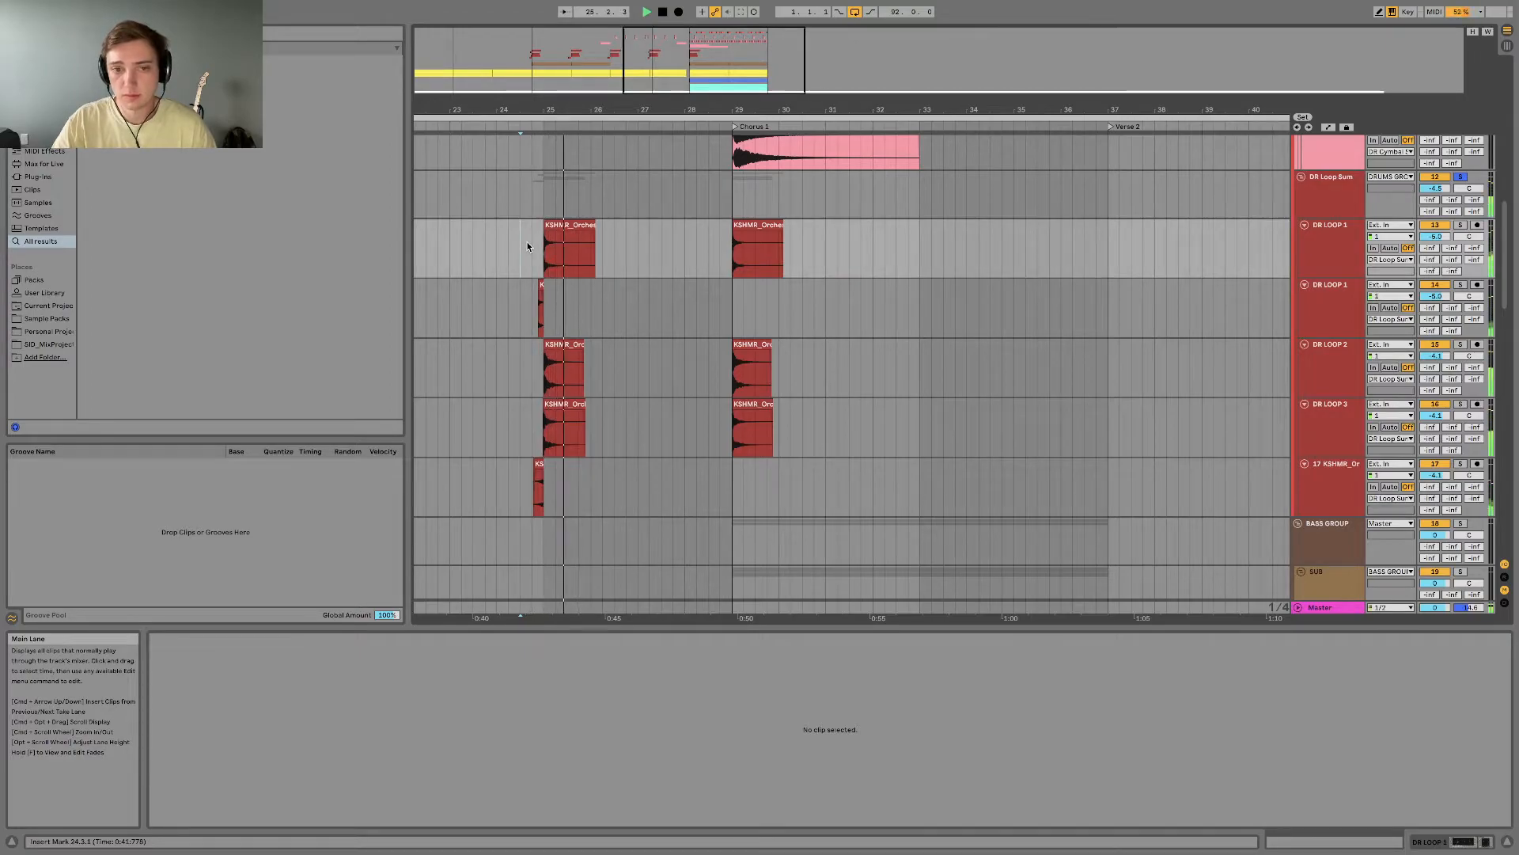
left_click(726, 251)
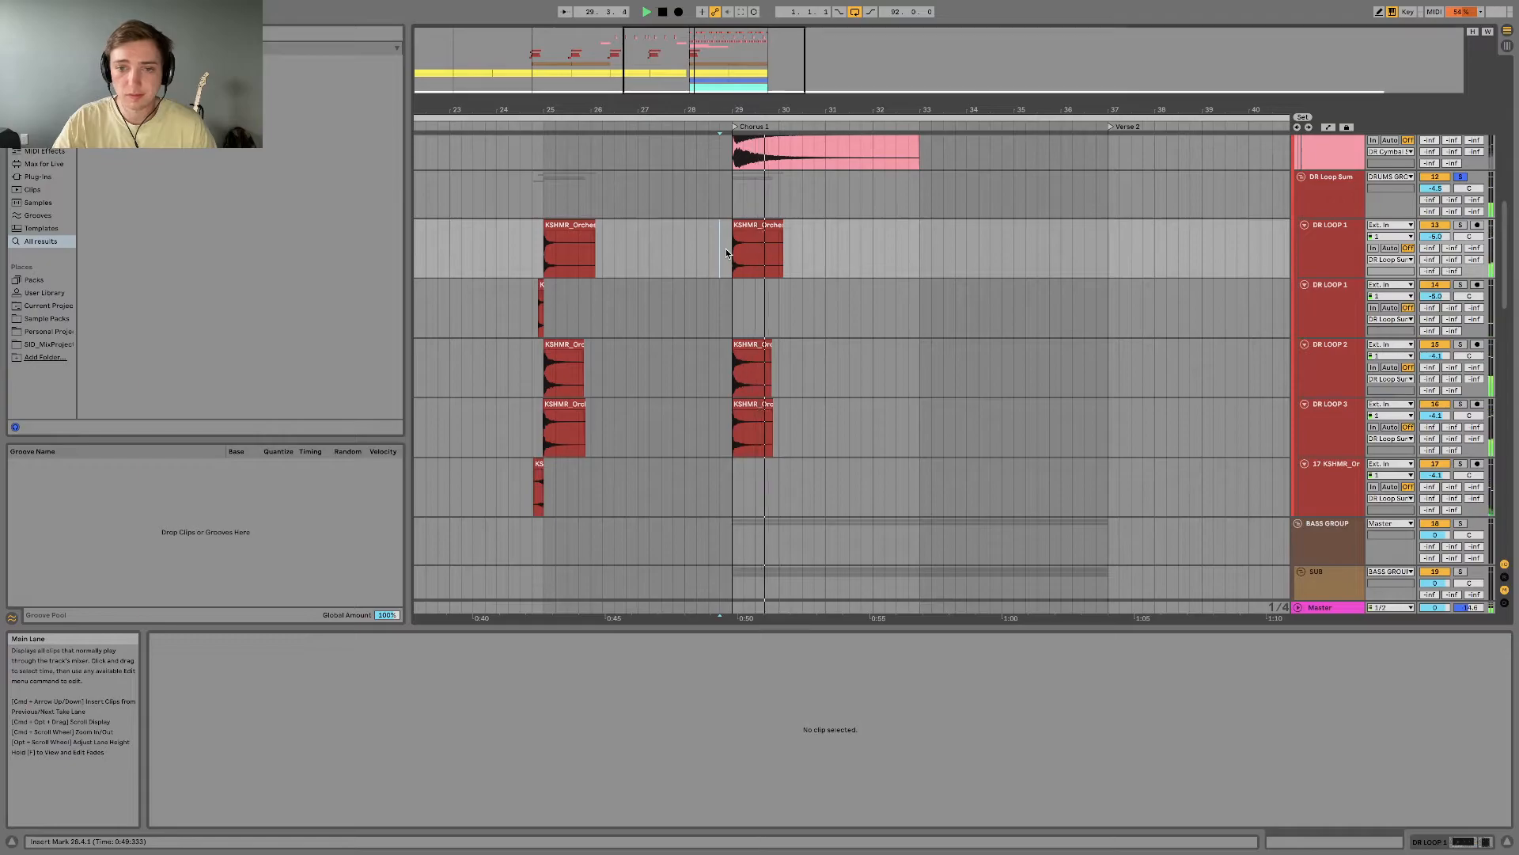
Step: Review the DR LOOP 1 and DR LOOP 2 tracks and their DR Loop Sum group
left_click(1321, 245)
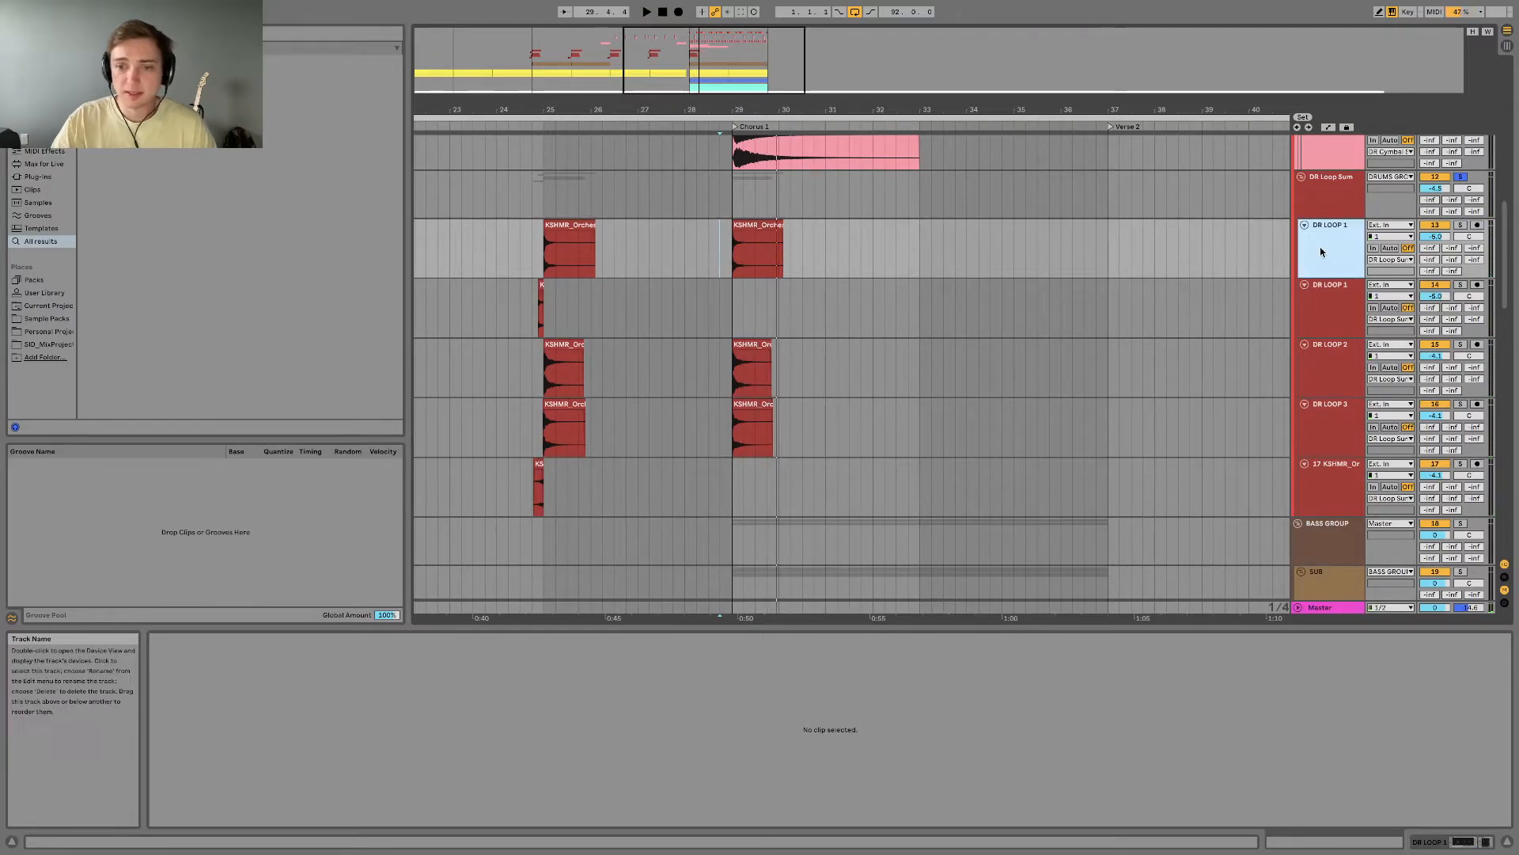
left_click(1333, 360)
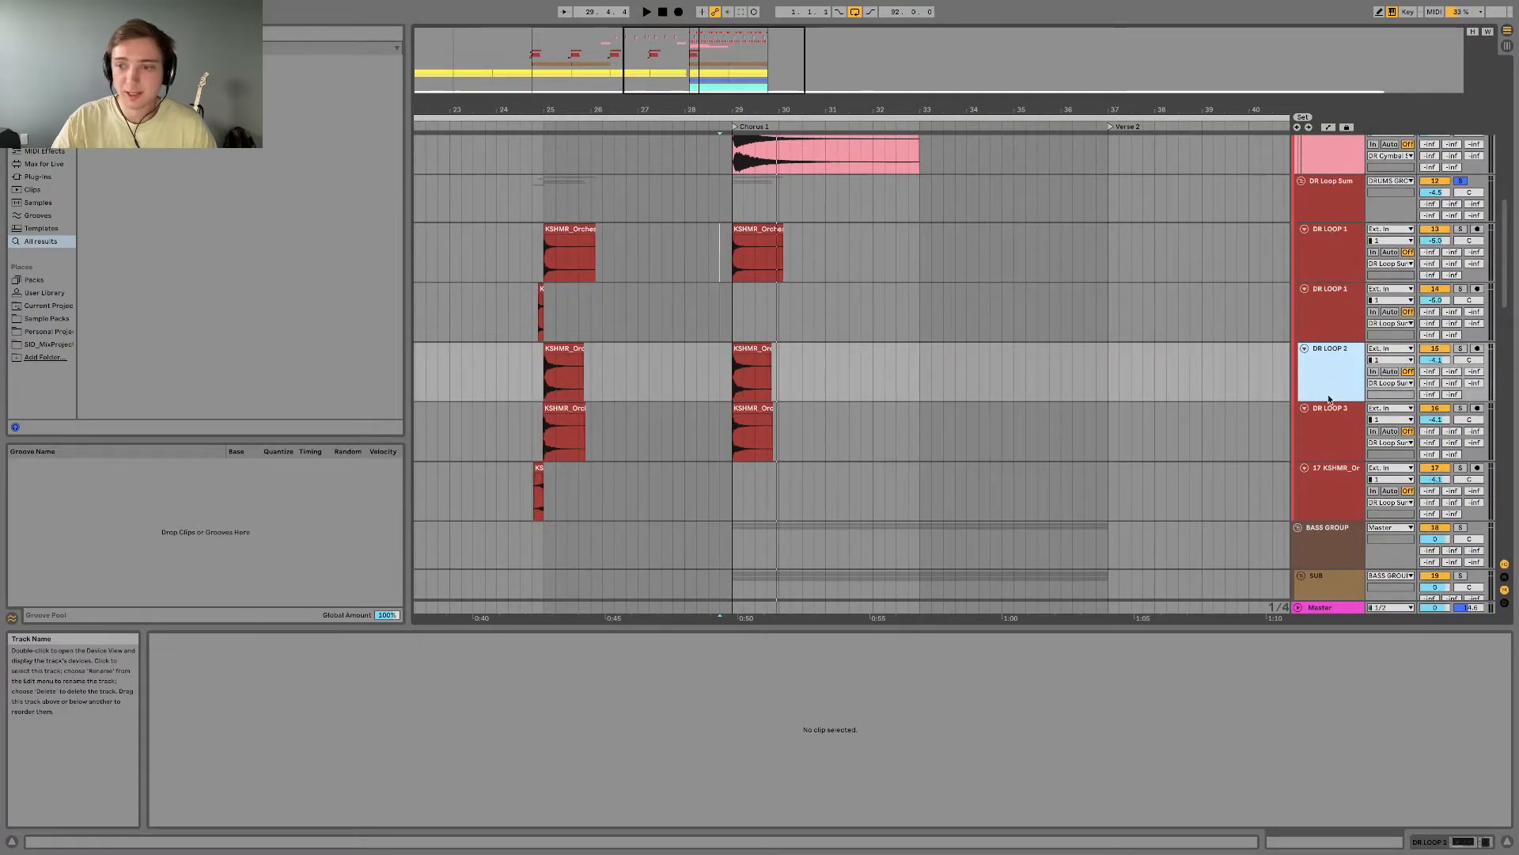
left_click(1348, 198)
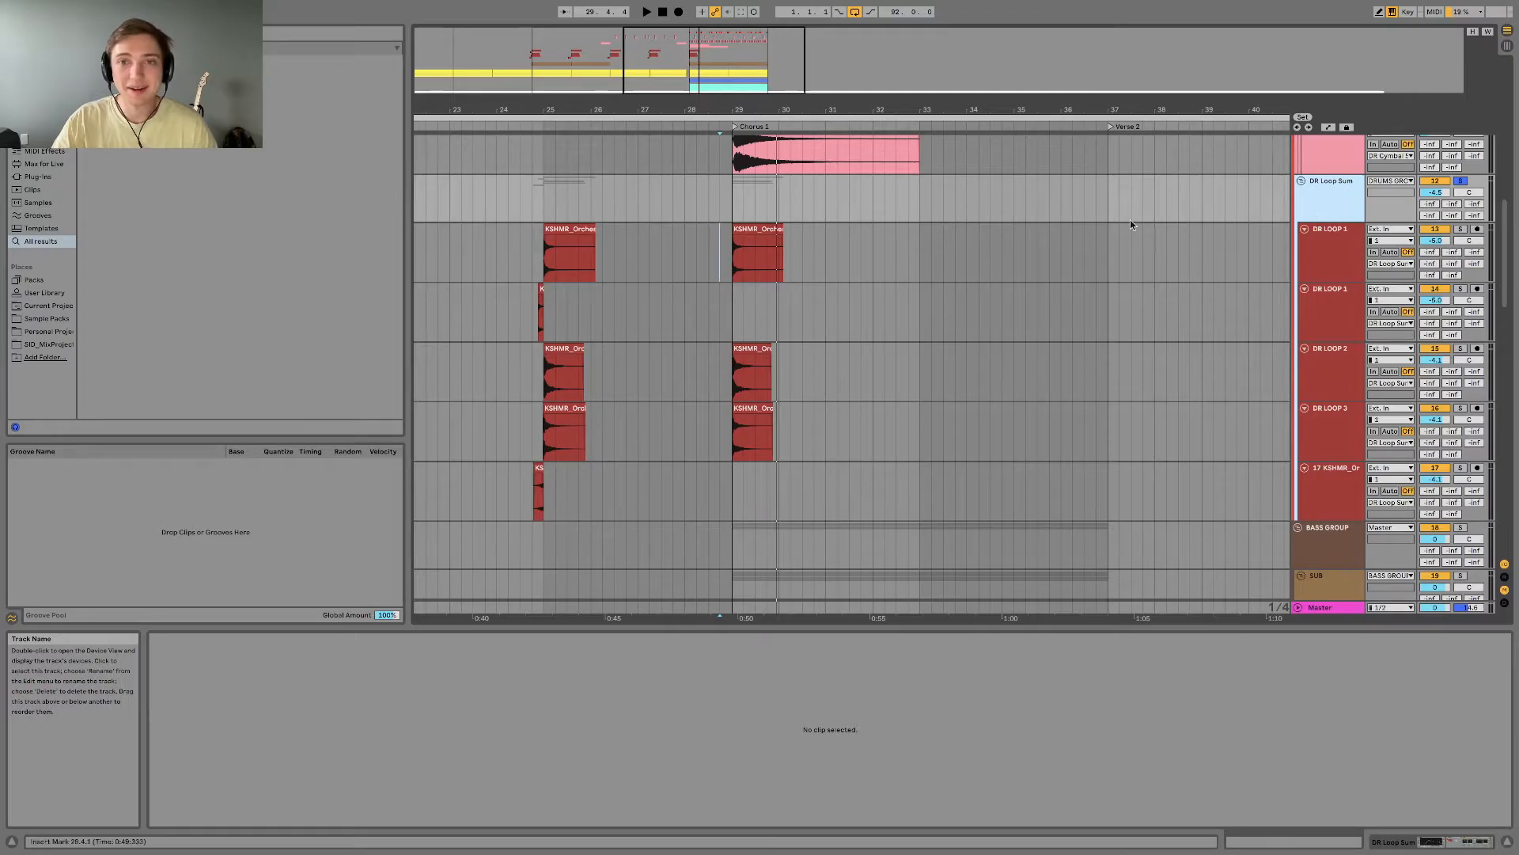
left_click_drag(648, 107, 692, 108)
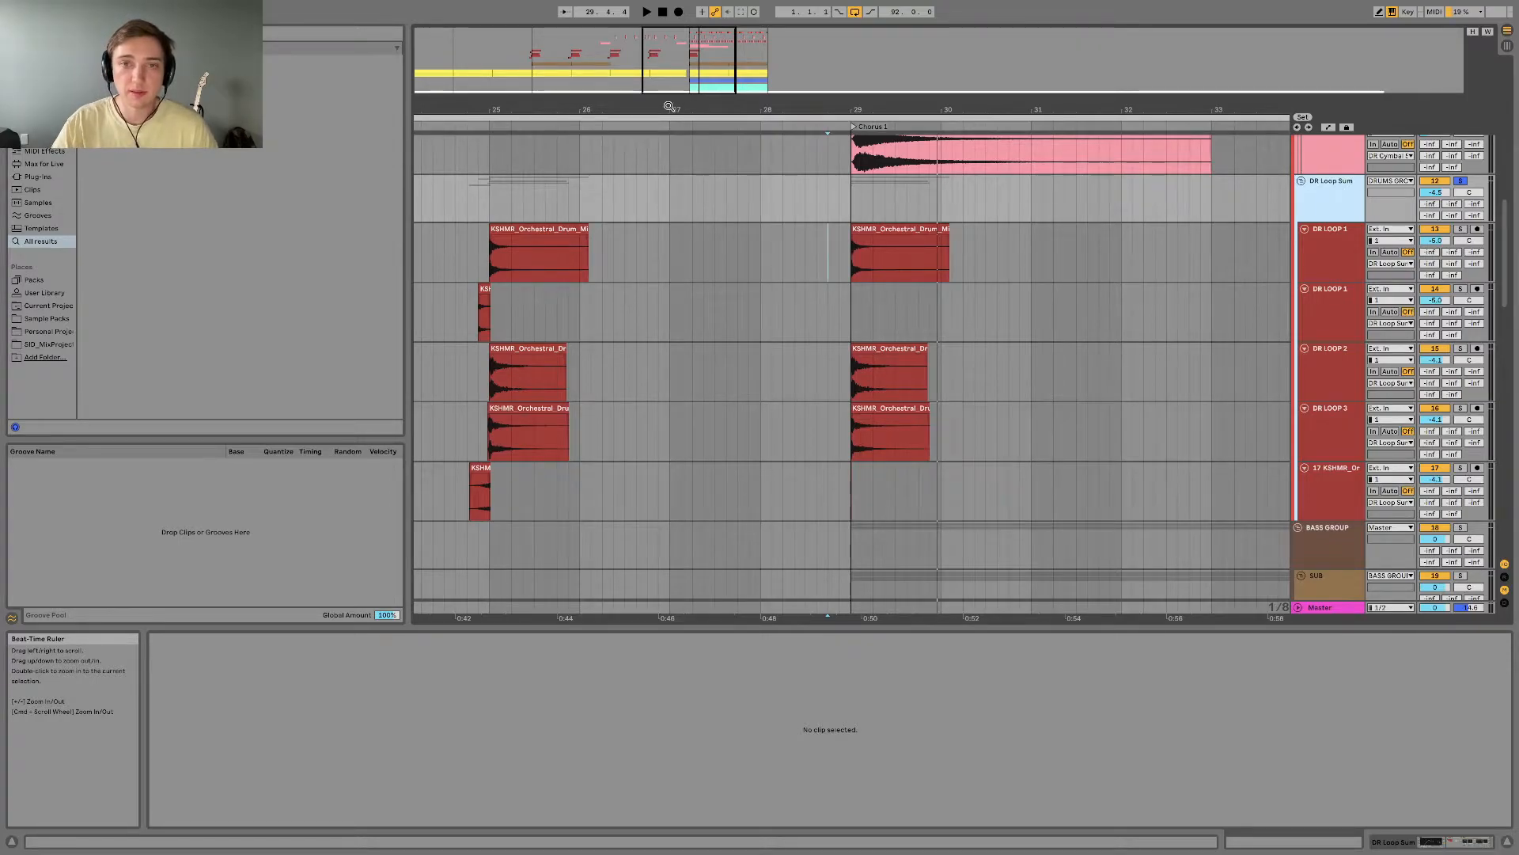
Step: Play the SYNTHS GROUP in solo from just before Chorus 1
scroll(898, 218, "down", 15)
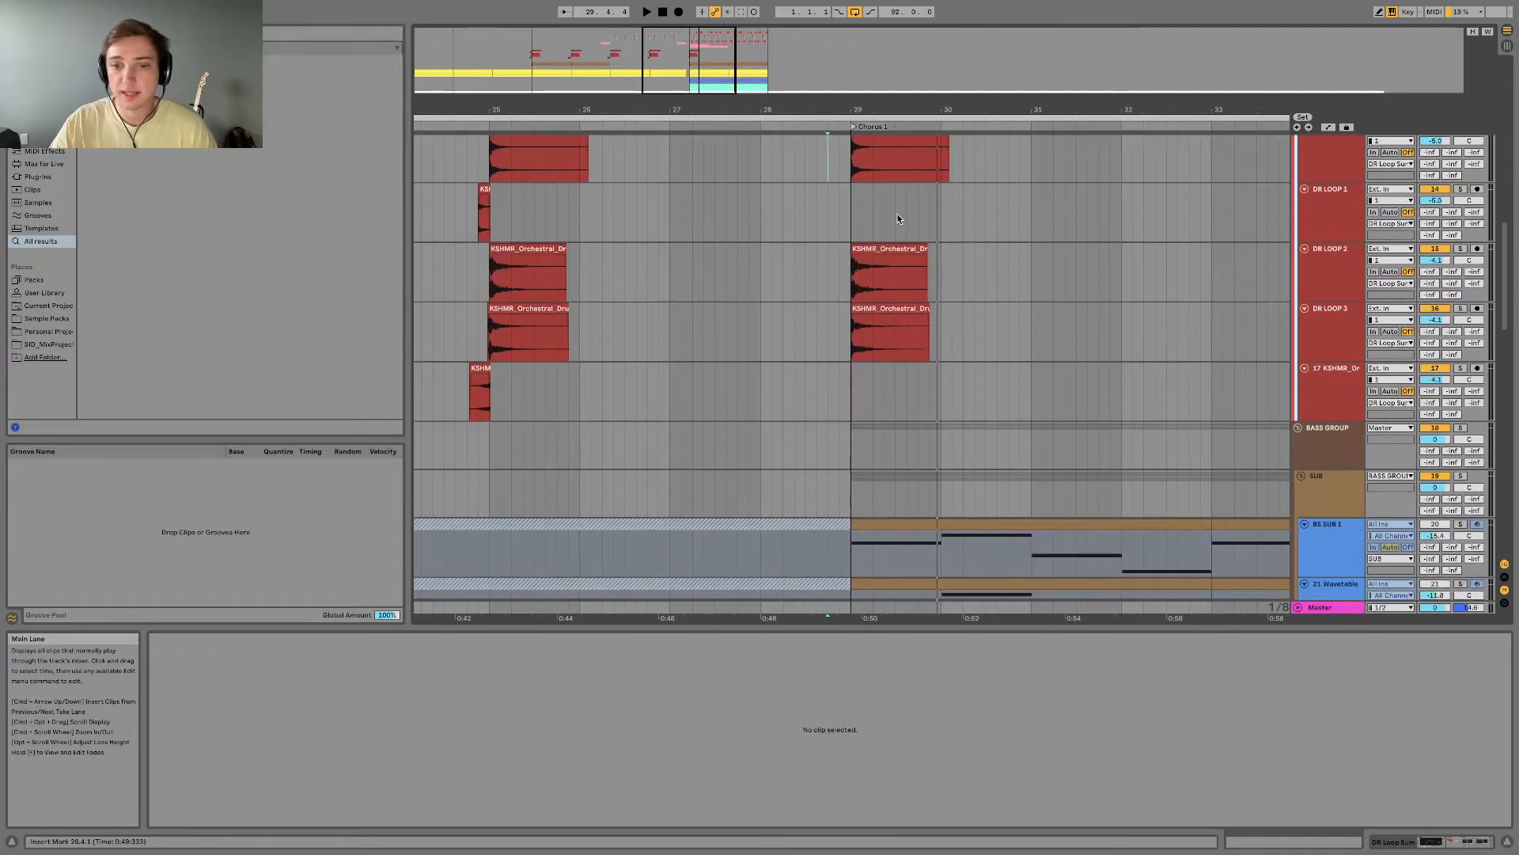
scroll(898, 218, "down", 5)
scroll(899, 214, "up", 1)
left_click_drag(901, 110, 596, 101)
scroll(843, 207, "up", 5)
left_click(1461, 326)
key("space")
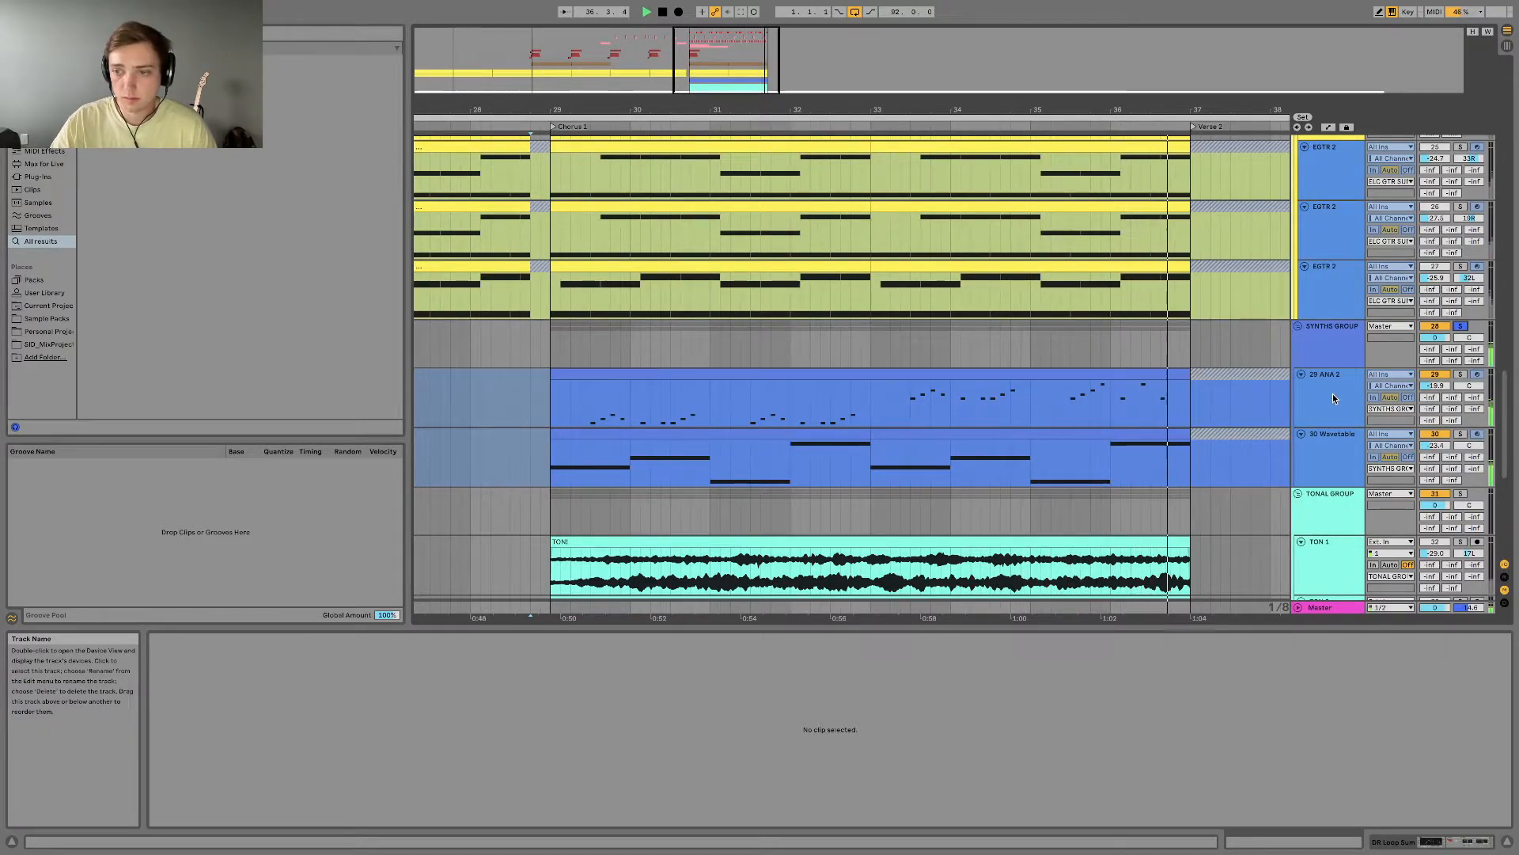
Step: Solo the ANA 2 track in the synths group and unfreeze it
left_click(1463, 378)
right_click(1317, 397)
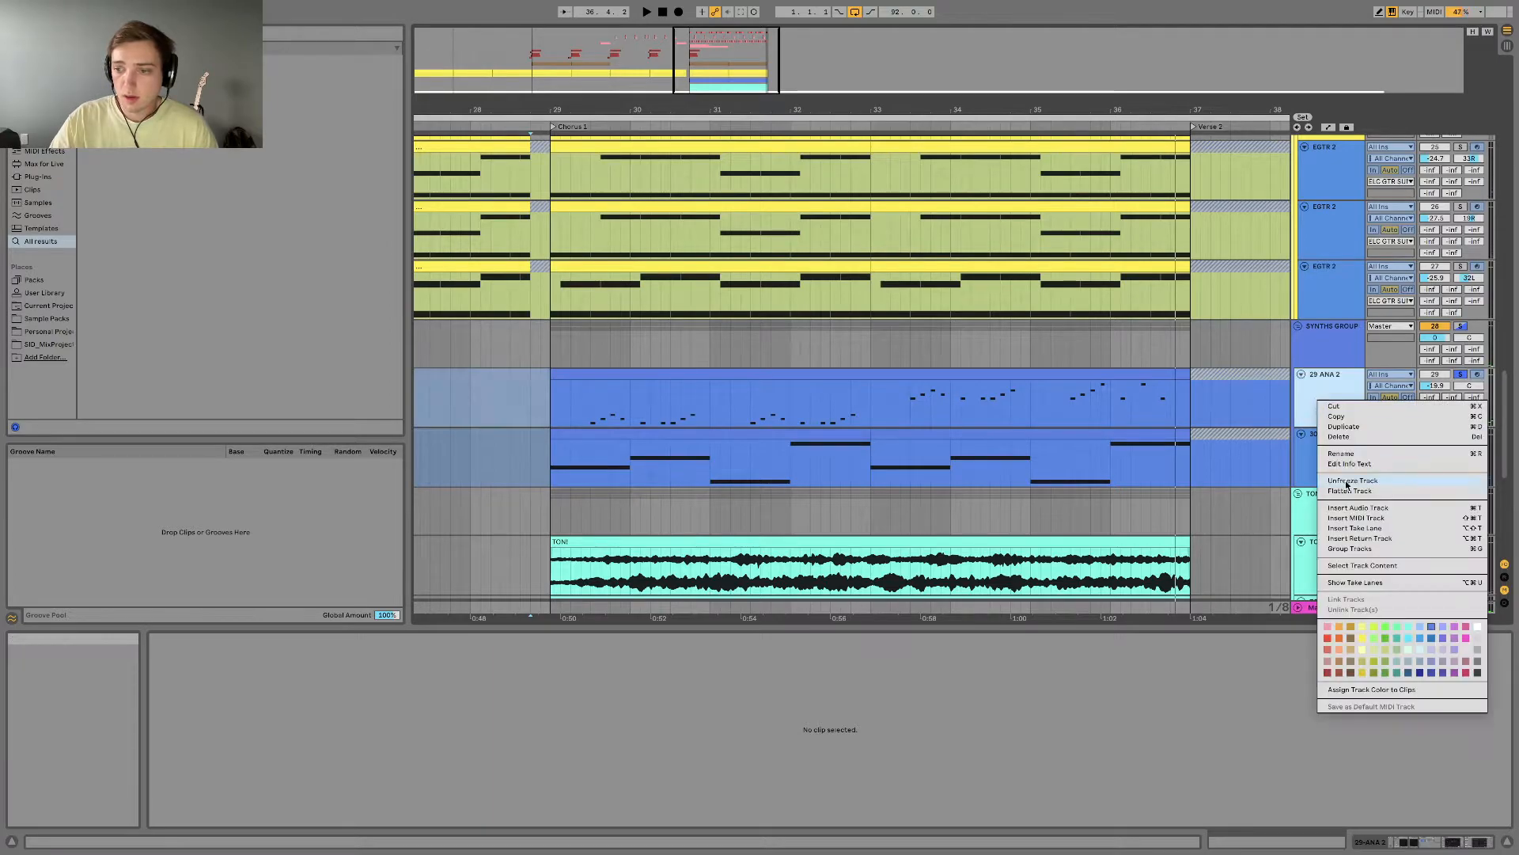
left_click(1344, 478)
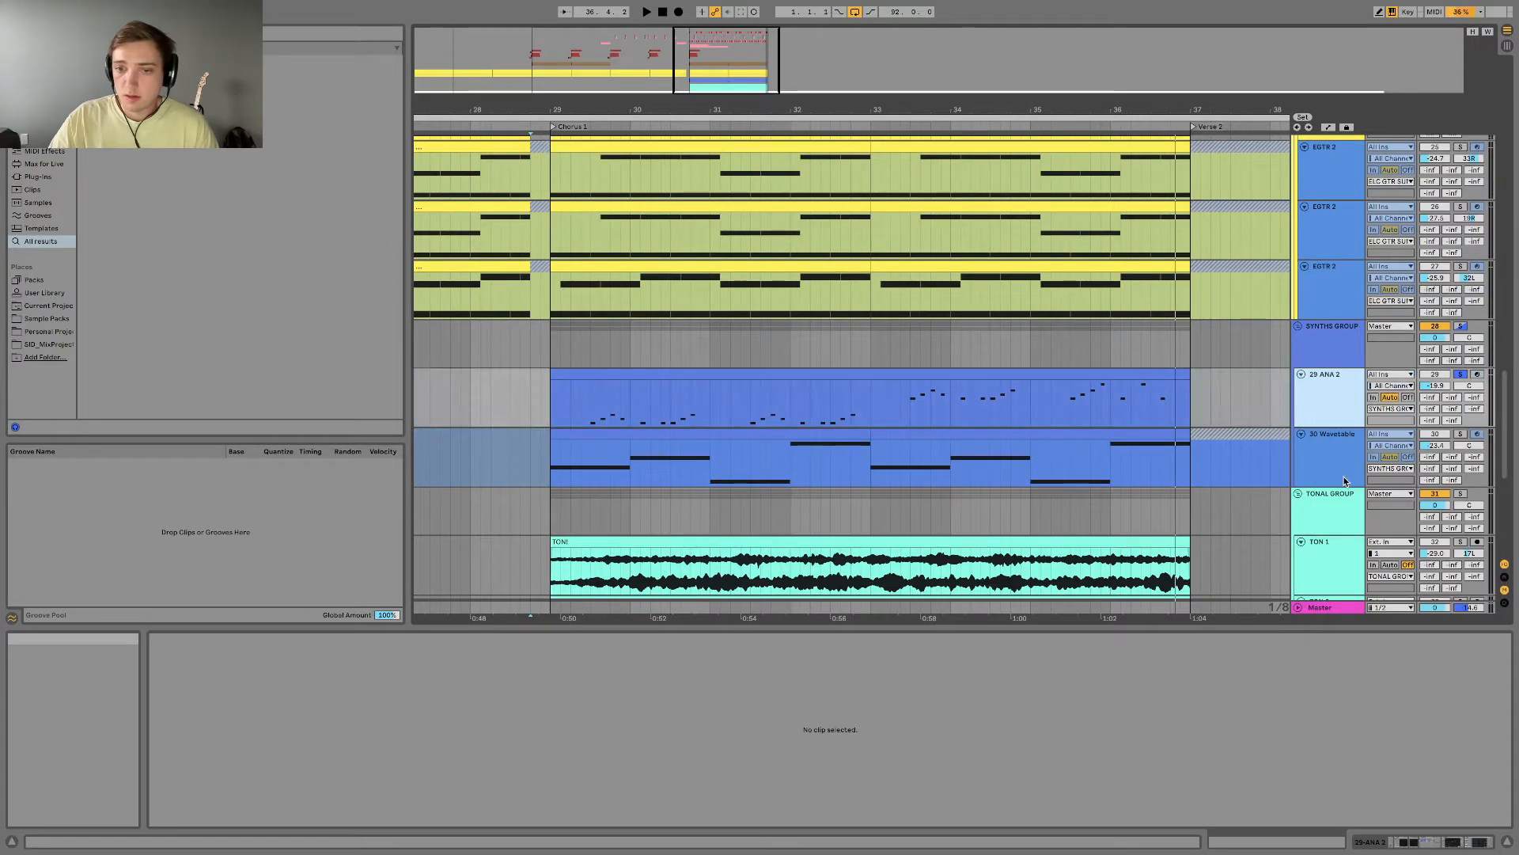
Step: Examine the ANA 2 synth, both chains of its Audio Effect Rack, and the Reverb, Compressor and OTT
left_click(1332, 413)
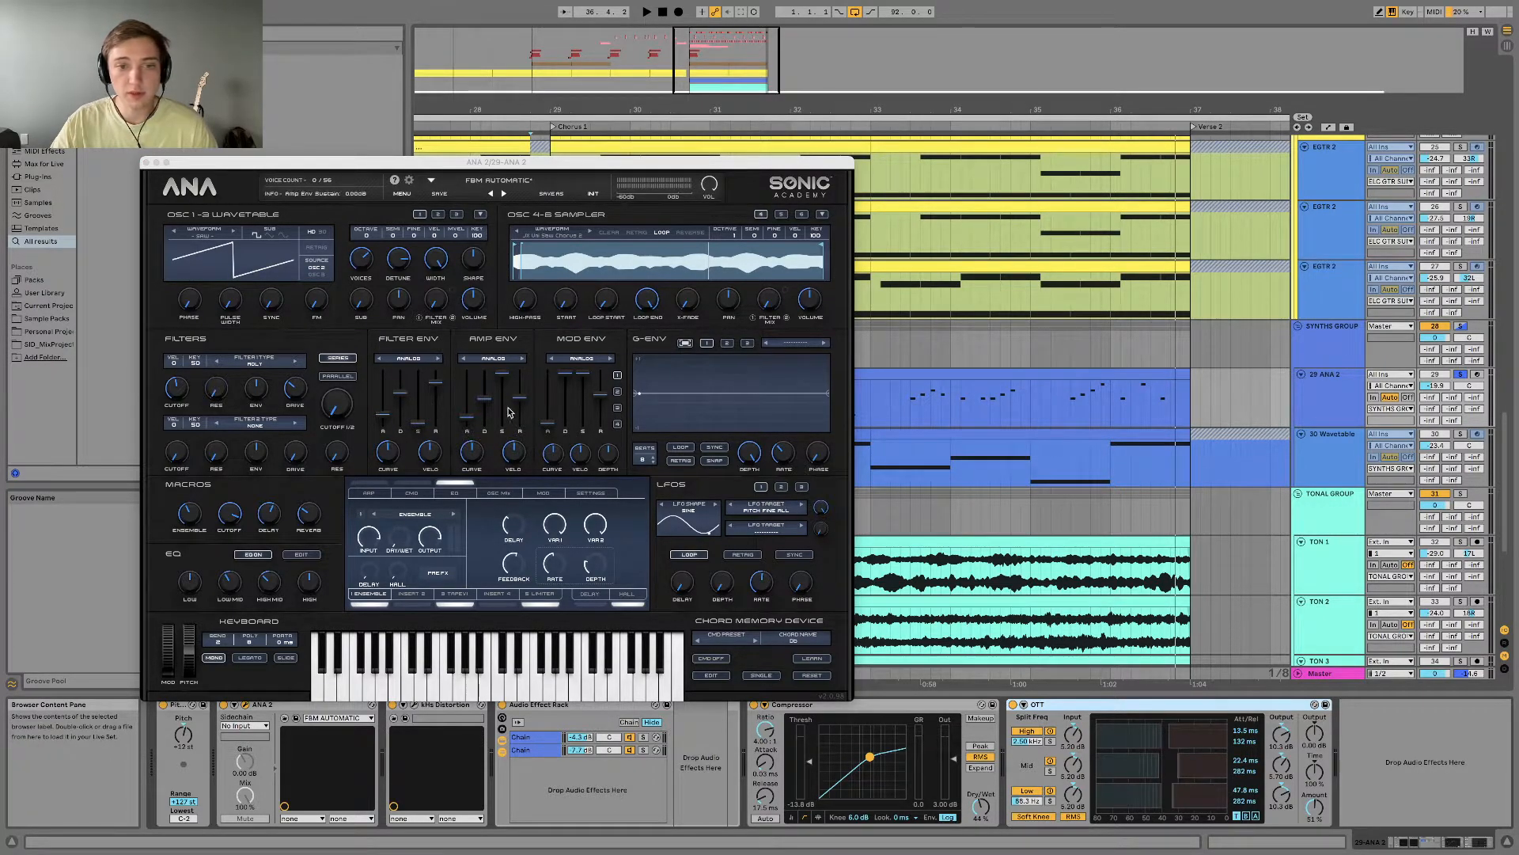
left_click(145, 163)
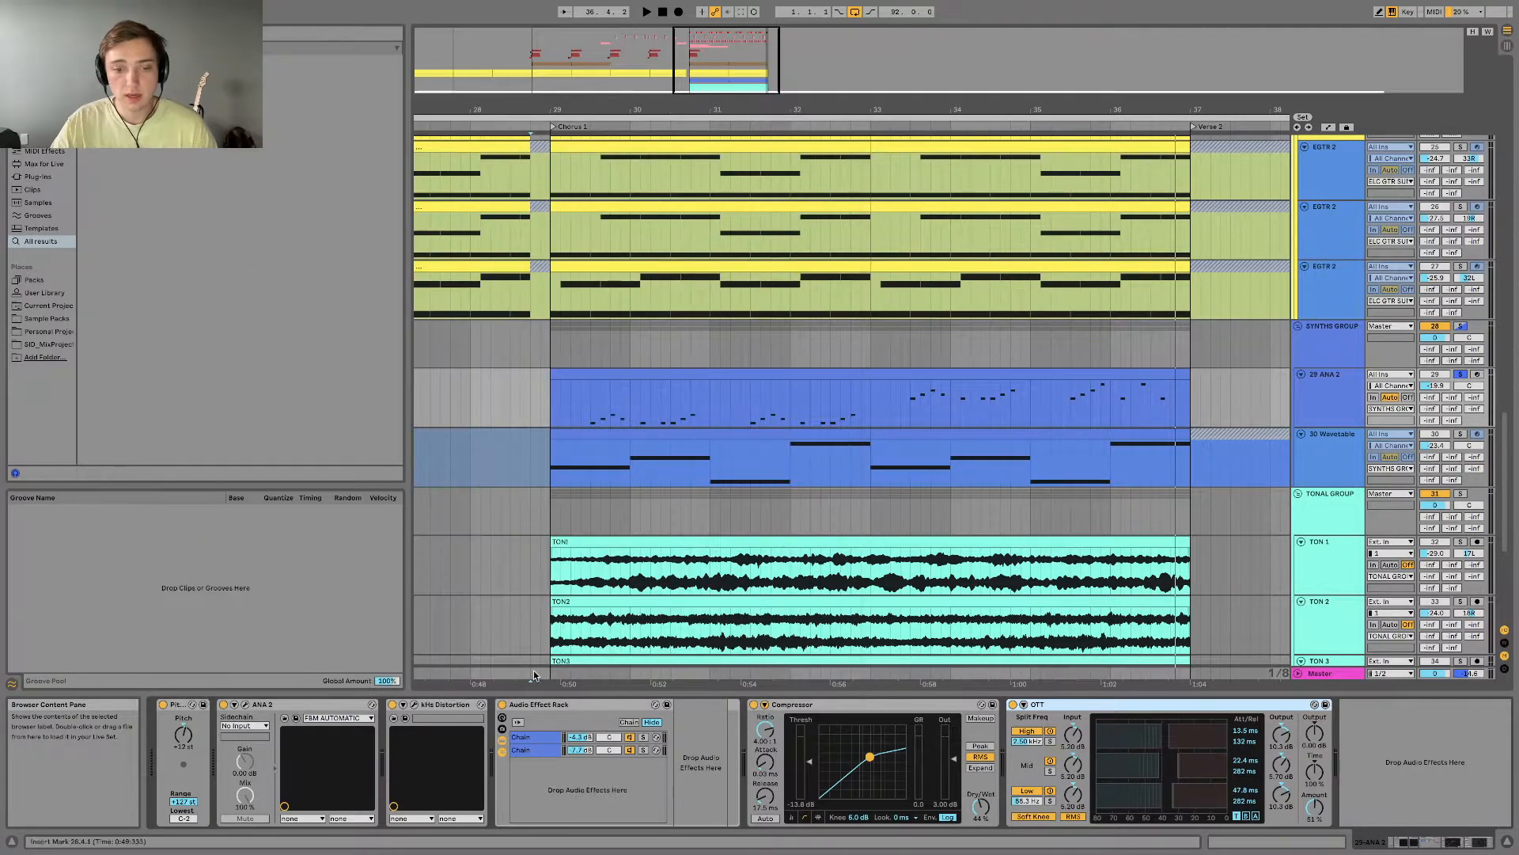
left_click(530, 744)
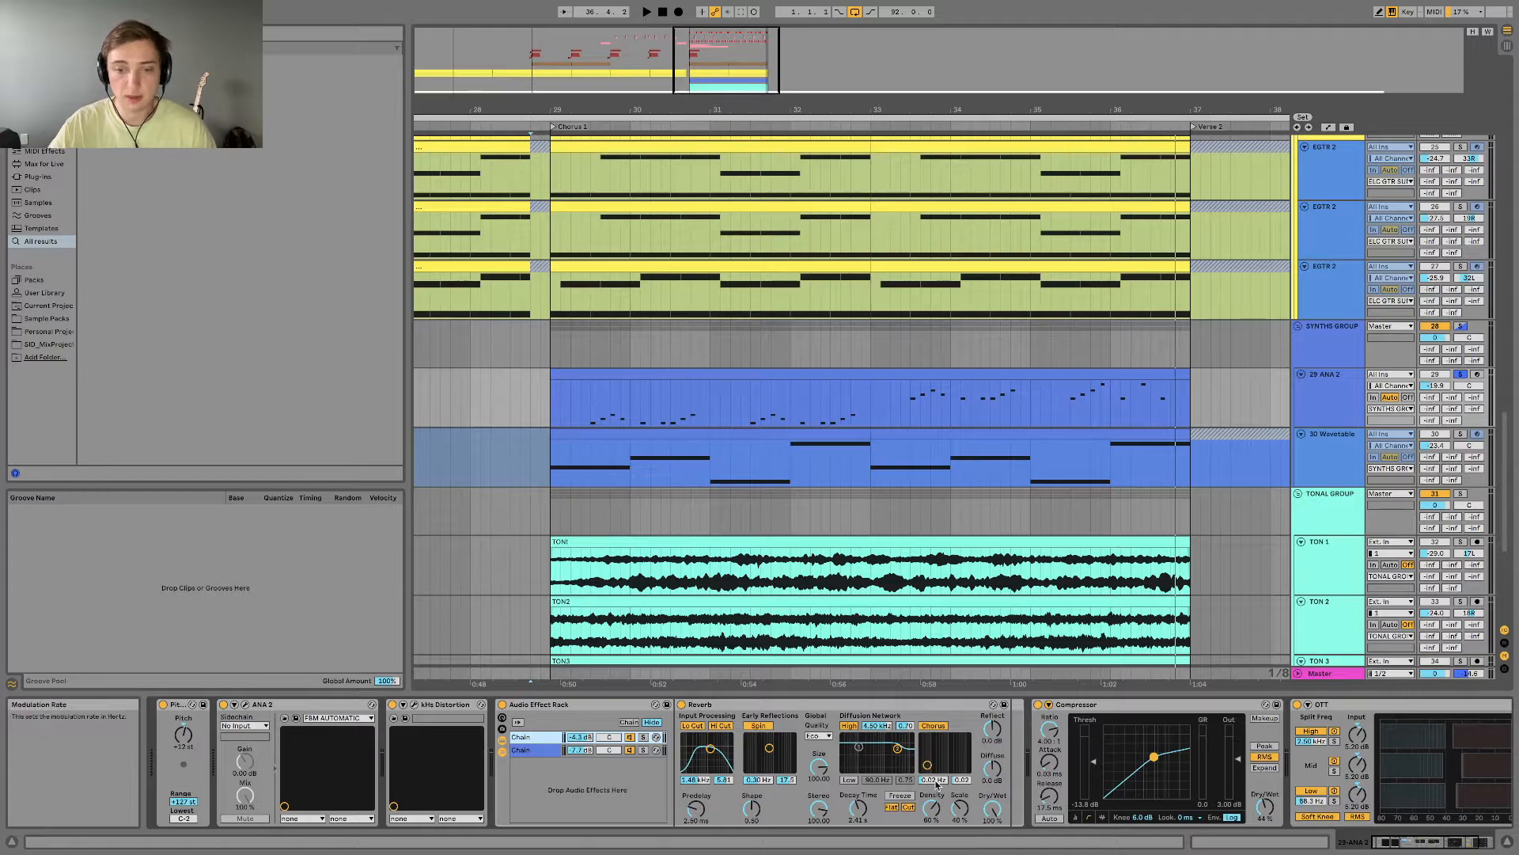
left_click(543, 750)
left_click(545, 740)
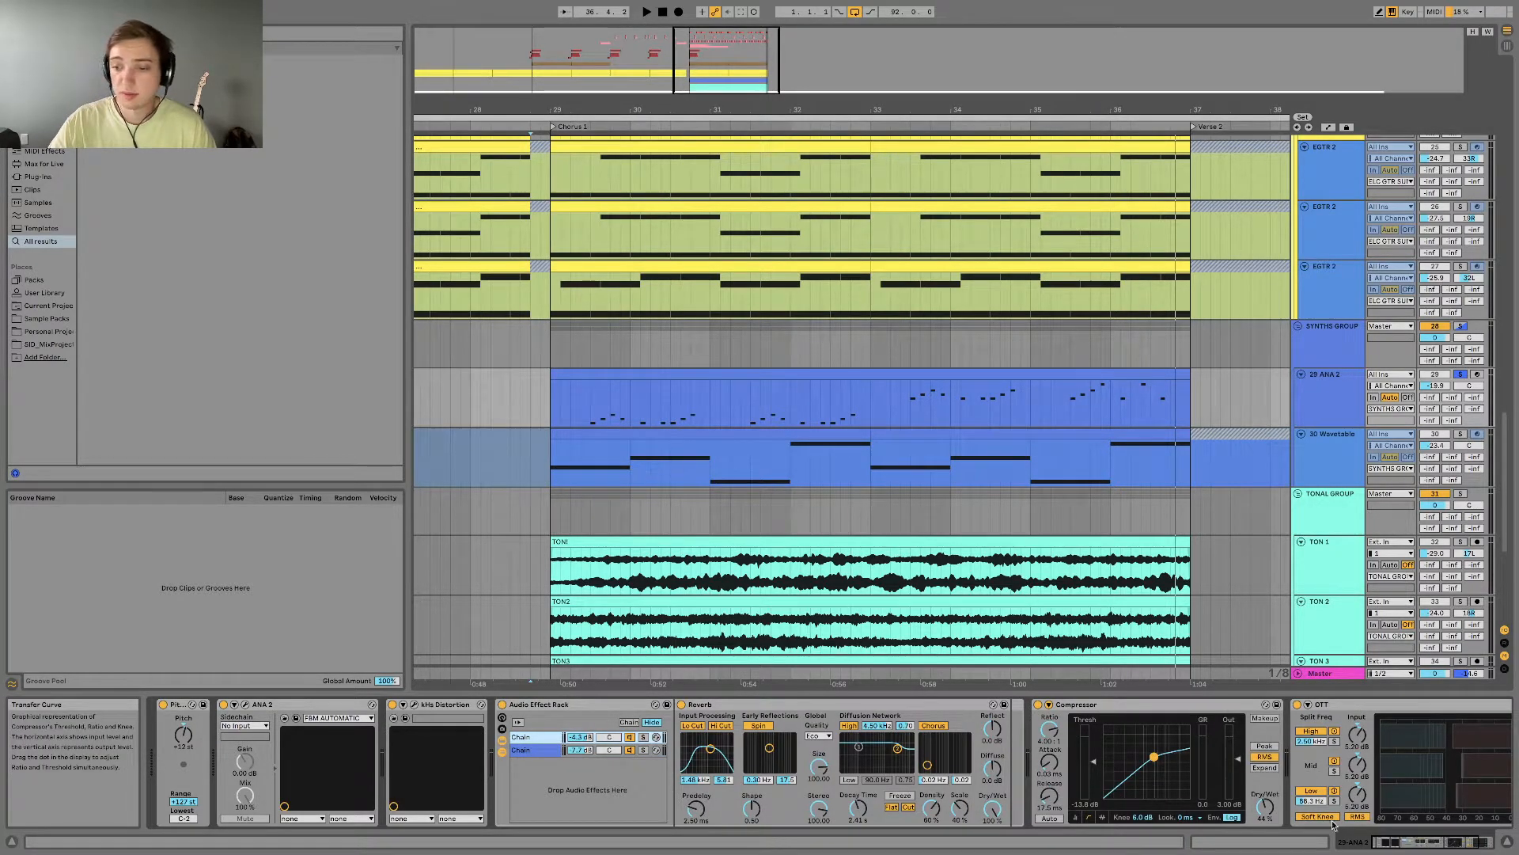
left_click_drag(1423, 843, 1436, 842)
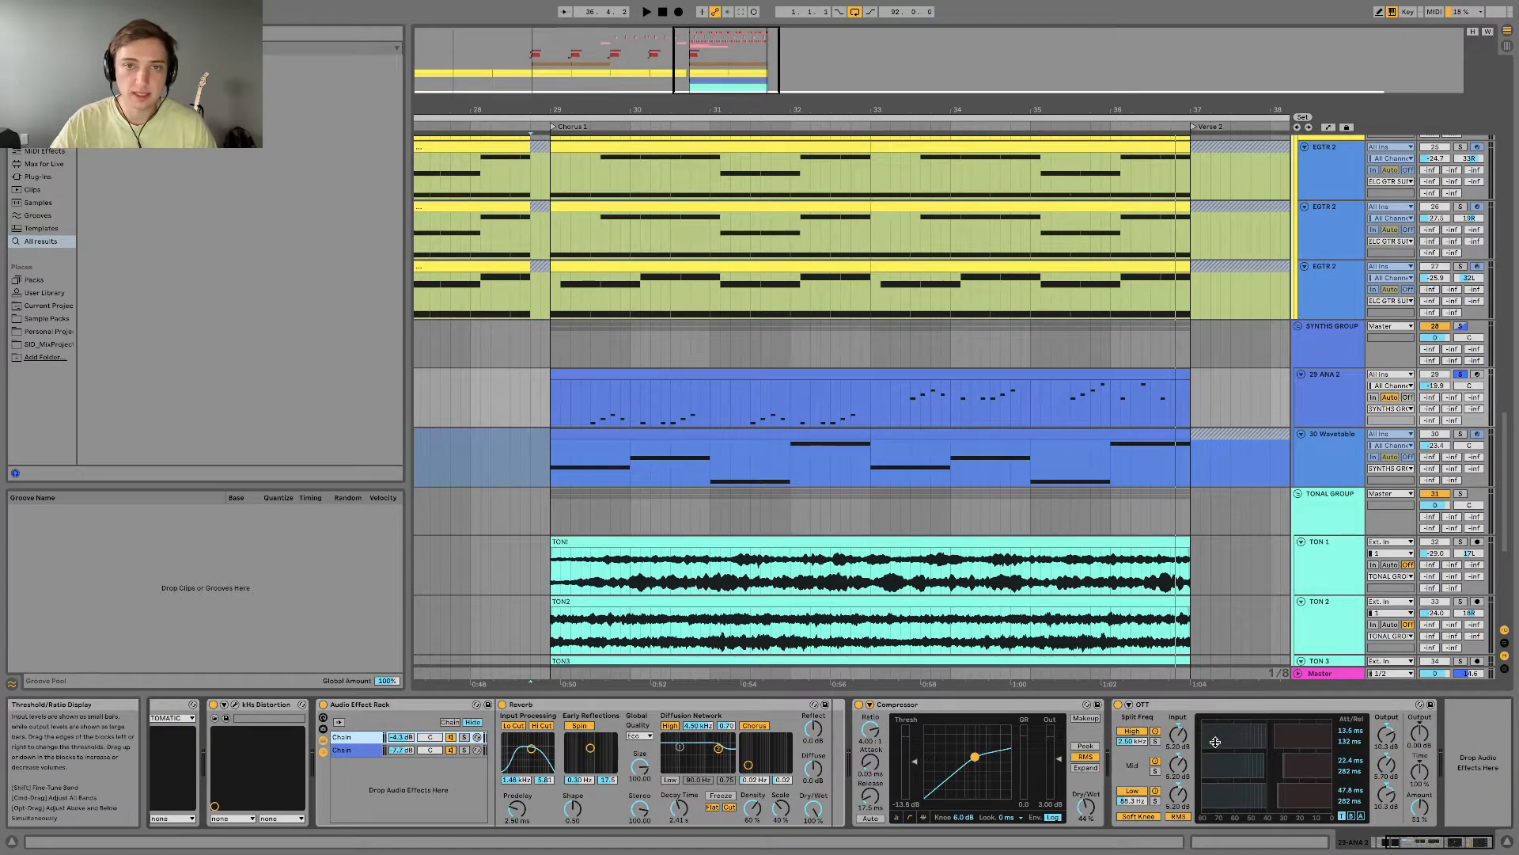
Step: Play the ANA 2 track in solo from just before Chorus 1 with its effect chain on view
left_click(1462, 375)
left_click(1461, 374)
key("space")
scroll(1241, 331, "down", 1)
scroll(1240, 329, "down", 3)
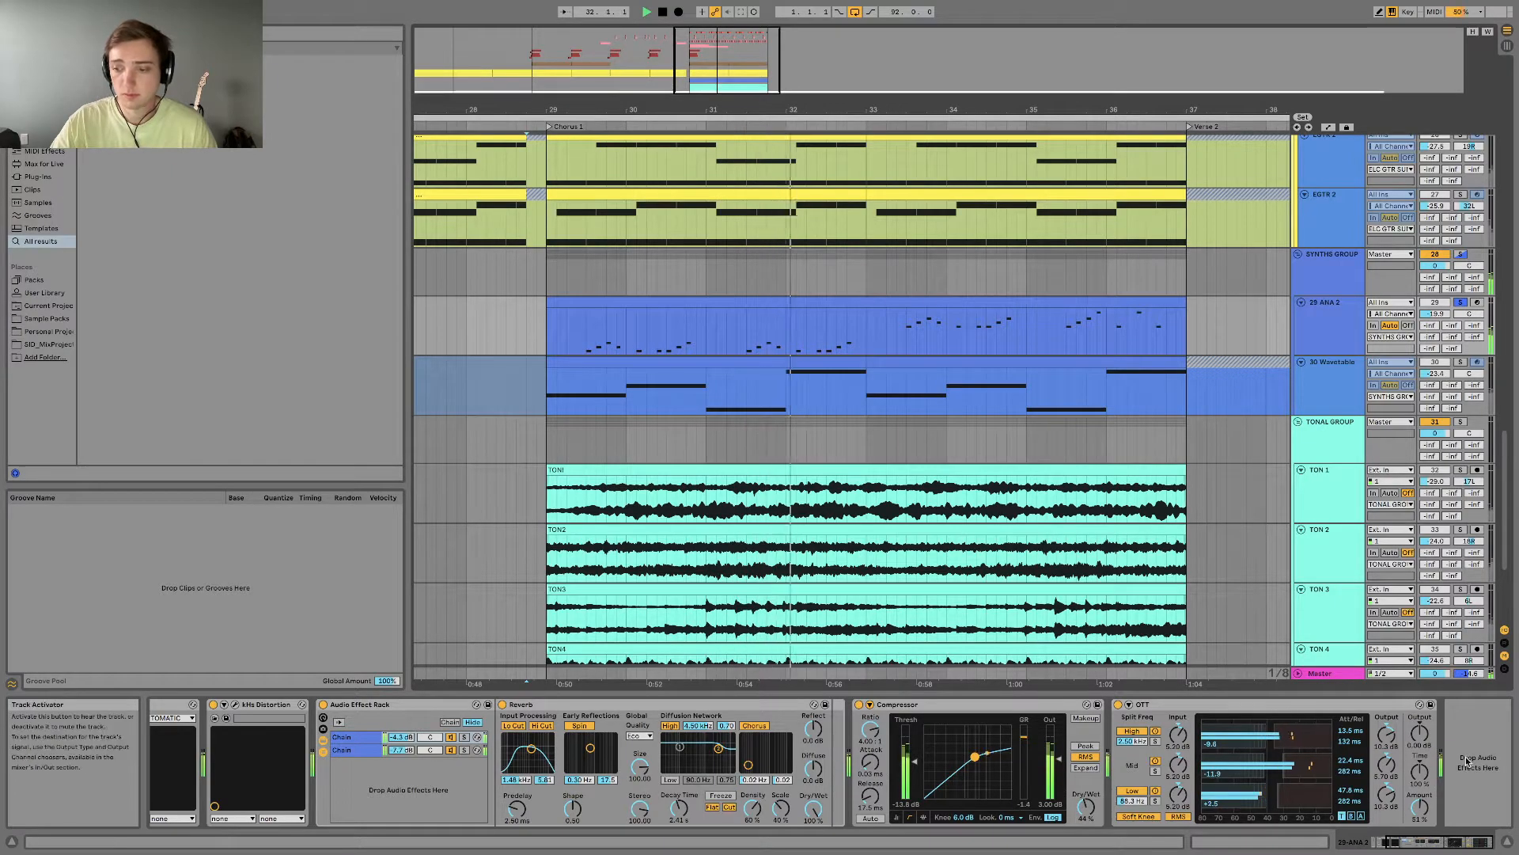
key("space")
Step: Examine the kHs Distortion plug-in on the ANA 2 track, then close its window
left_click_drag(1424, 842, 1401, 842)
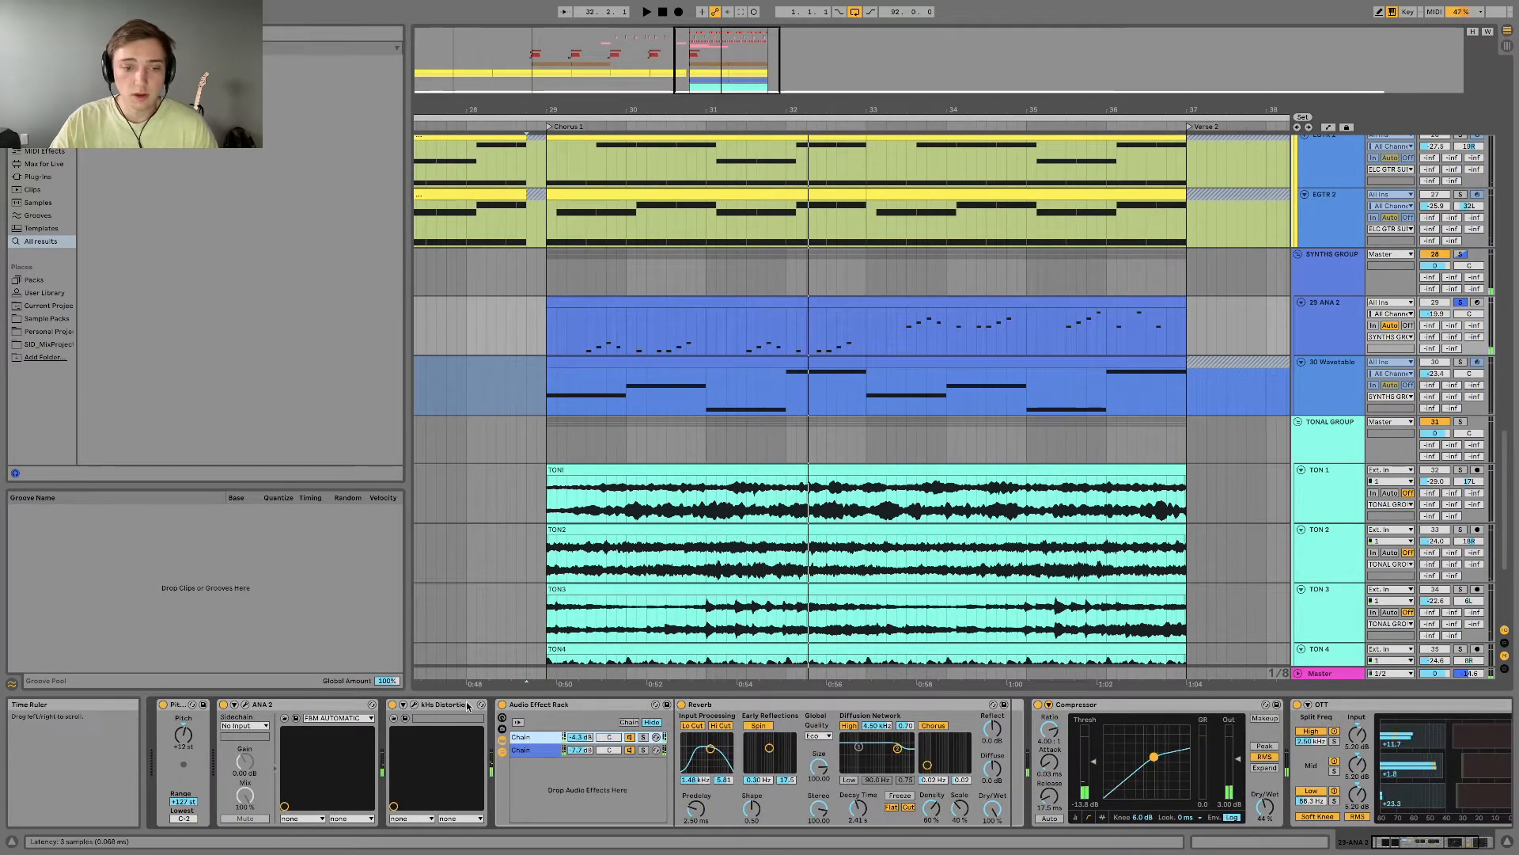
left_click(414, 704)
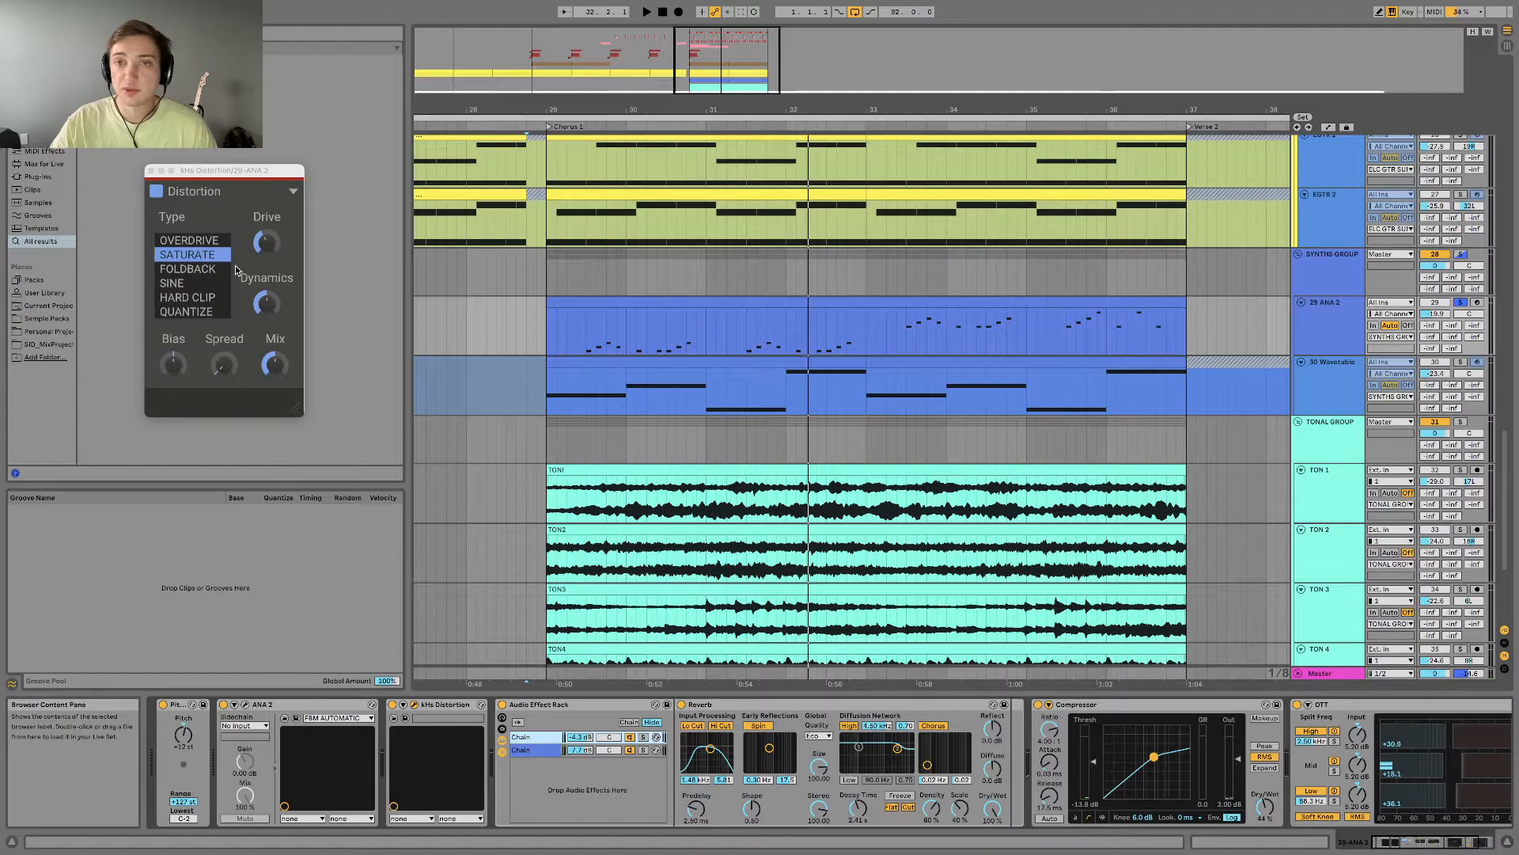
left_click(151, 172)
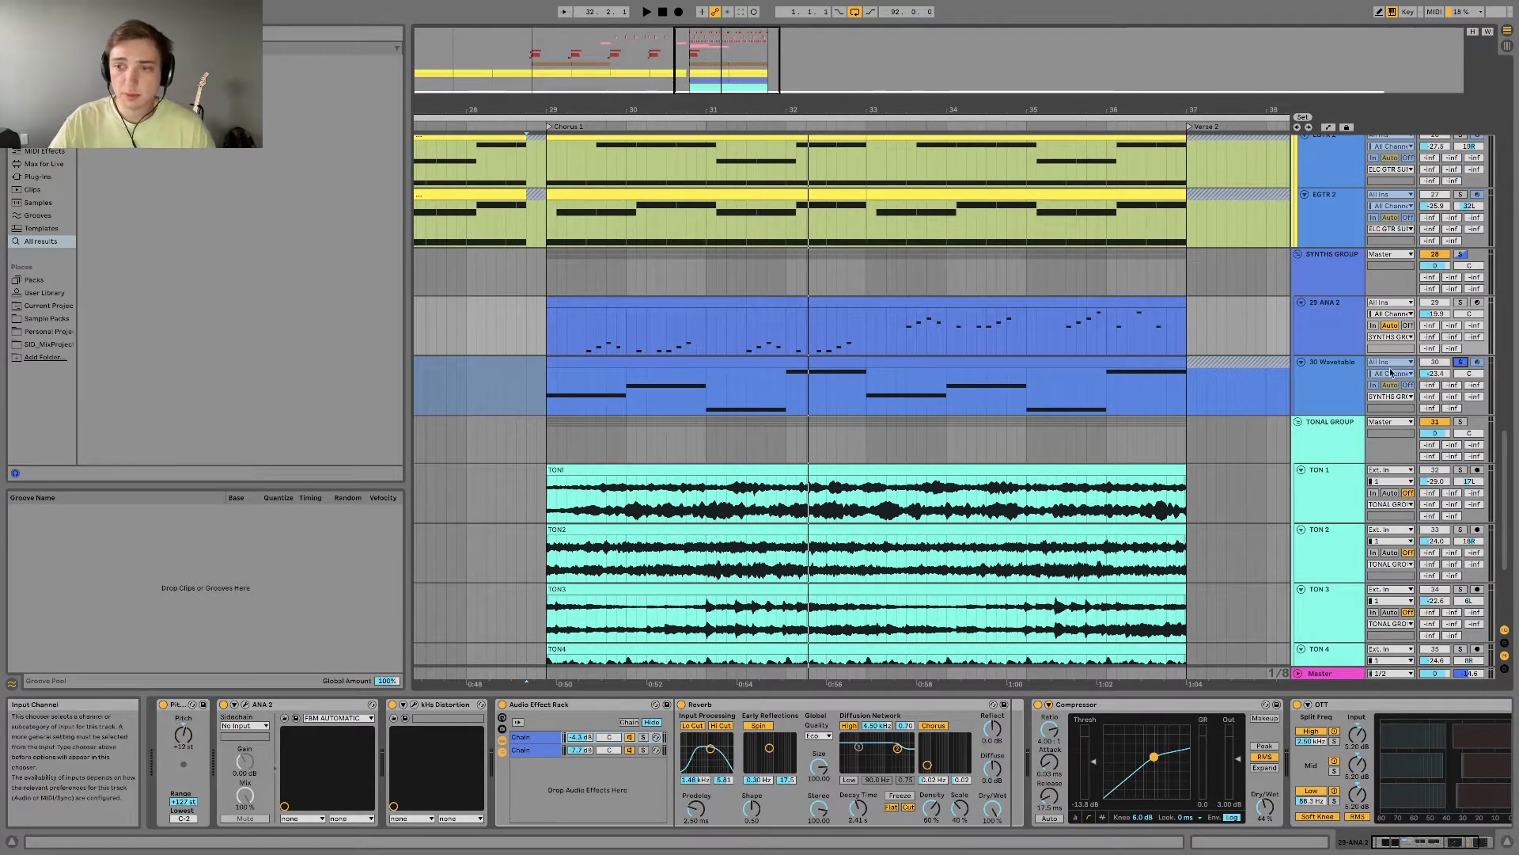
Step: Play the 30 Wavetable track in solo from just before Chorus 1 and examine its device chain through to the Reverb
left_click(1329, 378)
key("space")
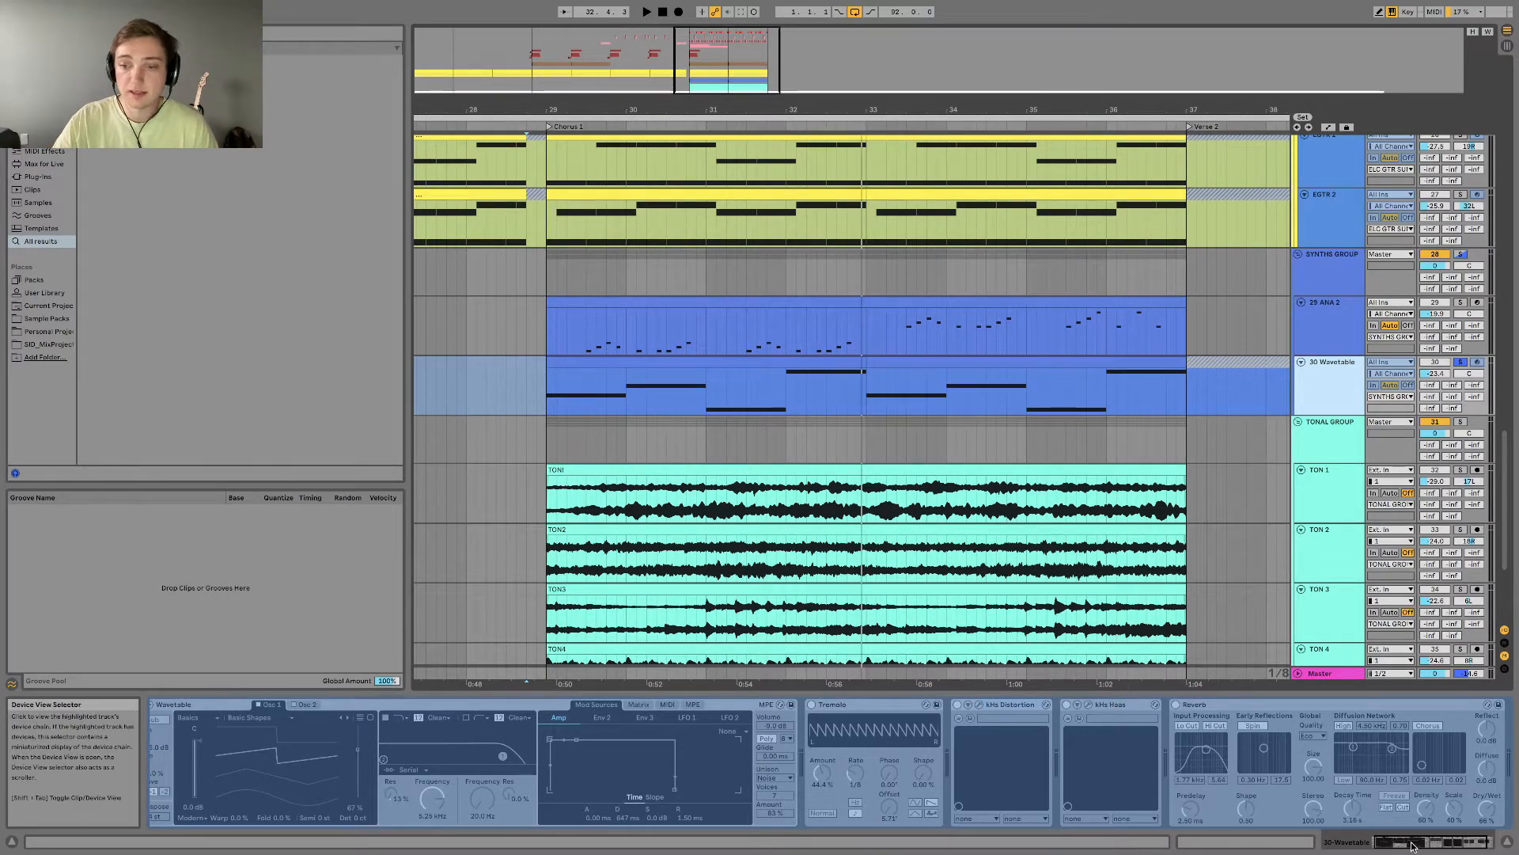
left_click_drag(1414, 843, 1427, 846)
Step: Play the TONAL GROUP in solo from just before Chorus 1 and show its effect chain
scroll(1191, 503, "down", 5)
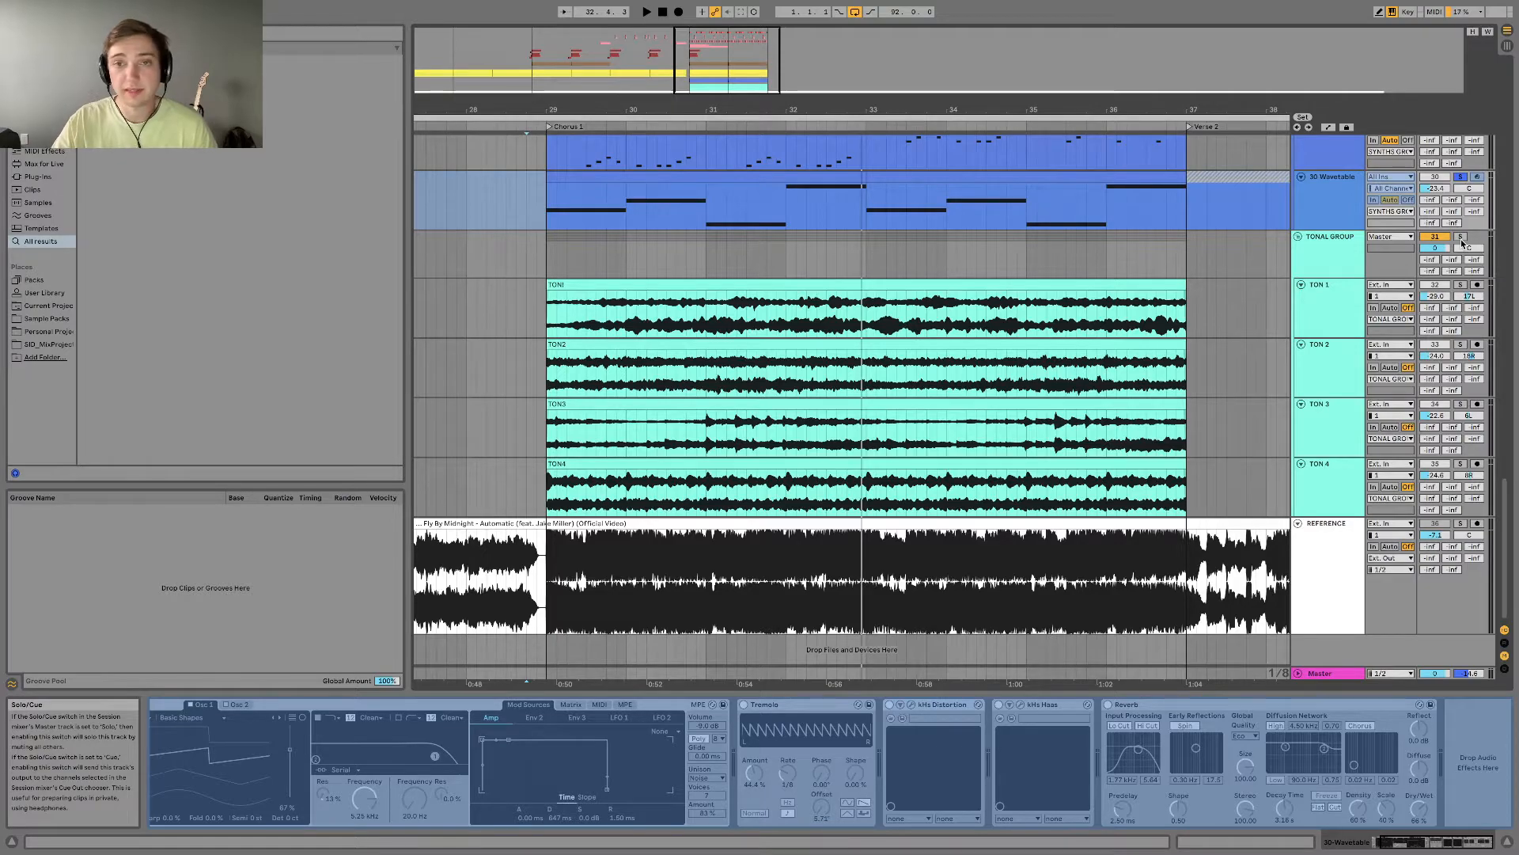
key("space")
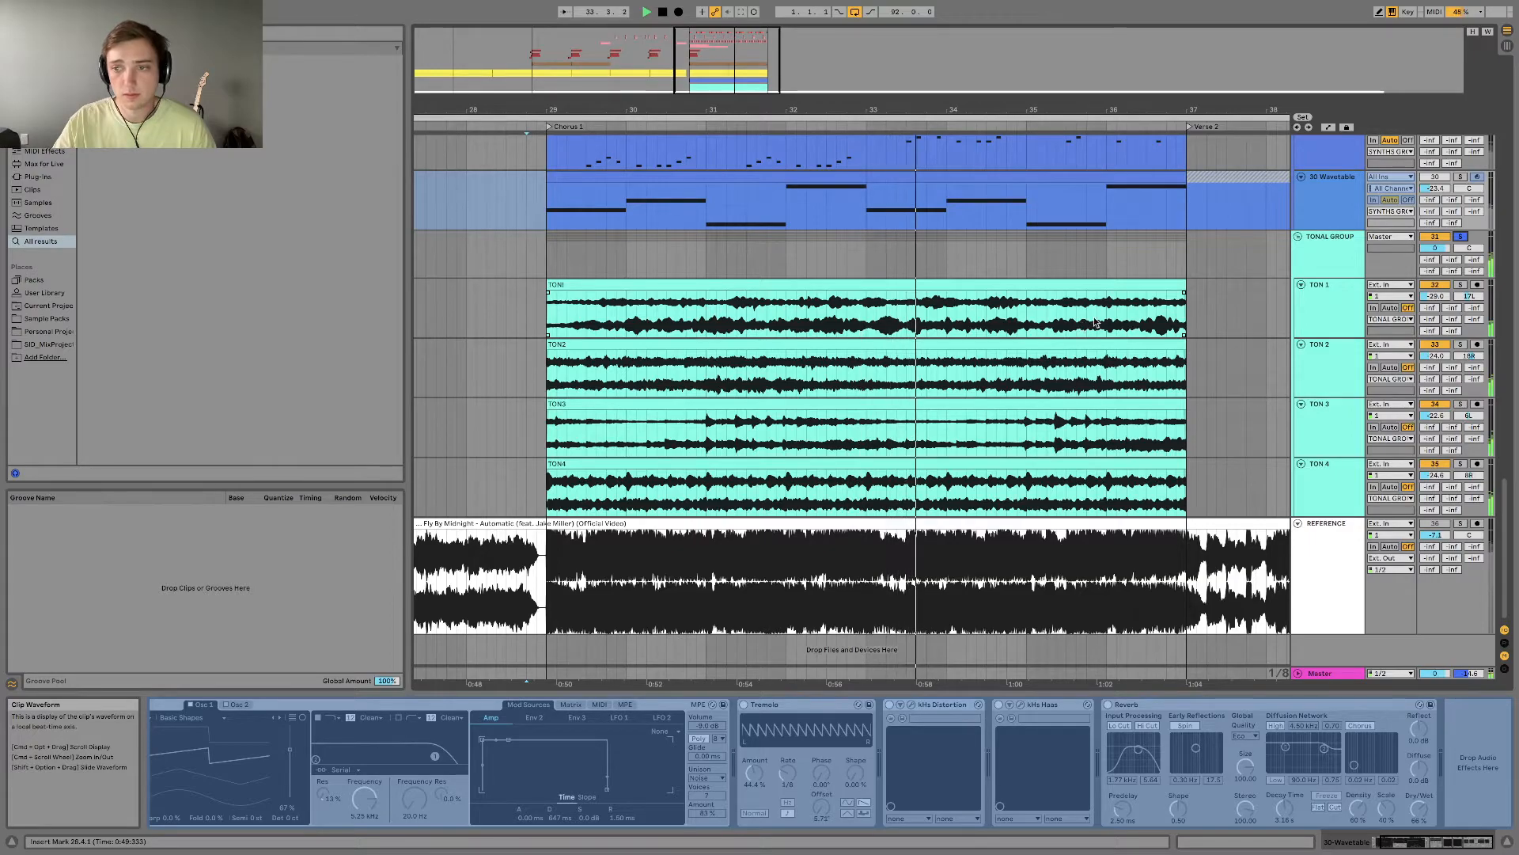
left_click(1327, 266)
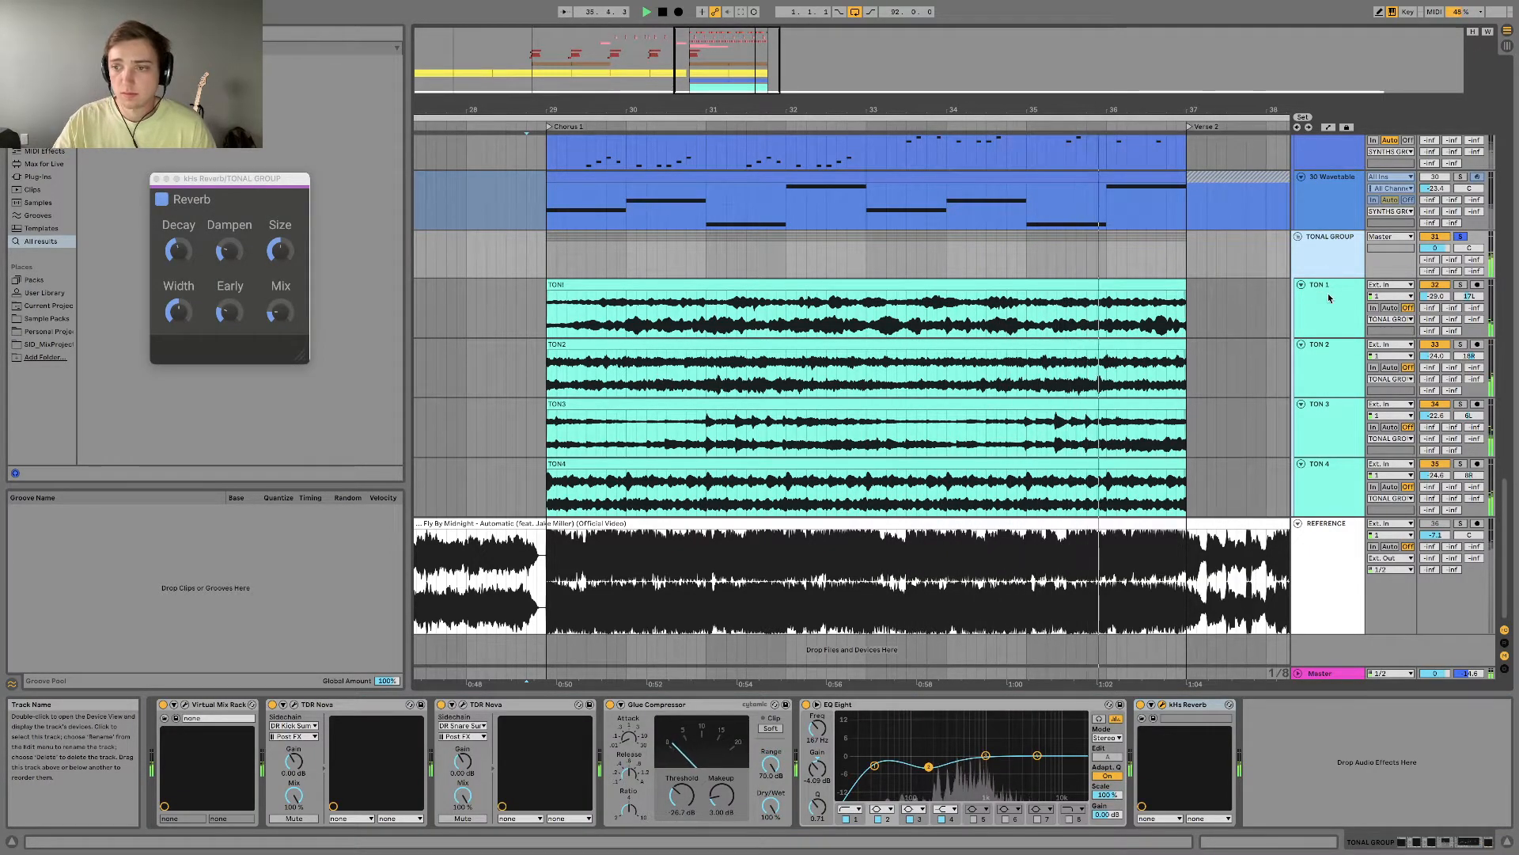
Step: Play the TON 1 track alone from just before Chorus 1 and examine its effects, including the kHs Distortion plug-in
left_click(1327, 293)
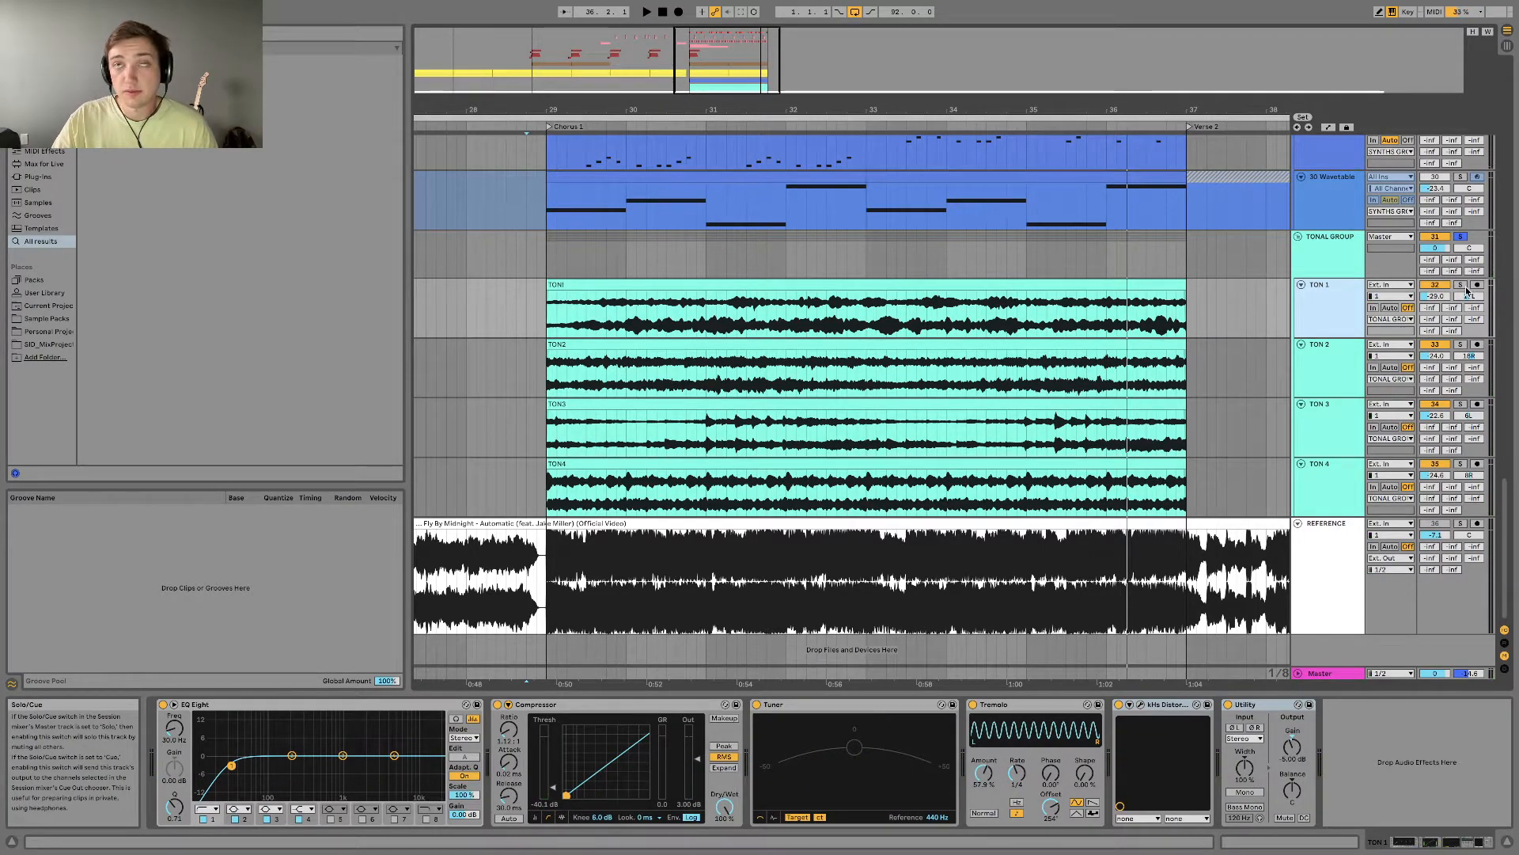
left_click(1460, 285)
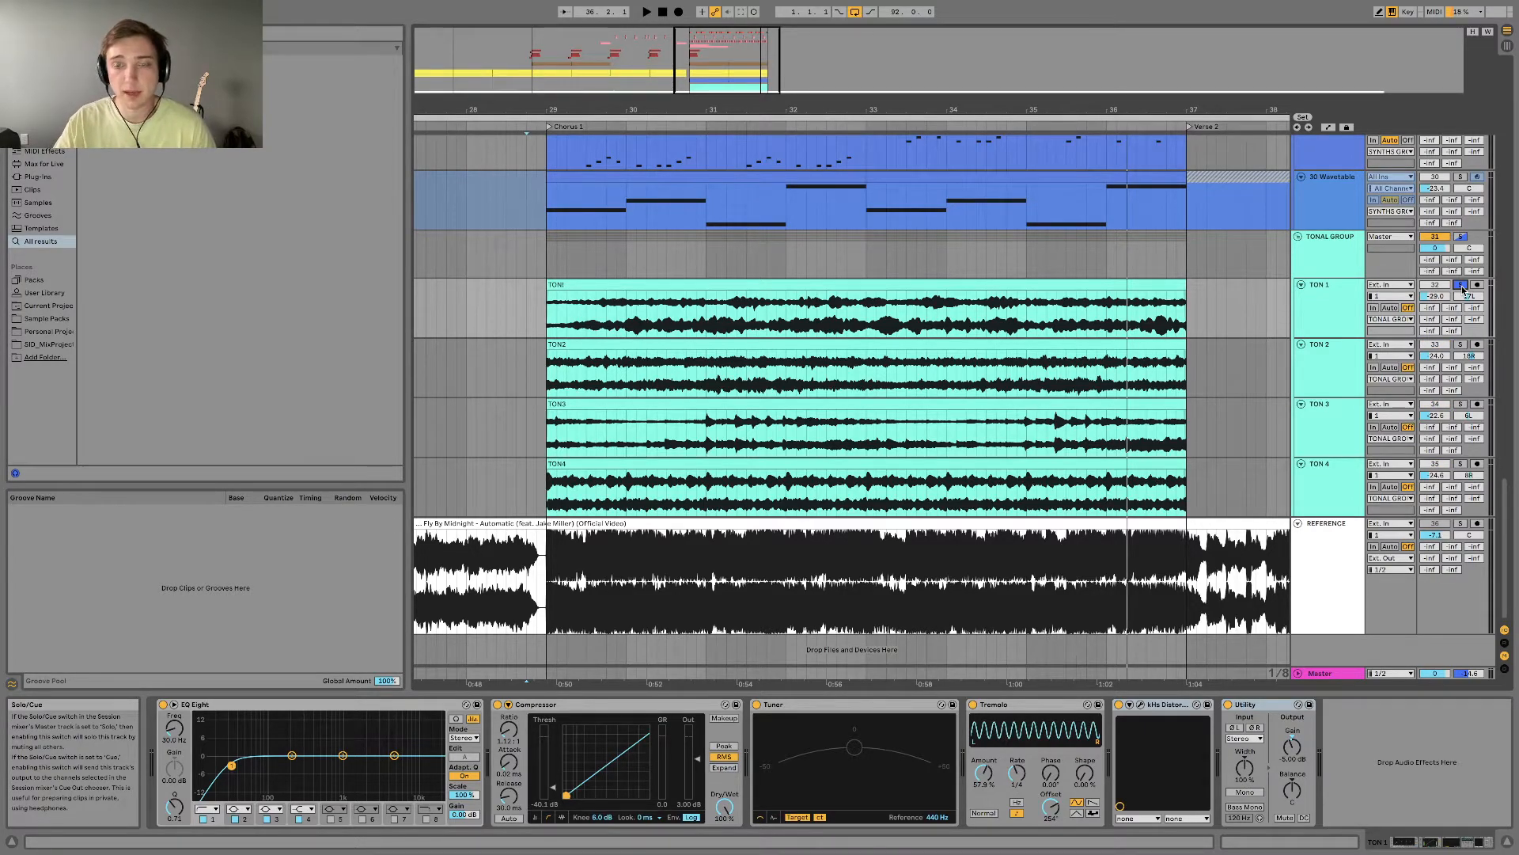
key("space")
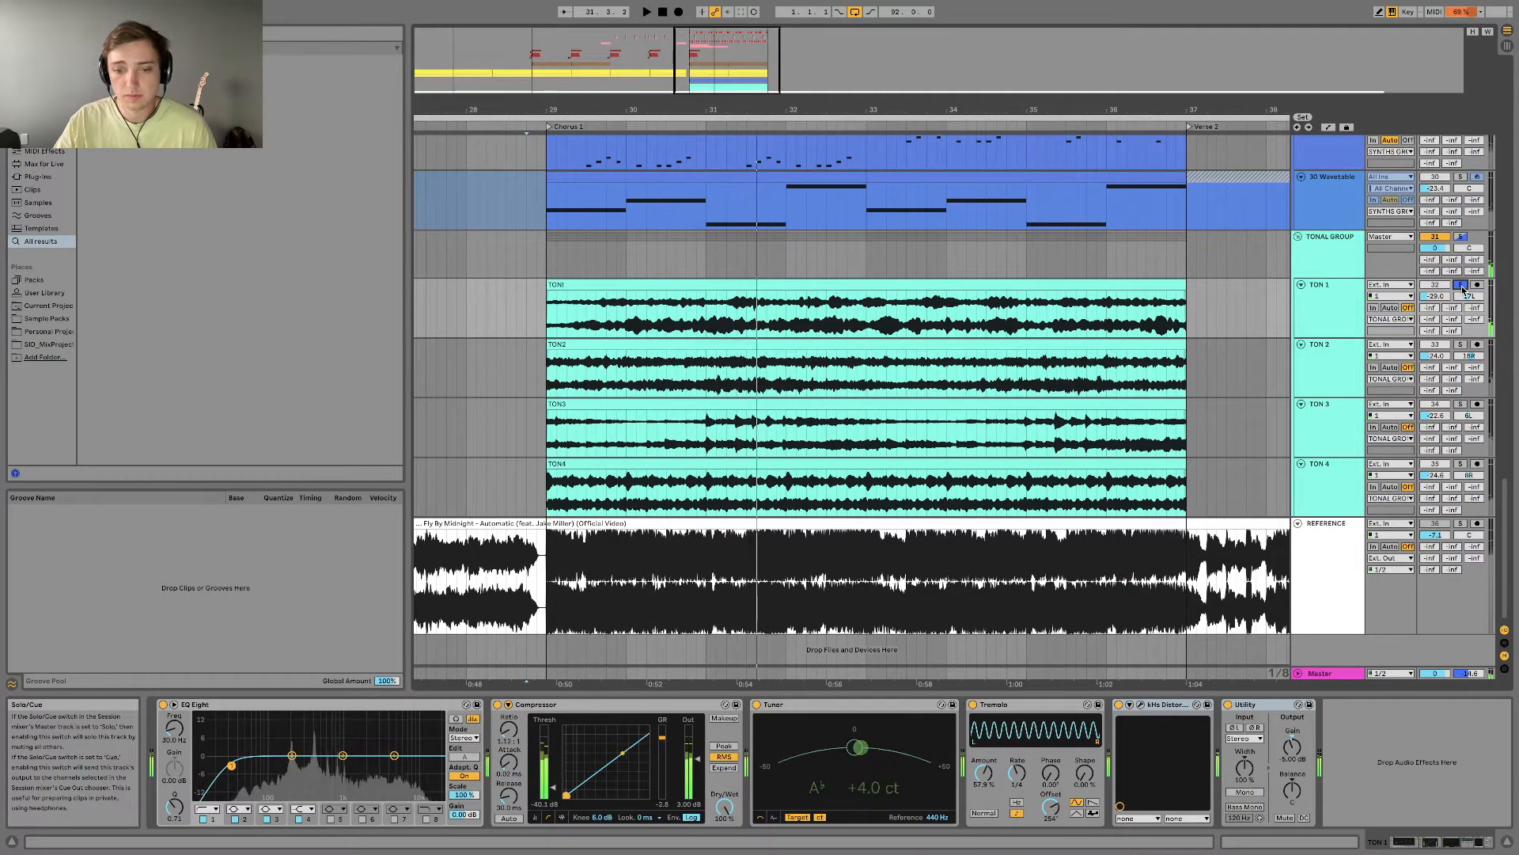
key("space")
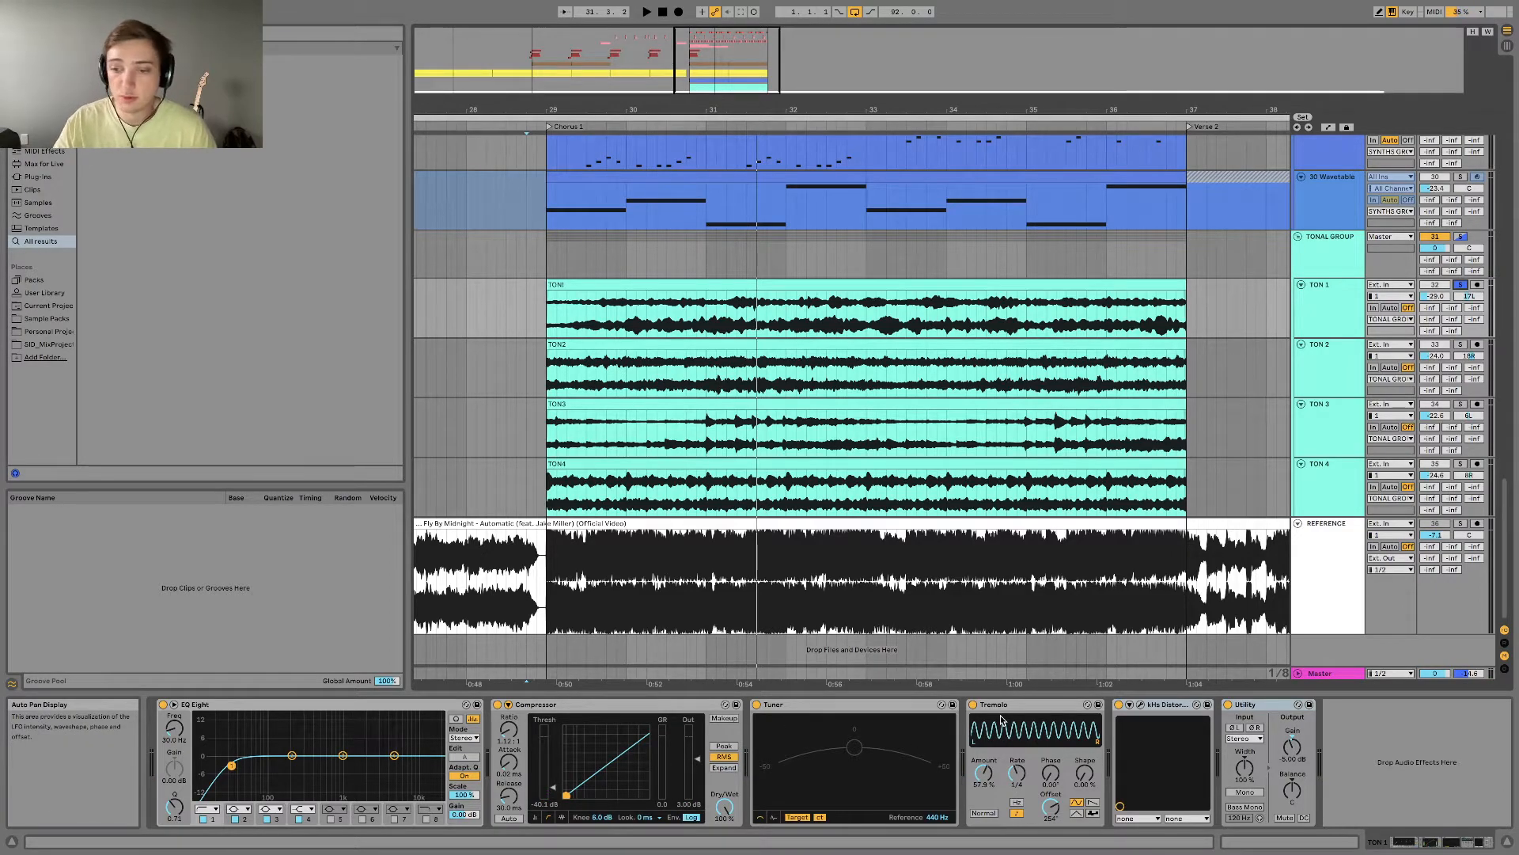
left_click(1129, 705)
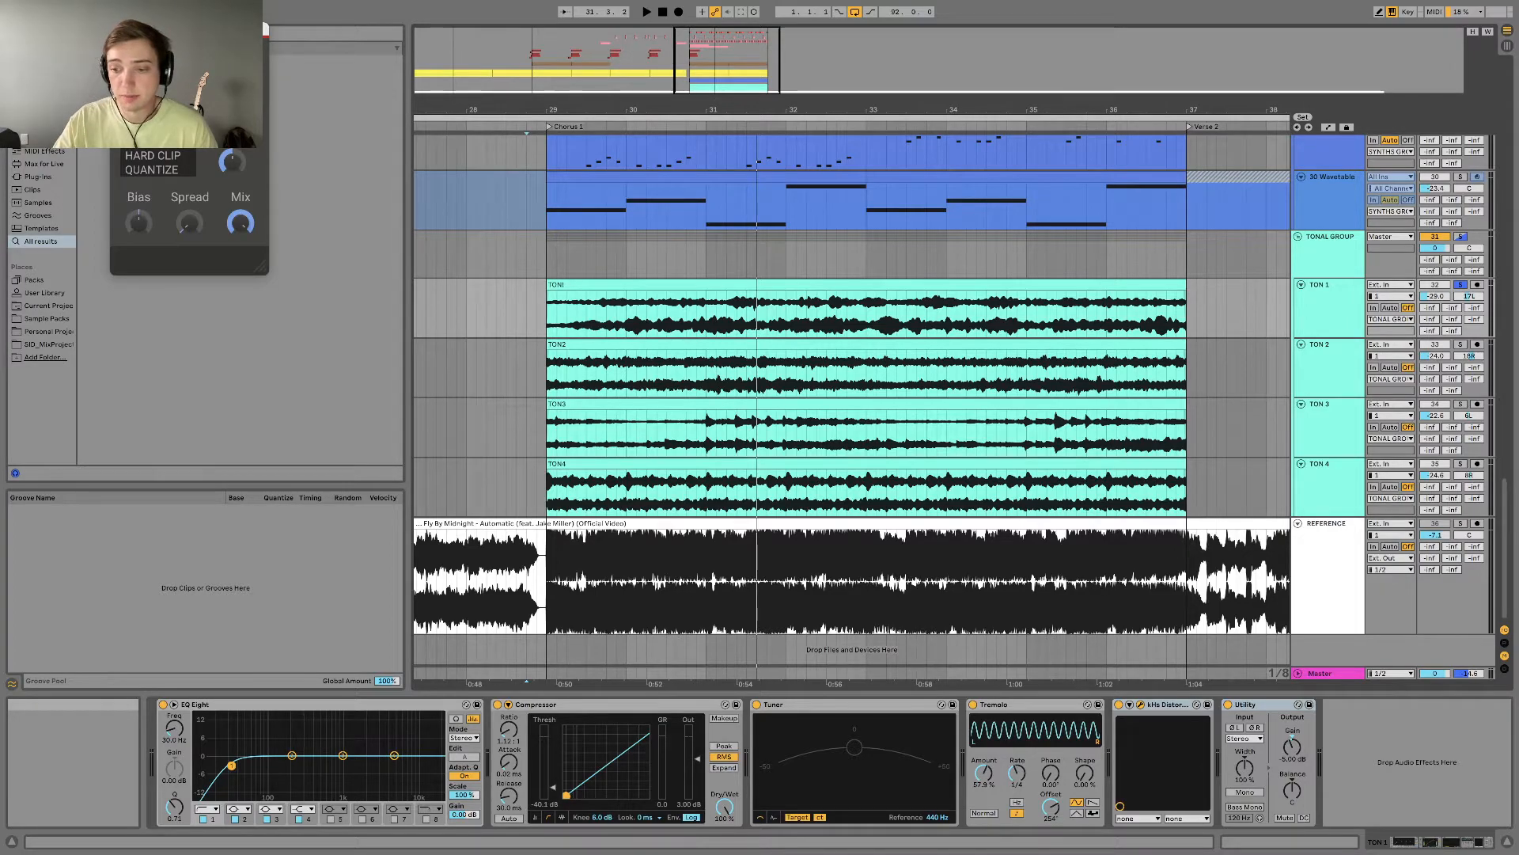
left_click(265, 30)
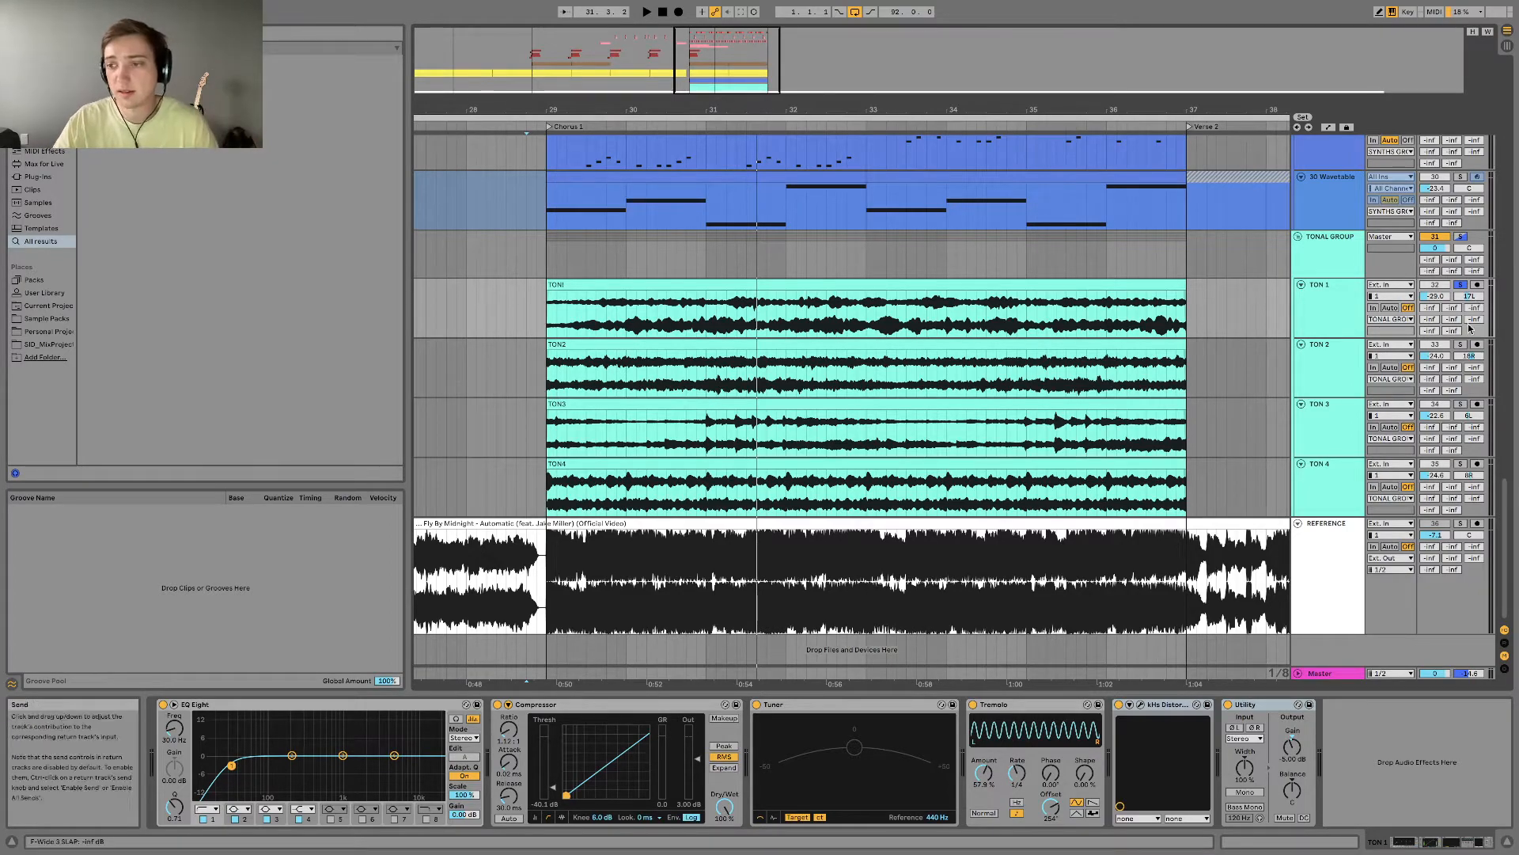
Step: Play the TON 2 track in solo from just before Chorus 1 and examine its effect chain
key("space")
left_click(1325, 358)
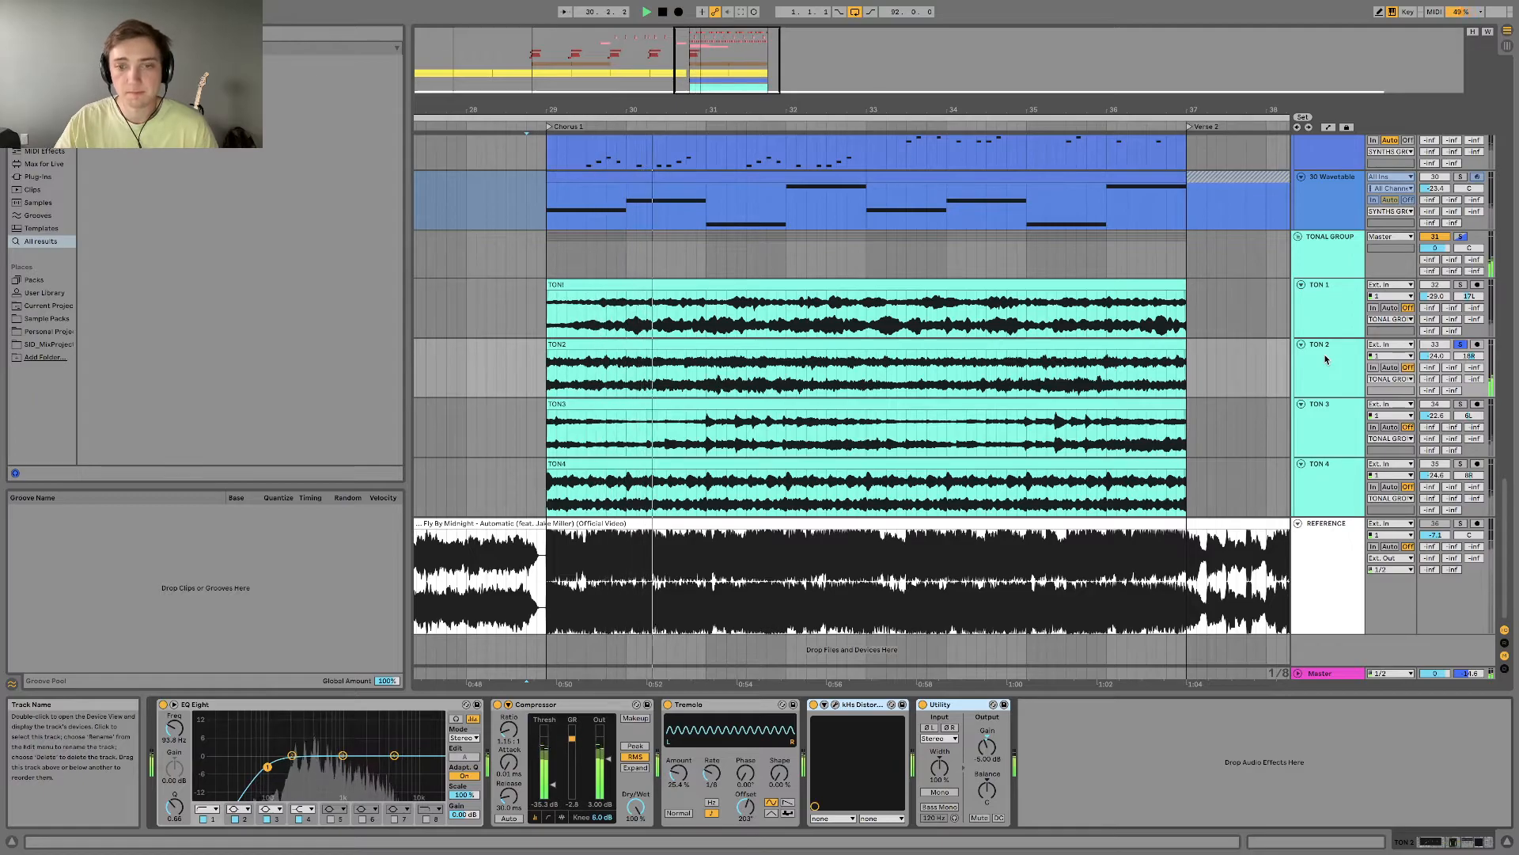
key("space")
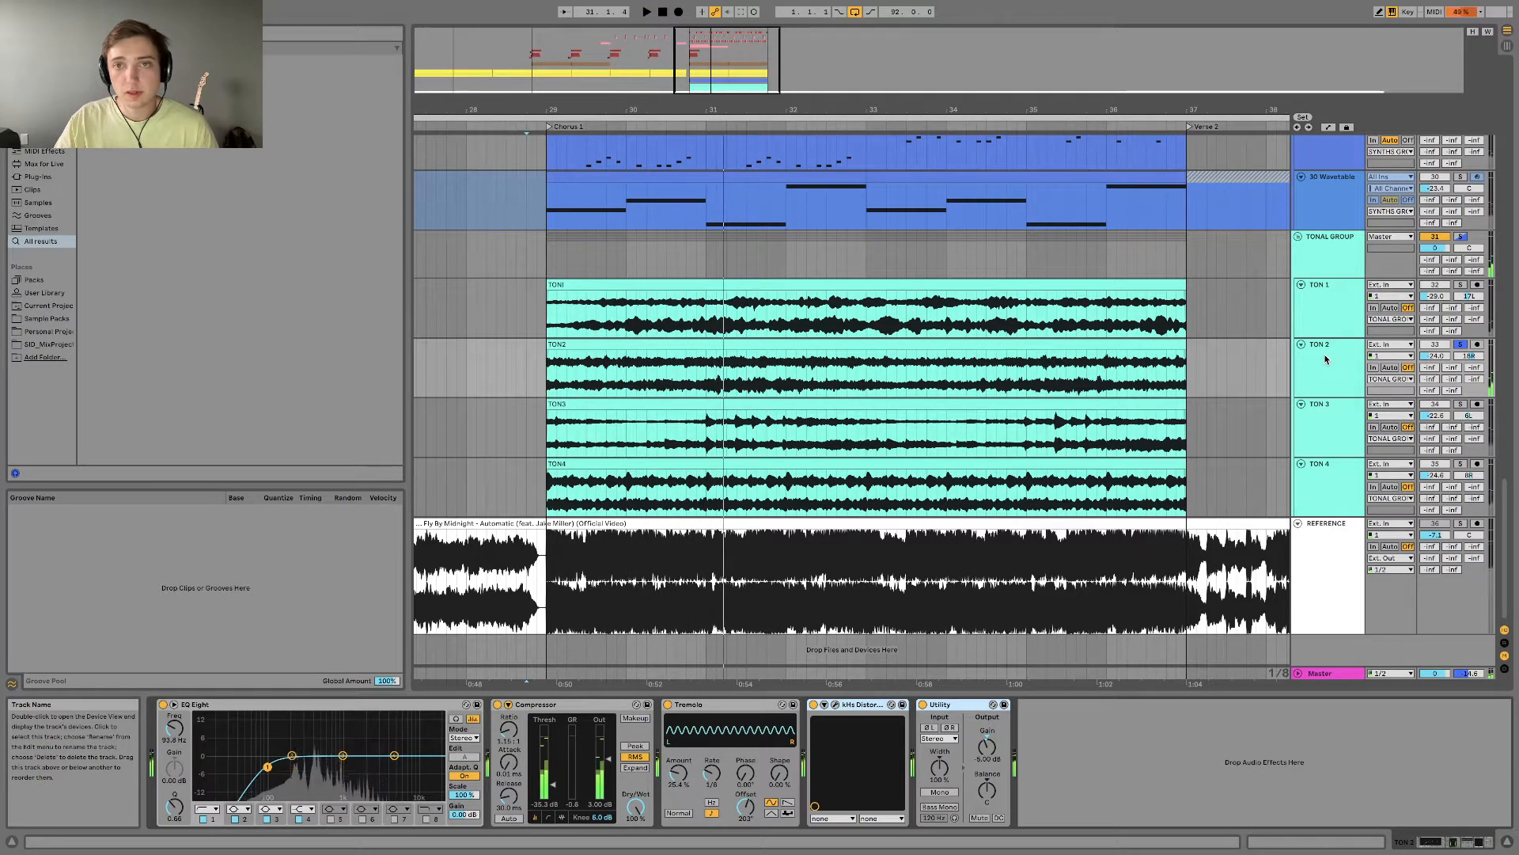
Step: Play the TON 3 track in solo and delete the Compressor from its effect chain
left_click(1461, 404)
key("space")
left_click(1355, 427)
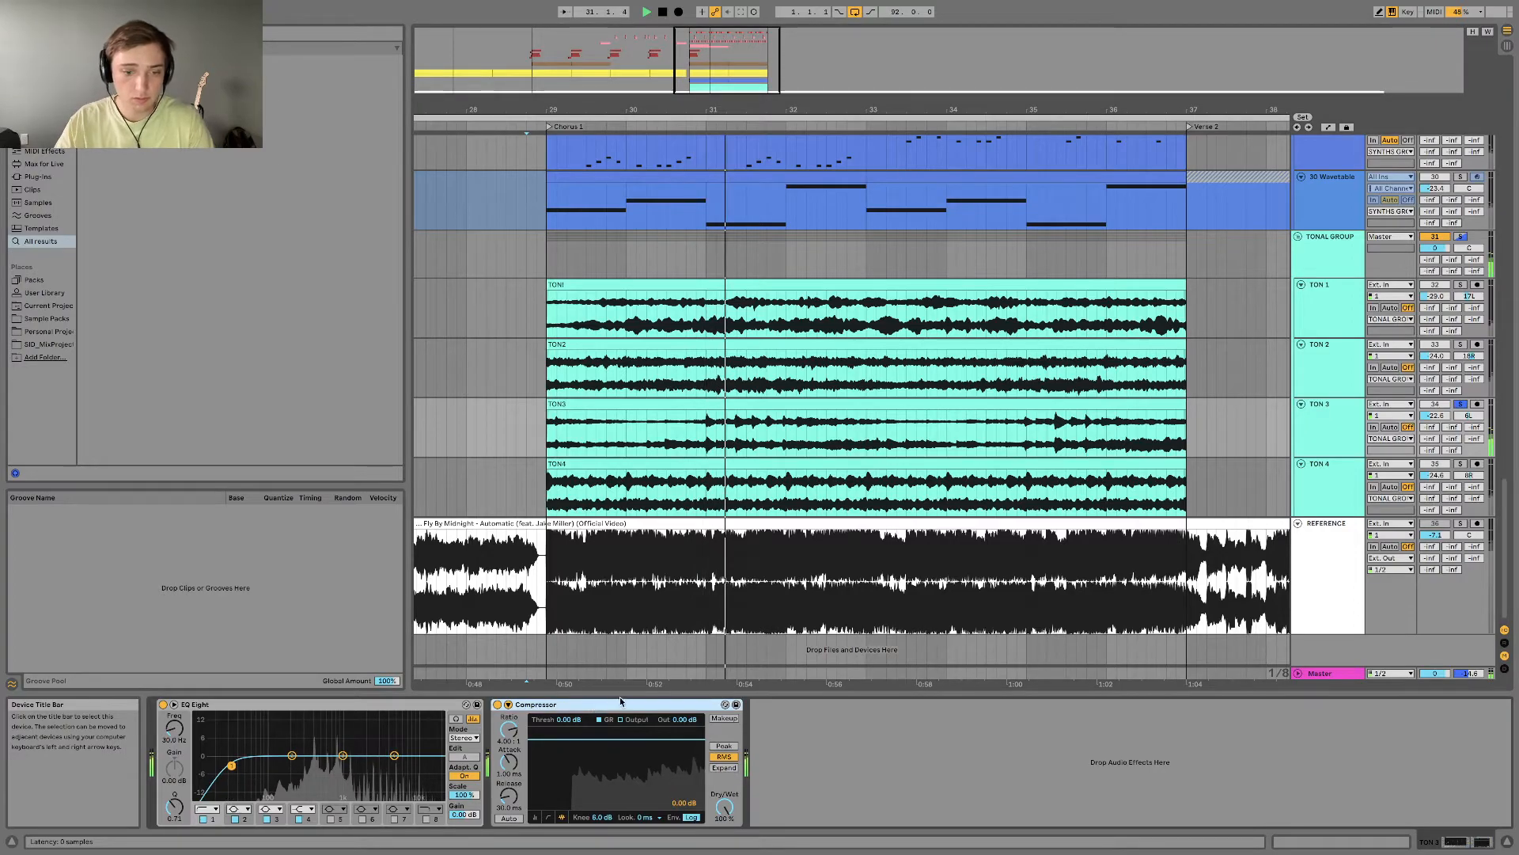
key("Delete")
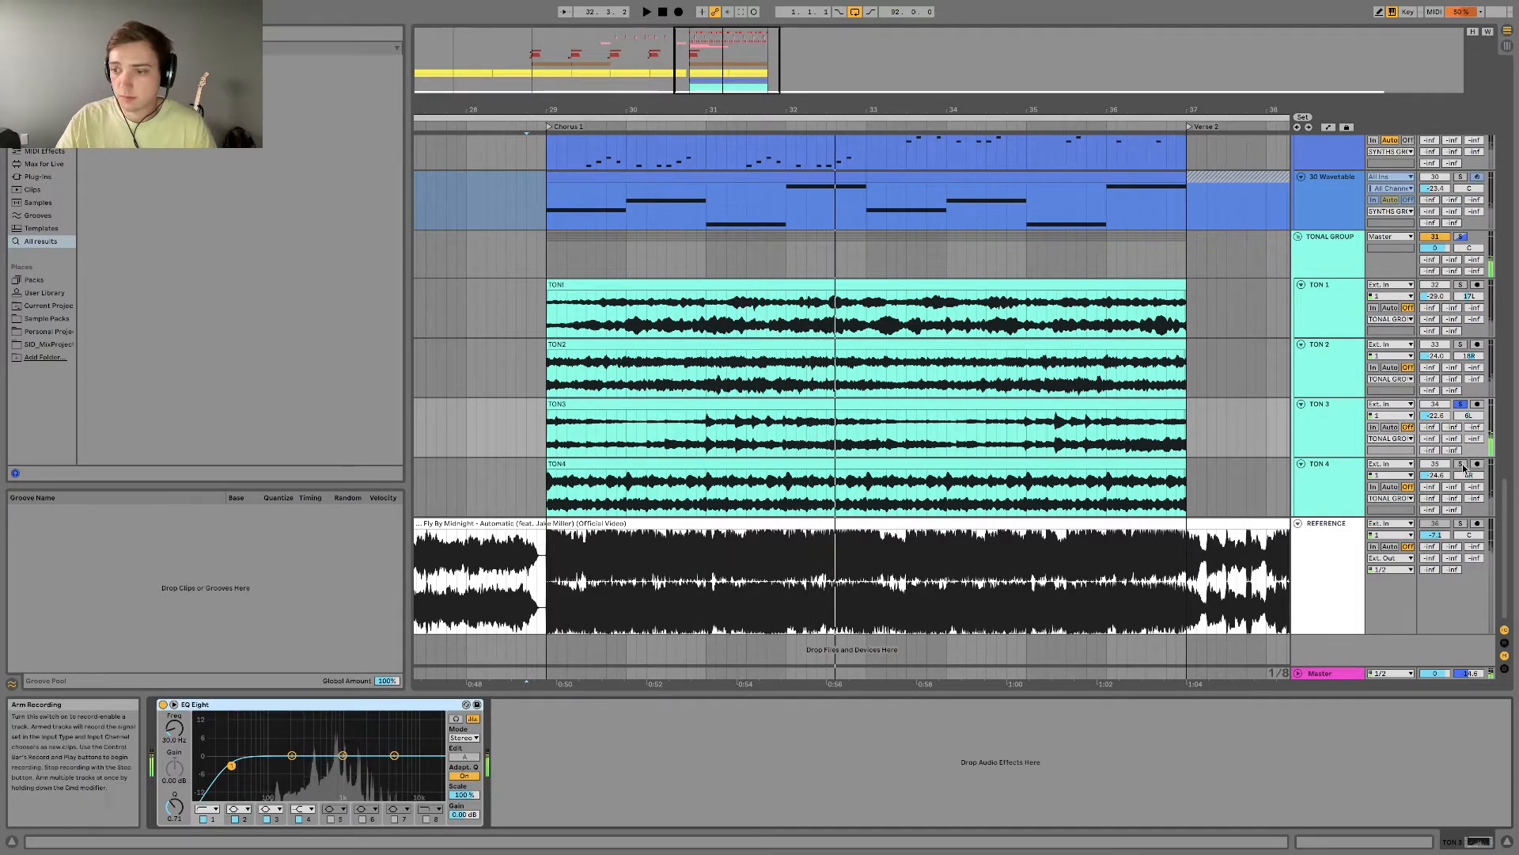
Step: Play the TON 4 track in solo and delete the Compressor from its effect chain
key("space")
left_click(1461, 464)
left_click(1343, 488)
key("space")
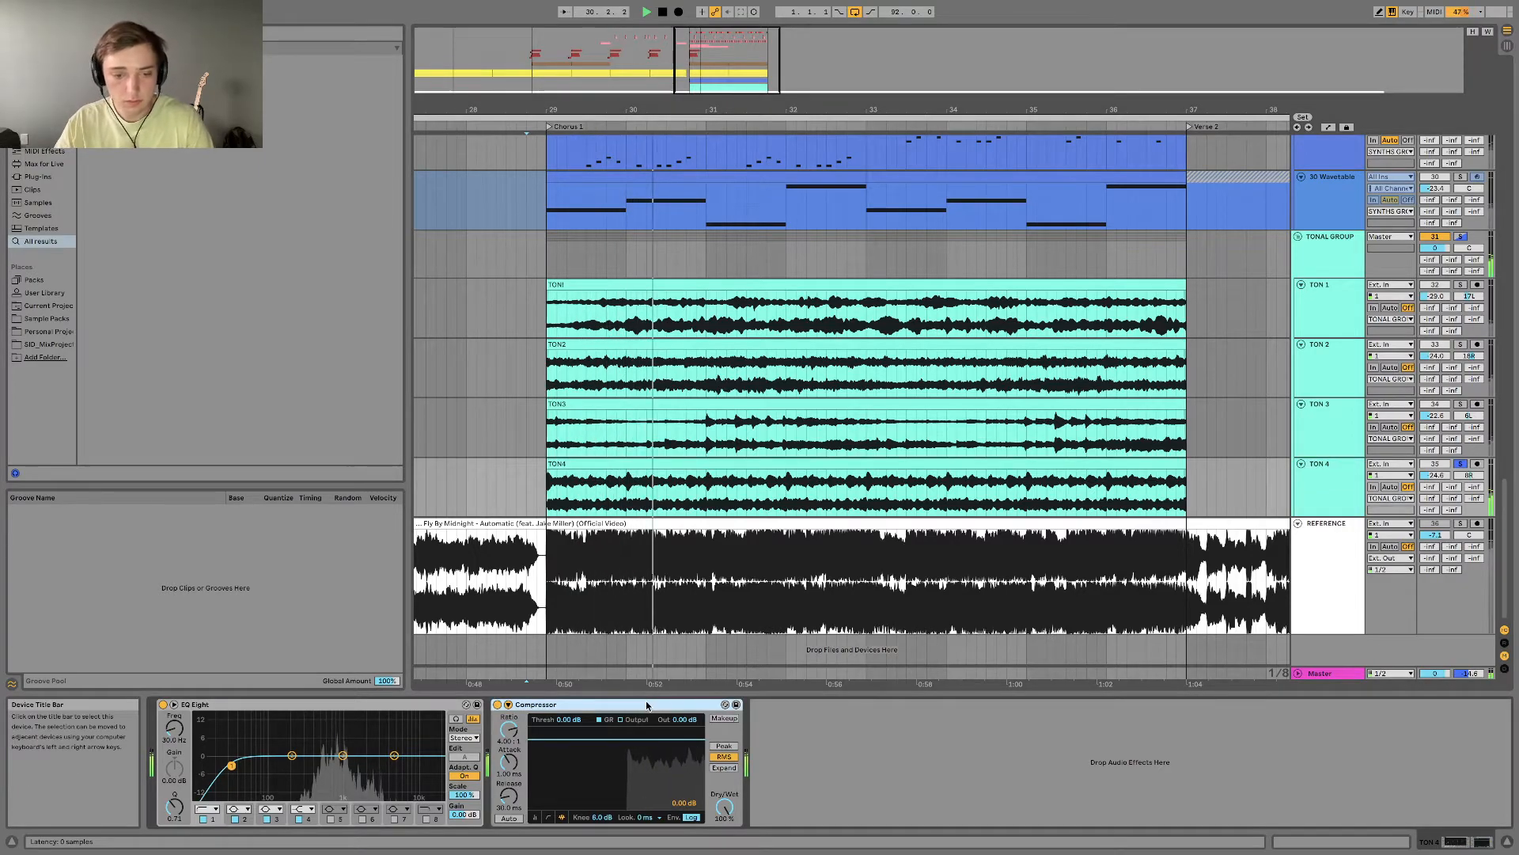
key("Delete")
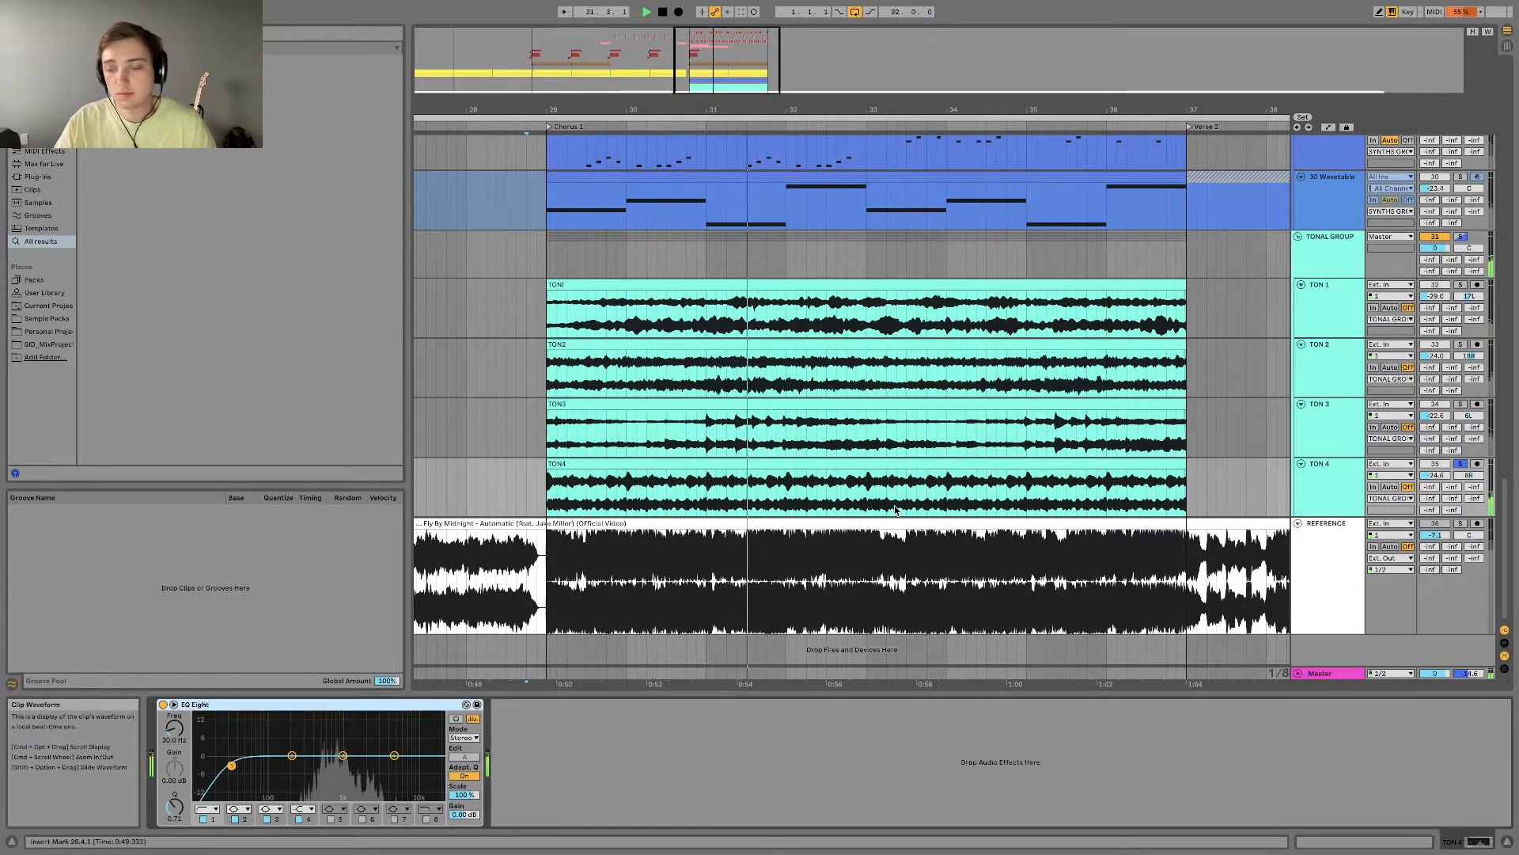
Step: Show the effect chains of the TONAL GROUP and the DRUMS GROUP
left_click(1343, 252)
scroll(1342, 265, "up", 3)
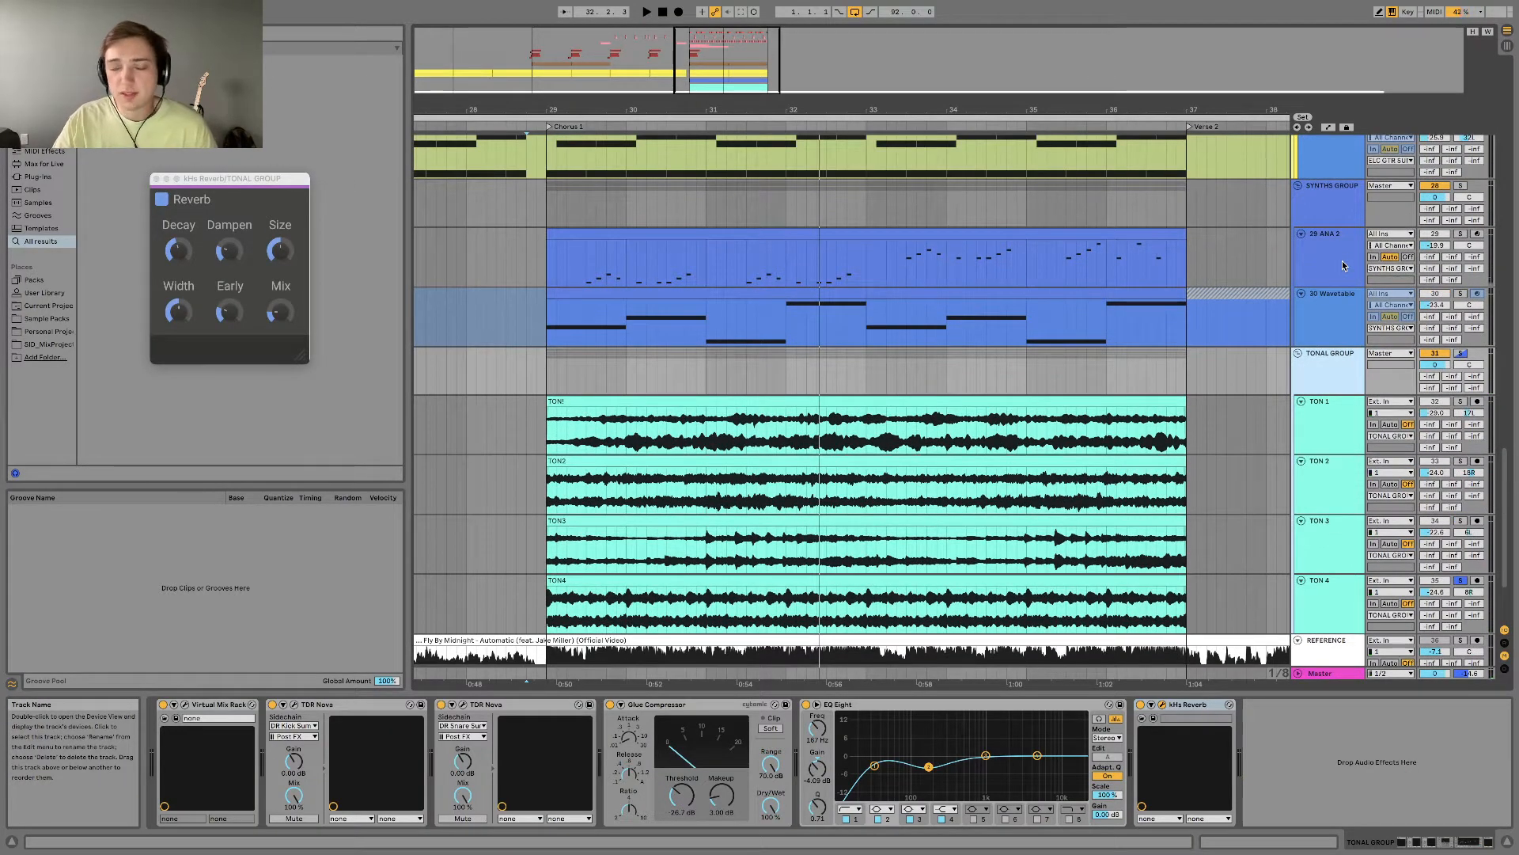
scroll(1342, 261, "up", 10)
left_click(1344, 188)
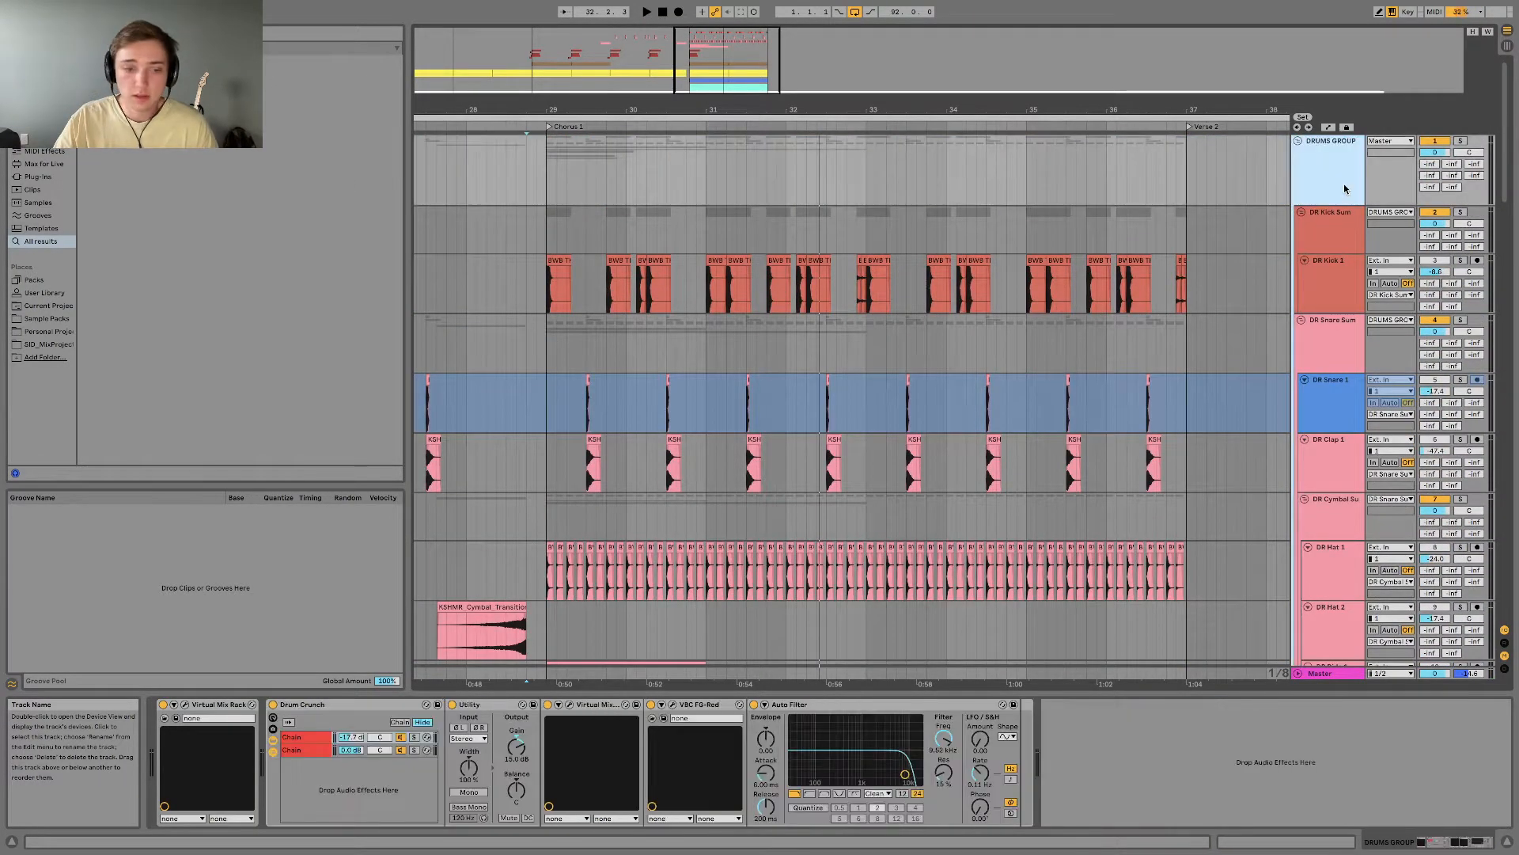
Step: Examine the Virtual MixBuss and Custom Series Equalizer in the first Virtual Mix Rack on the DRUMS GROUP, and close its window
left_click(185, 705)
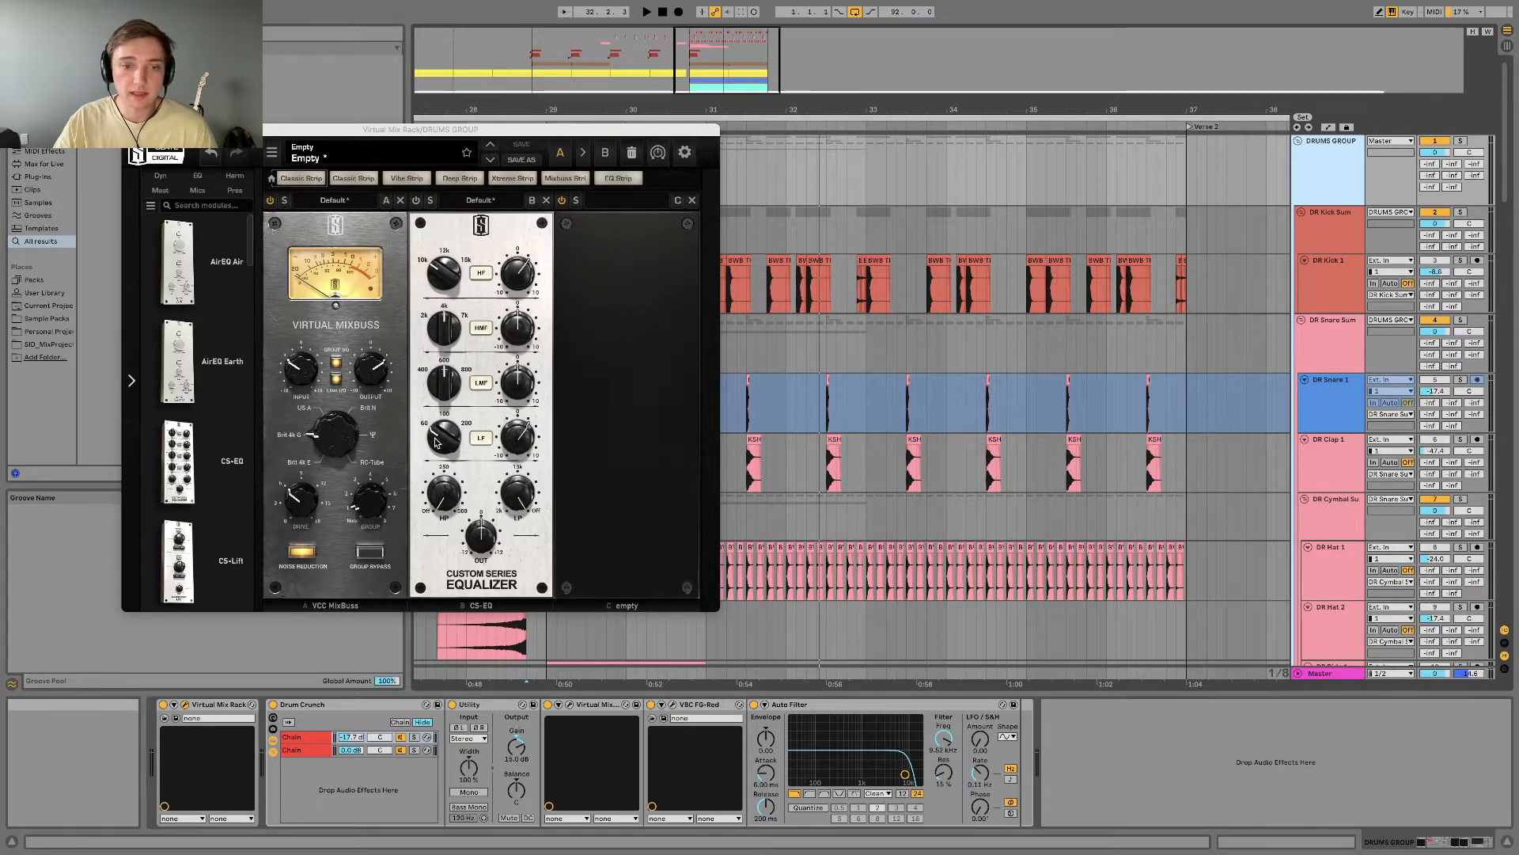
mouse_move(435, 440)
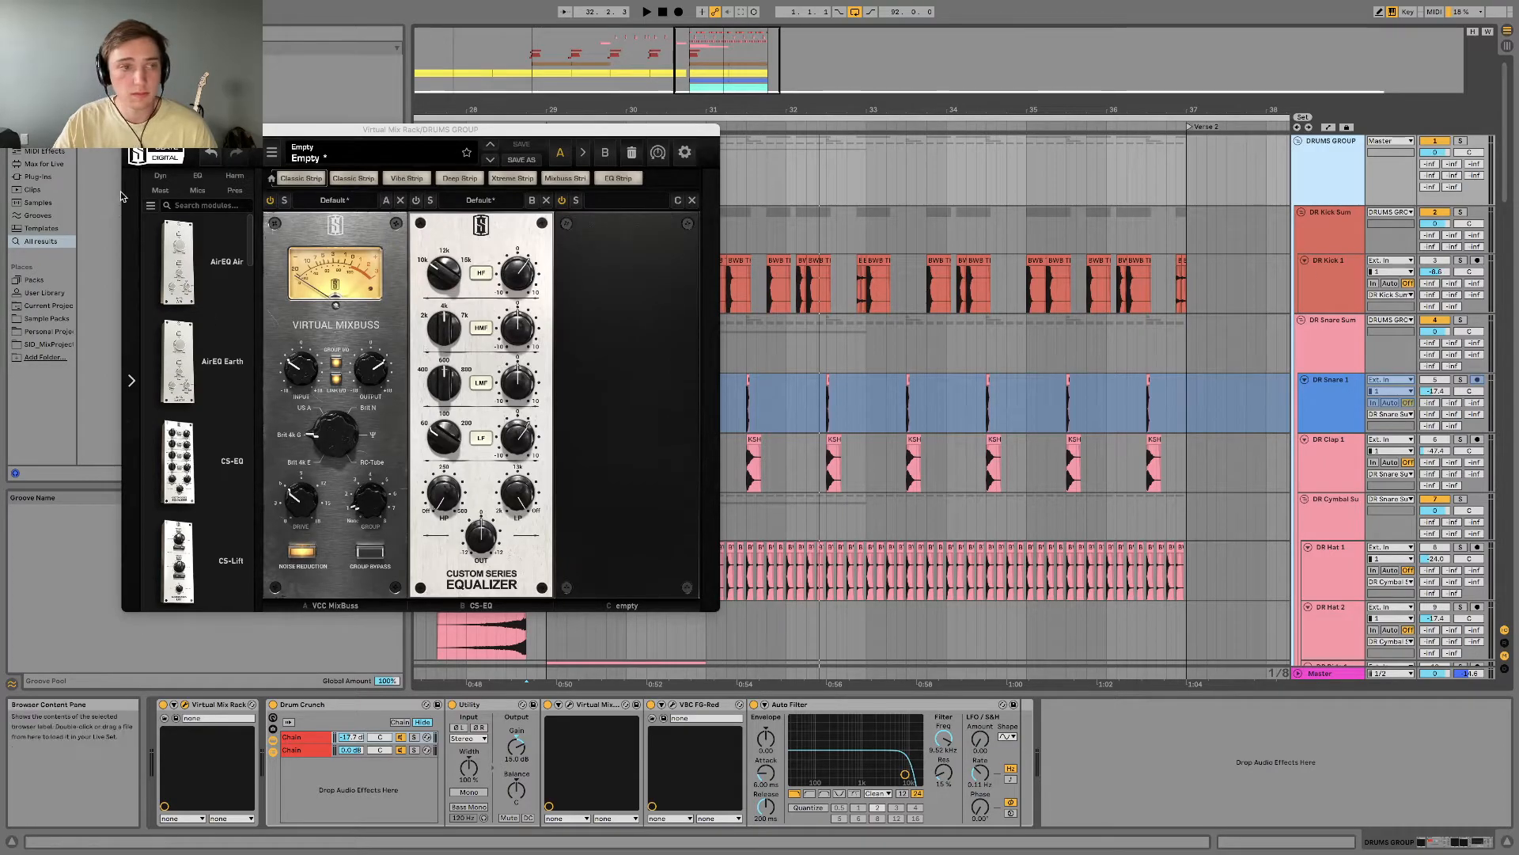
left_click(130, 129)
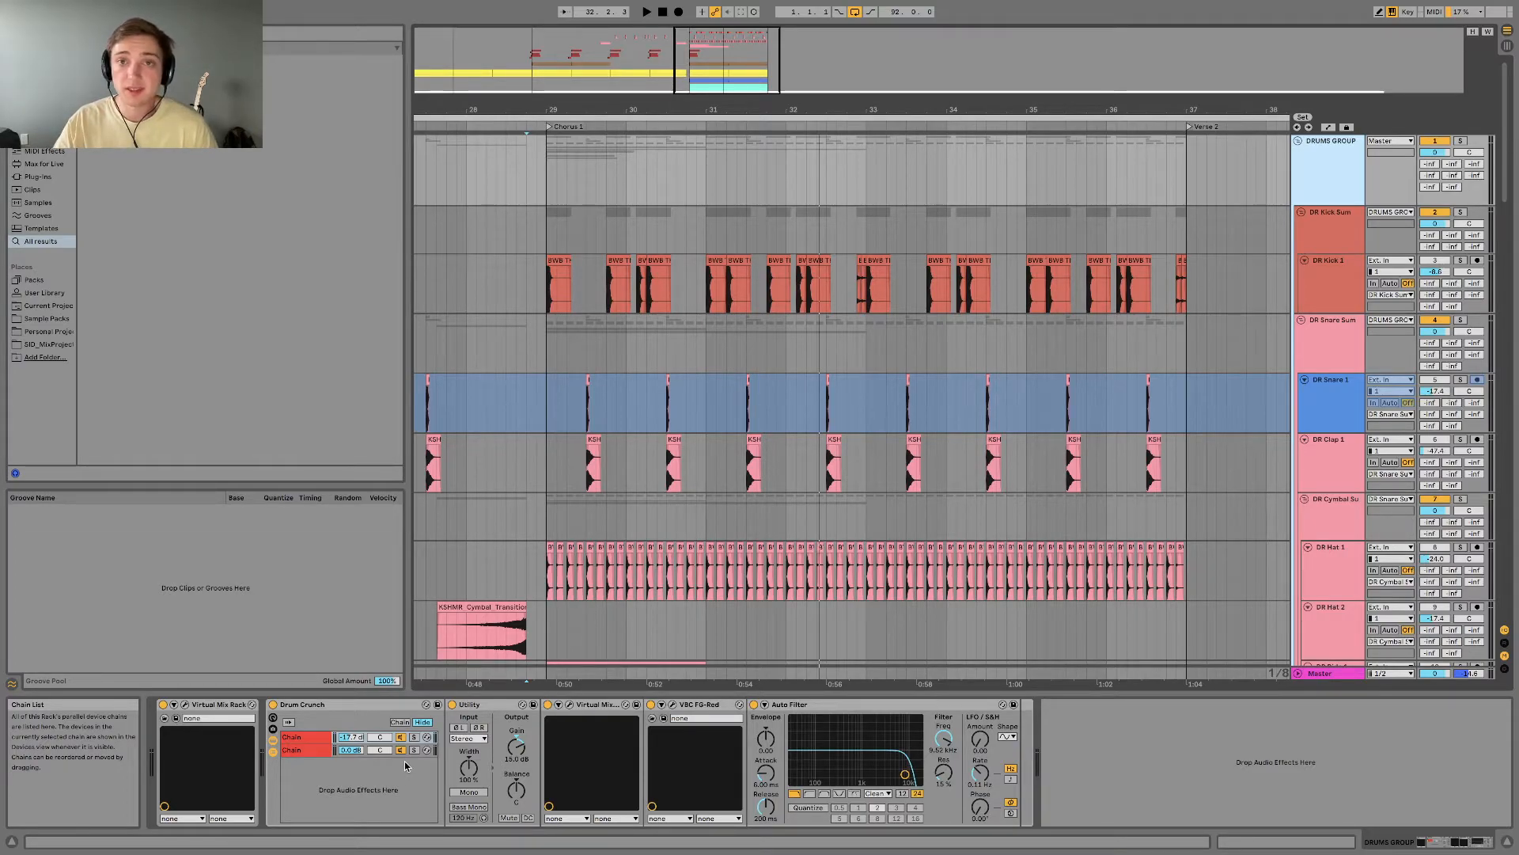
Step: Inspect both chains of the Drum Crunch rack and play the soloed DRUMS GROUP with only the upper, processed chain audible
left_click(313, 749)
left_click(310, 751)
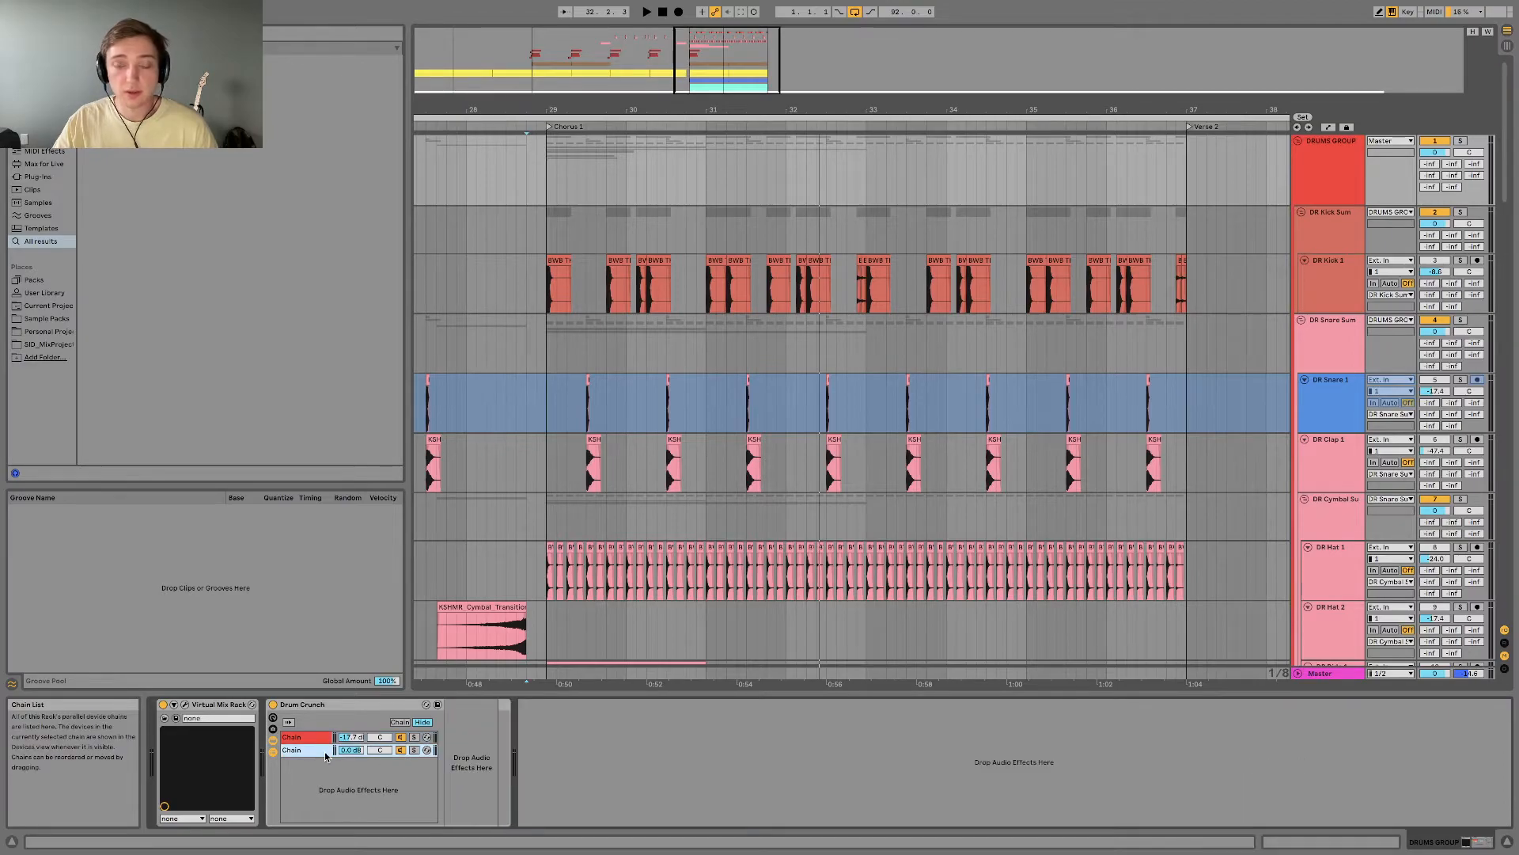
left_click(309, 749)
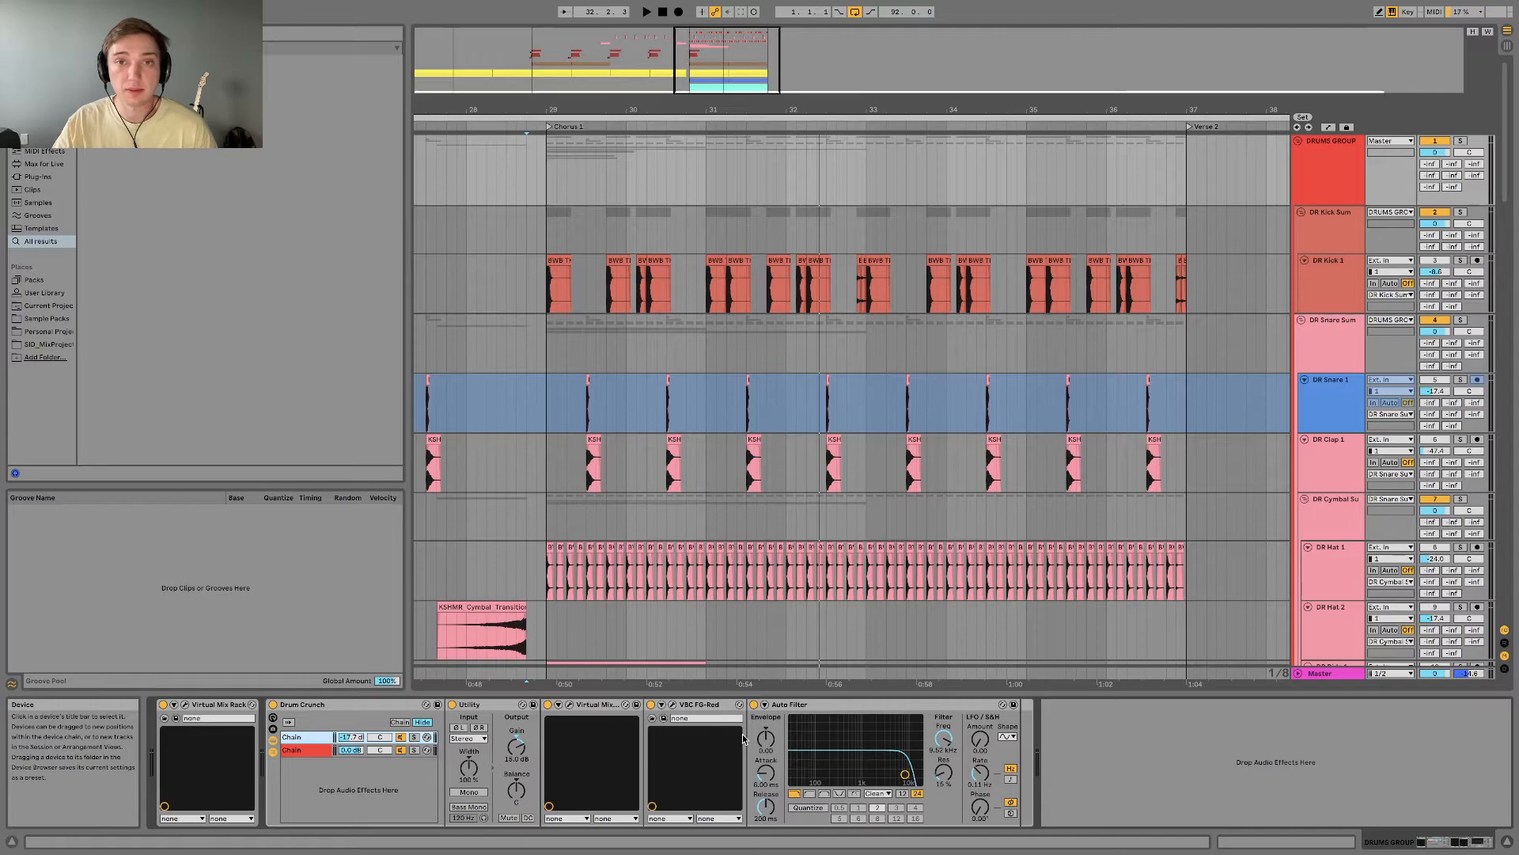
key("space")
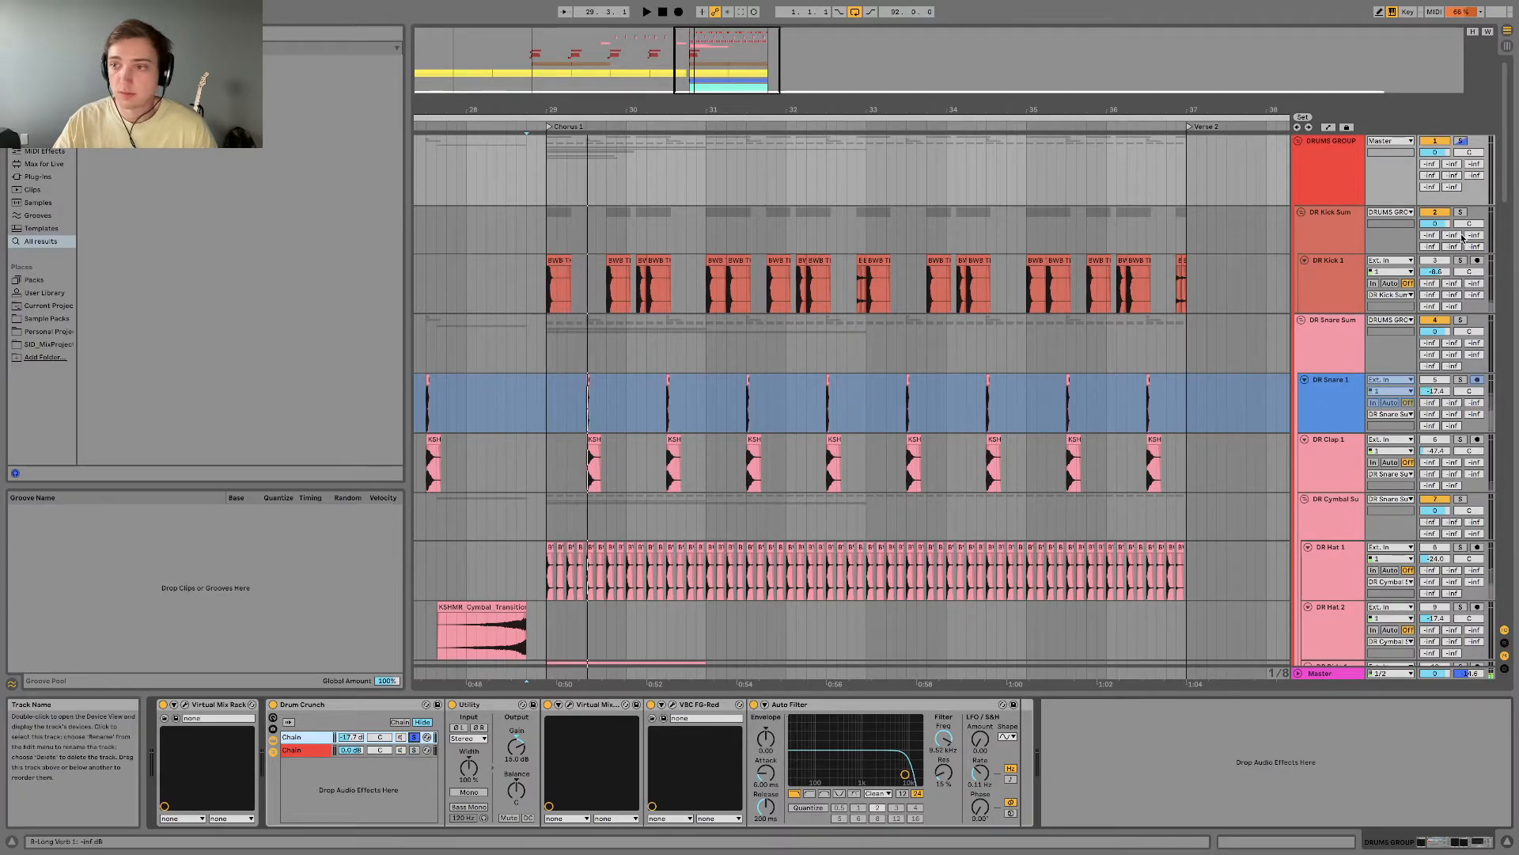
left_click(1461, 141)
key("space")
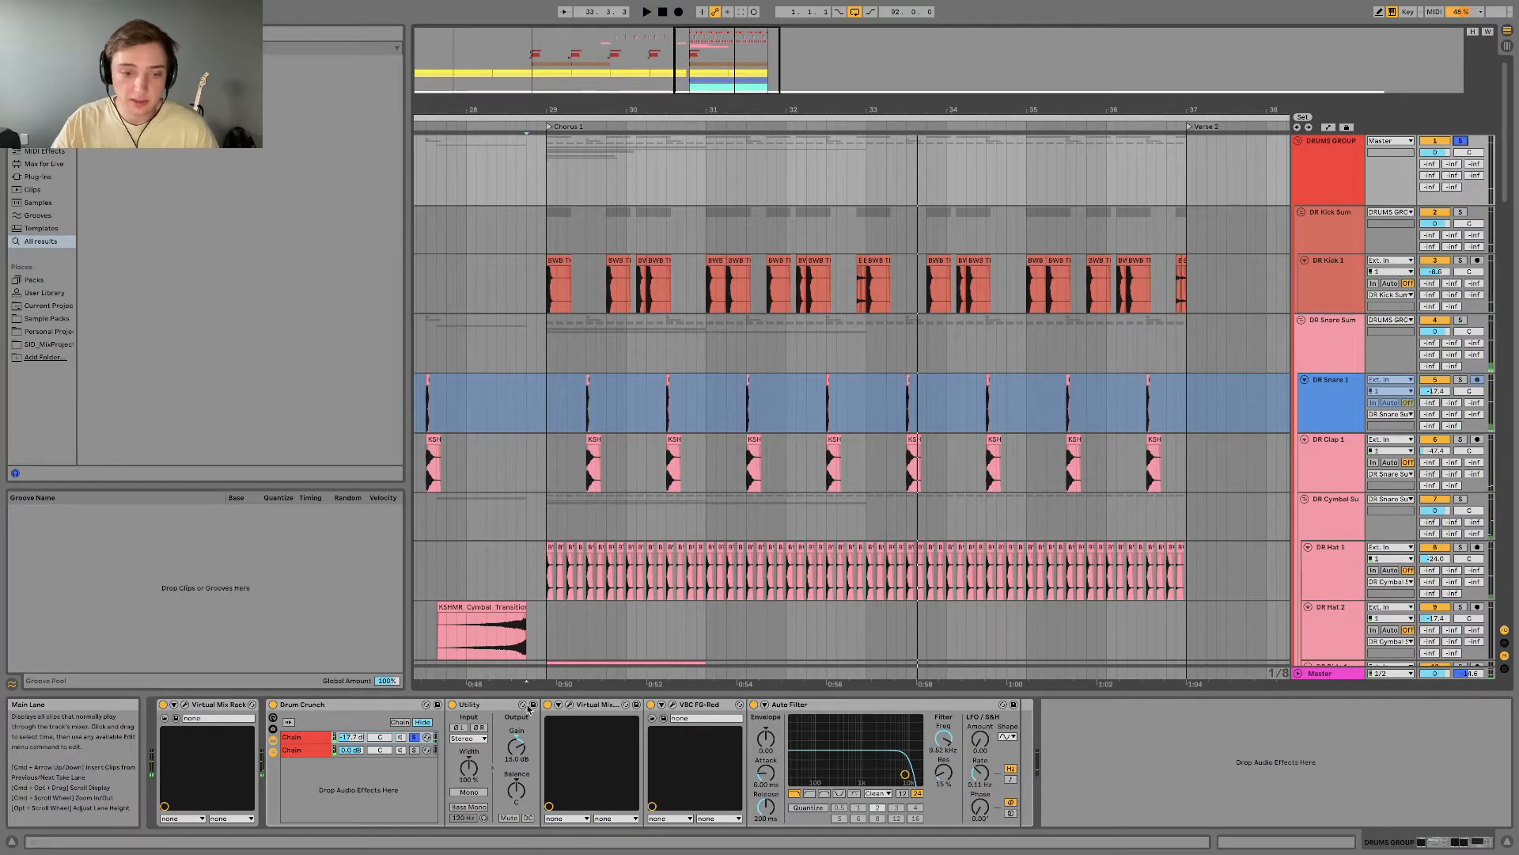
Step: Examine the Hollywood module in the second Virtual Mix Rack during playback and the VBC FG-Red compressor, closing each window
left_click(569, 704)
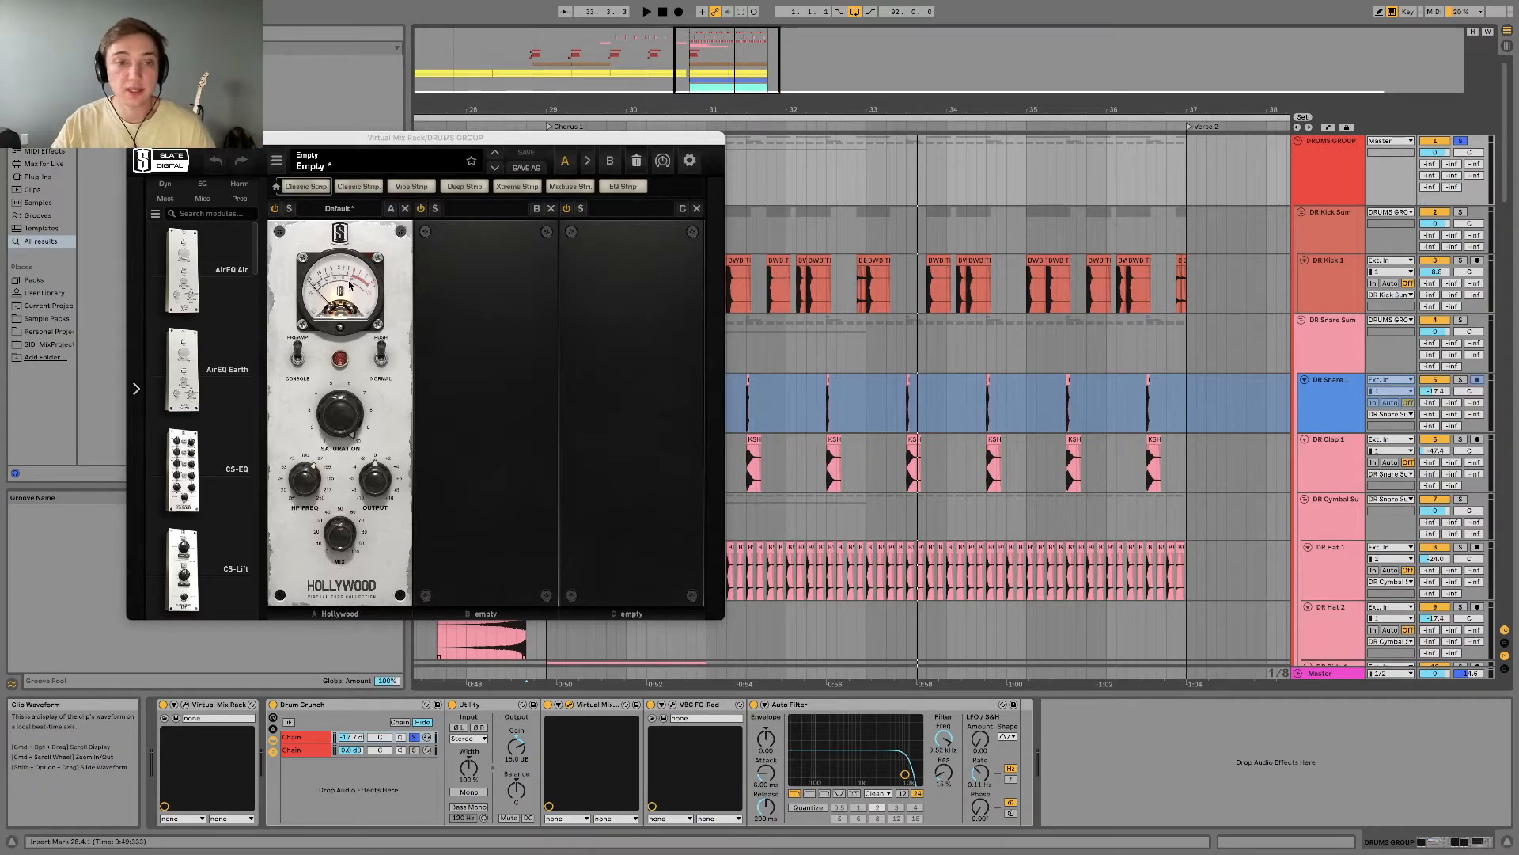
key("space")
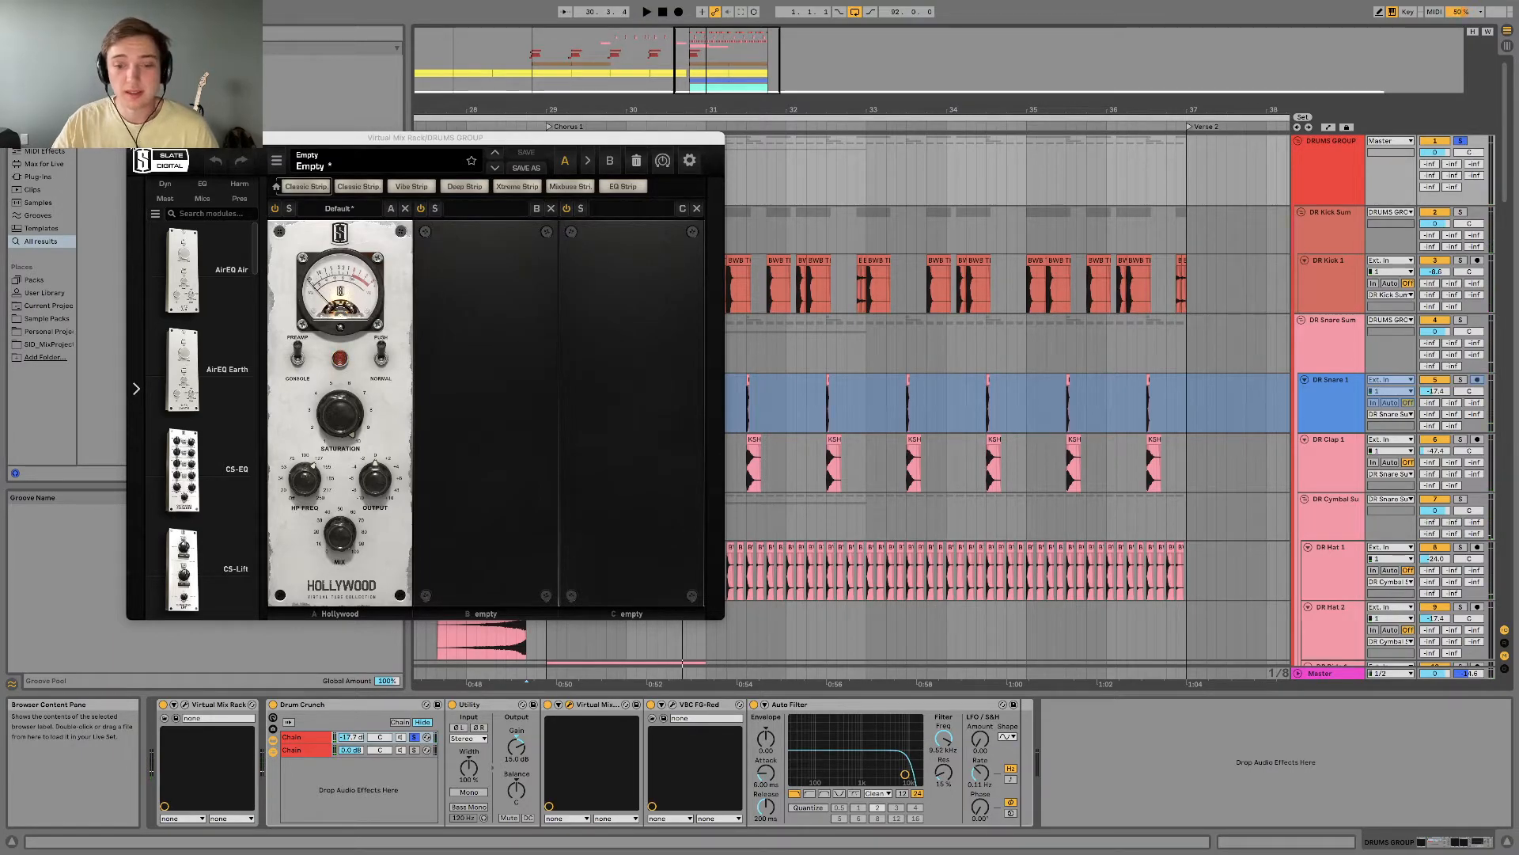
left_click(137, 138)
left_click(673, 705)
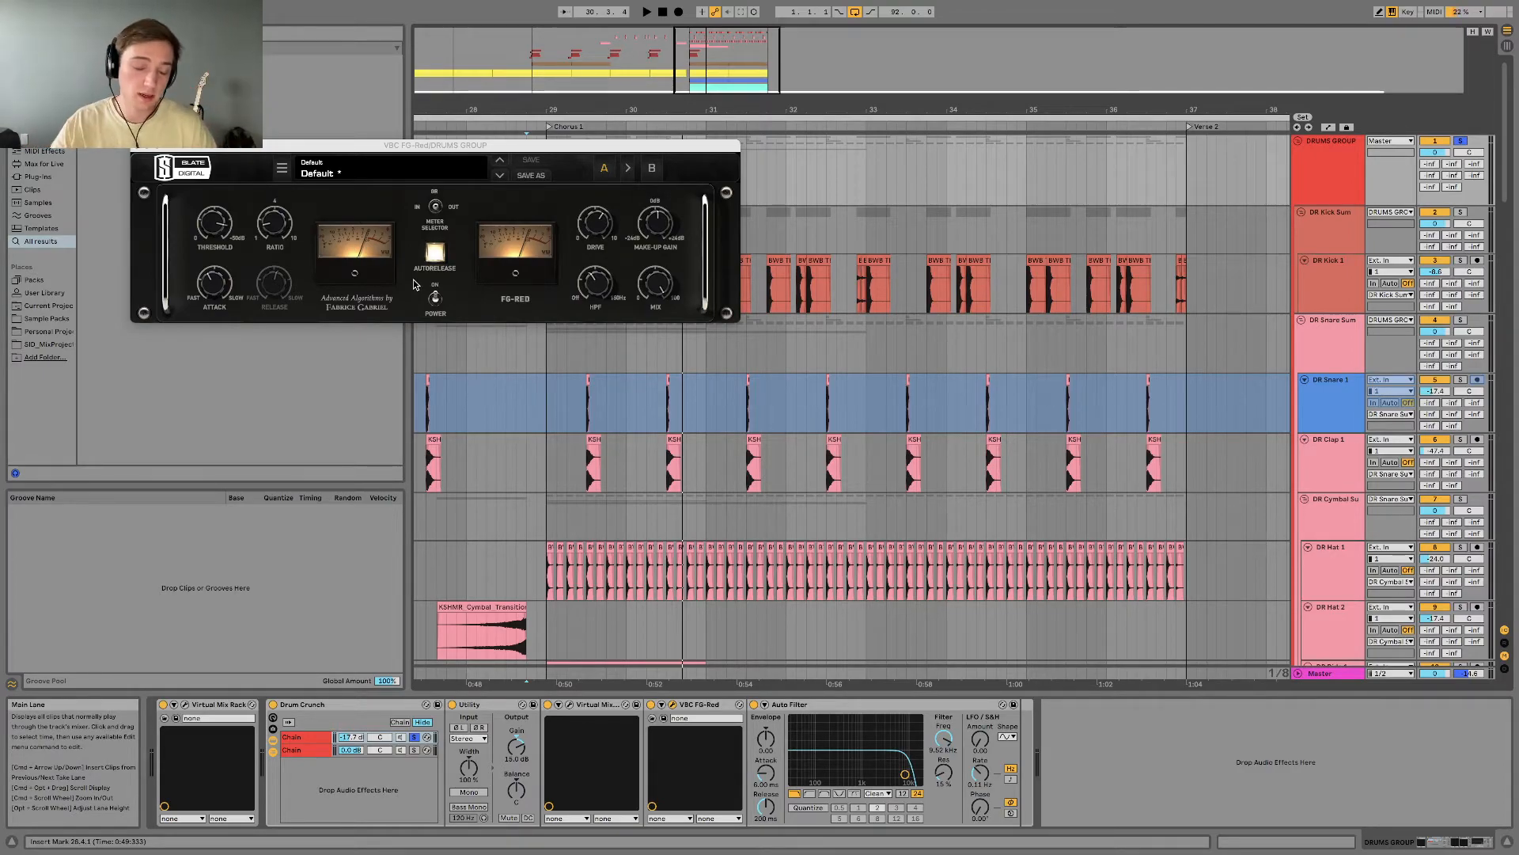
left_click(136, 145)
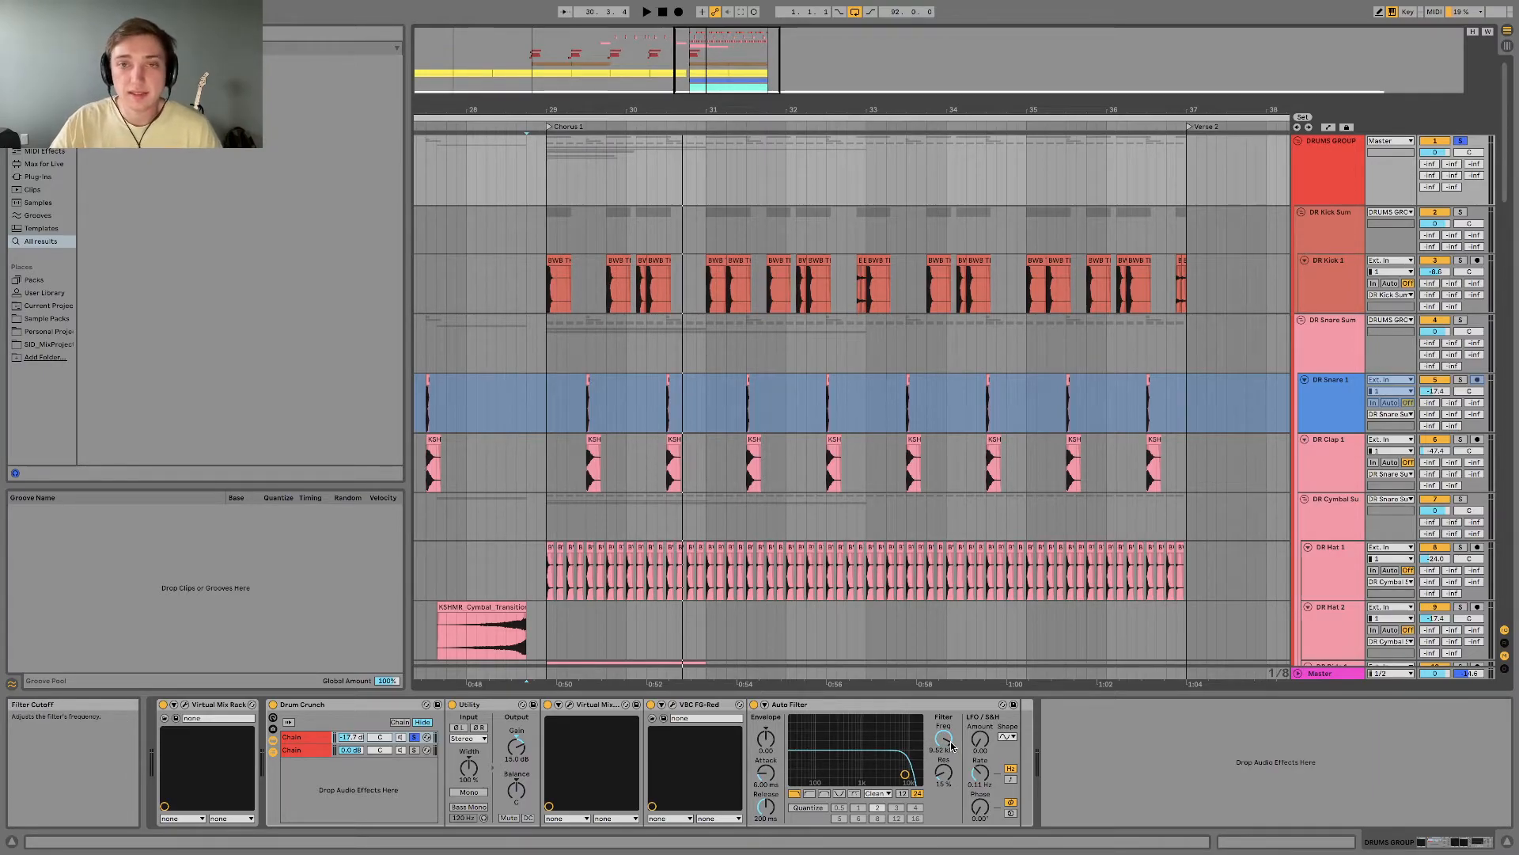
Step: Unsolo the upper Drum Crunch chain and play the drums, comparing the sound with that chain disabled and enabled
left_click(415, 738)
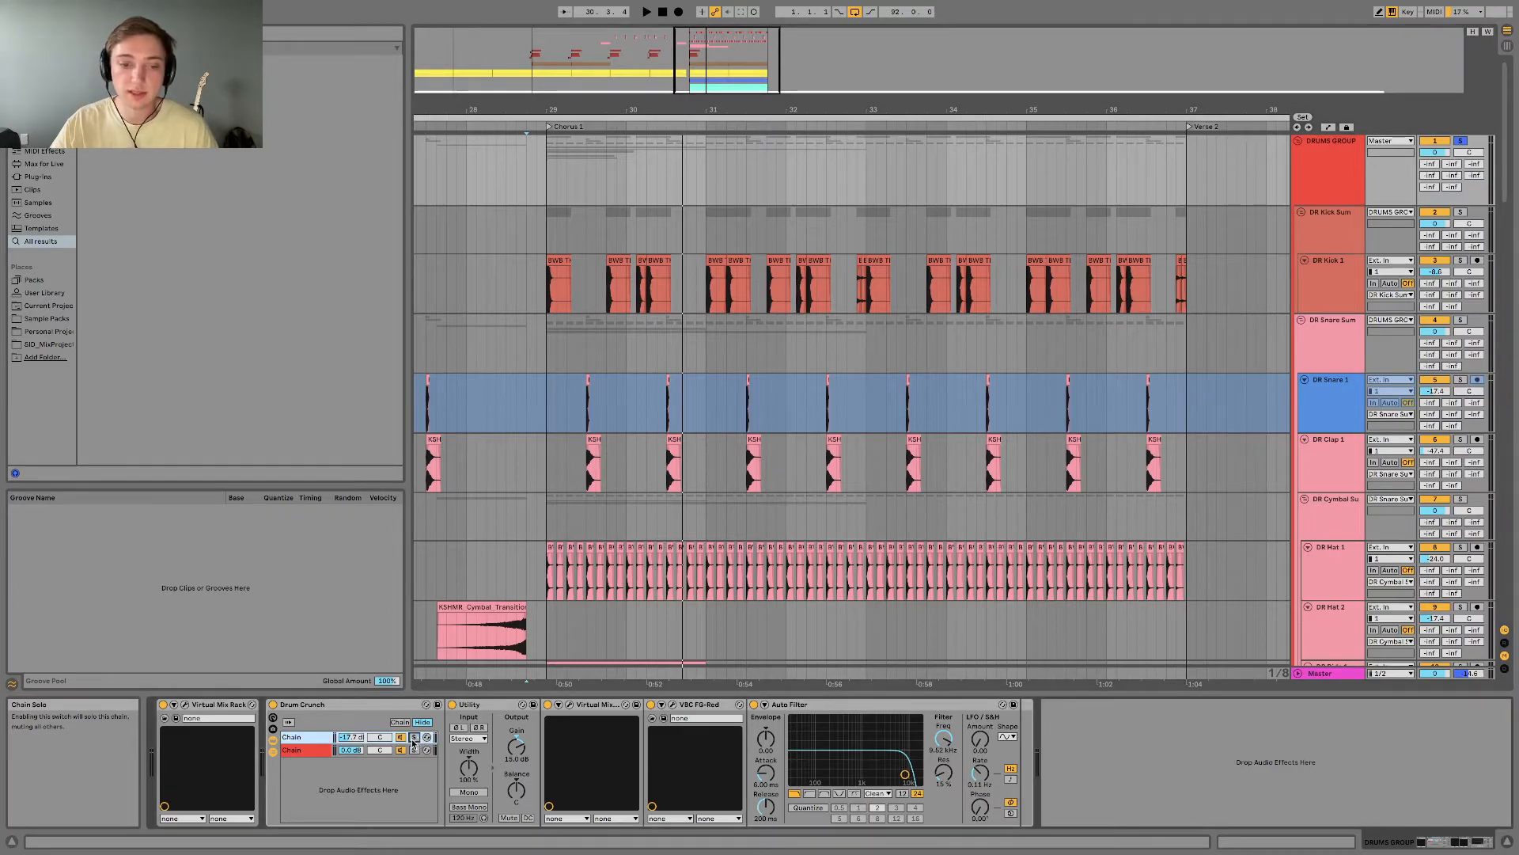
key("space")
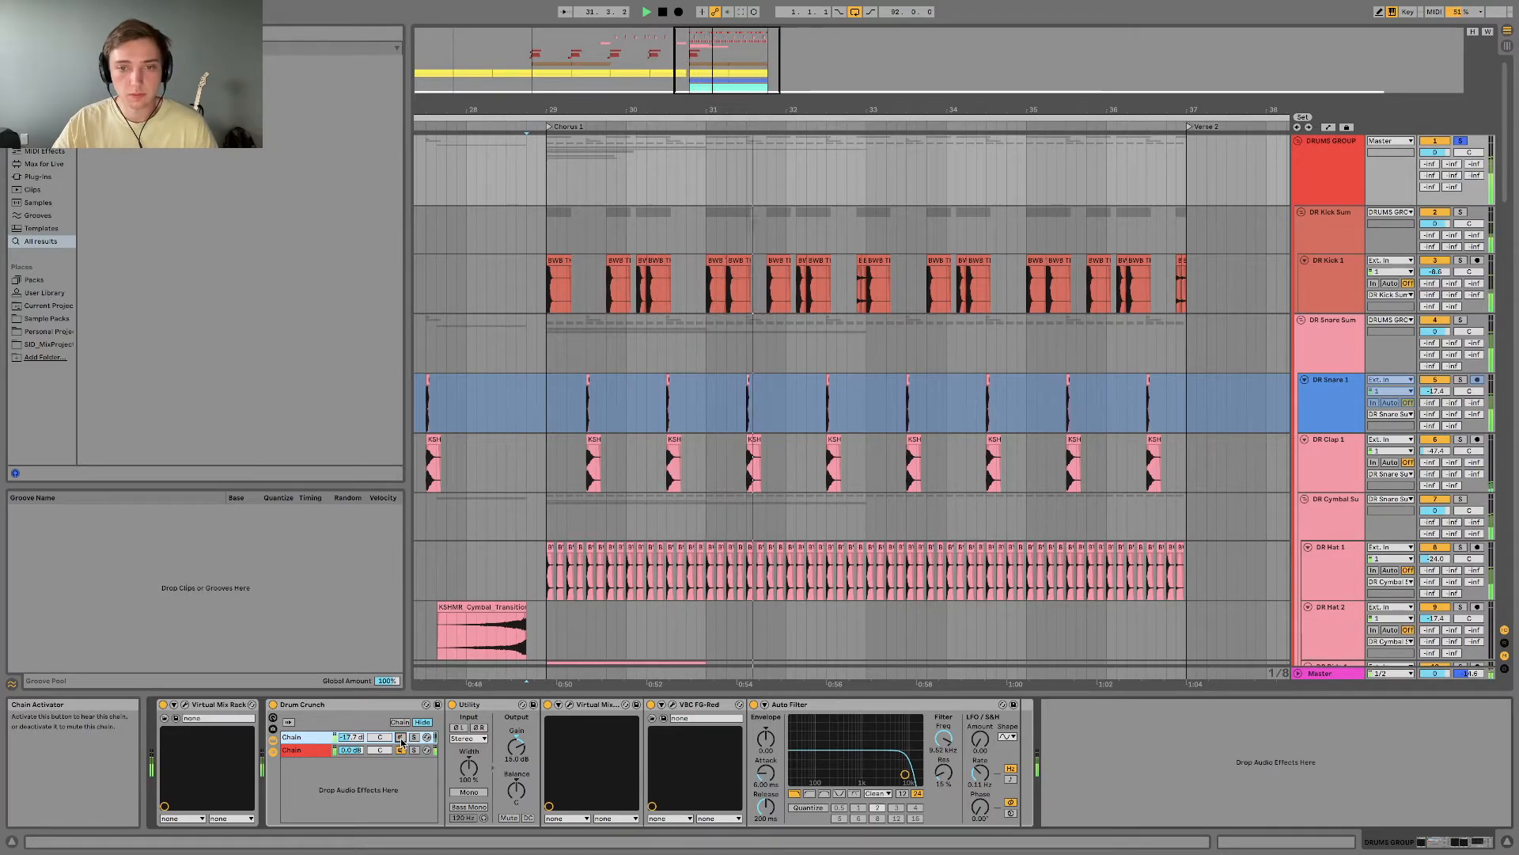
left_click(401, 739)
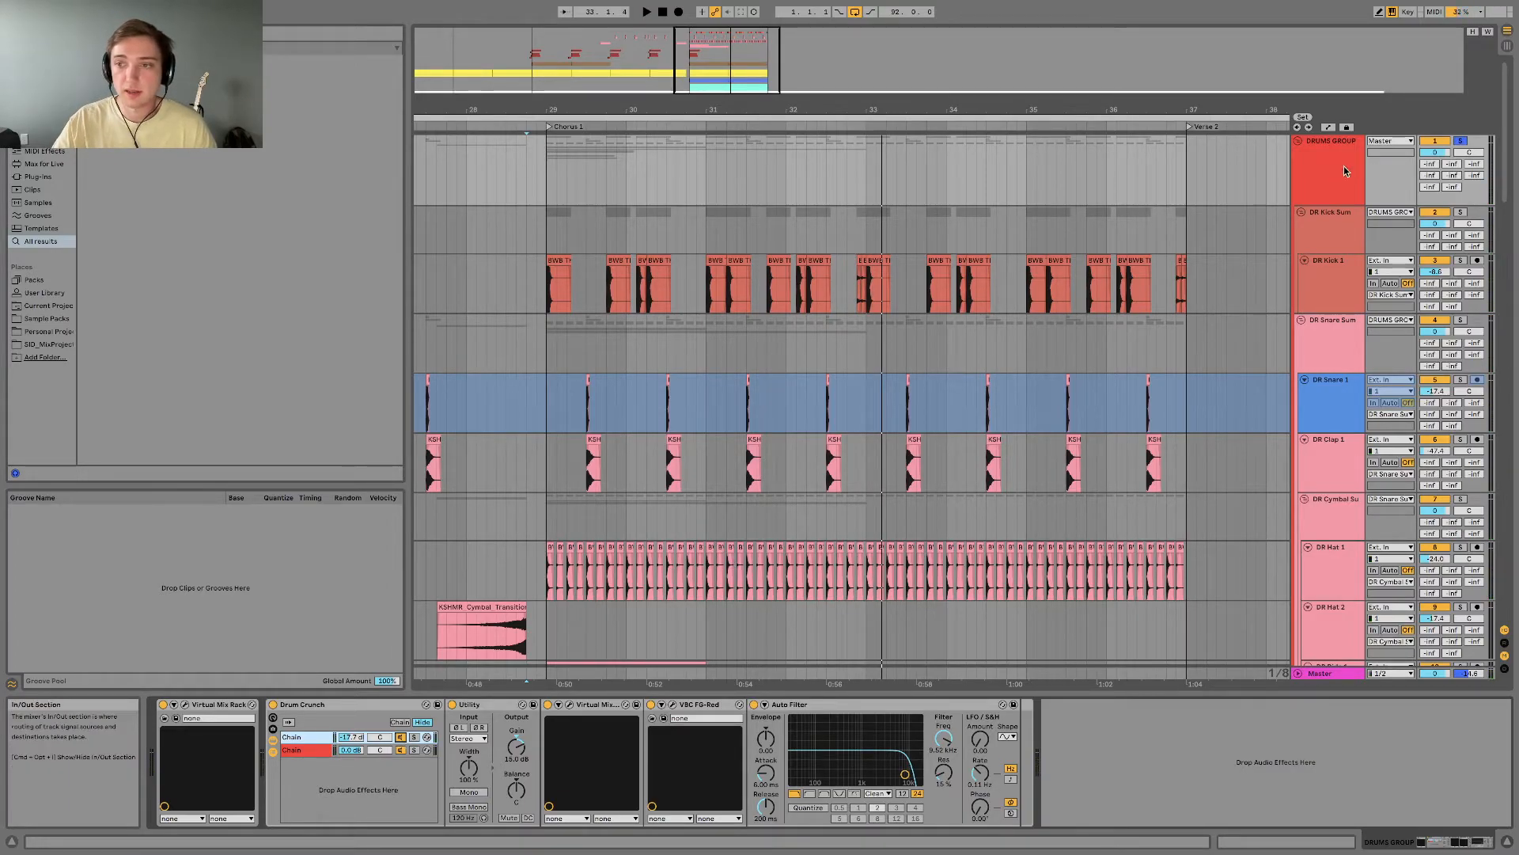
Step: Fold the DRUMS GROUP and examine the Virtual Mix Rack on the BASS GROUP, closing its window
left_click(1298, 141)
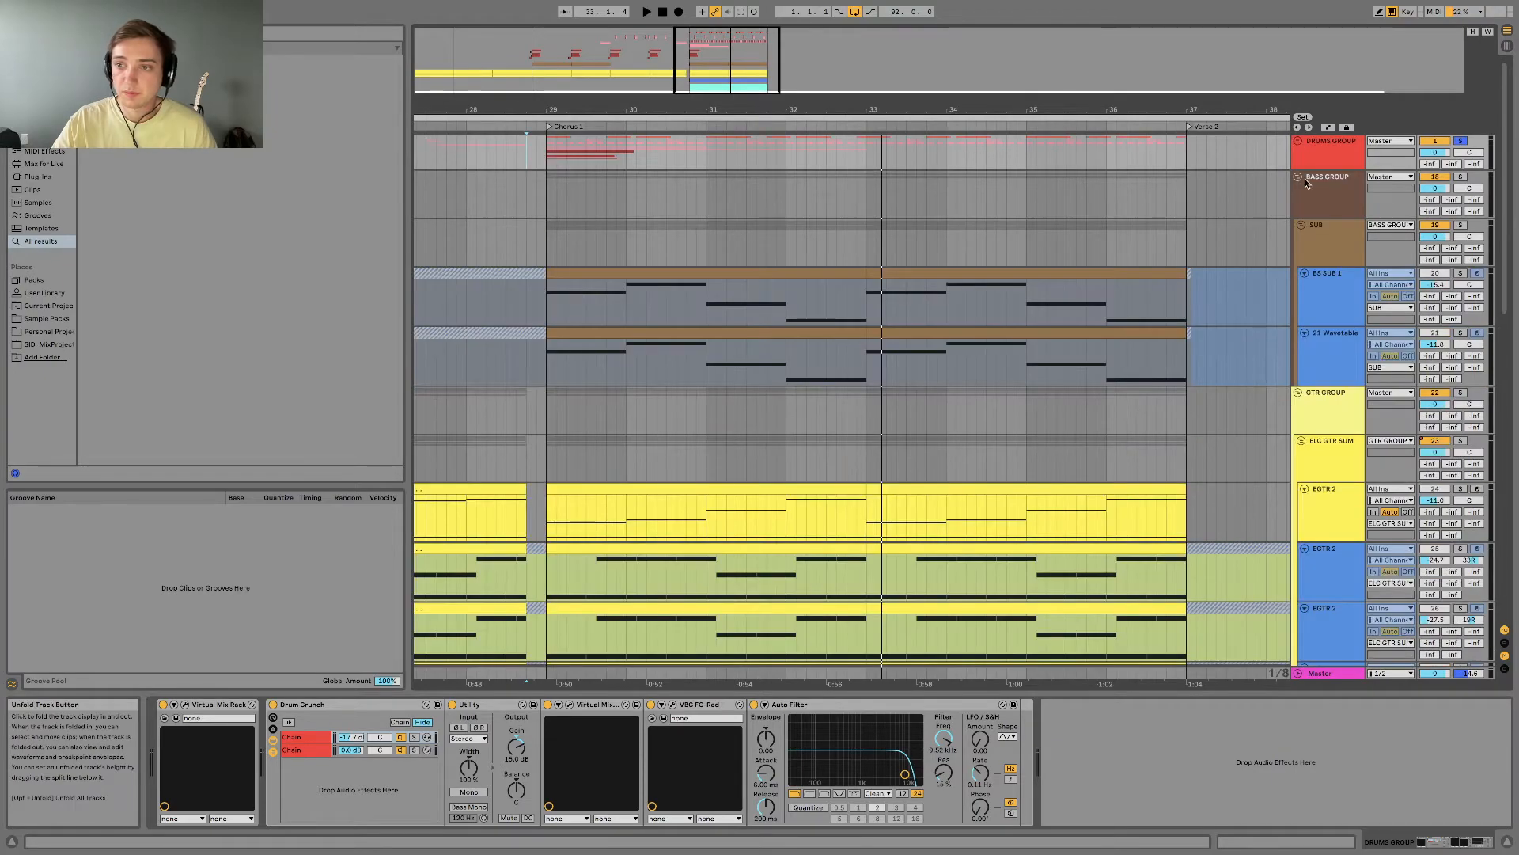
left_click(1308, 186)
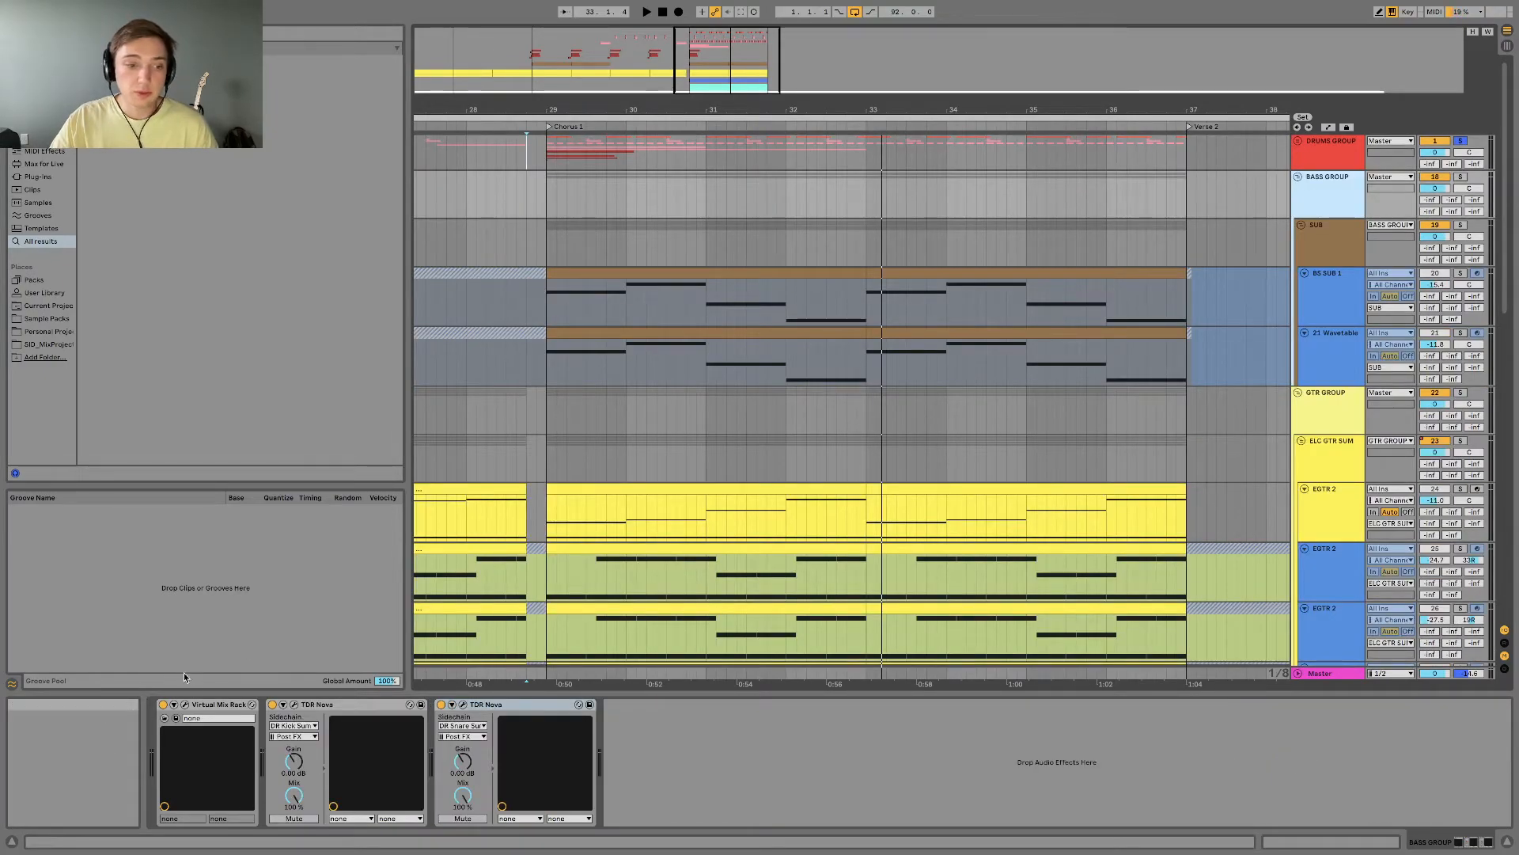
left_click(184, 704)
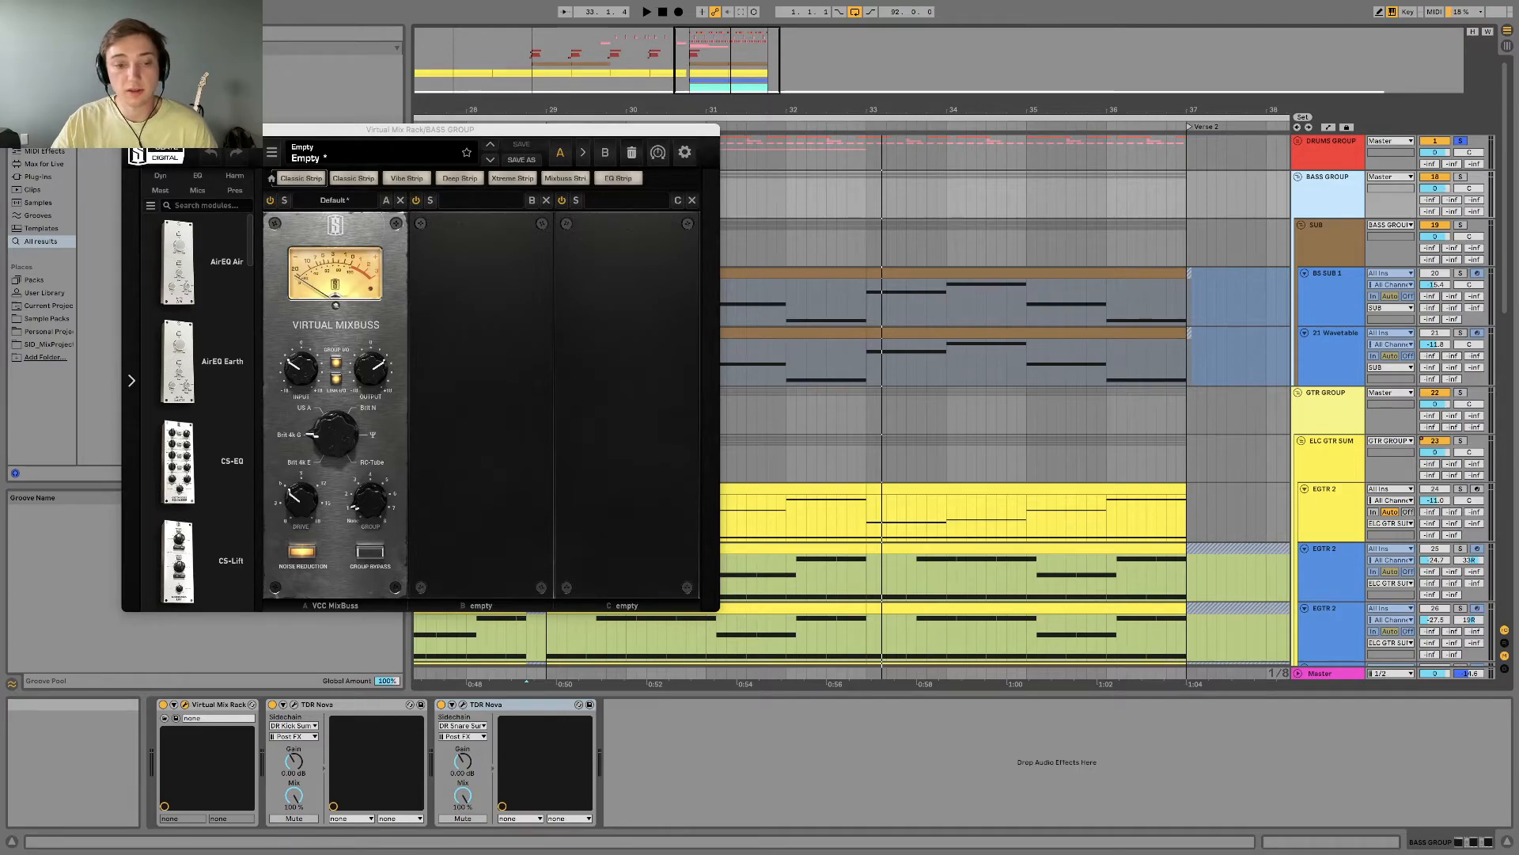
left_click(129, 130)
Step: Place the BASS GROUP's two TDR Nova windows side by side, unsolo the drums and watch both dynamic equalizers during playback
left_click(293, 705)
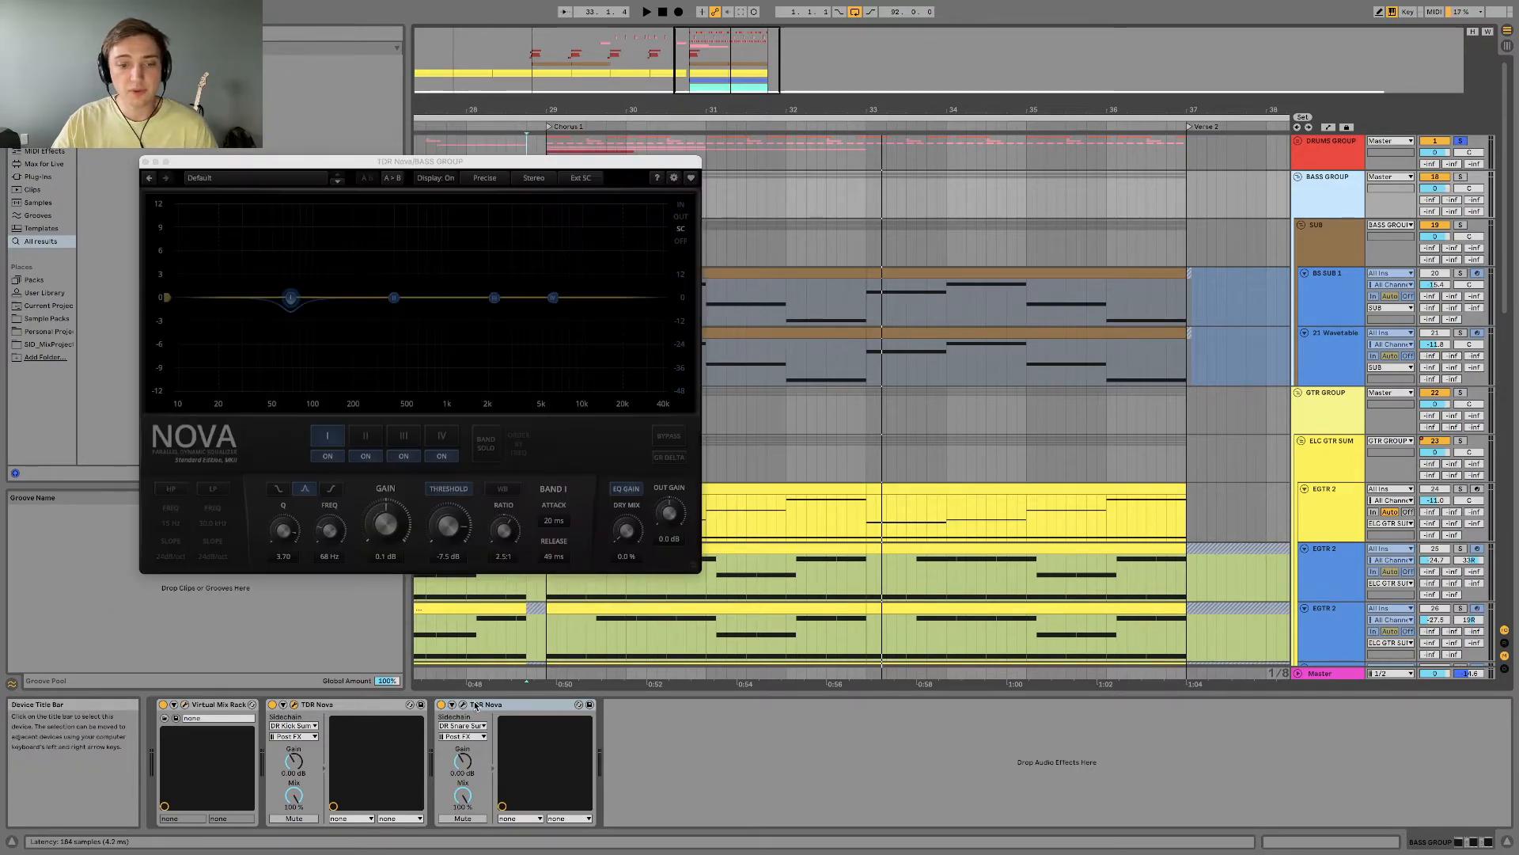
left_click(463, 705)
left_click_drag(511, 170, 1070, 164)
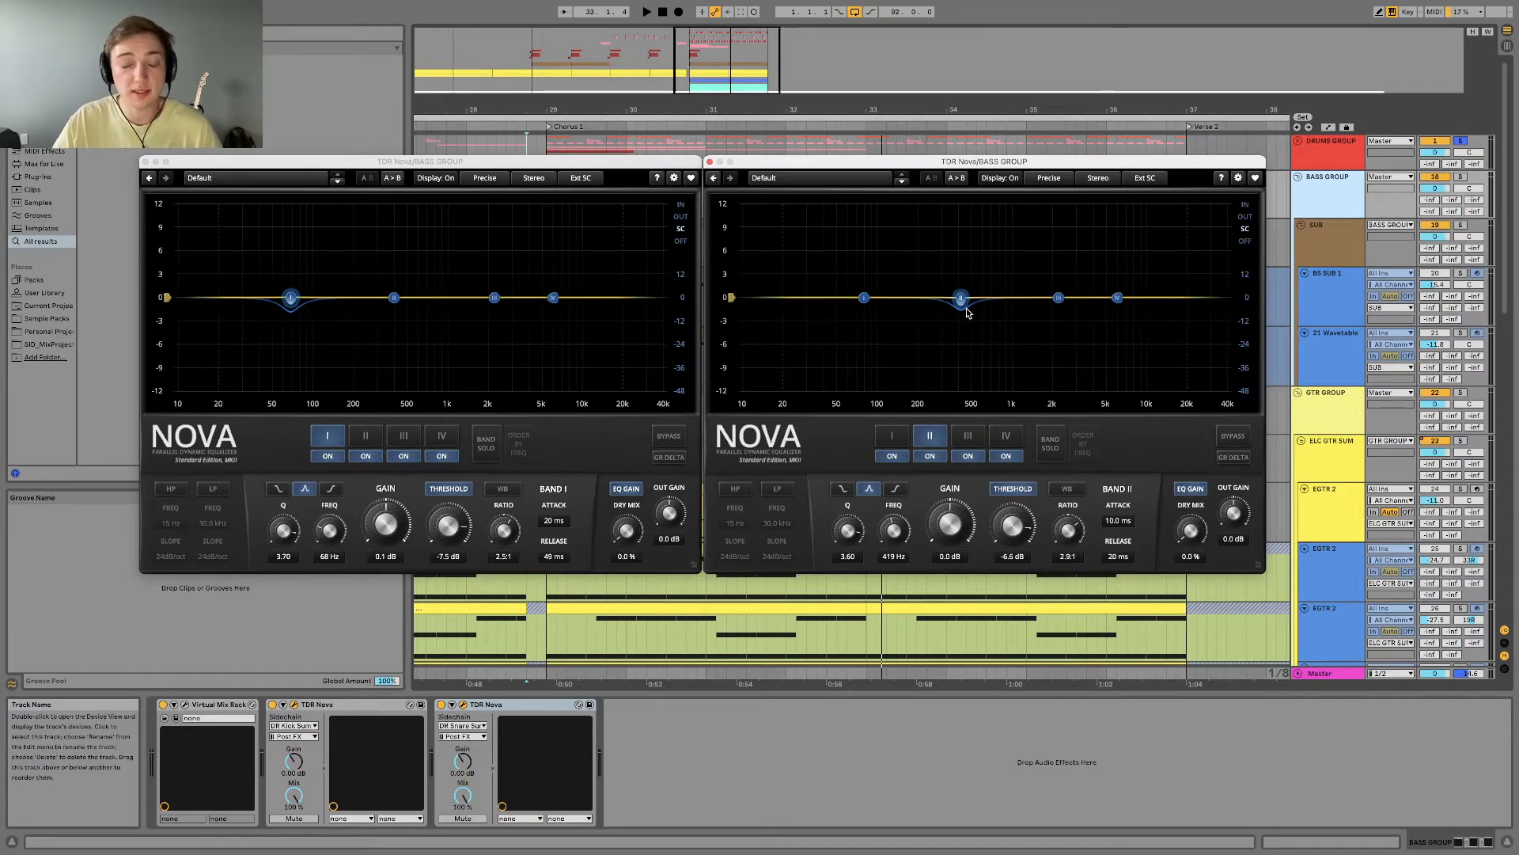
left_click(1461, 143)
key("space")
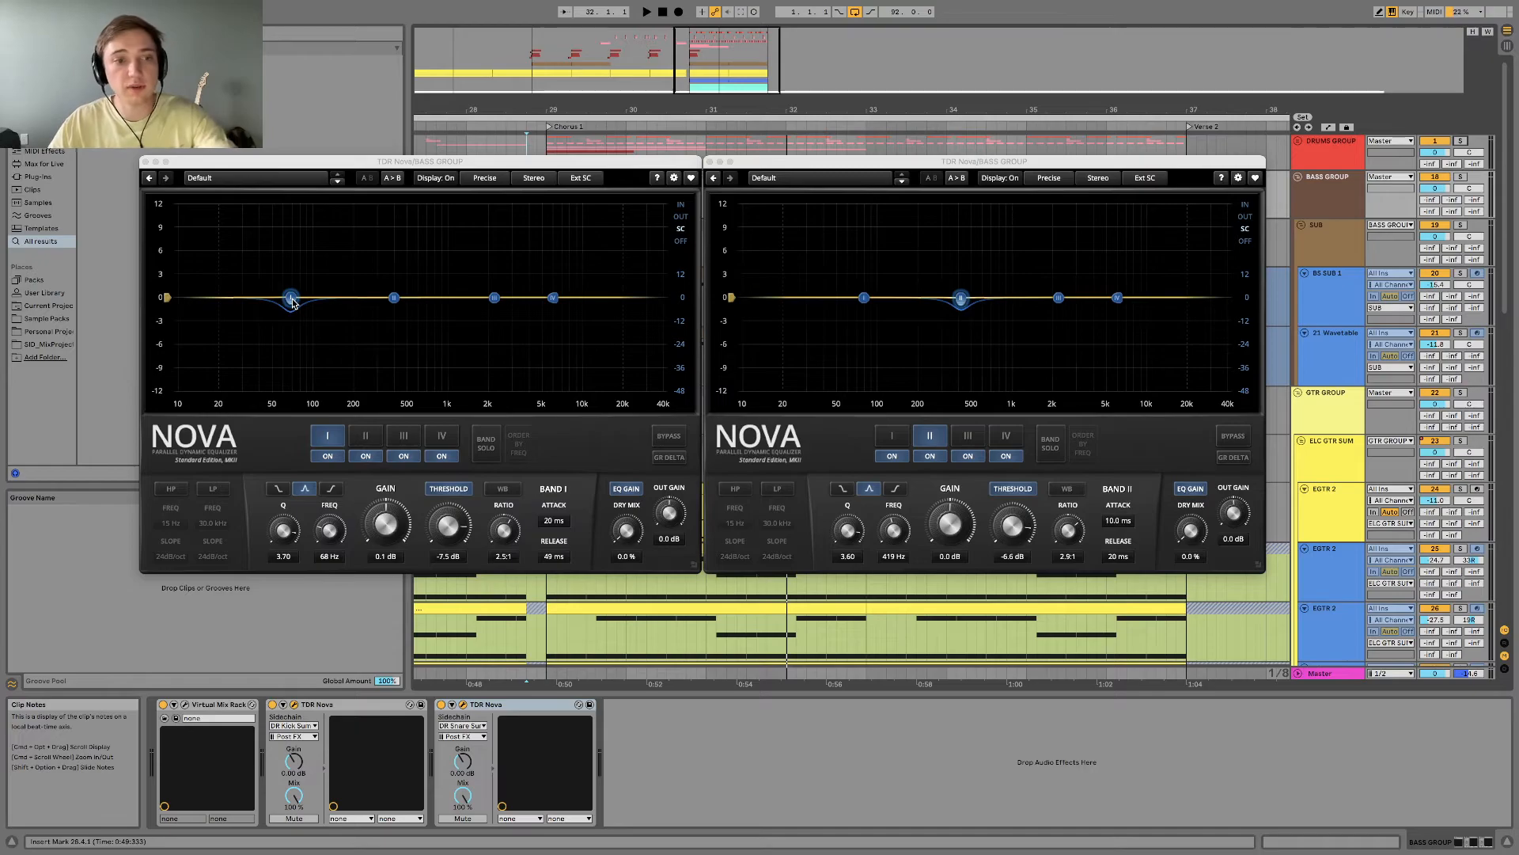
Step: Set the Q of the 68 Hz band in the BASS GROUP's kick-sidechained TDR Nova to 2.12, and close both Nova windows
scroll(292, 302, "down", 3)
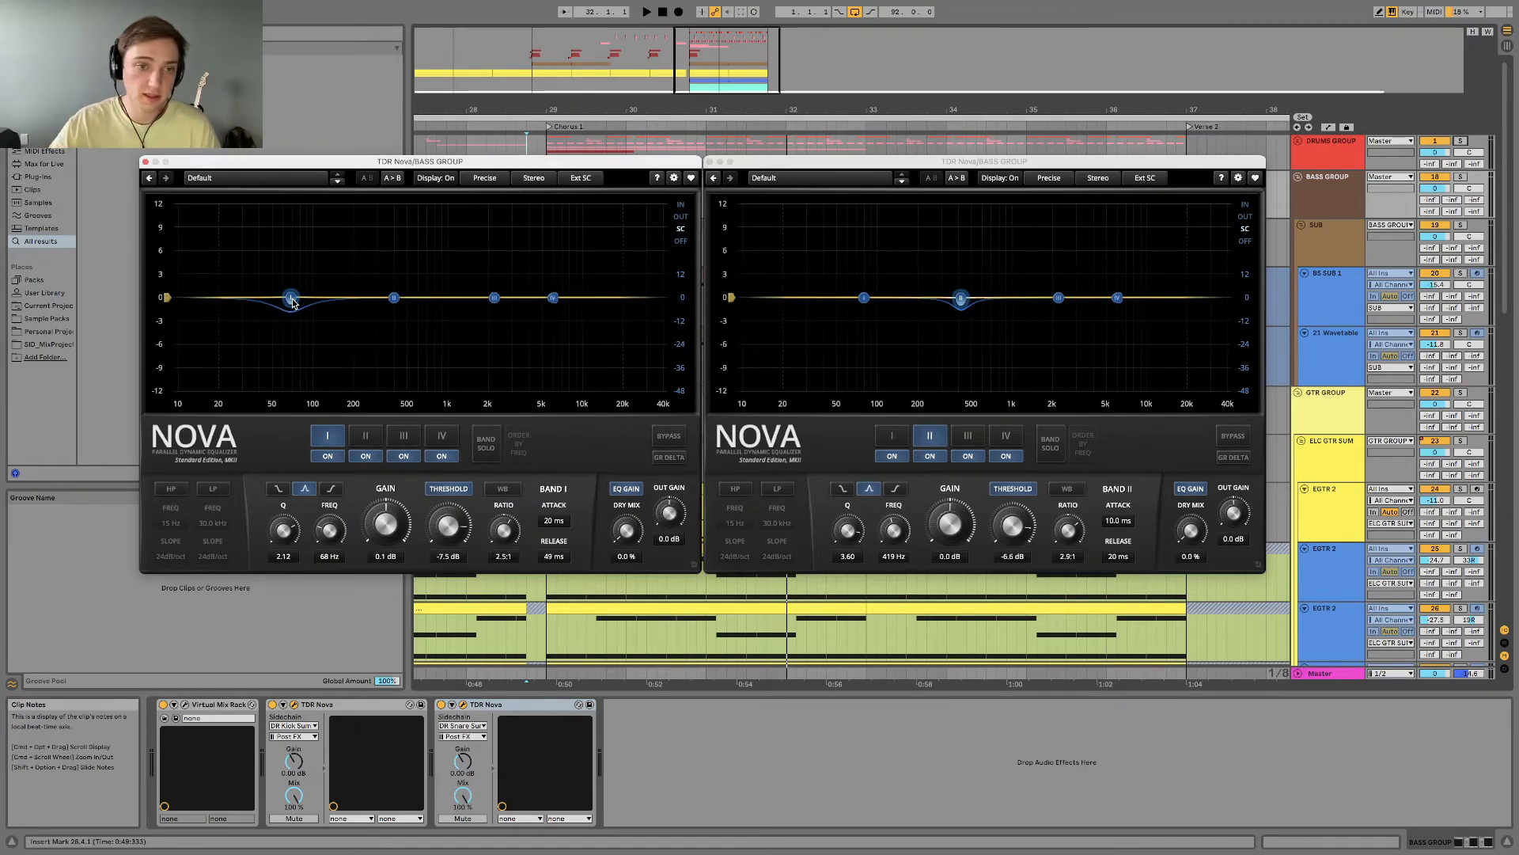
left_click(963, 302)
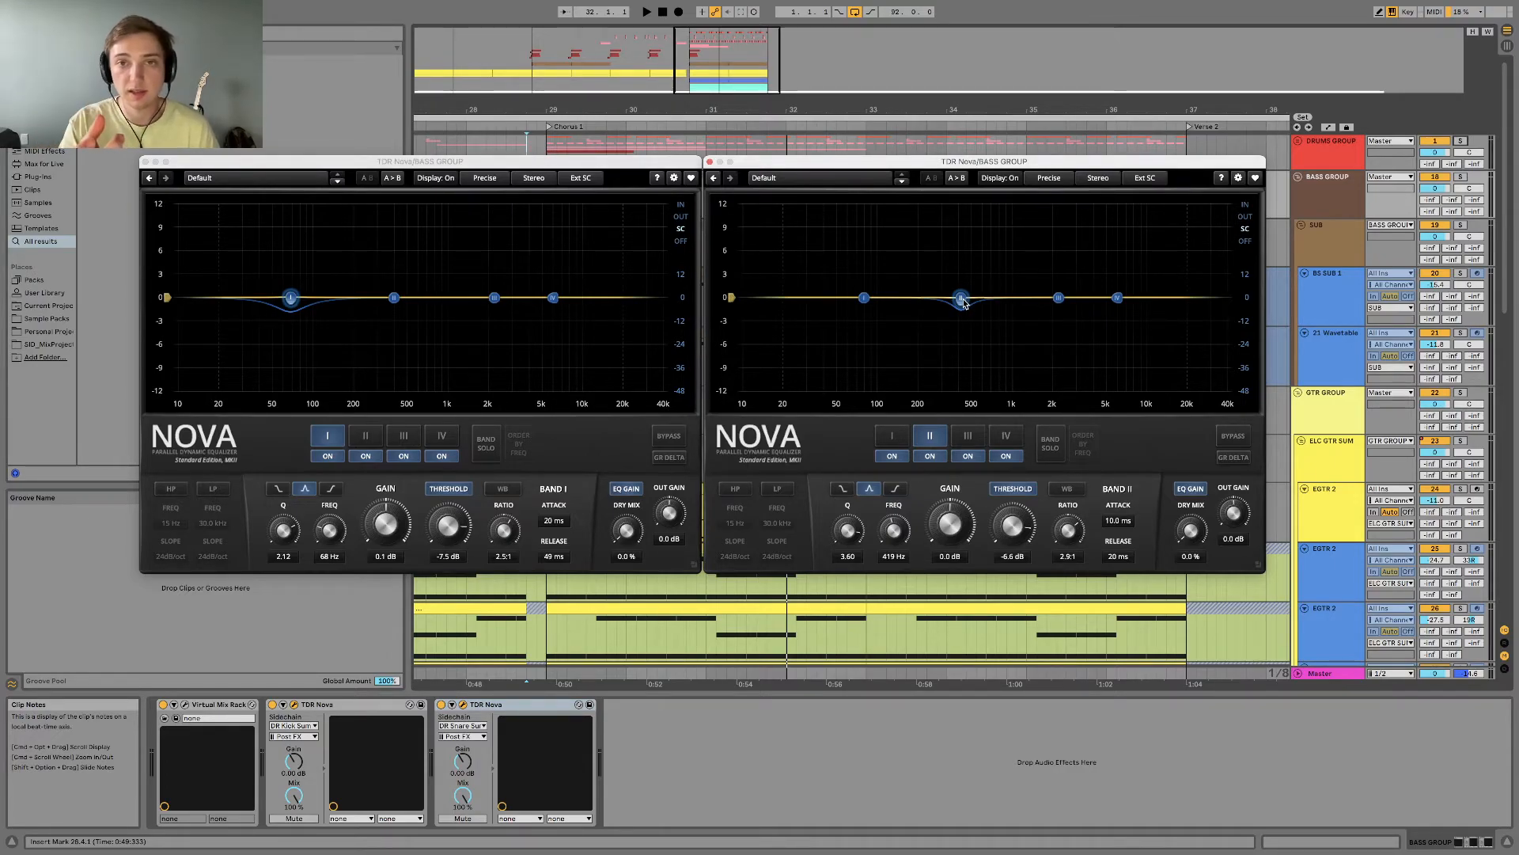
left_click(145, 161)
left_click(710, 162)
Step: Examine the GTR GROUP's effect chain, including the kick-sidechained TDR Nova, and close the plug-in window
scroll(1347, 376, "down", 1)
scroll(1344, 369, "up", 1)
left_click(1331, 408)
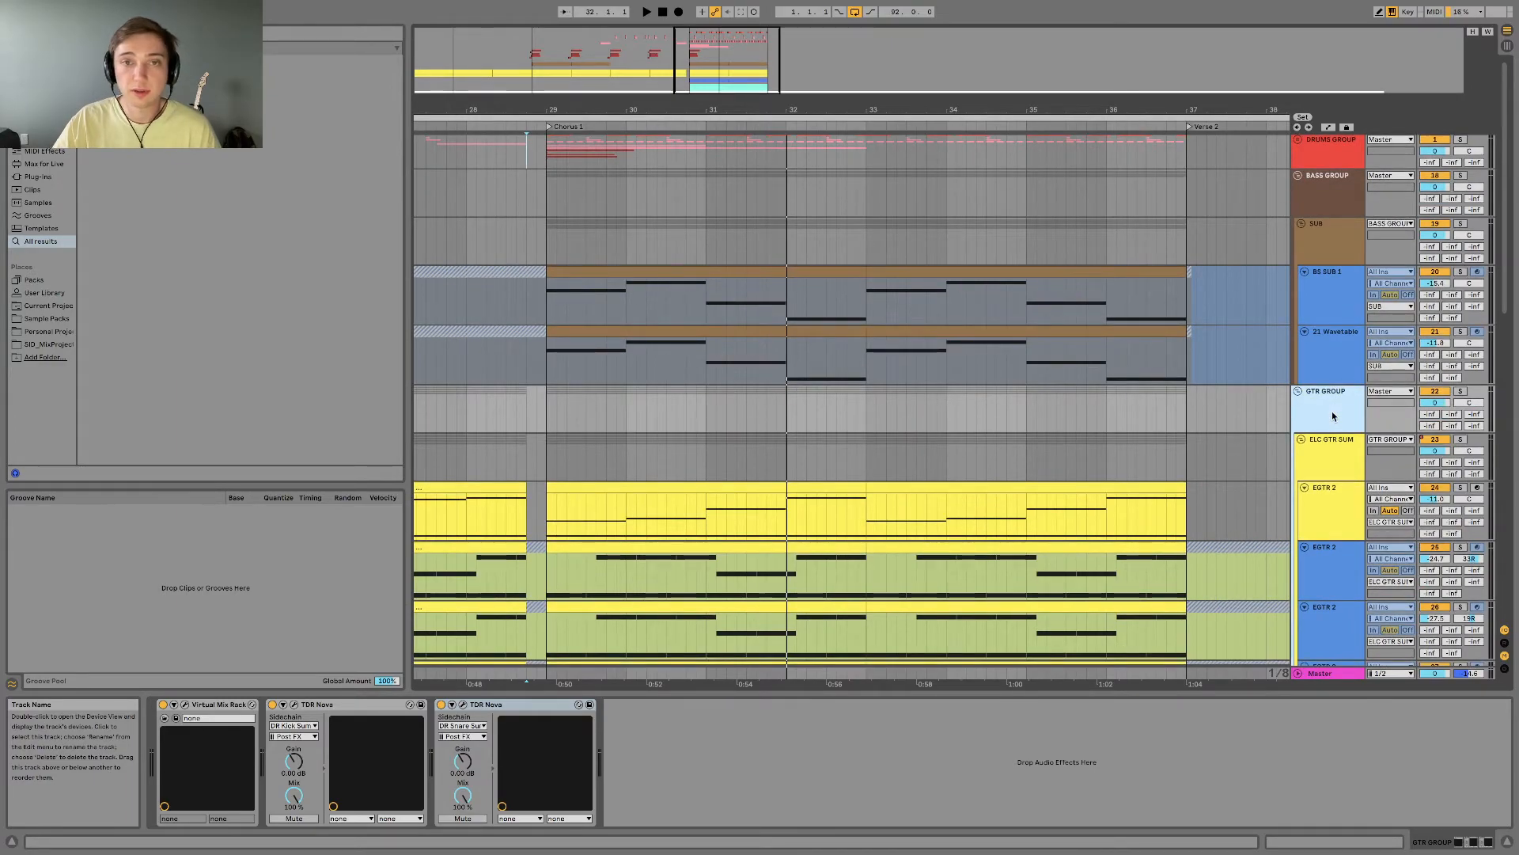
scroll(908, 543, "down", 1)
left_click(192, 706)
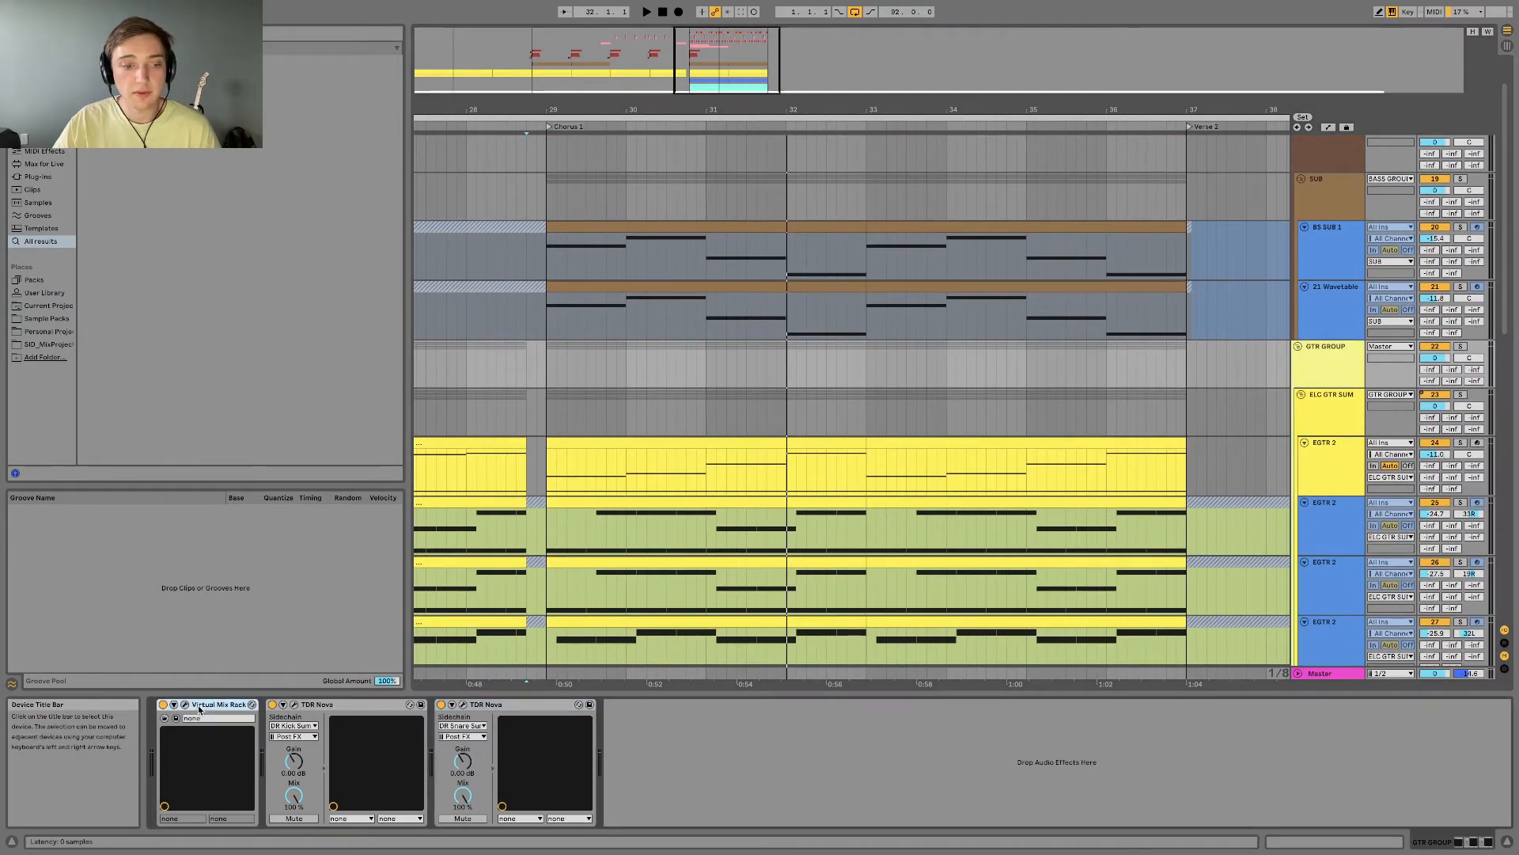
left_click(362, 704)
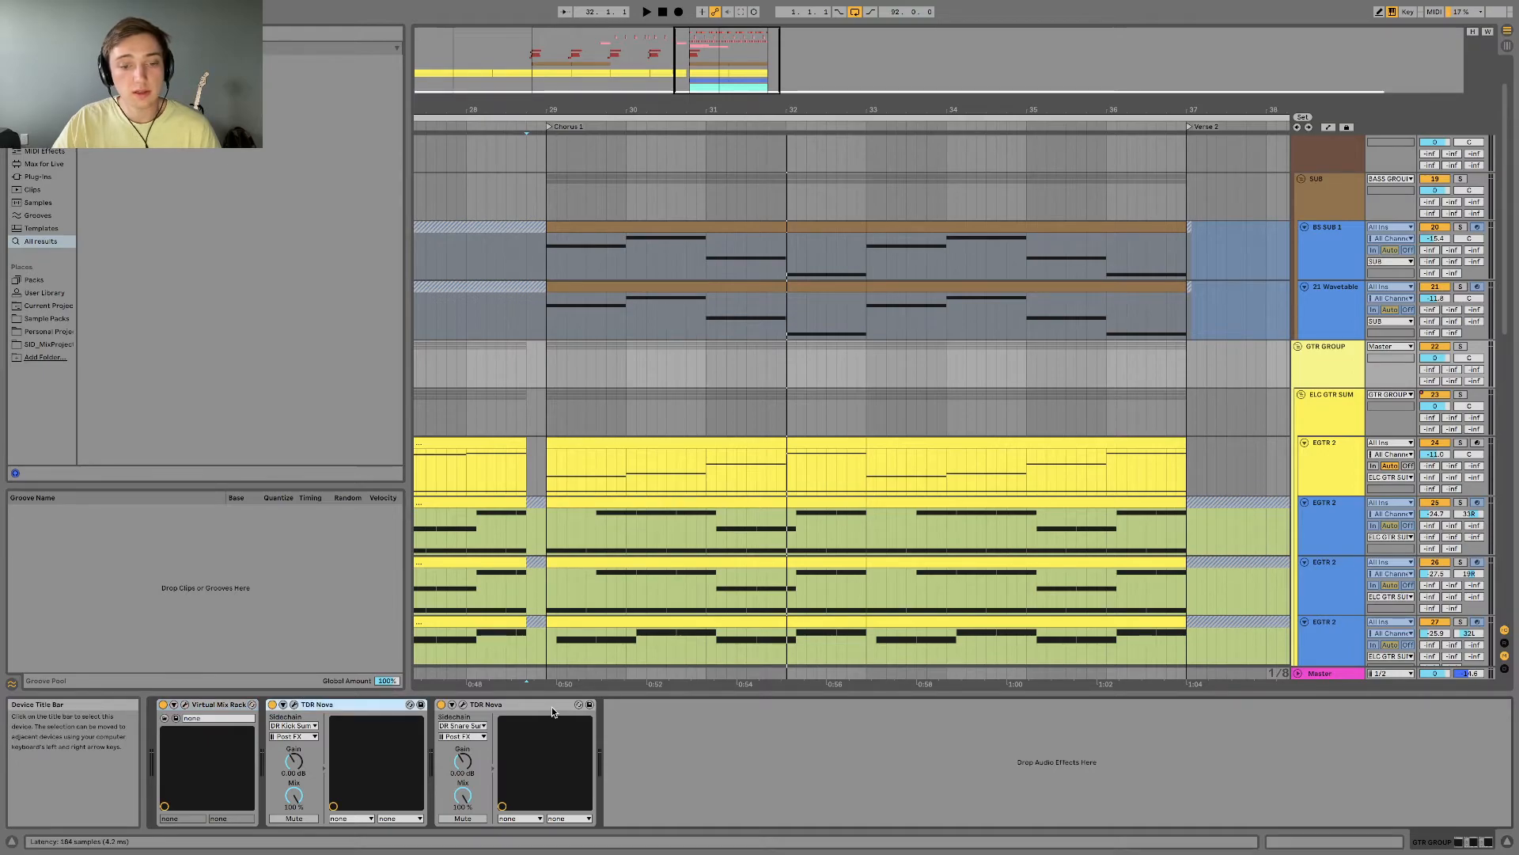
left_click(293, 704)
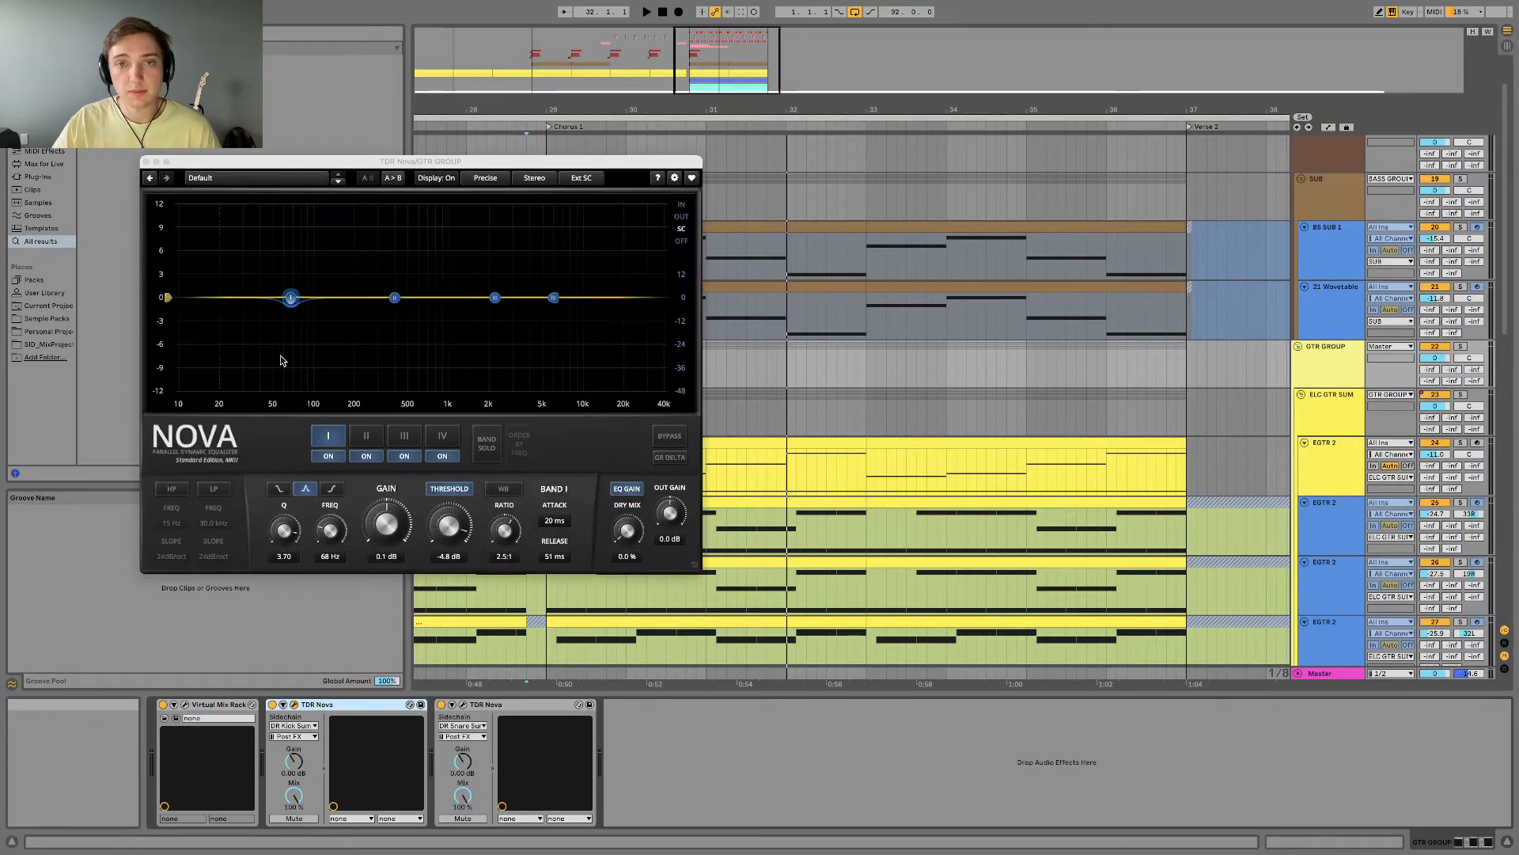
left_click(145, 163)
scroll(1170, 293, "down", 9)
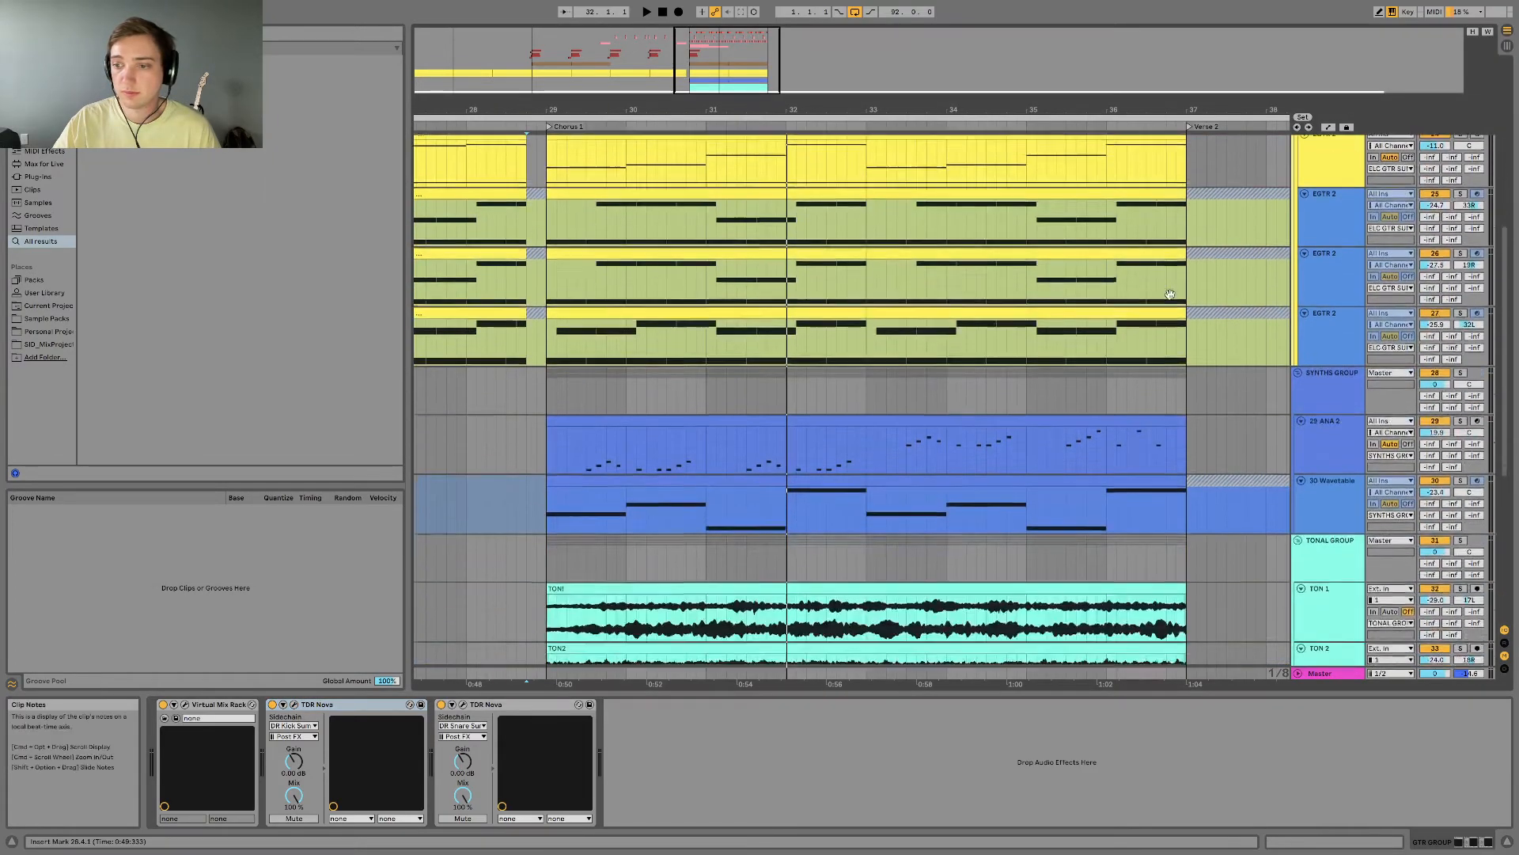
Step: Examine the effect chains of the SYNTHS GROUP and the TONAL GROUP, including their TDR Nova and kHs Reverb plug-ins
left_click(1354, 350)
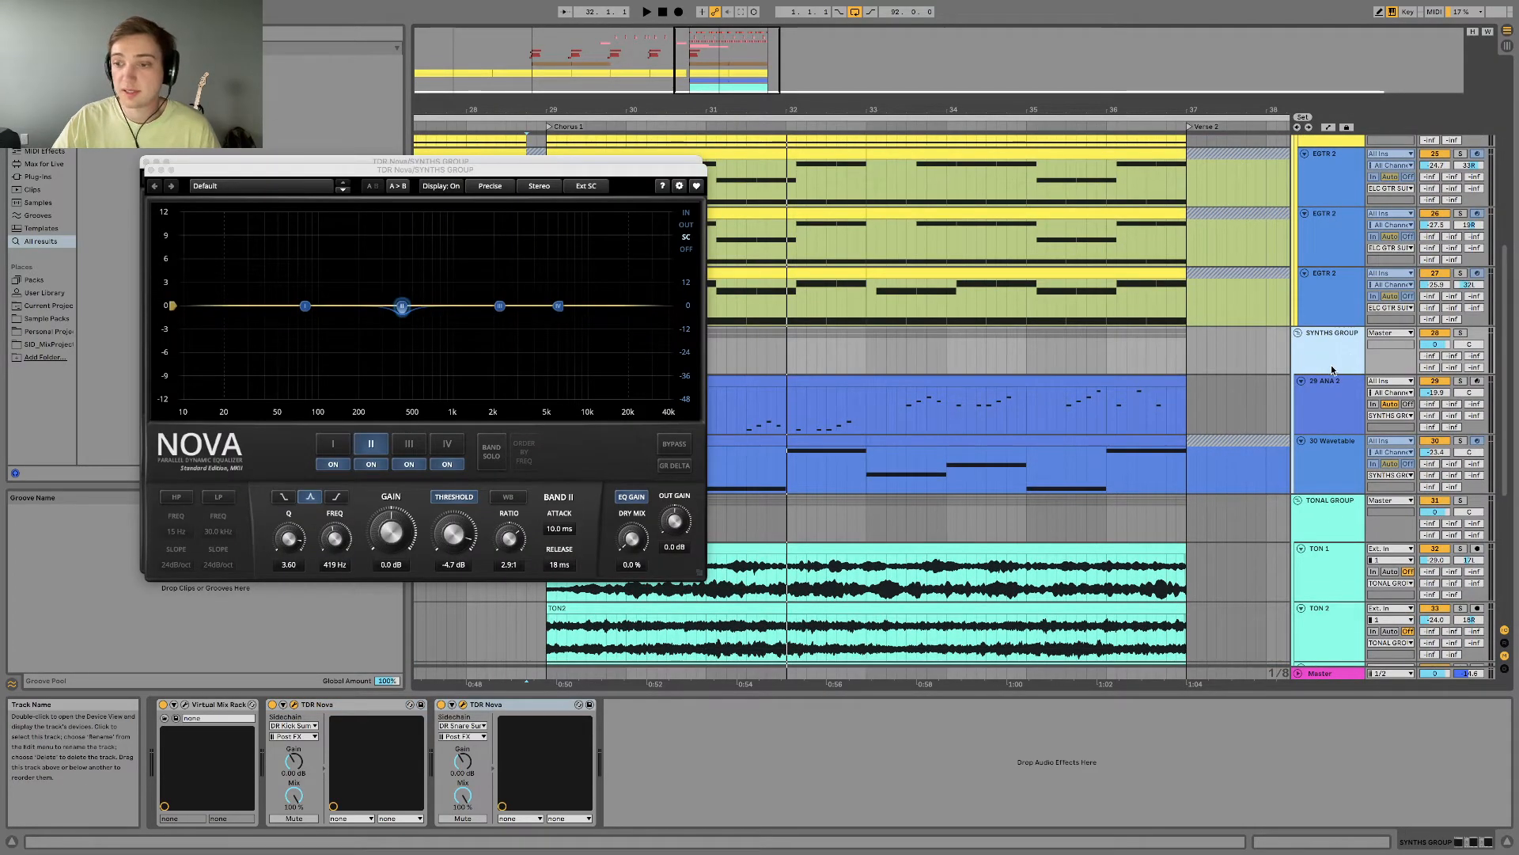
scroll(1333, 396, "down", 3)
left_click(1334, 465)
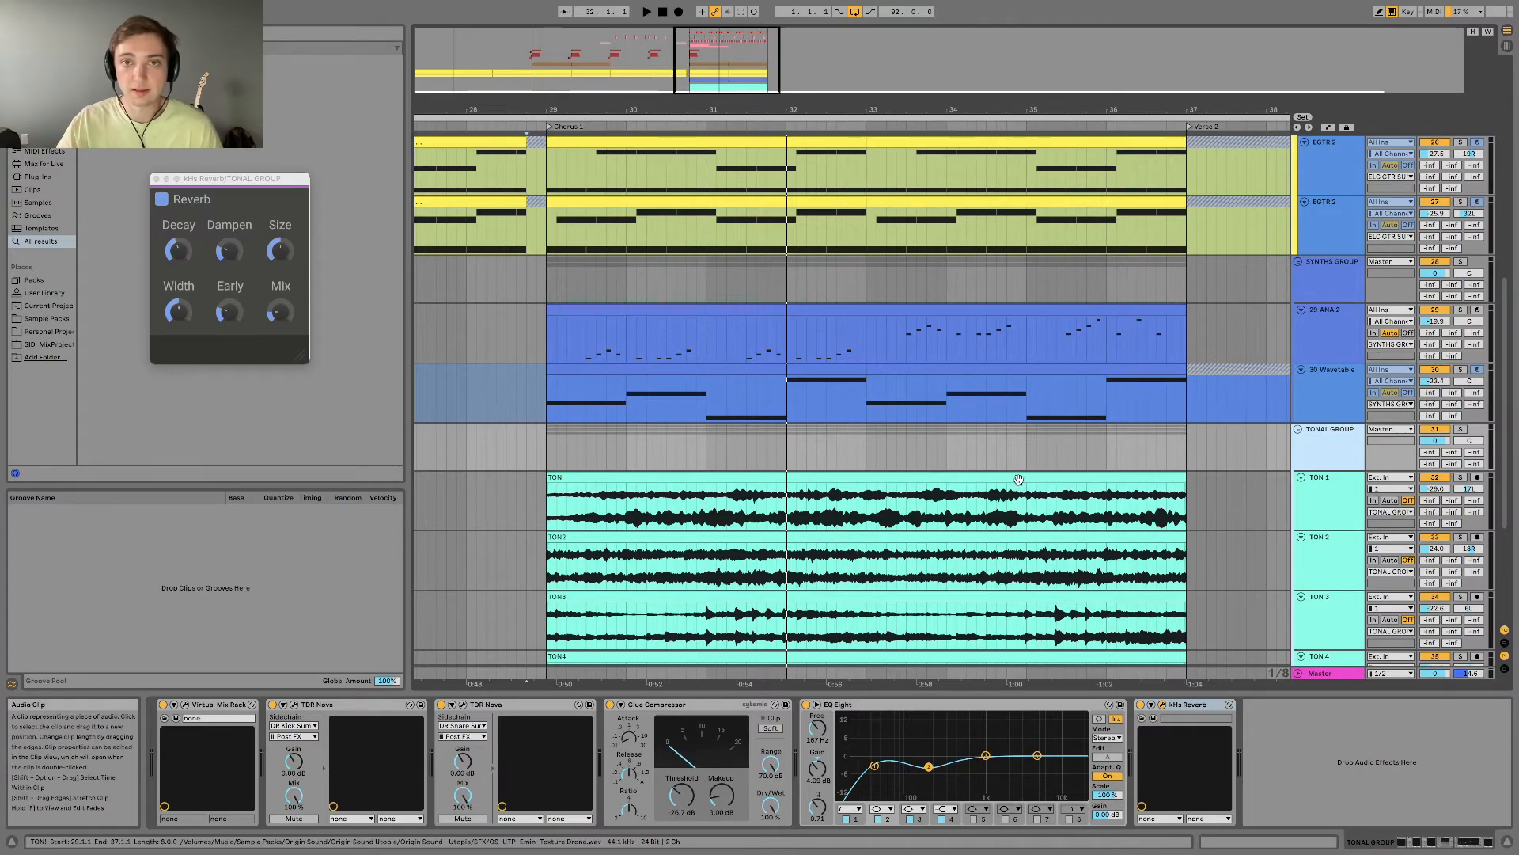
Step: Show the Master track's effect chain and examine its True Iron plug-in, closing the window
scroll(1027, 457, "down", 5)
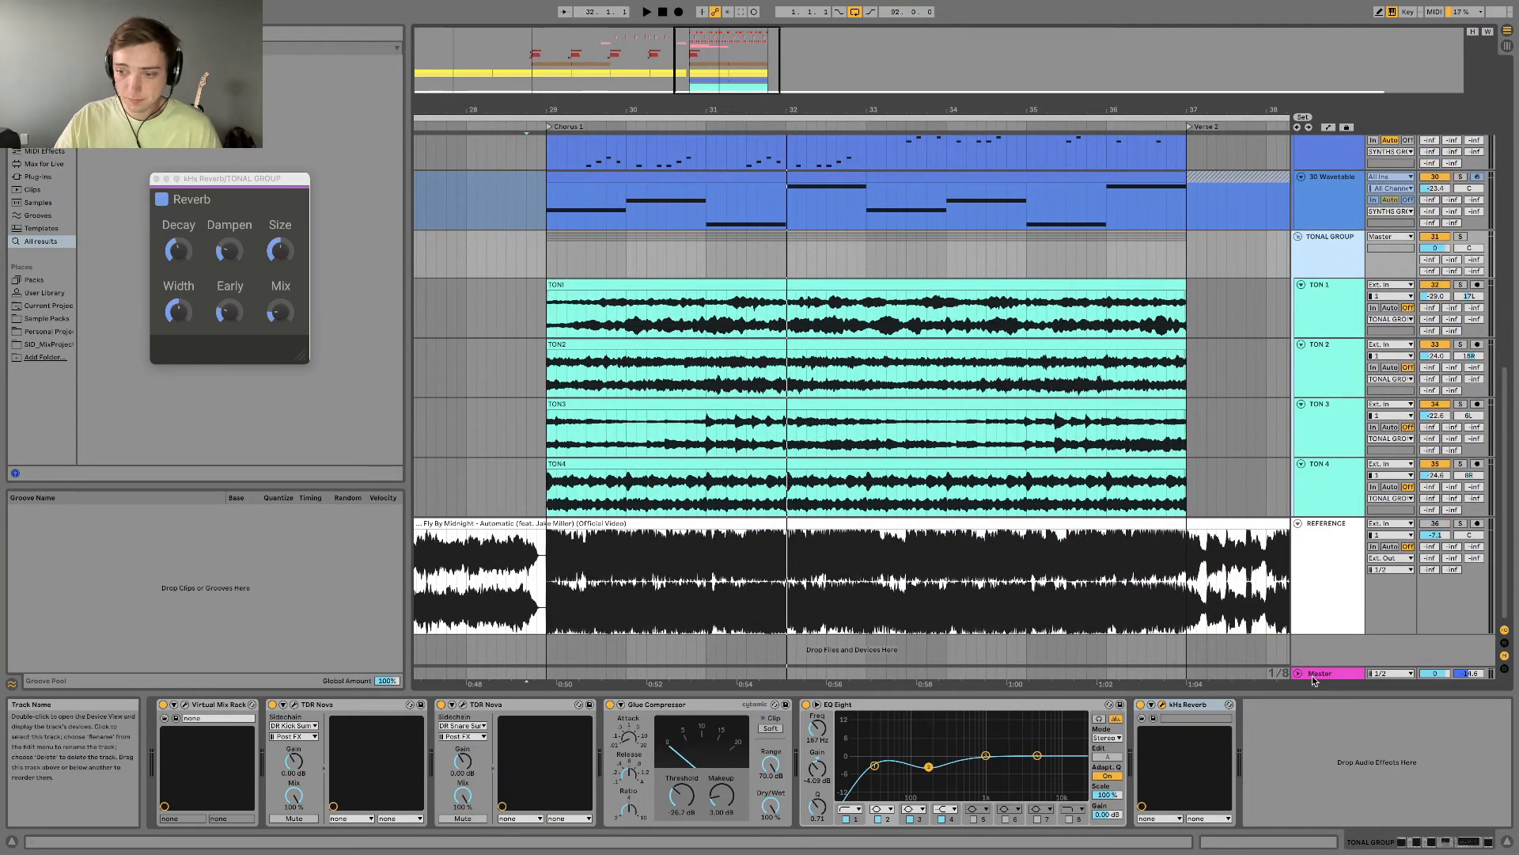
left_click(1312, 674)
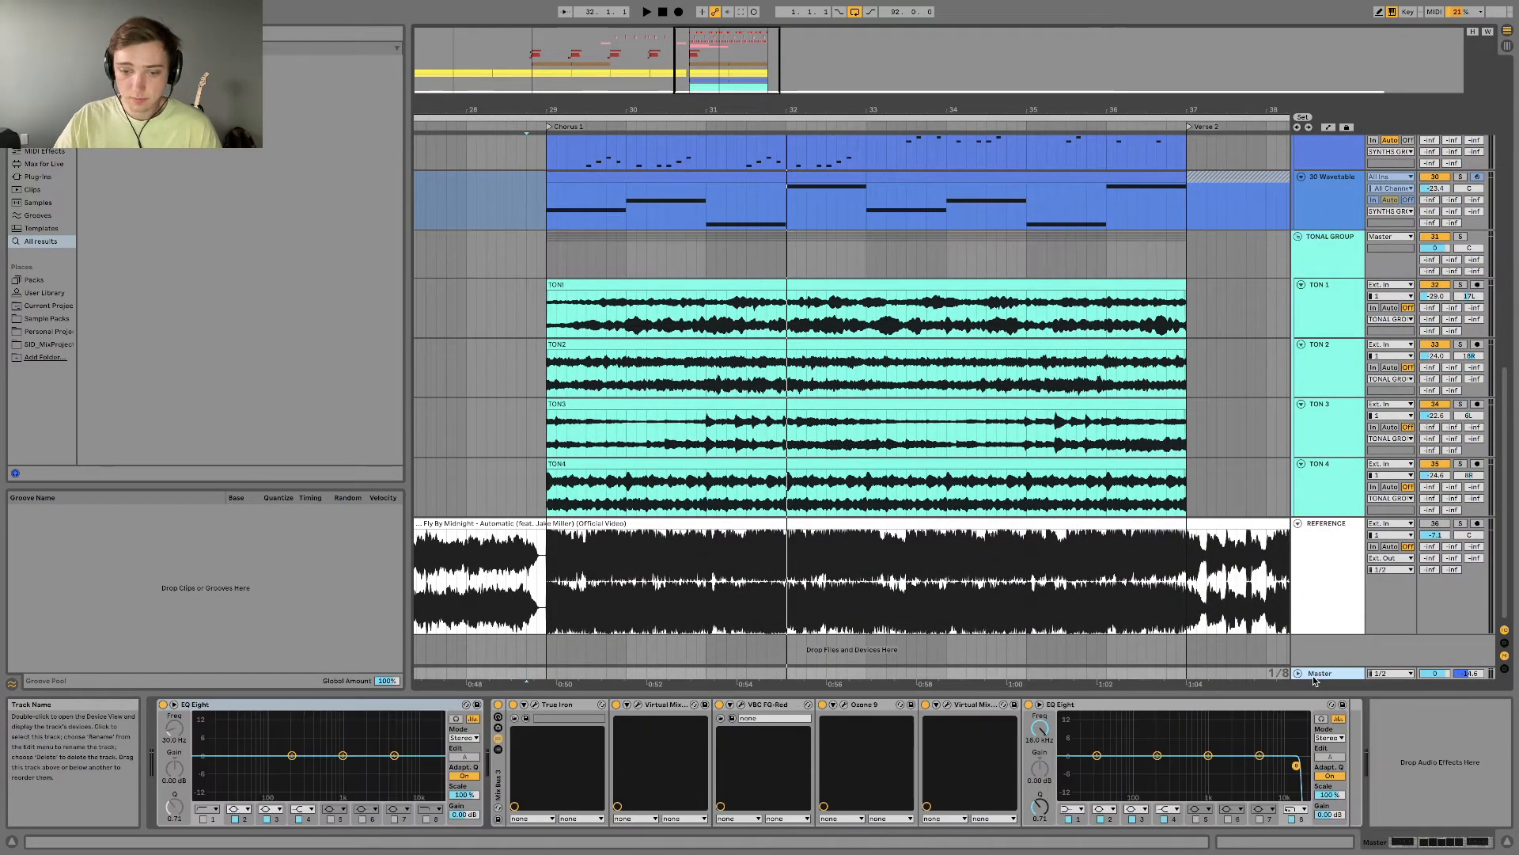
left_click(535, 704)
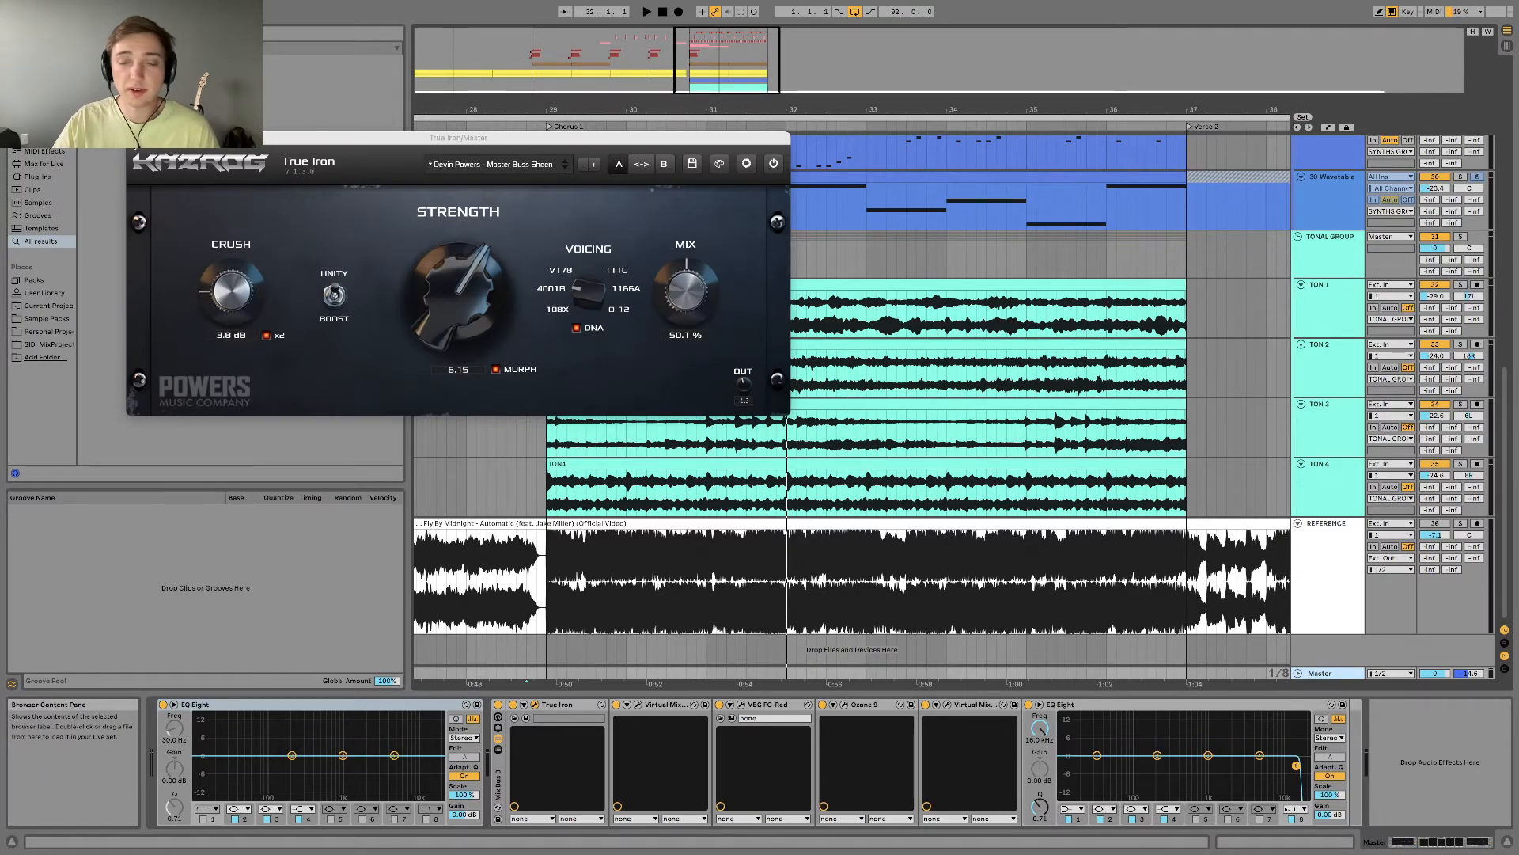
left_click(136, 142)
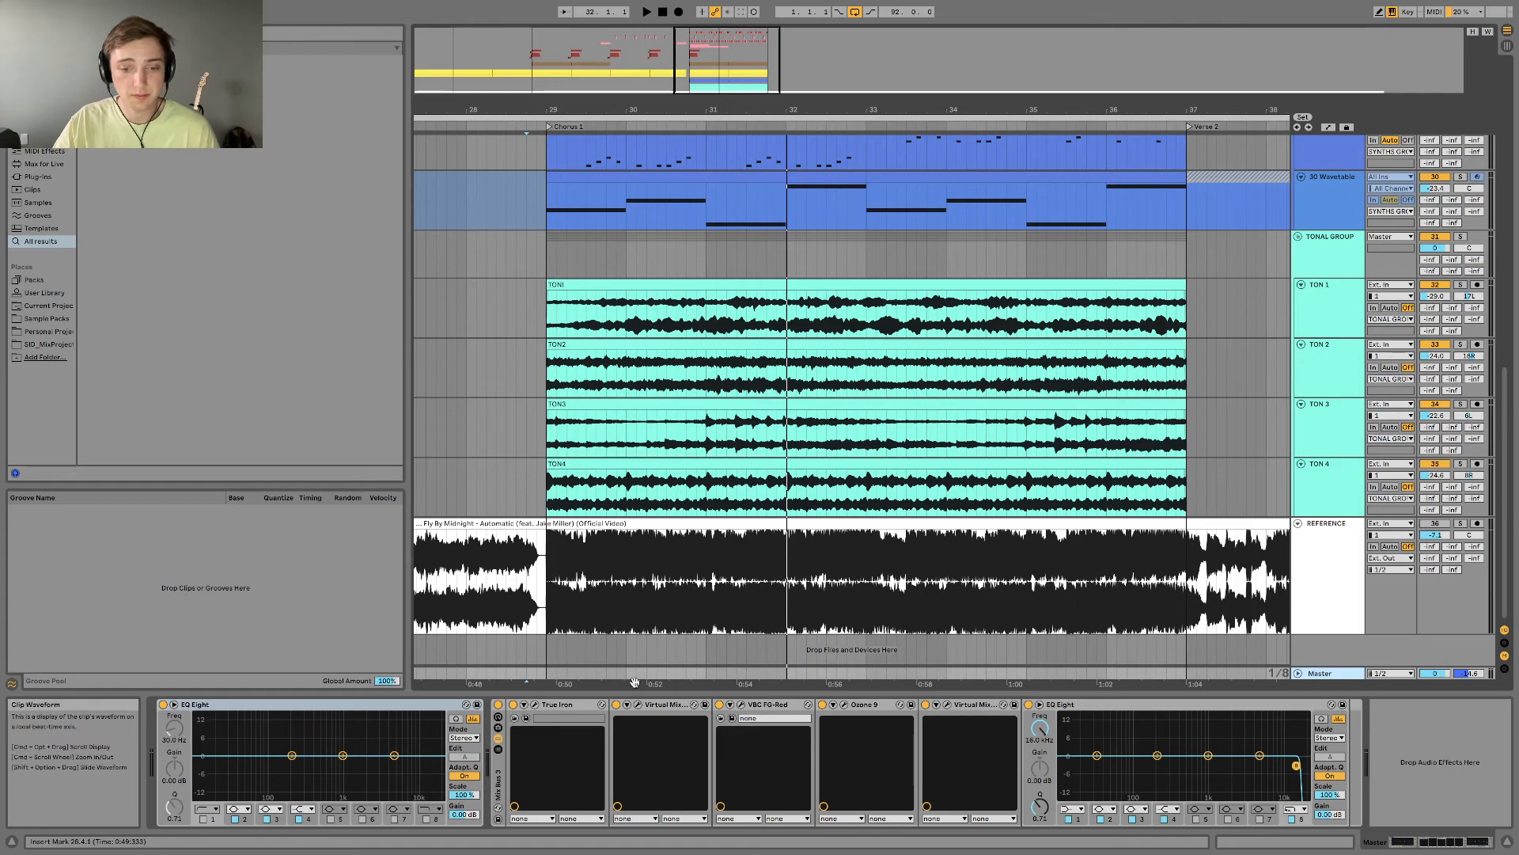
Step: Examine the MixBuss, AirEQ Air and Revival modules in the Master's first Virtual Mix Rack, and close its window
left_click(637, 705)
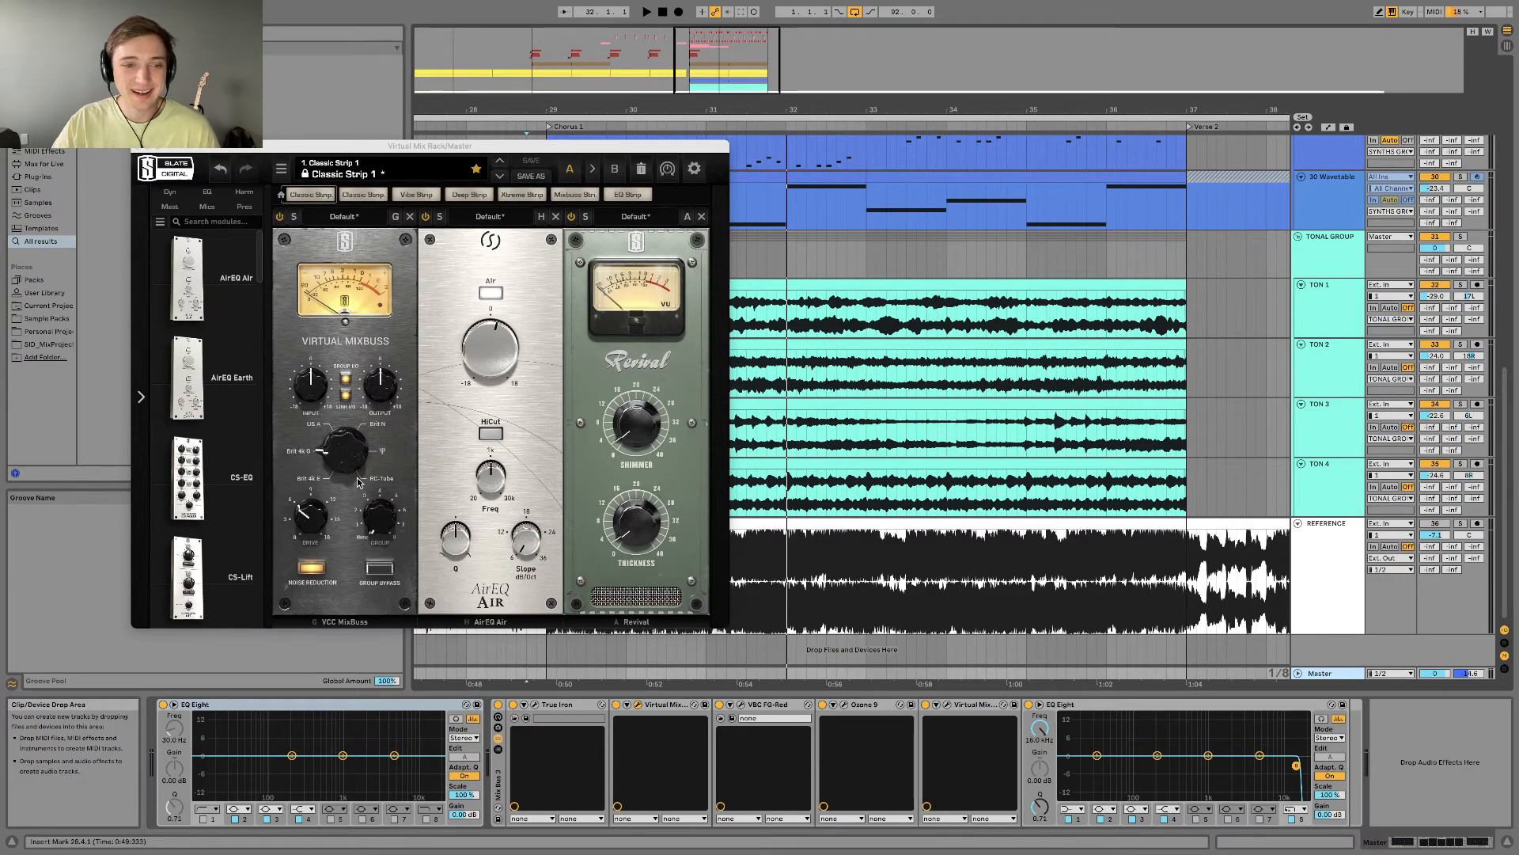
left_click(500, 334)
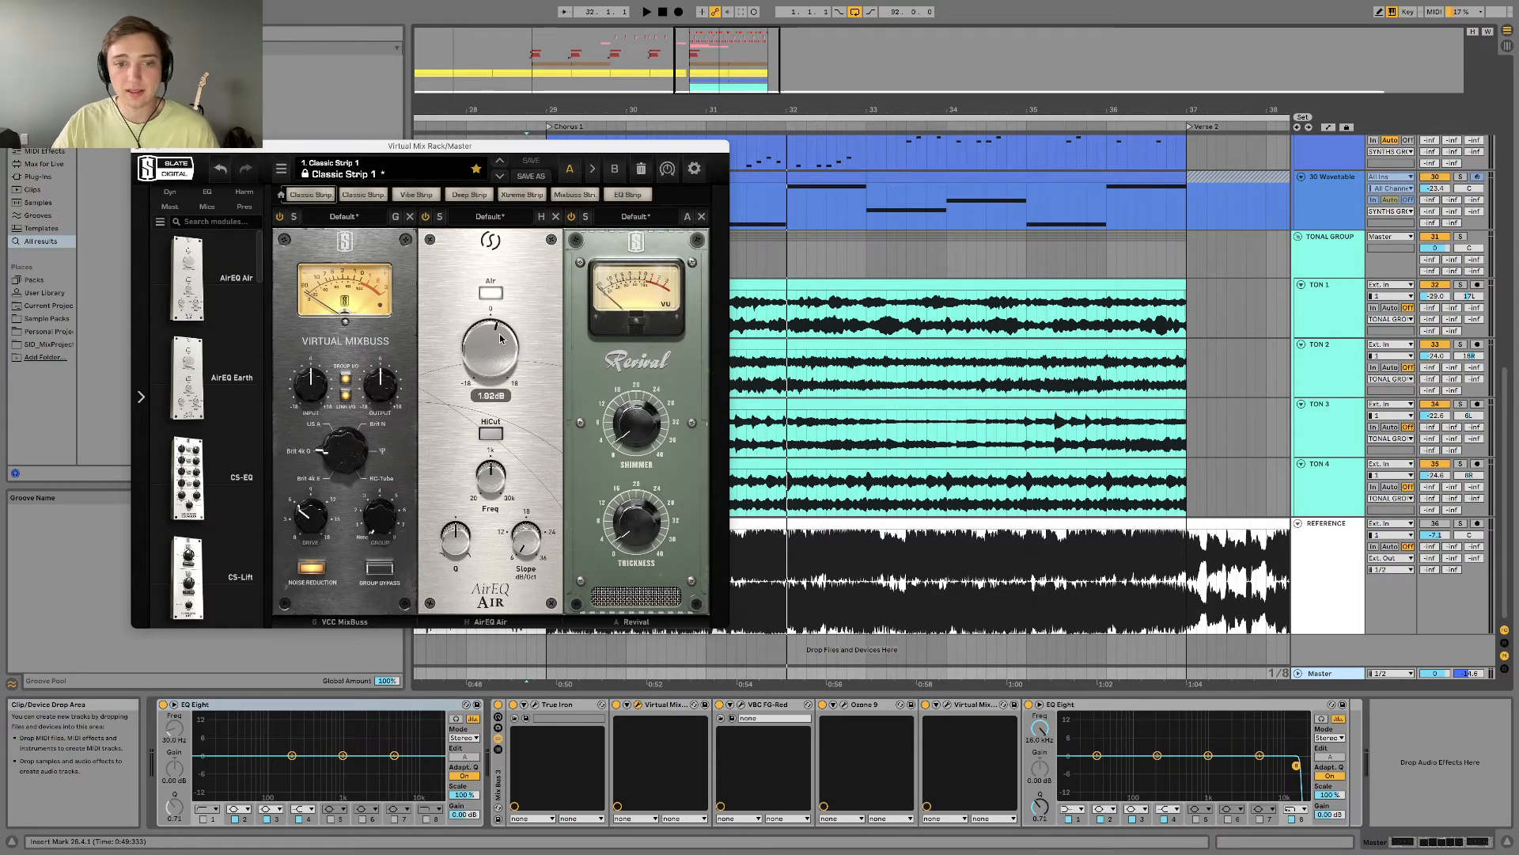
mouse_move(623, 436)
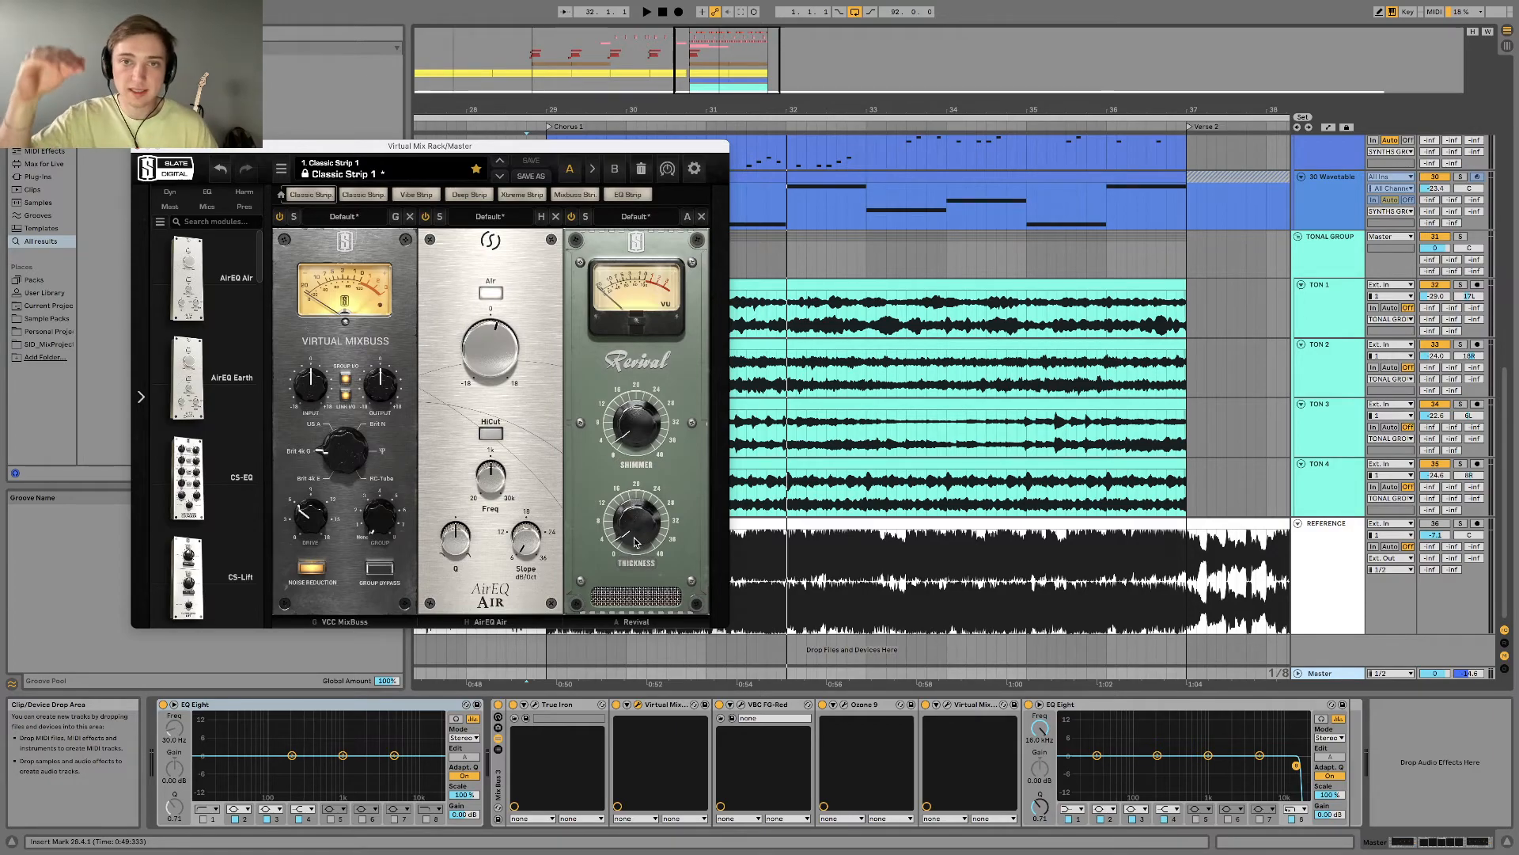
left_click(141, 147)
Step: Examine the Master's VBC FG-Red, Ozone 9 and second Virtual Mix Rack one after another, closing each window
left_click(742, 705)
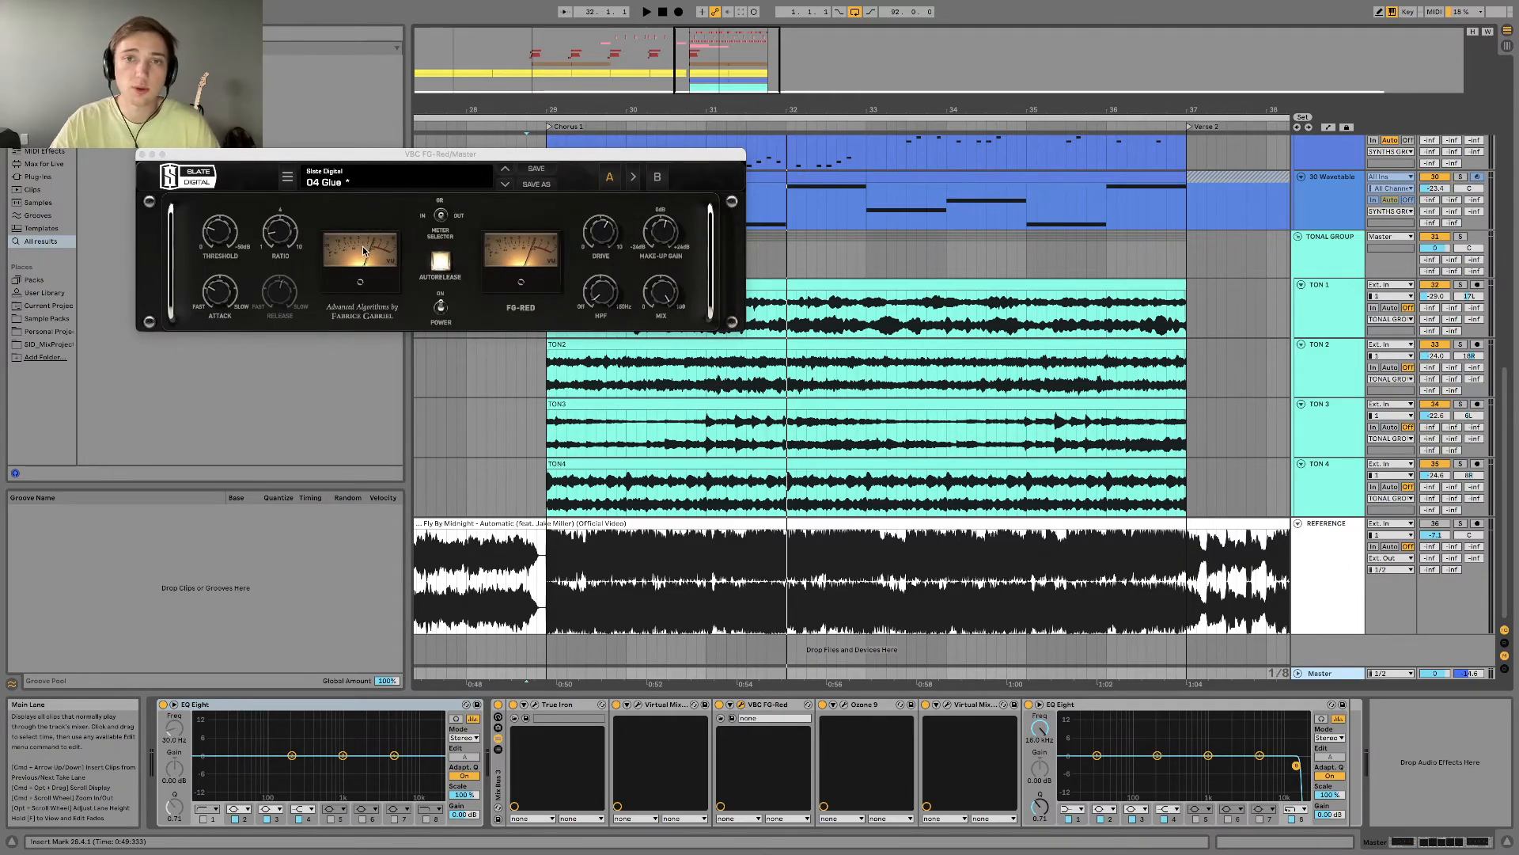
left_click(141, 155)
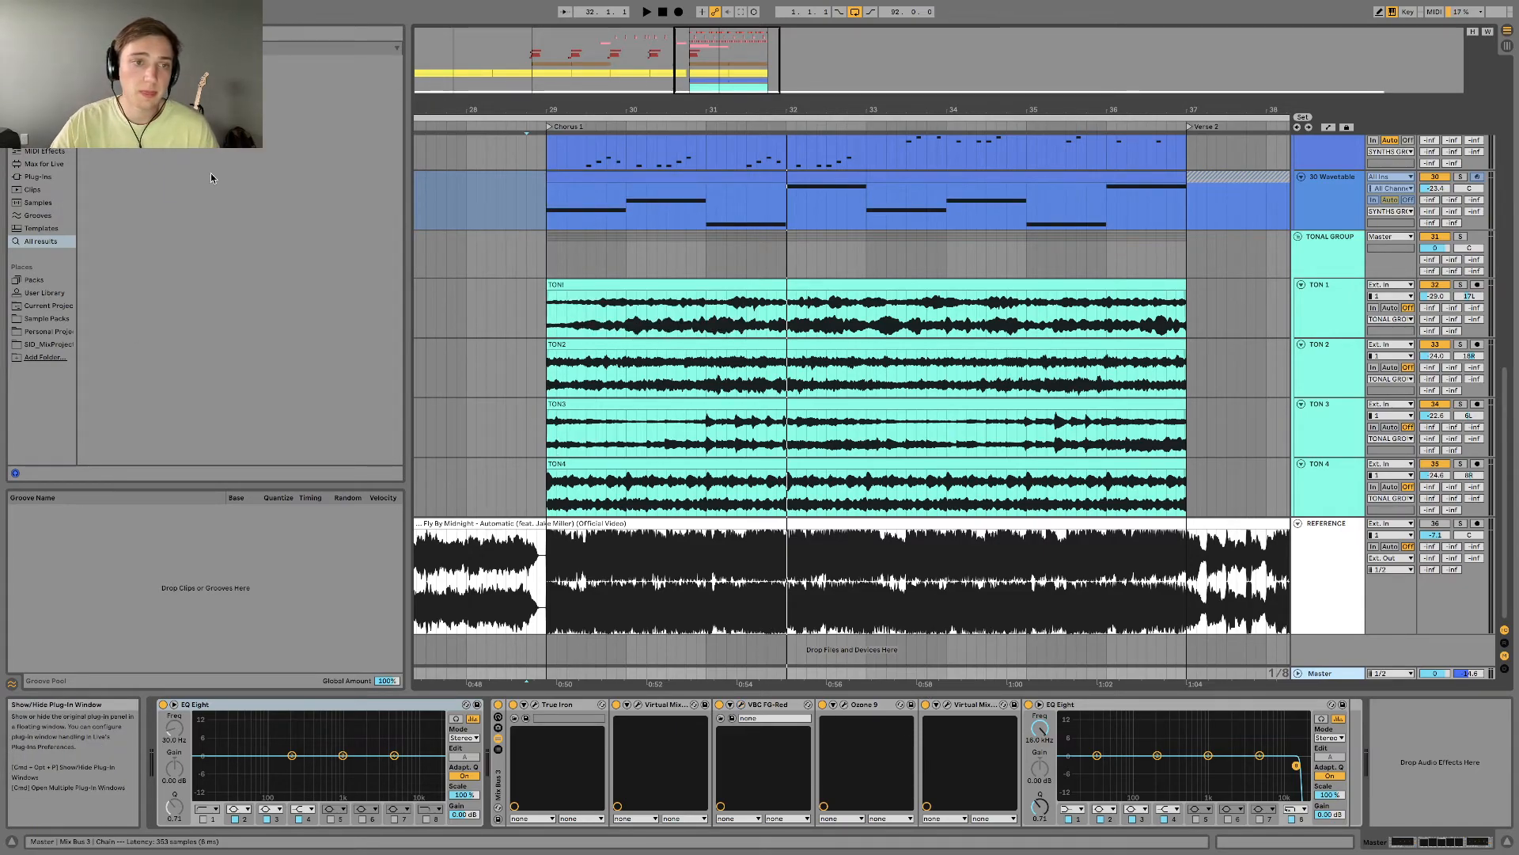
left_click(845, 705)
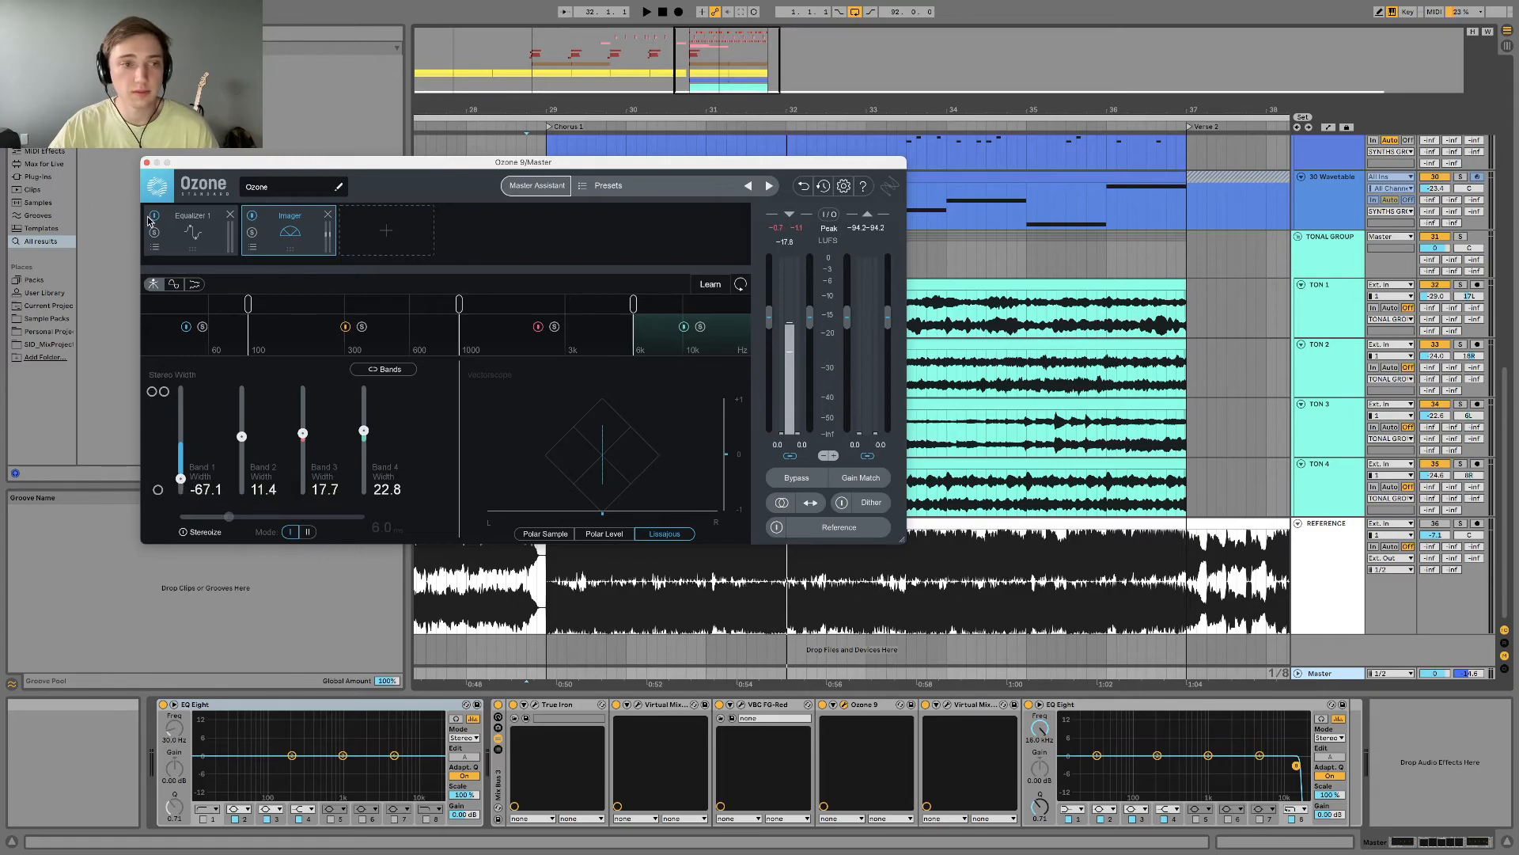
left_click(147, 164)
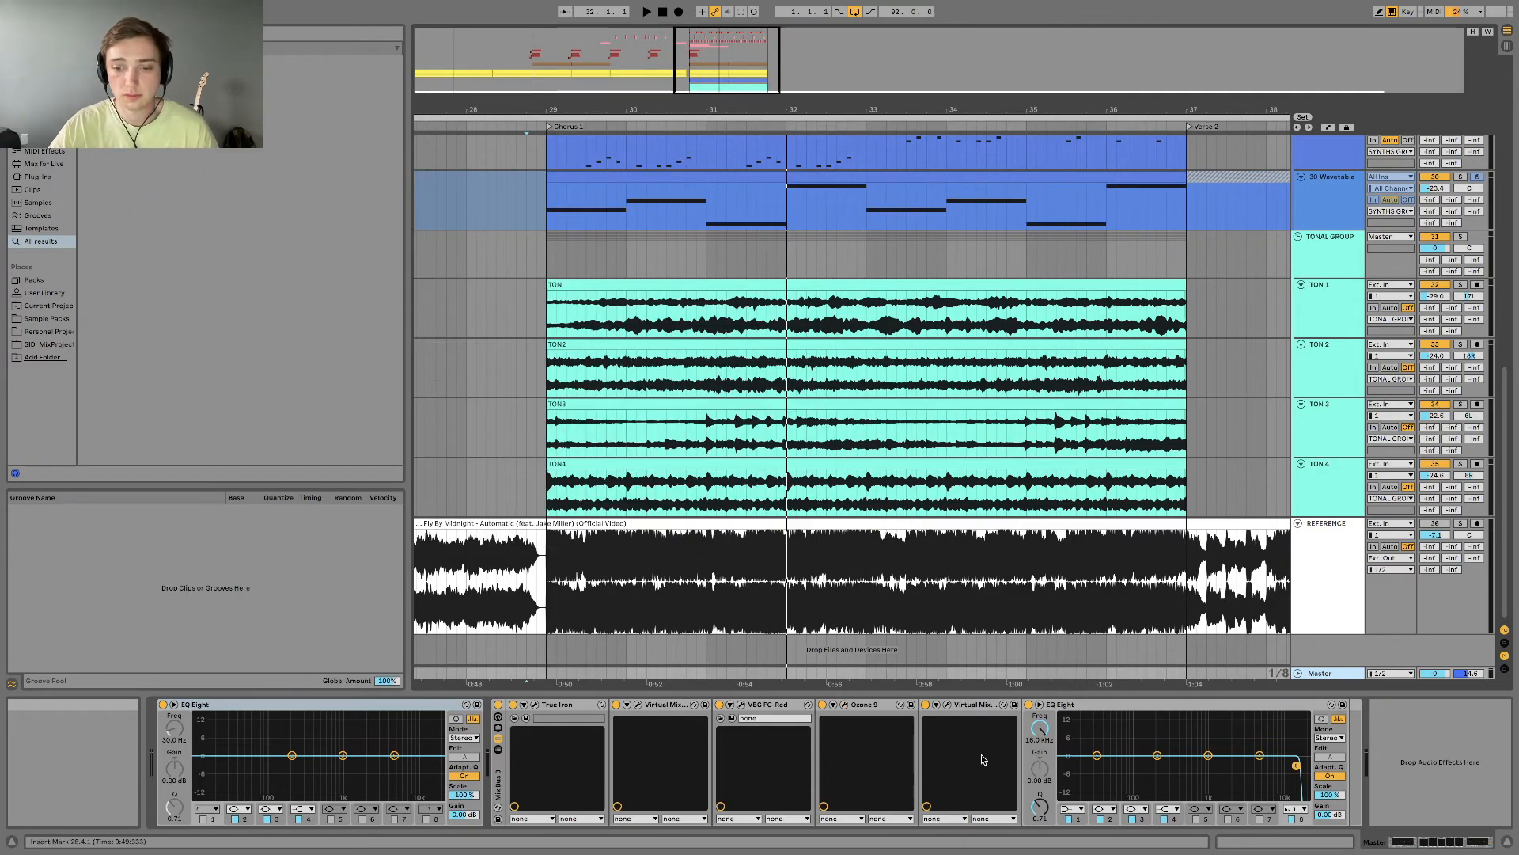
left_click(947, 705)
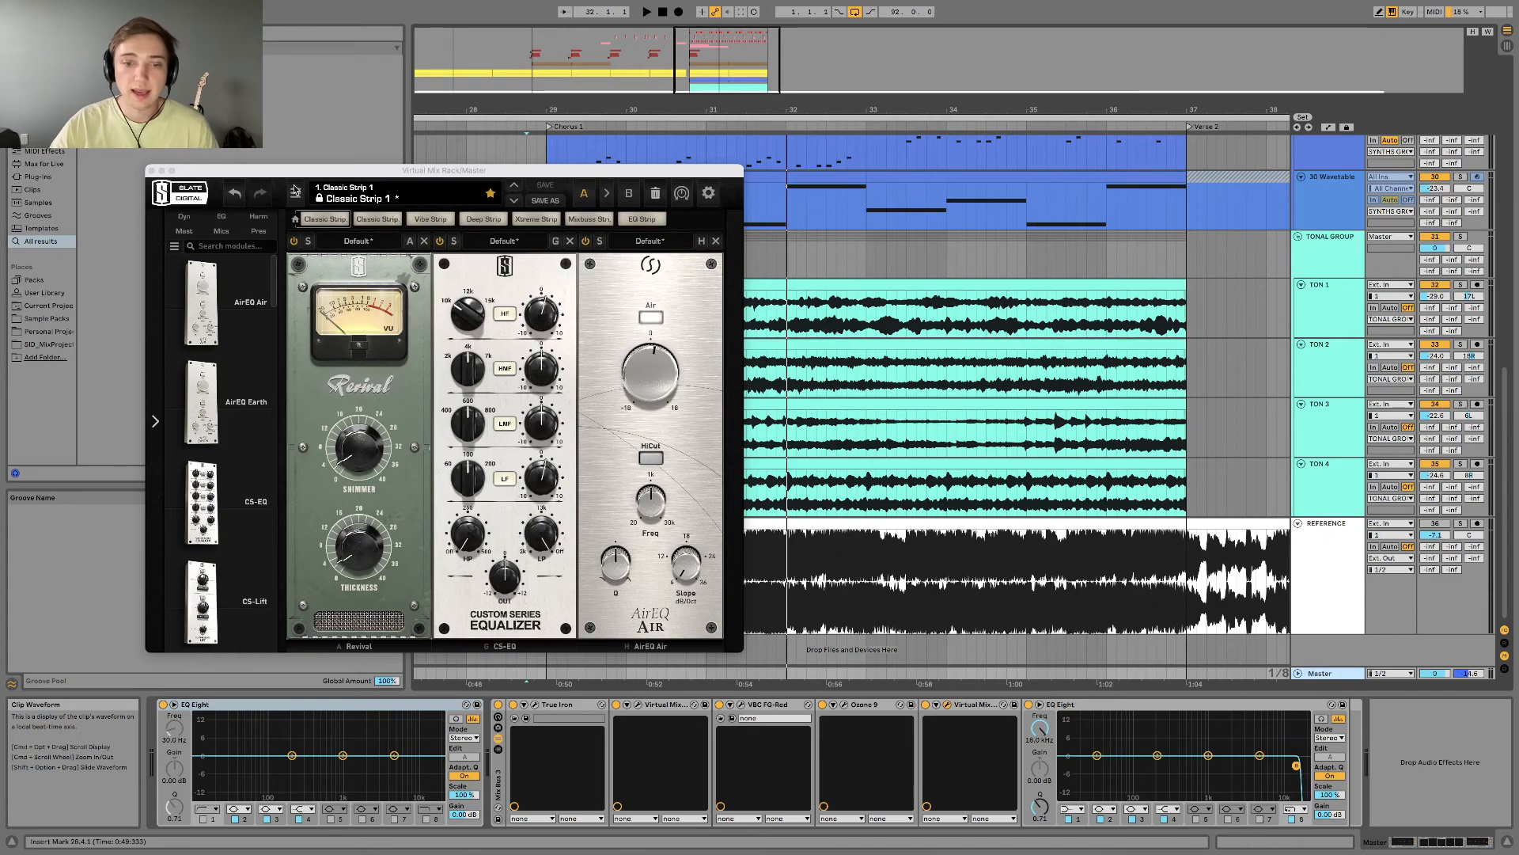
left_click(151, 171)
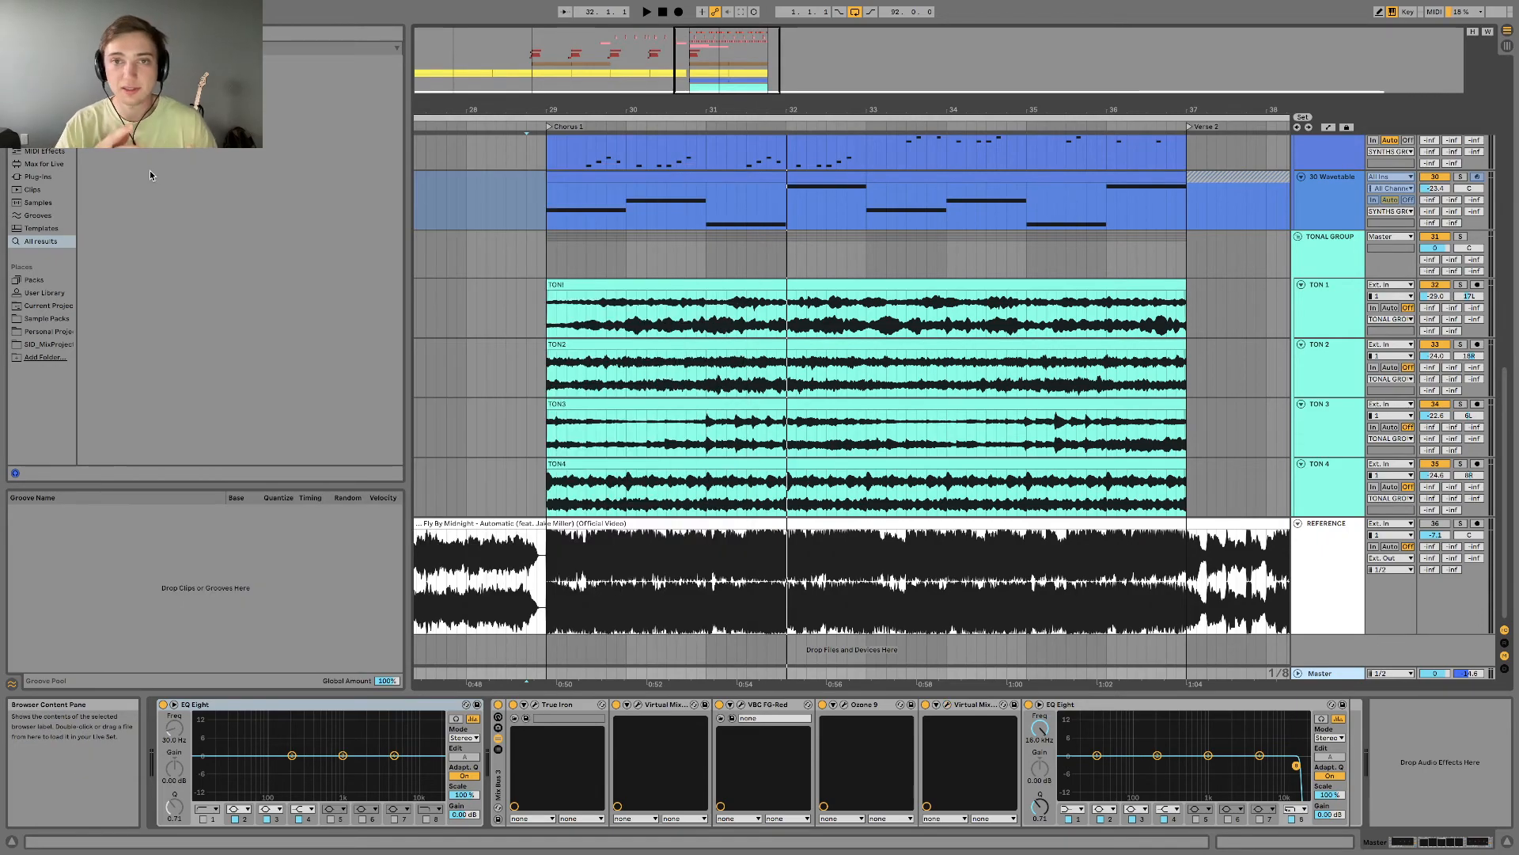
Step: Play the song from the Bridge 1 marker with the REFERENCE track soloed, showing the Master's effect chain
left_click_drag(742, 101, 720, 21)
left_click(481, 387)
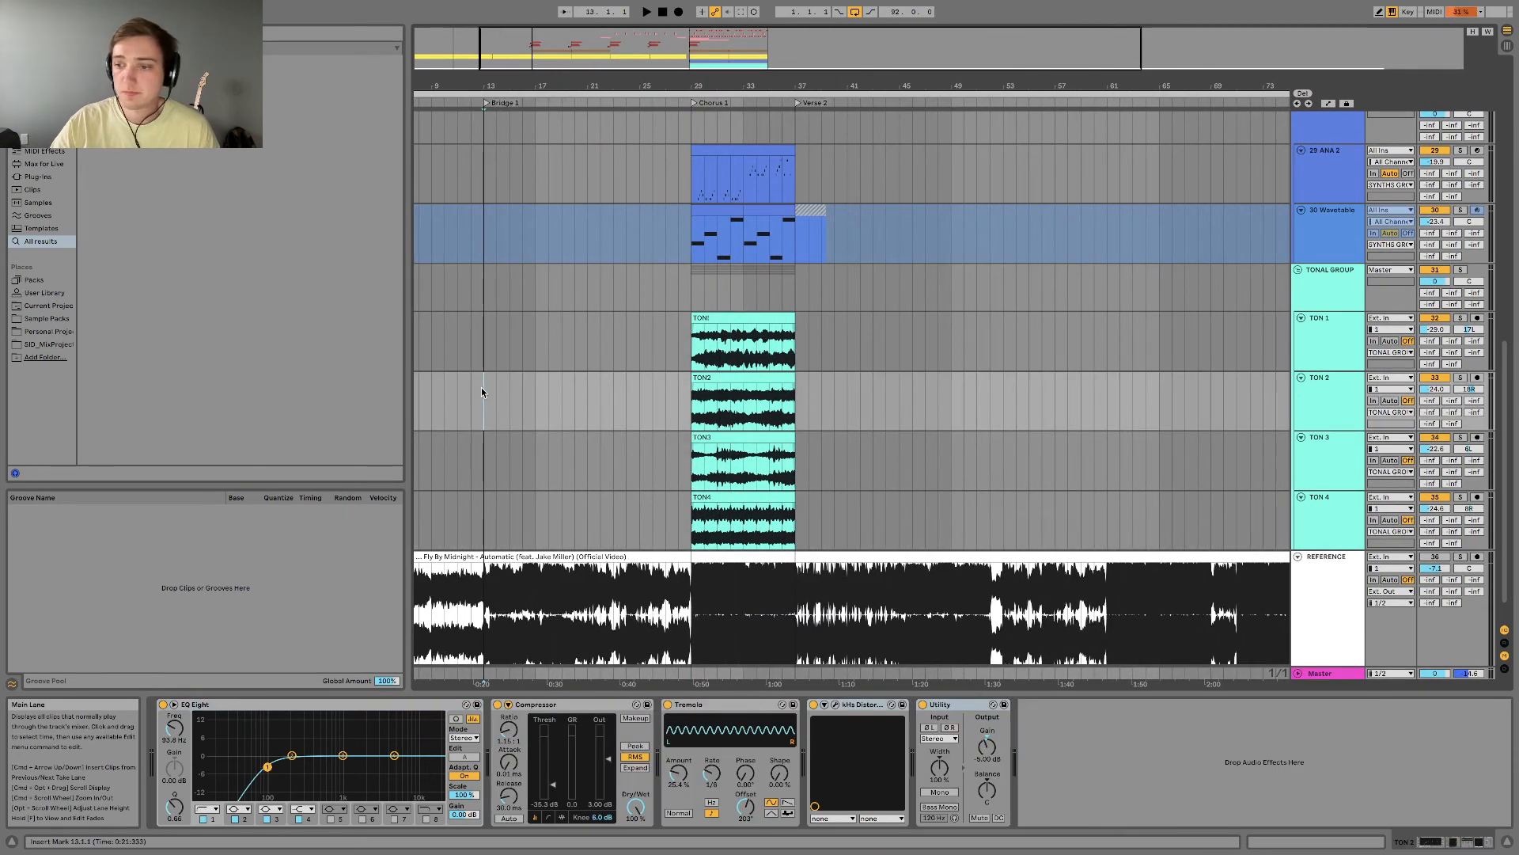
scroll(1144, 367, "down", 2)
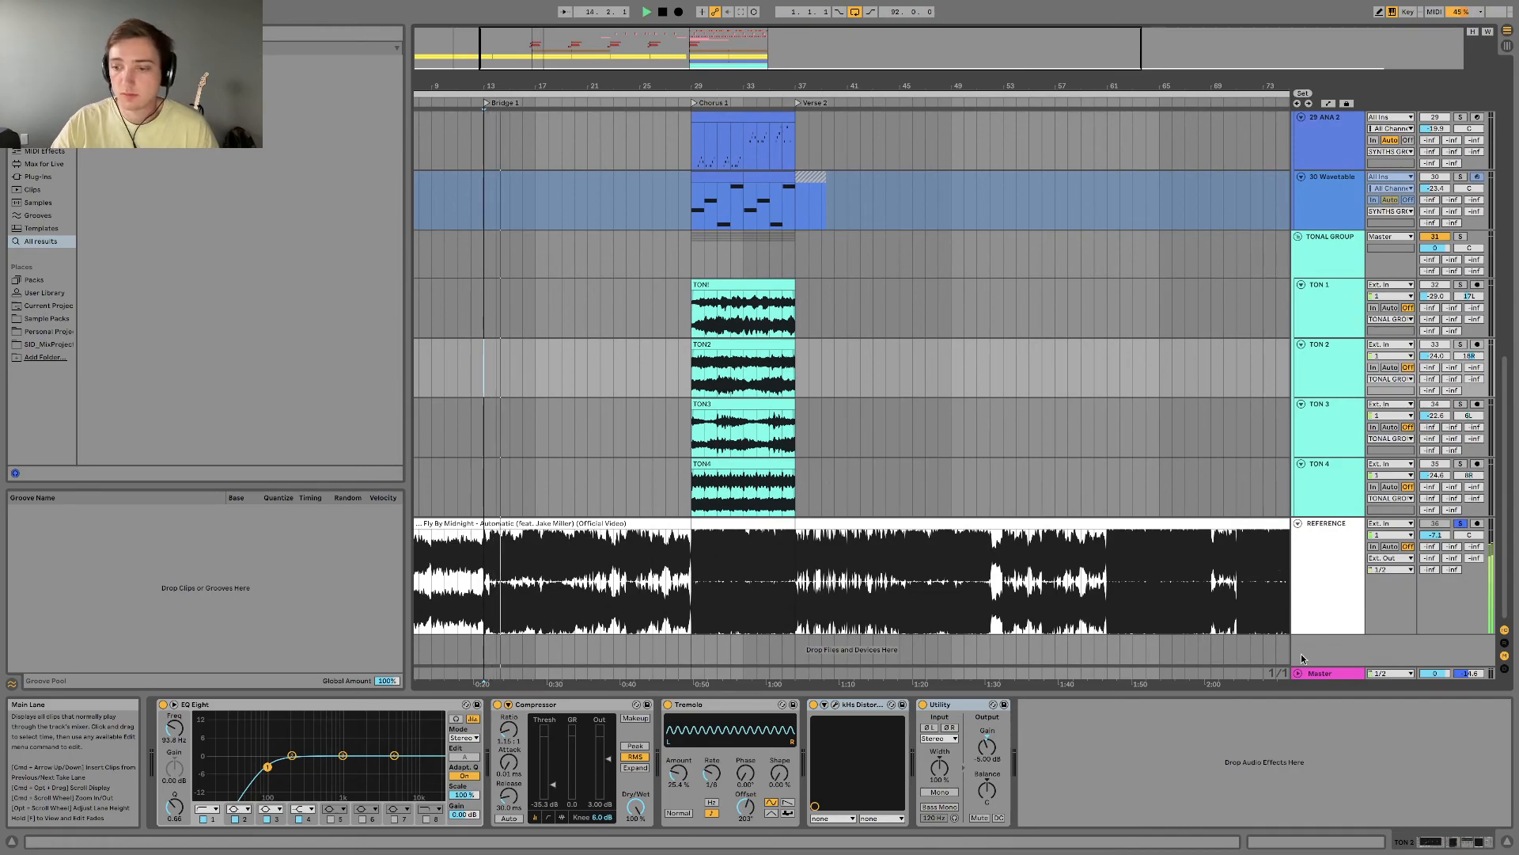
left_click(1327, 674)
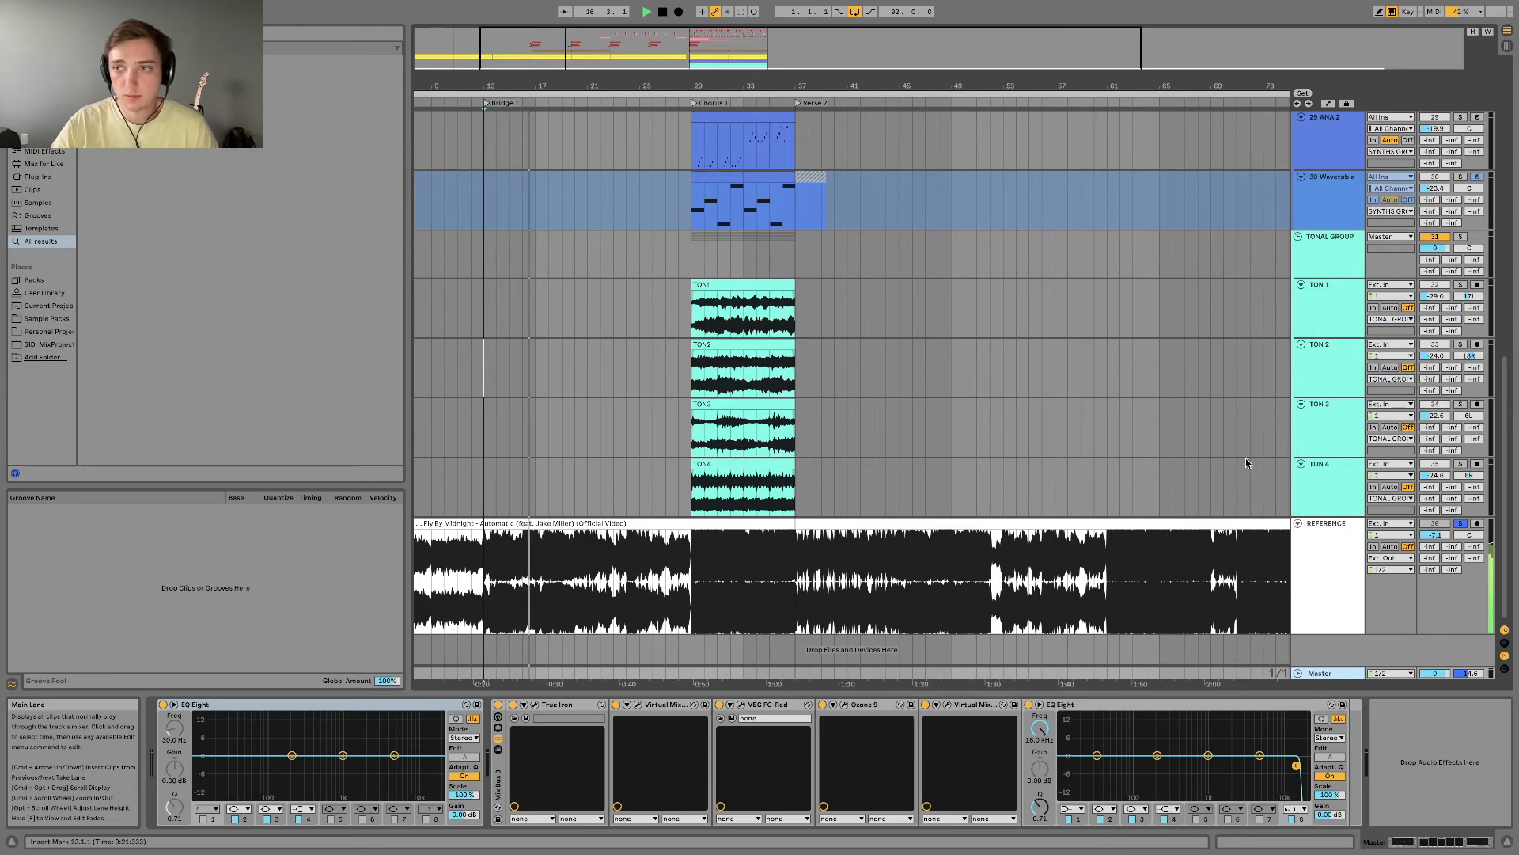
Step: Compare the mix with the reference by toggling the REFERENCE track's solo during playback through the bridge and chorus, and stop playback
key("s")
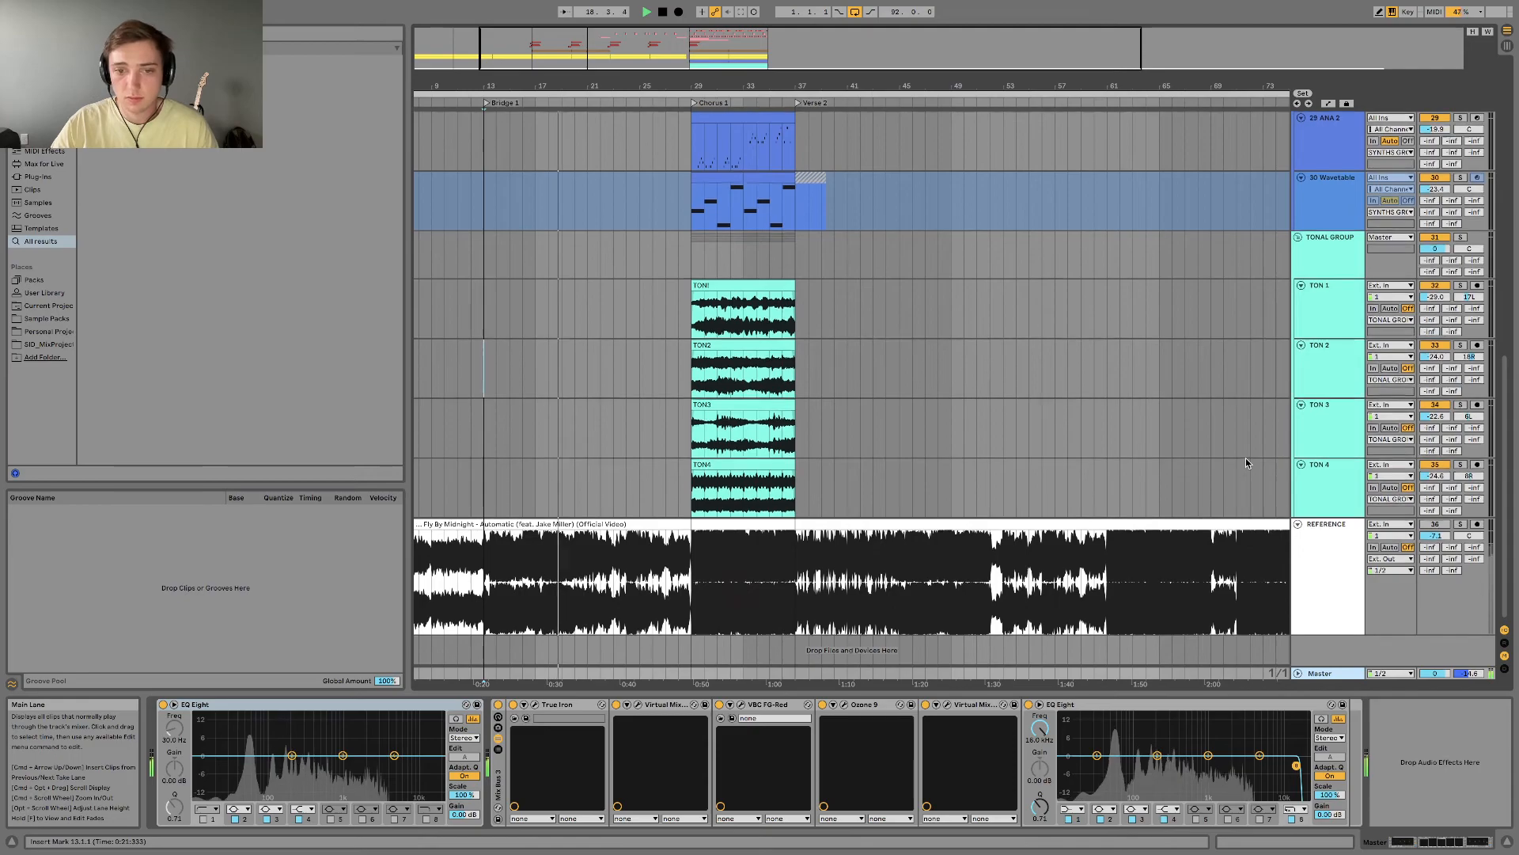
scroll(1245, 462, "up", 2)
key("s")
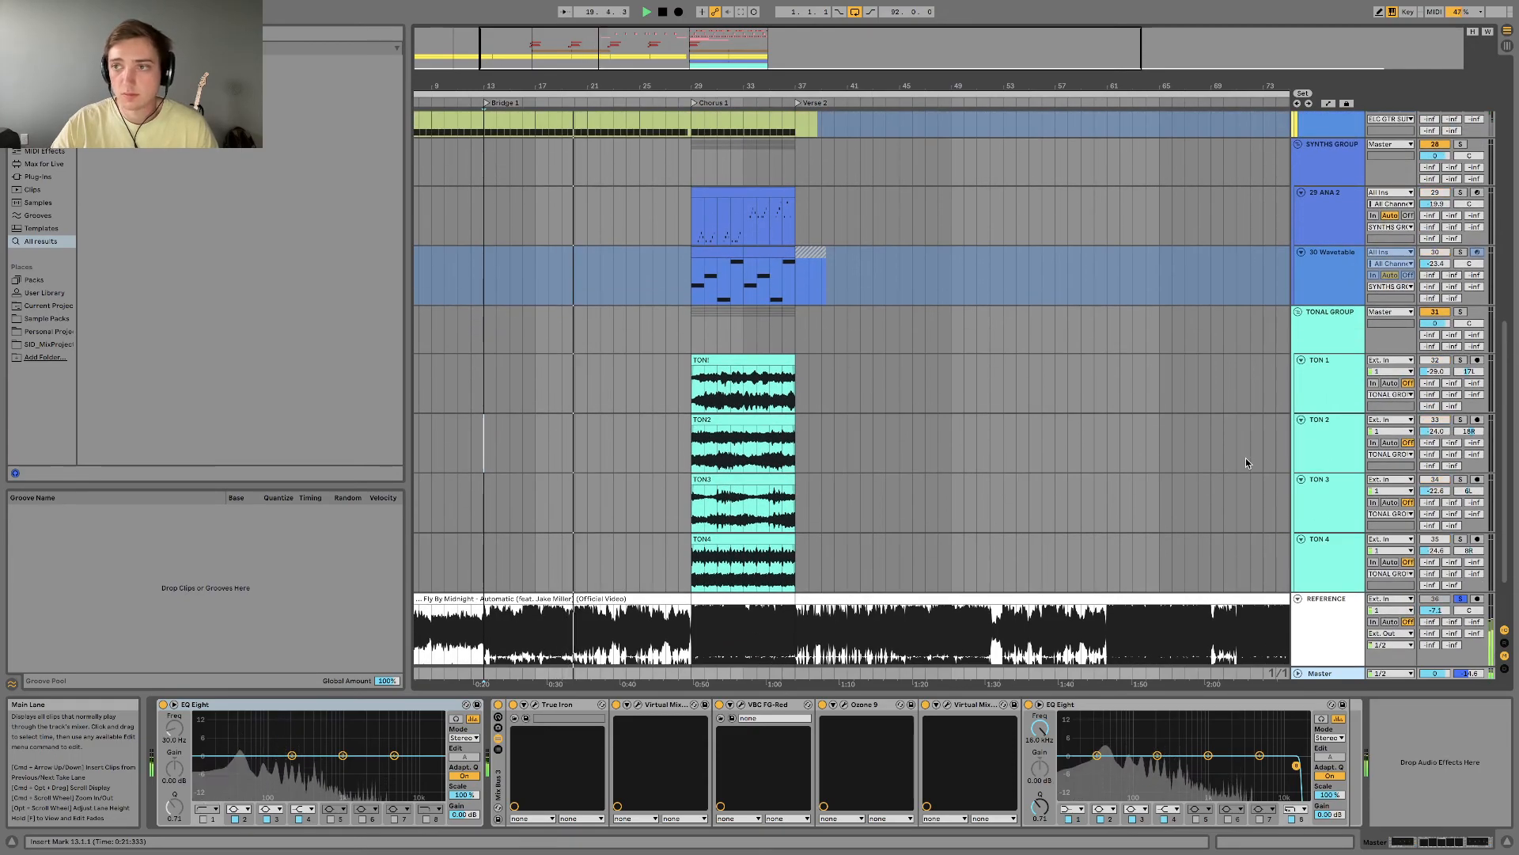
key("s")
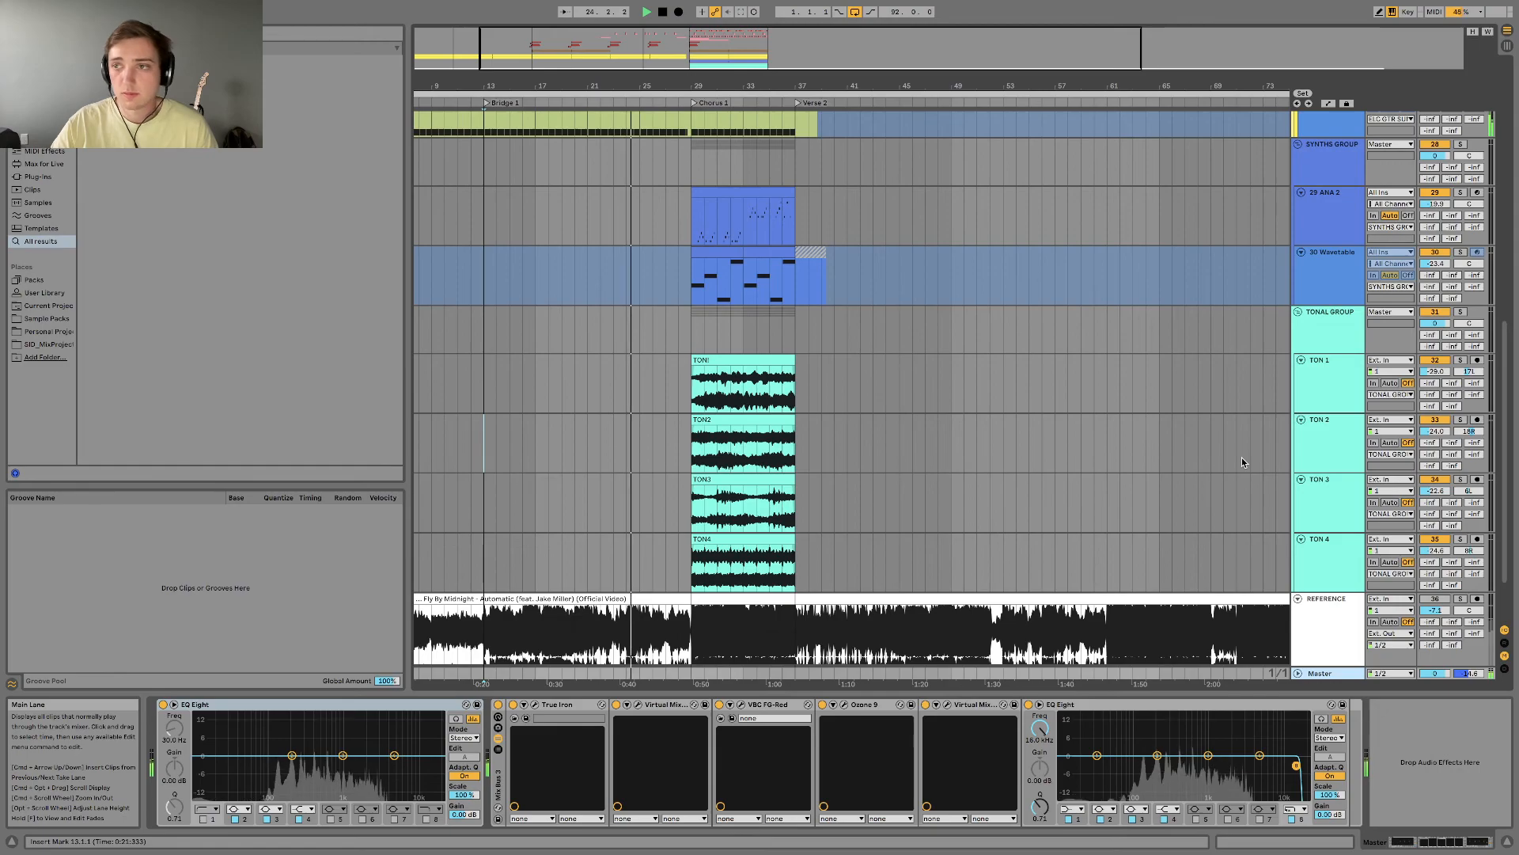
key("r")
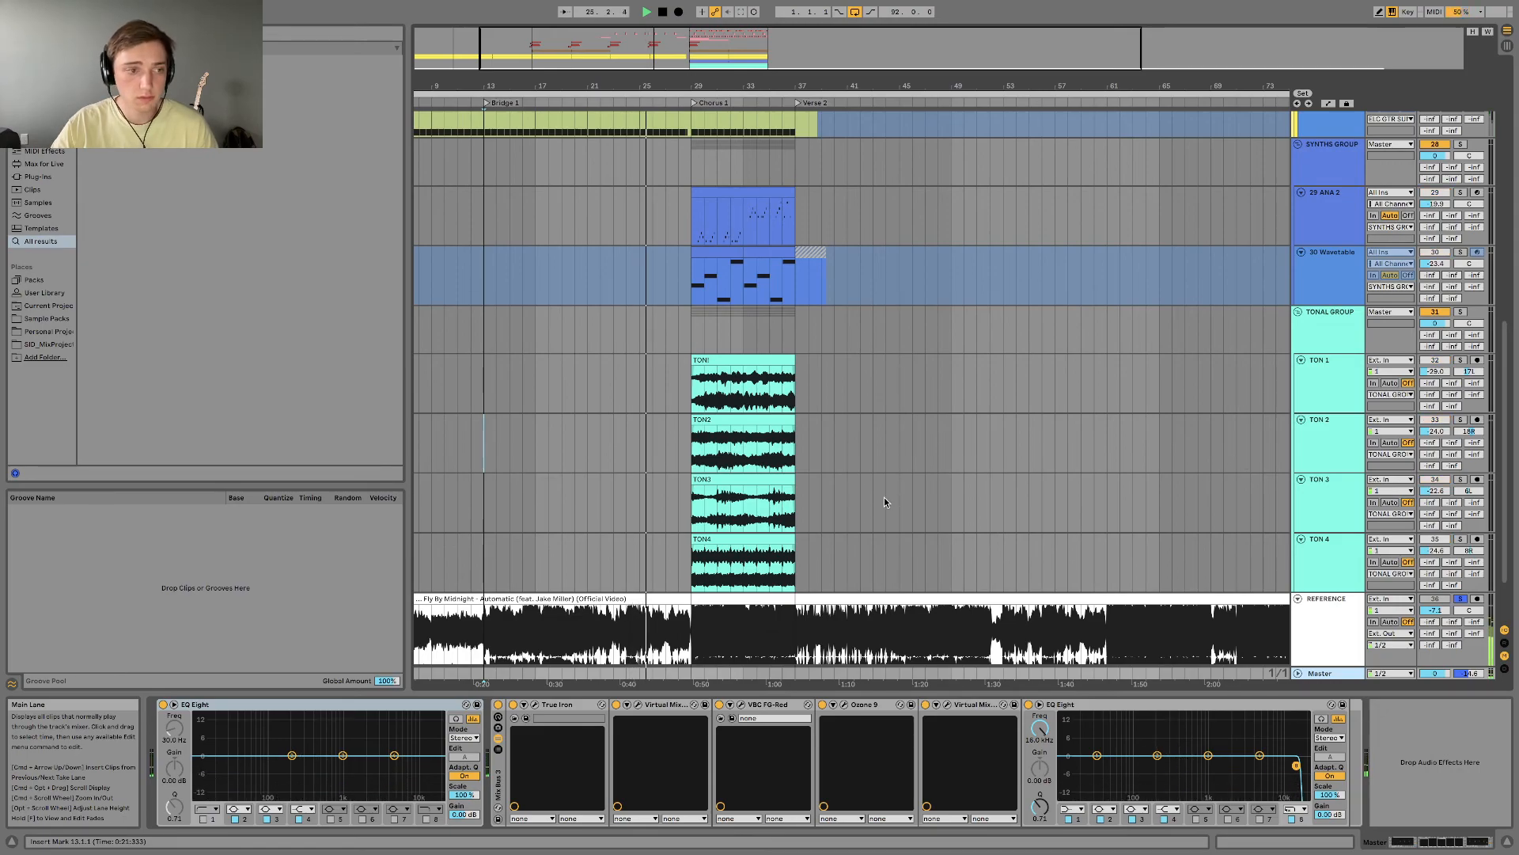
scroll(948, 424, "up", 2)
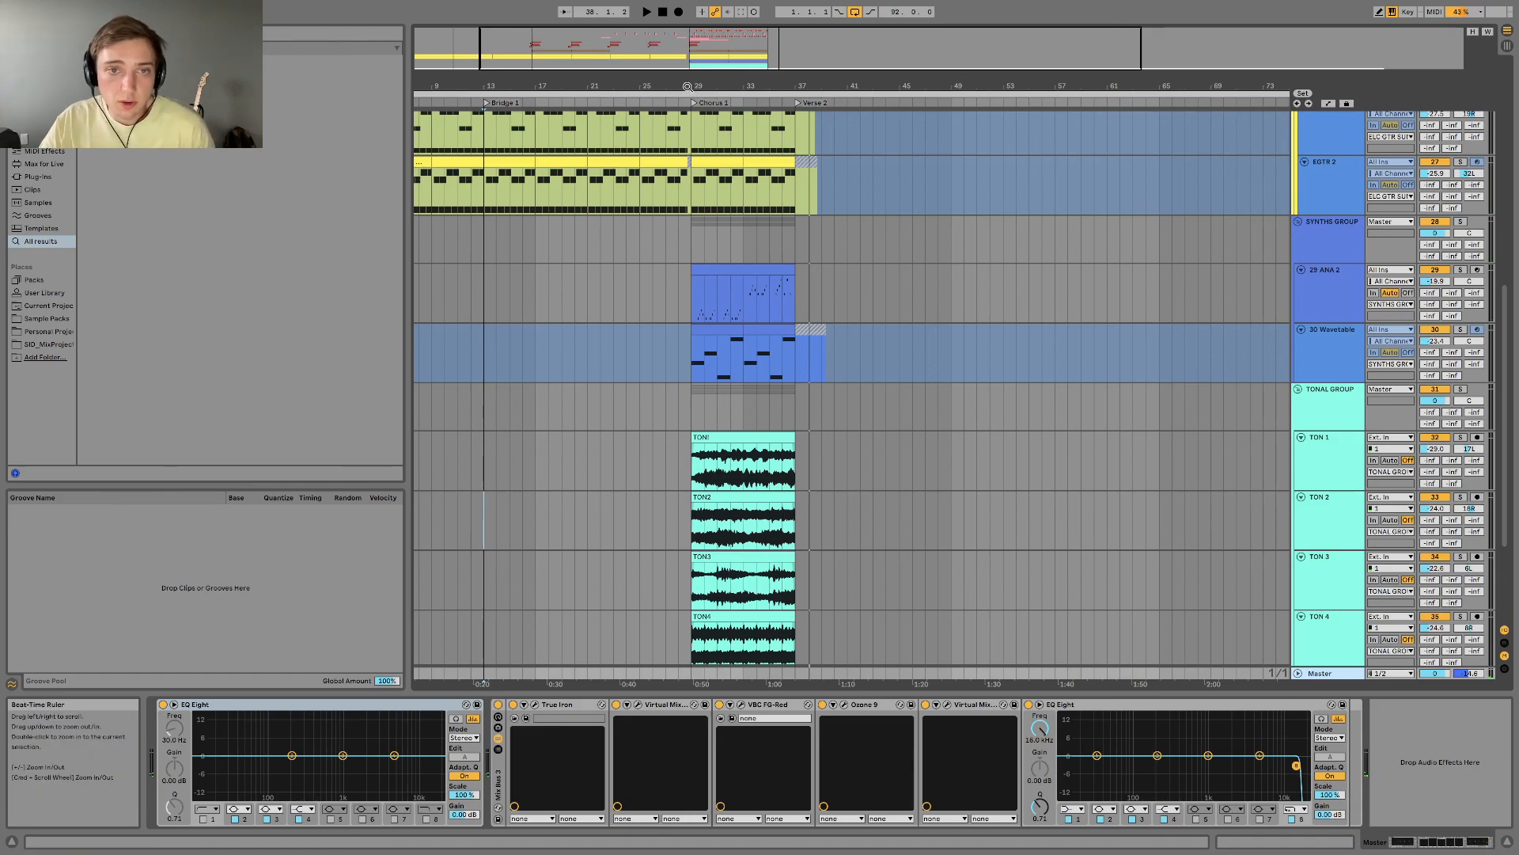
Step: Show more of the song's timeline, view the REFERENCE track's effect chain, and return to the guitar tracks
left_click_drag(690, 86, 690, 70)
scroll(1114, 318, "down", 4)
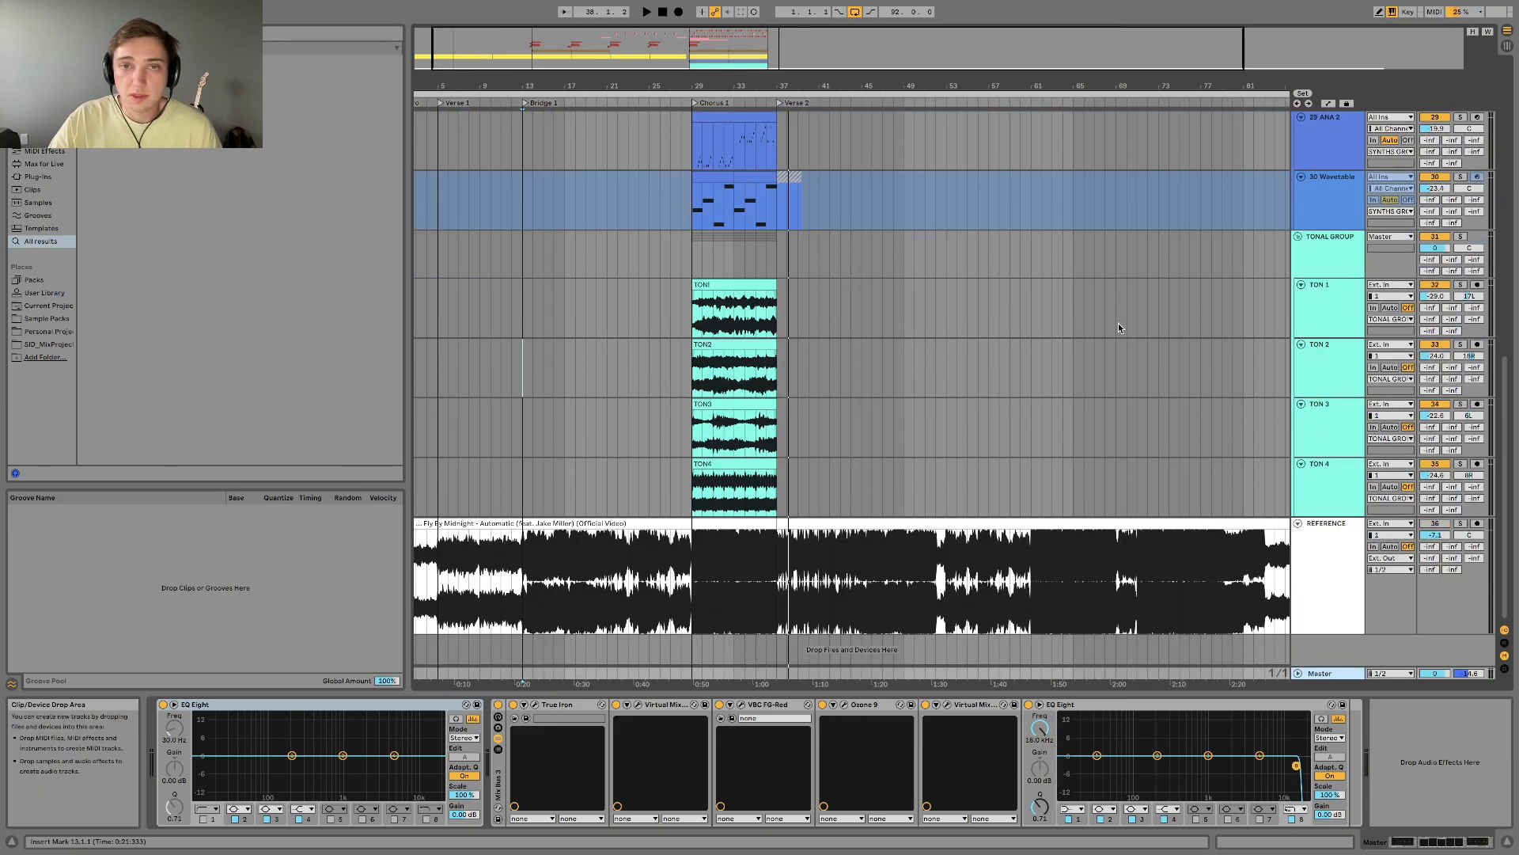
left_click(1337, 546)
scroll(1339, 506, "up", 10)
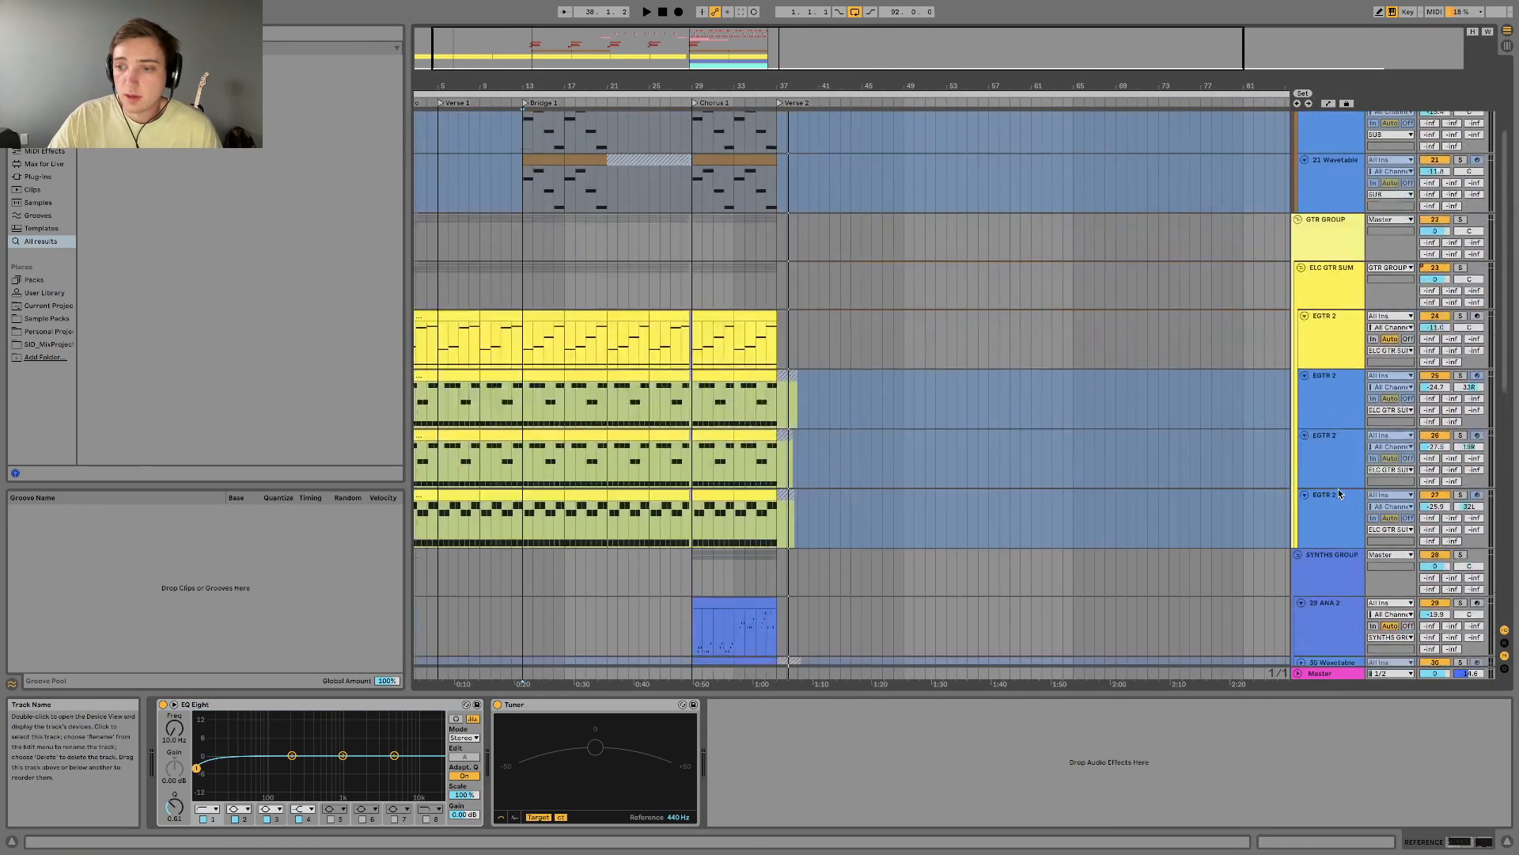